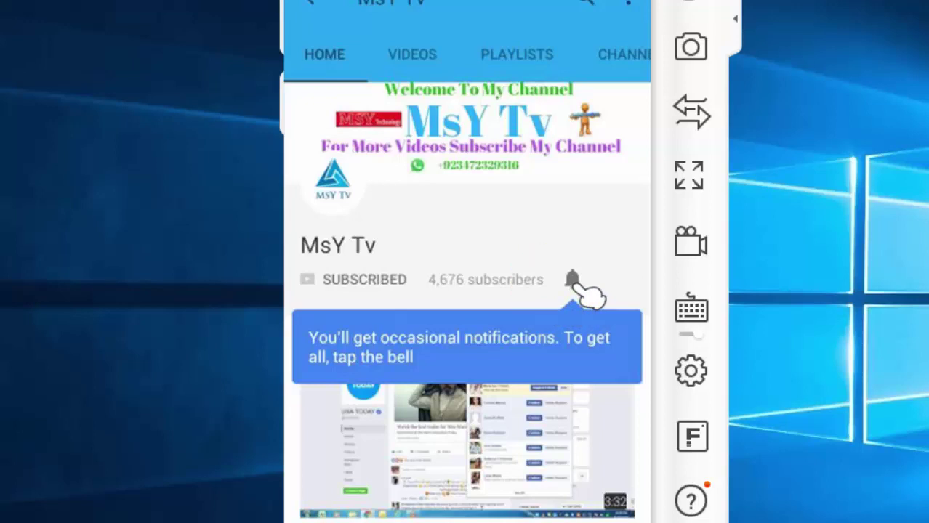
left_click(575, 282)
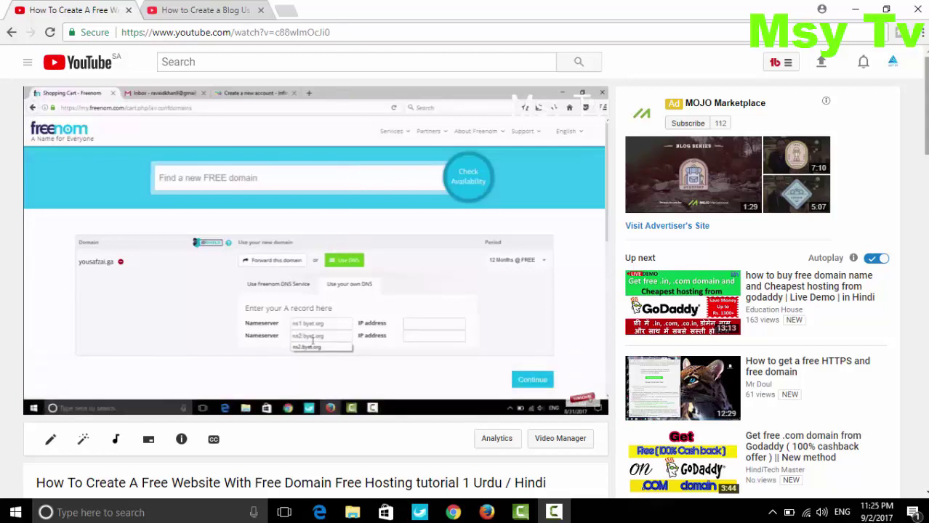
scroll(475, 278, "down", 1)
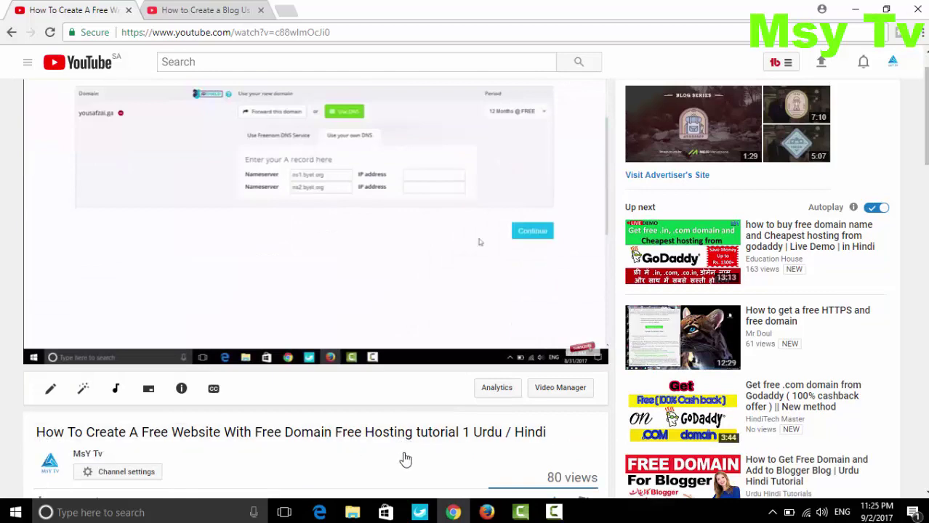
scroll(405, 458, "up", 1)
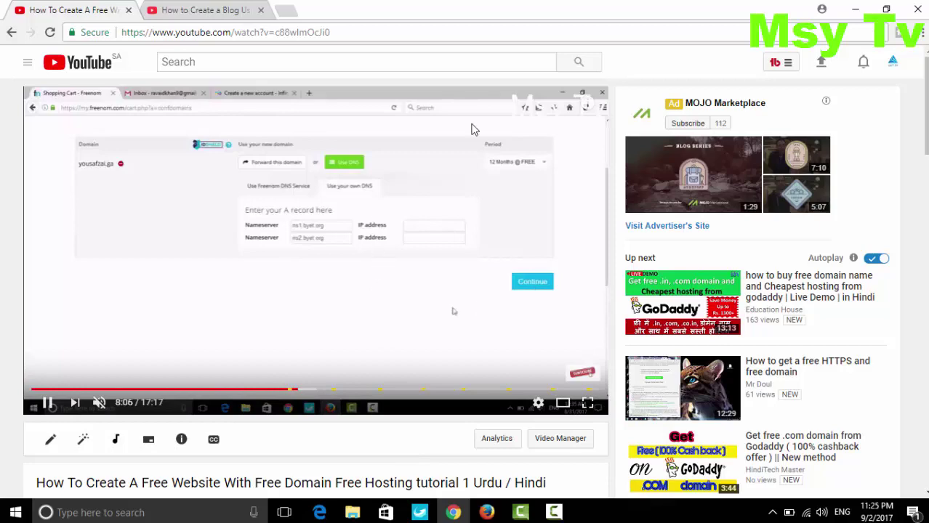
Switch to Firefox and look through the yousafzai.ga WordPress home page from the header down to the footer
left_click(488, 511)
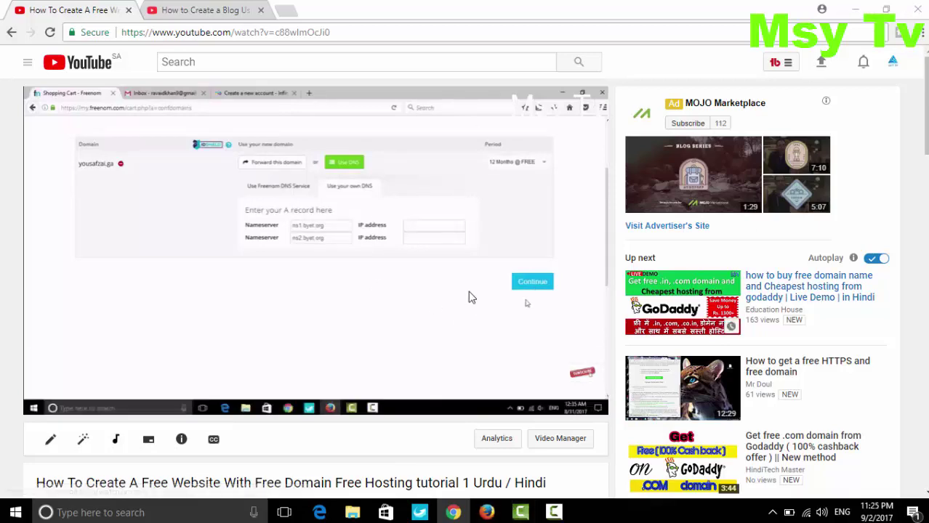
scroll(470, 284, "down", 5)
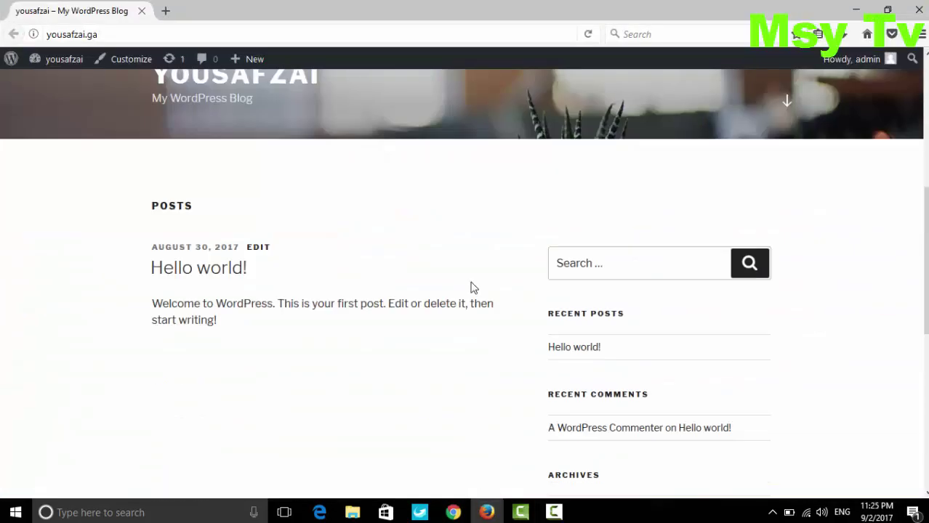
scroll(470, 287, "down", 6)
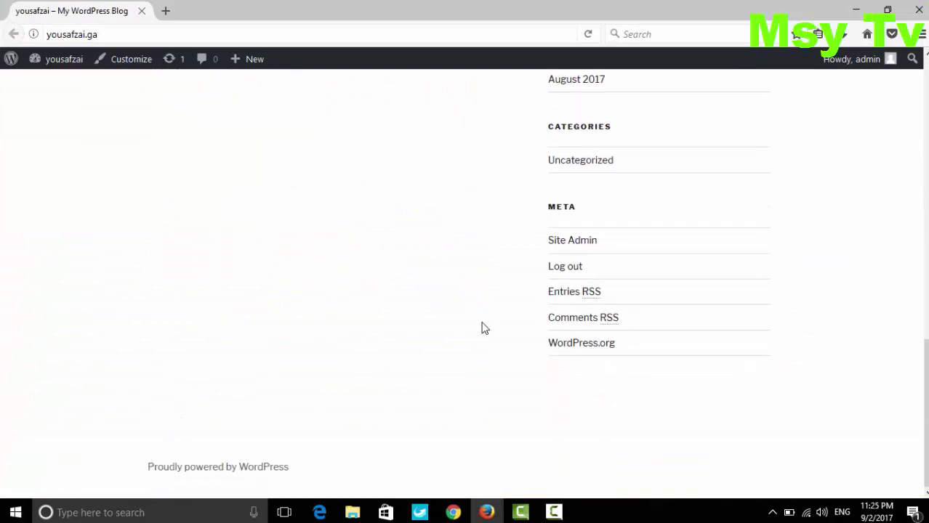
scroll(483, 325, "up", 8)
scroll(482, 328, "up", 6)
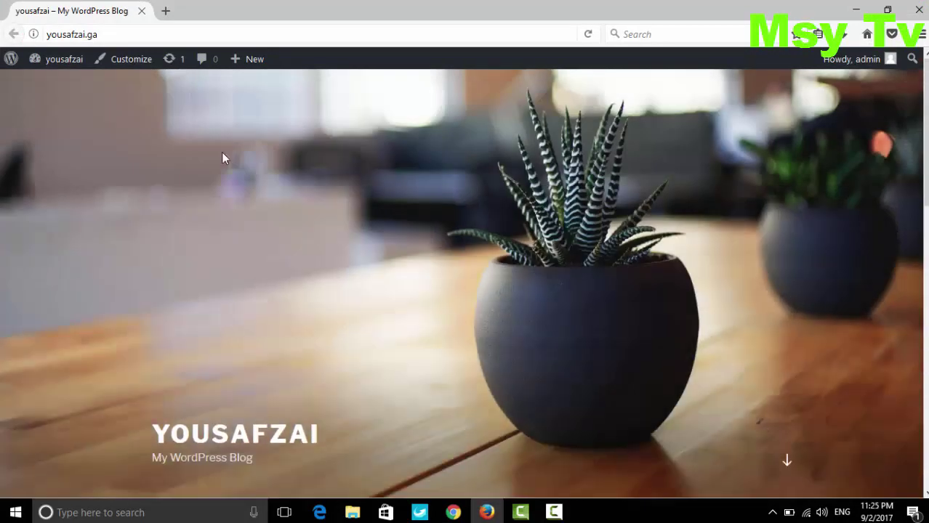
left_click(120, 35)
left_click(387, 289)
scroll(387, 289, "down", 8)
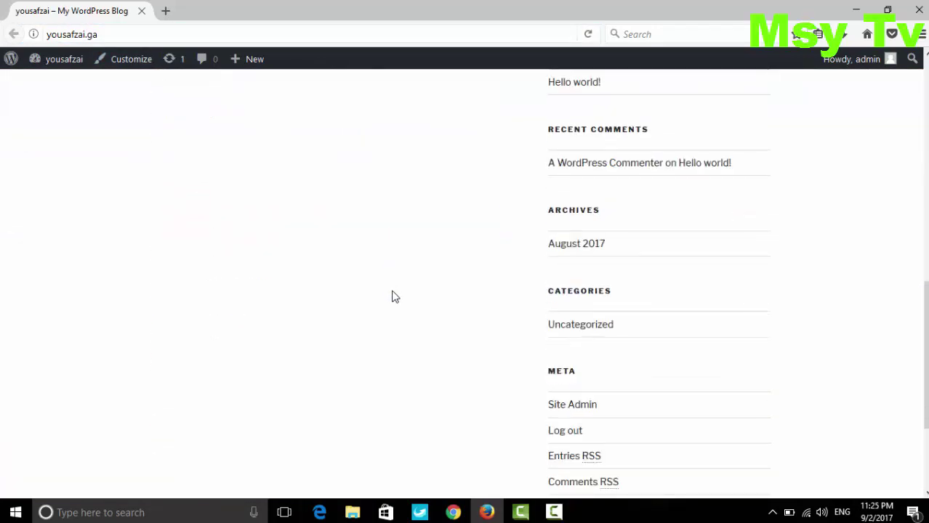
scroll(393, 297, "up", 8)
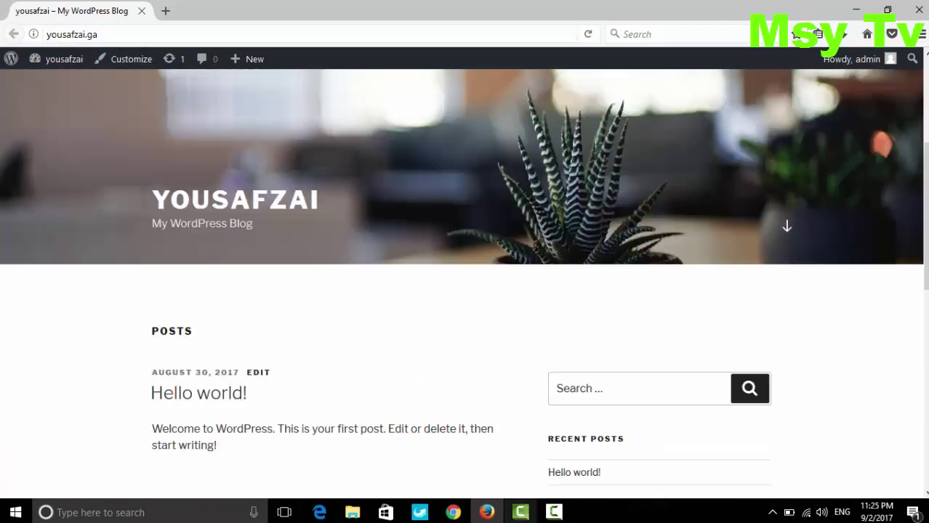
left_click(455, 513)
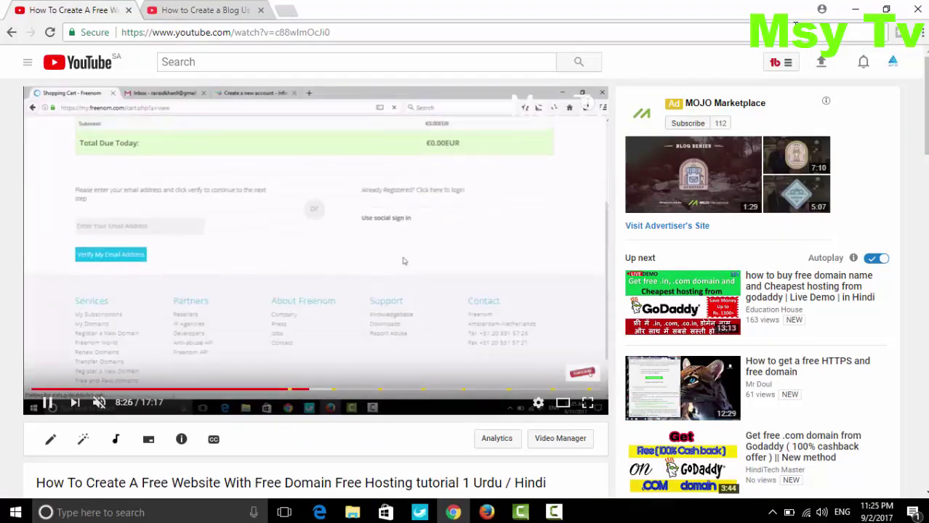
left_click(858, 13)
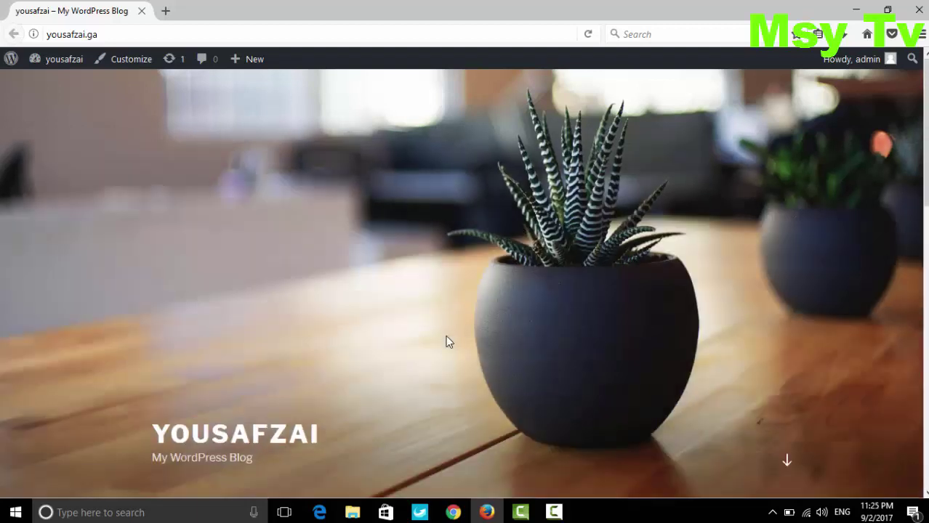
scroll(449, 340, "down", 3)
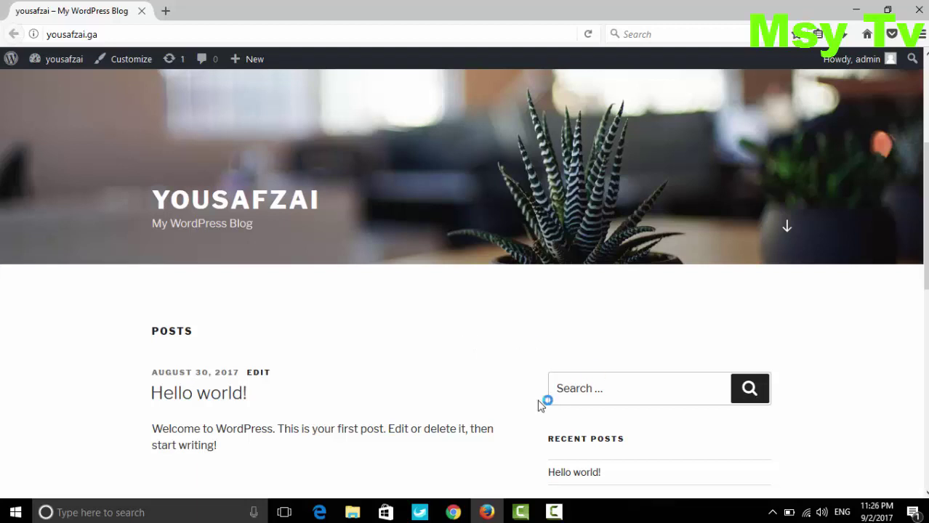
scroll(491, 370, "up", 3)
scroll(476, 358, "down", 3)
scroll(469, 353, "up", 3)
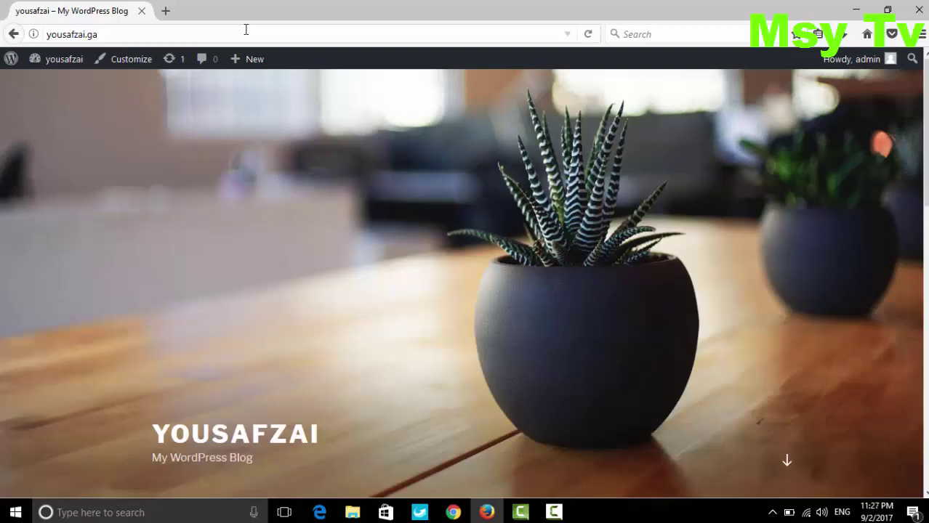
Open the WordPress admin login page at yousafzai.ga/wp-admin/
left_click(243, 28)
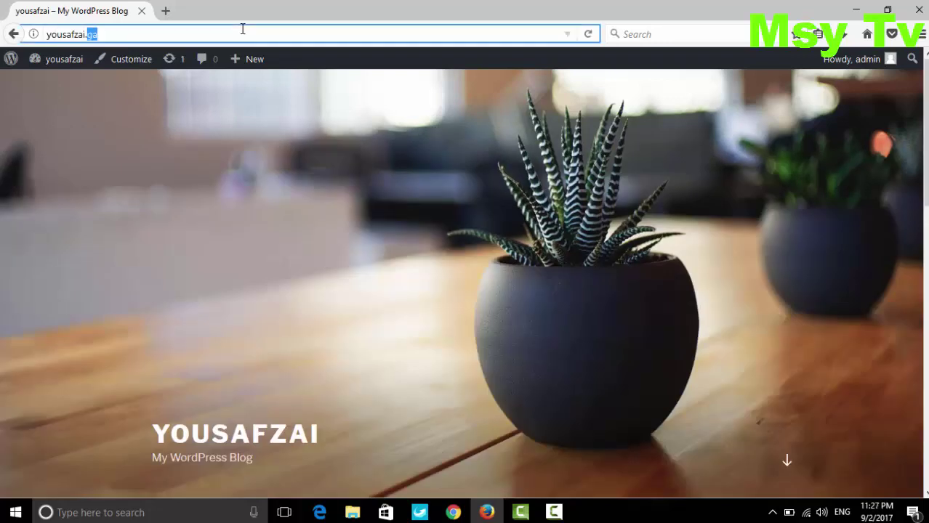
left_click(243, 28)
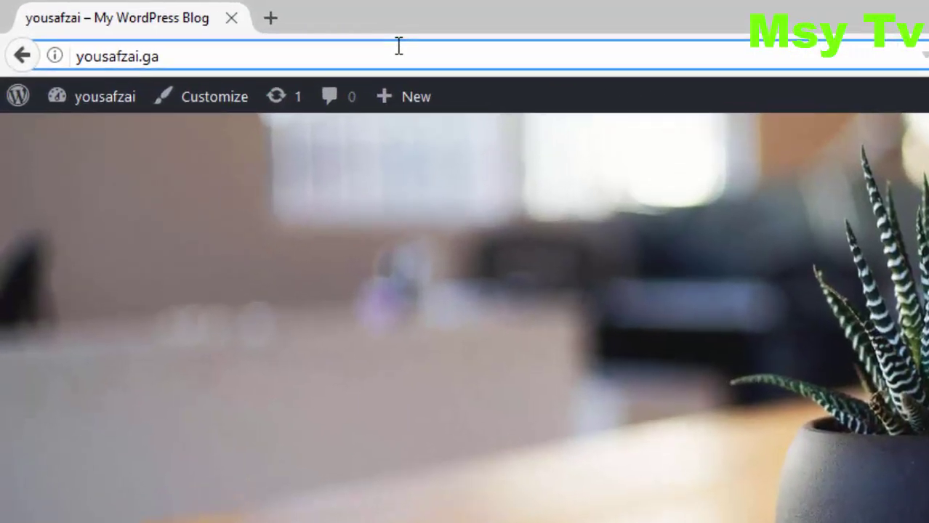
type("/")
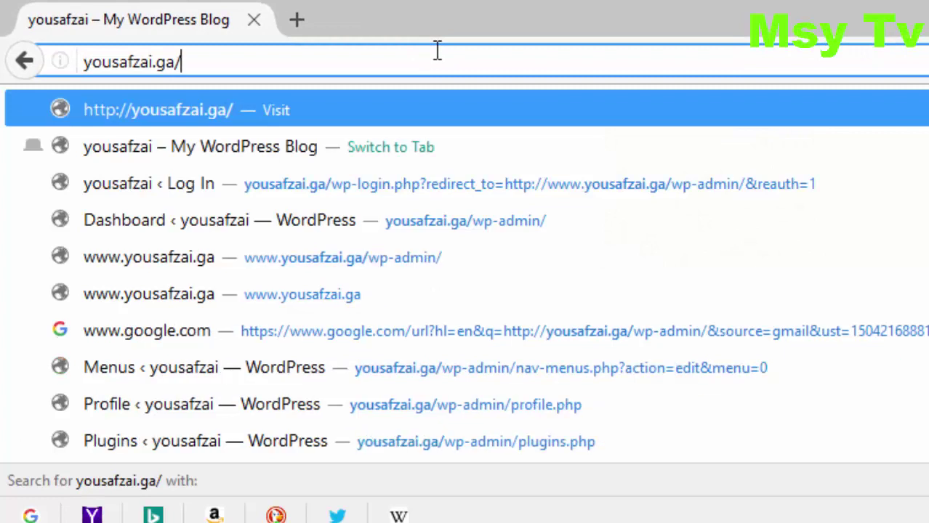
type("wp-admin/")
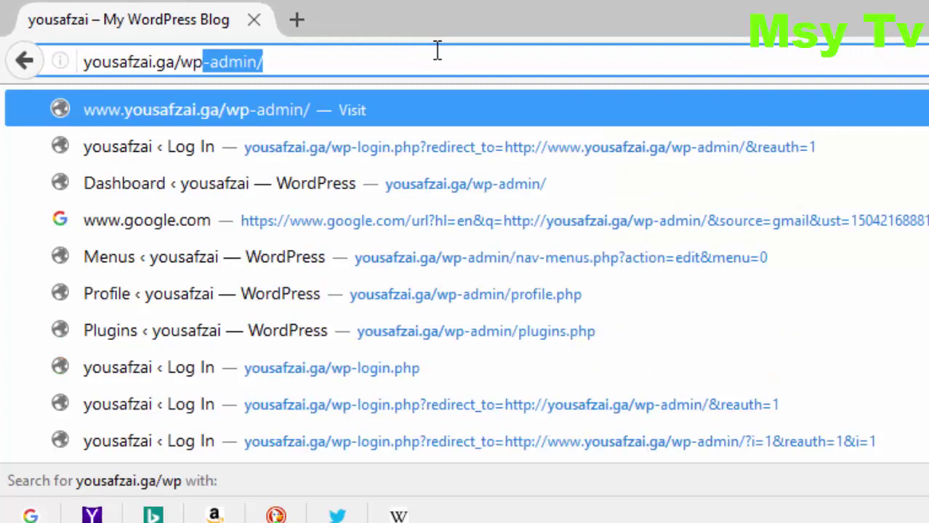
key("Return")
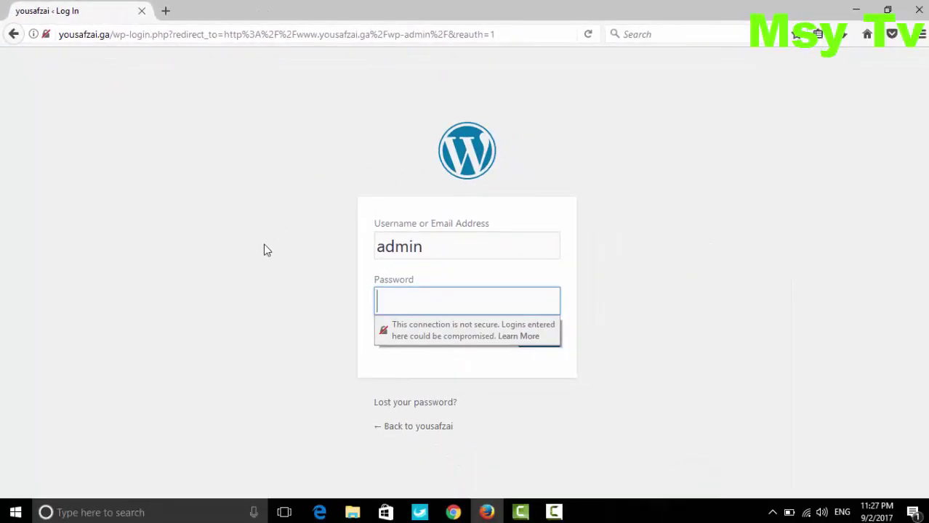
Log in as admin with the account password and dismiss the browser's offer to save the login
double_click(491, 248)
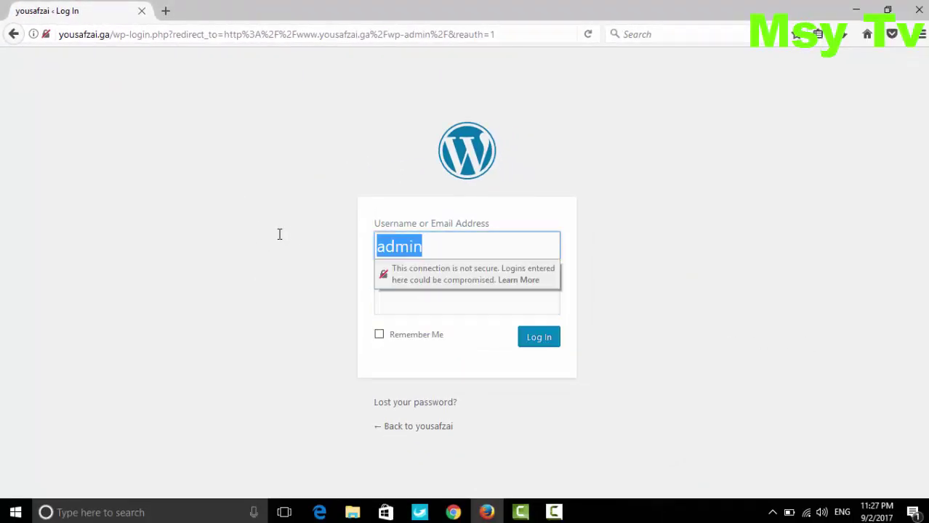
left_click_drag(471, 249, 307, 245)
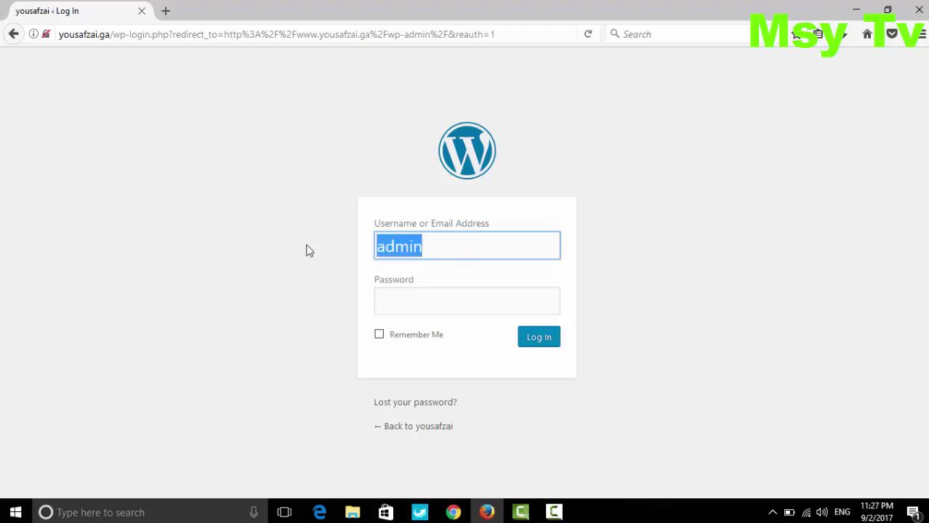
left_click(406, 303)
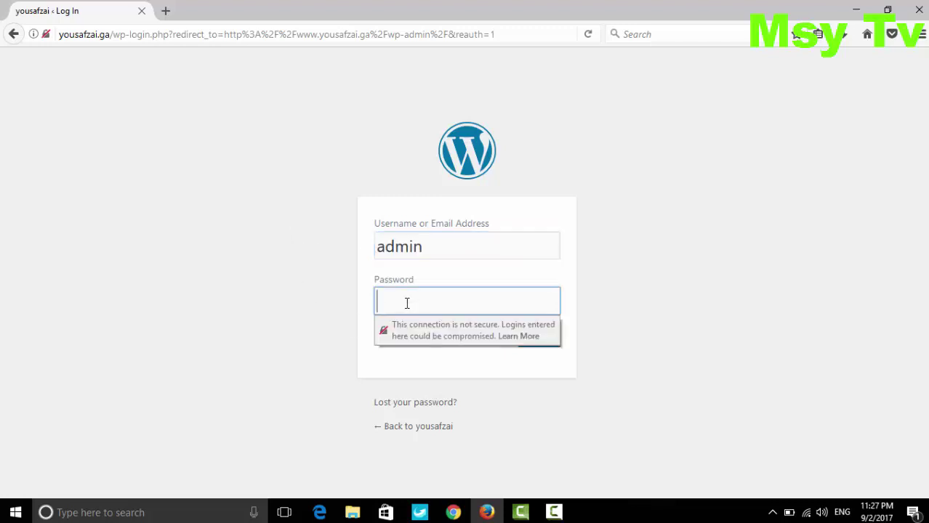
type("********")
key("Return")
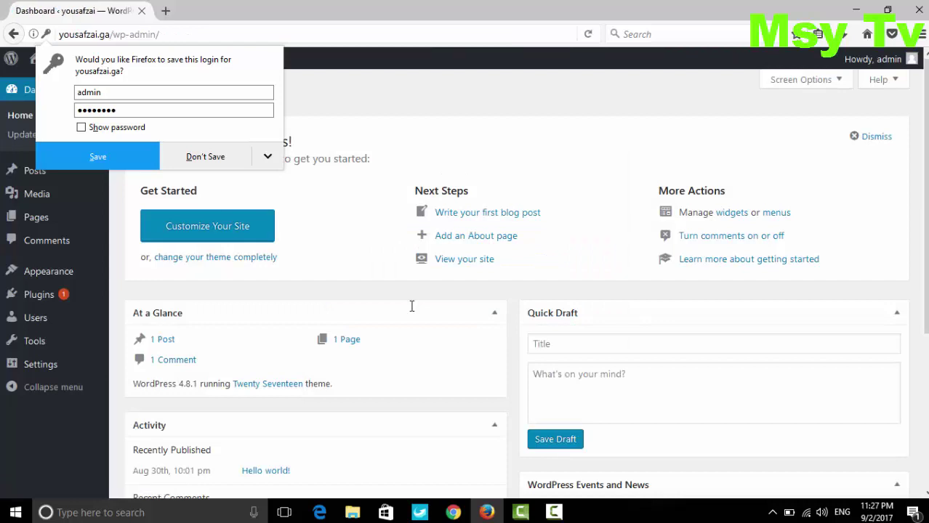
left_click(546, 87)
Set the site's permalink structure to Post name in the Permalink Settings and save the changes
scroll(473, 216, "down", 5)
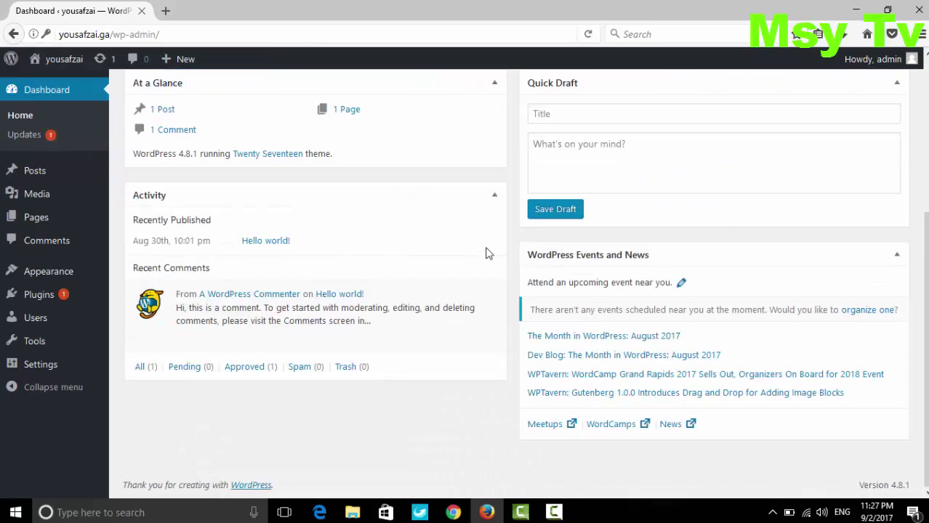
scroll(462, 224, "up", 5)
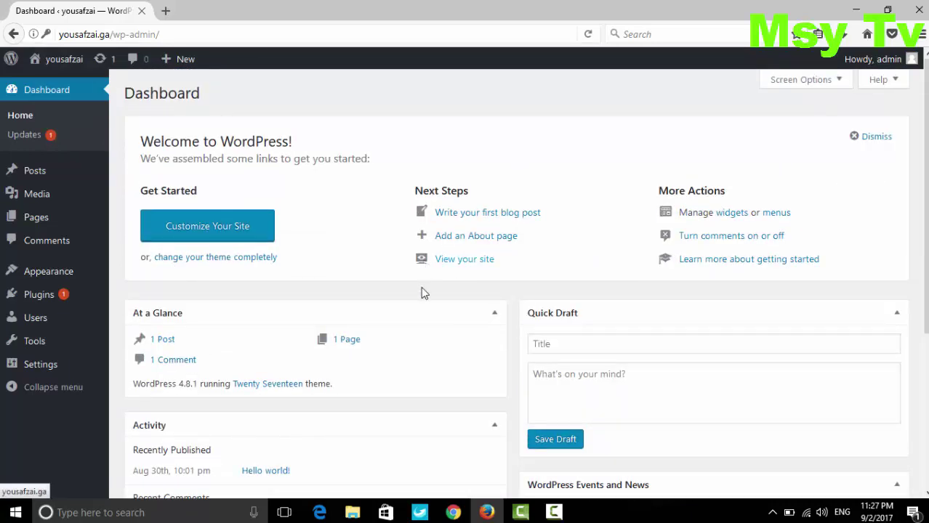
mouse_move(42, 366)
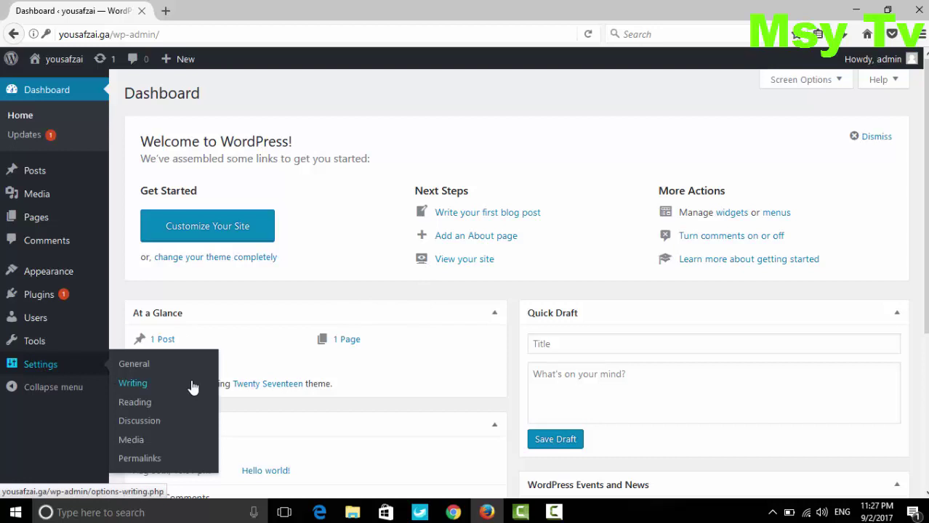
left_click(149, 461)
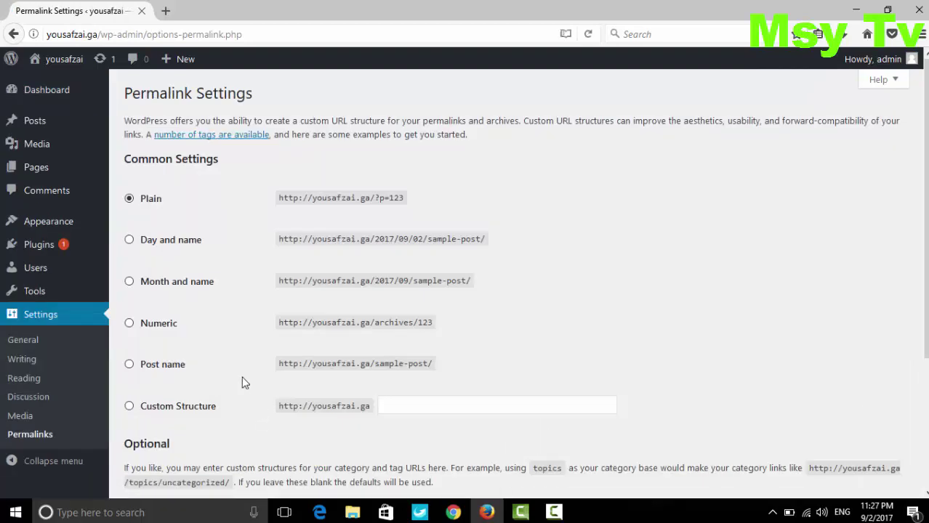
scroll(245, 383, "down", 2)
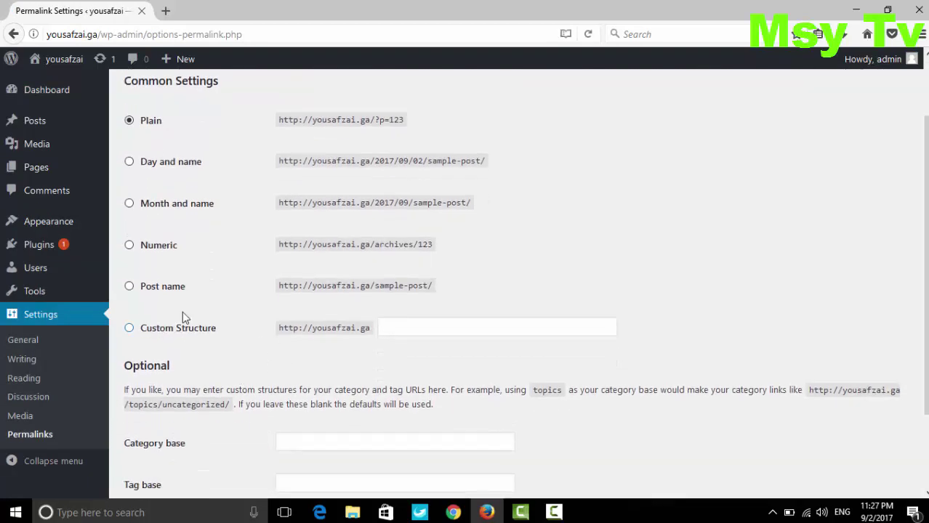
left_click(130, 291)
scroll(130, 294, "down", 3)
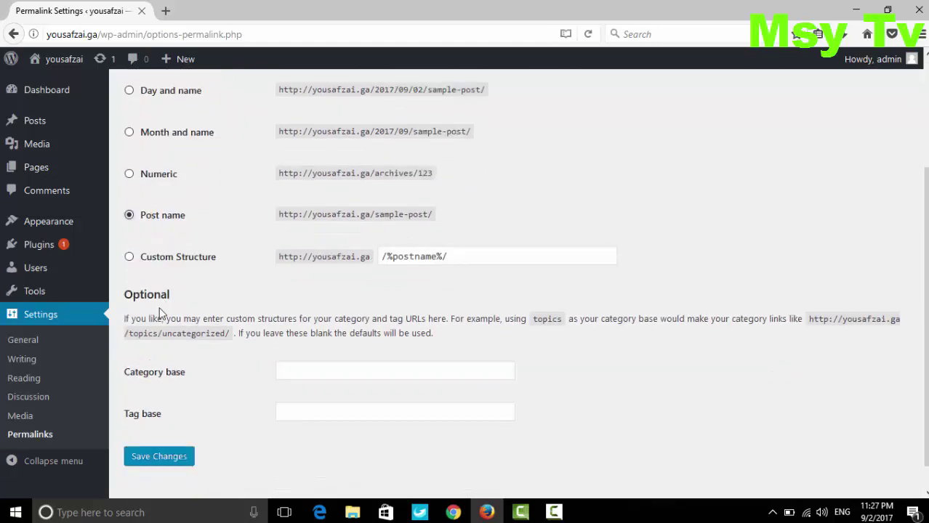
left_click(172, 432)
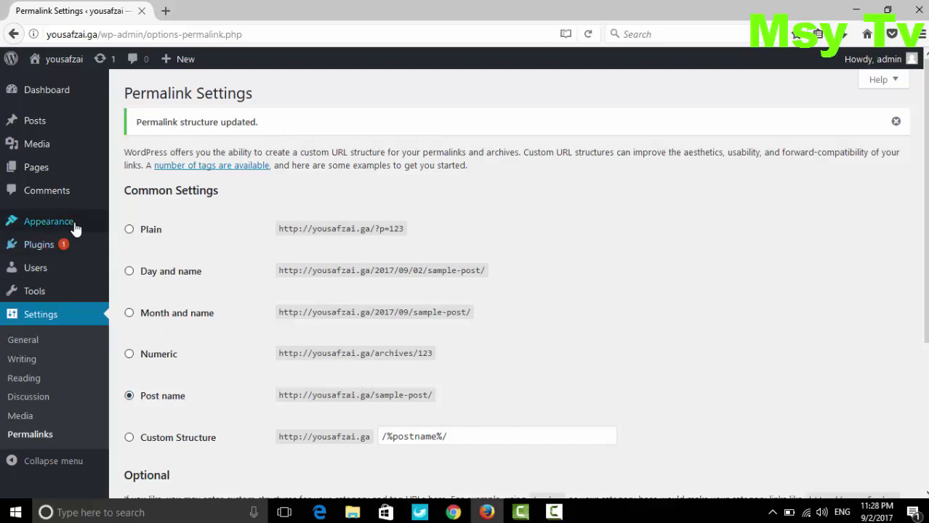
Open the Add Themes page from the site's installed themes and browse the featured themes
mouse_move(75, 229)
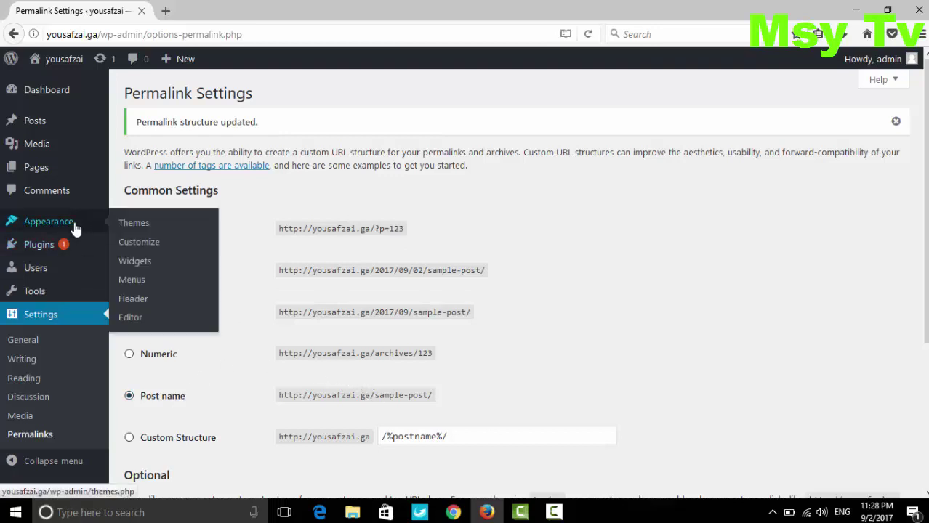
left_click(145, 227)
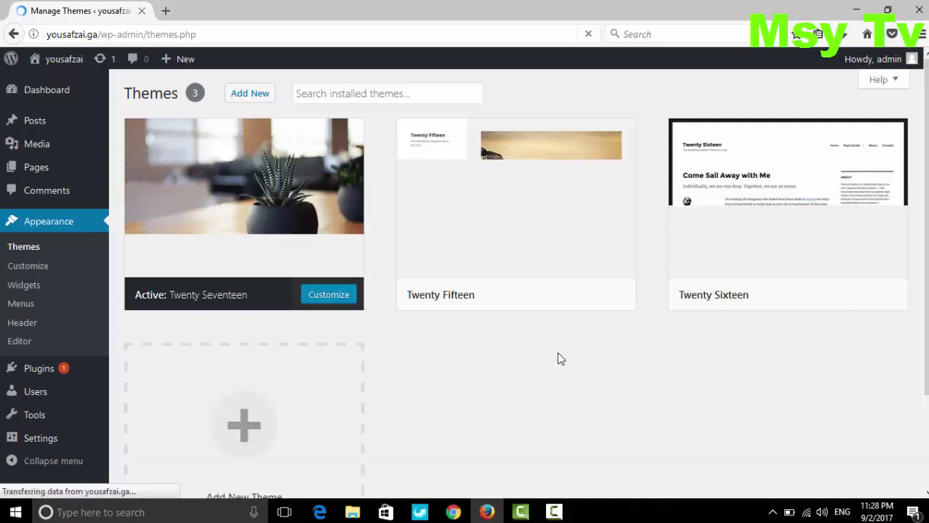
scroll(496, 359, "down", 3)
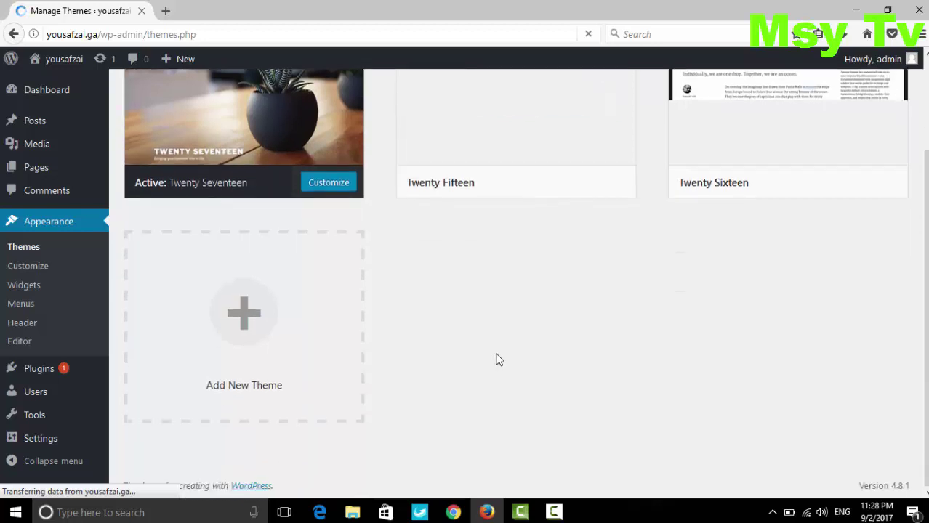
scroll(496, 359, "up", 3)
left_click(250, 96)
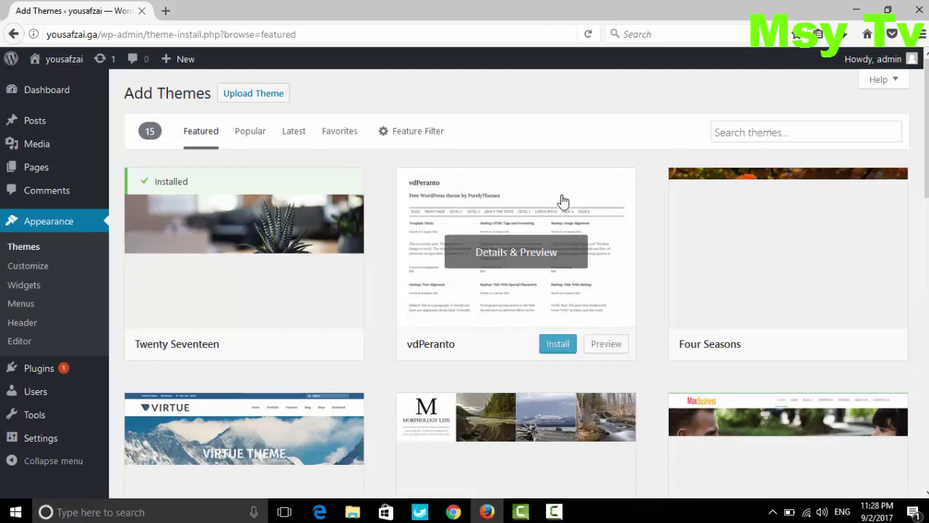
scroll(622, 272, "down", 3)
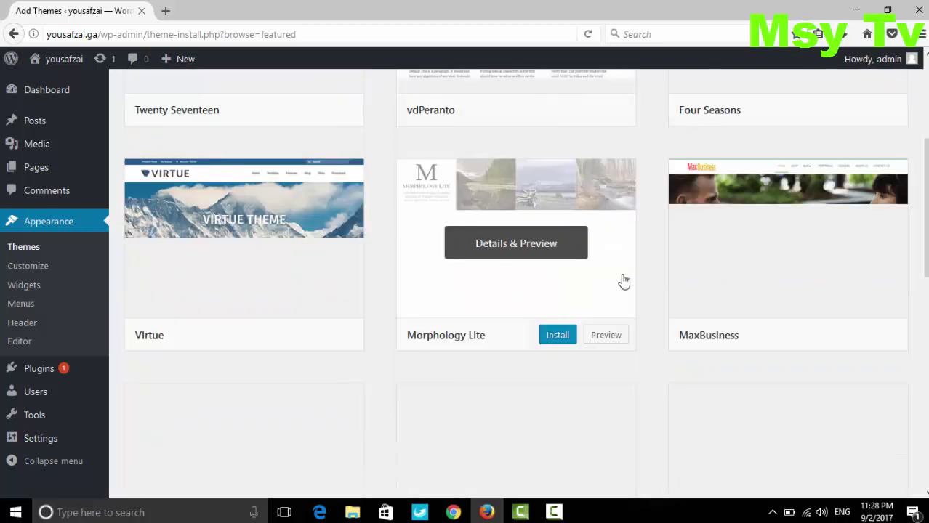
scroll(619, 286, "up", 3)
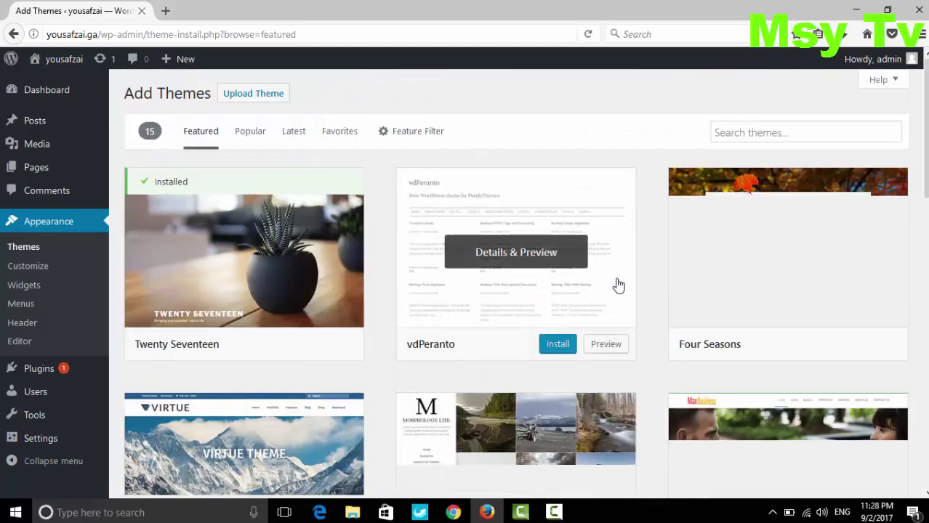
Look through the popular themes on the Add Themes page
left_click(250, 136)
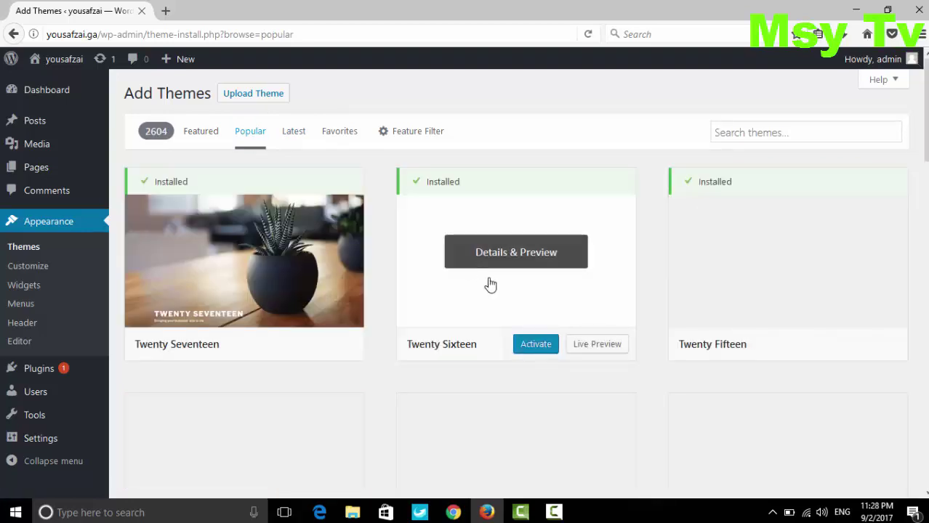
scroll(491, 284, "down", 6)
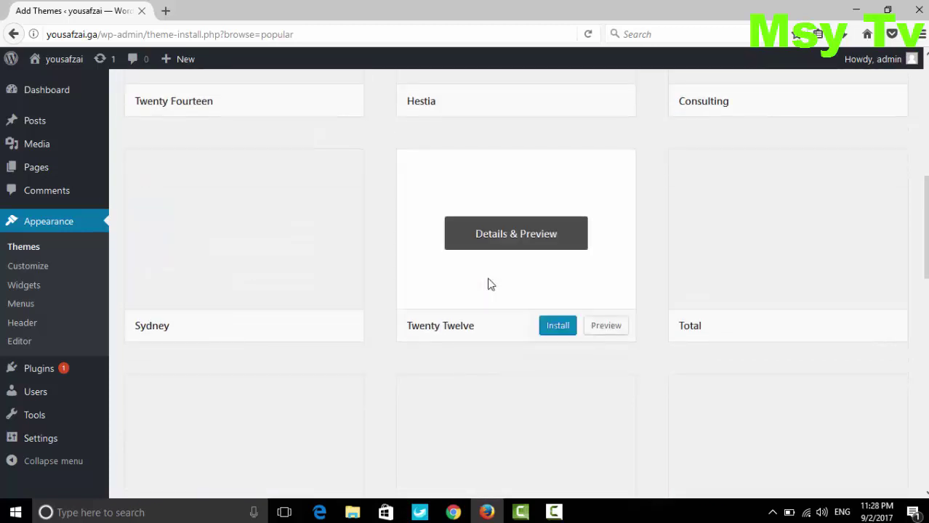
scroll(489, 282, "up", 6)
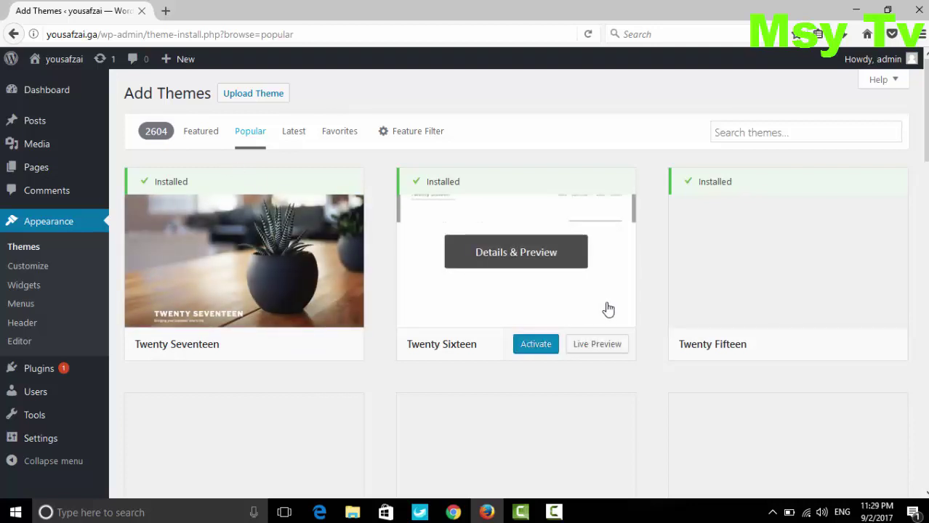
scroll(607, 325, "down", 1)
scroll(607, 325, "down", 8)
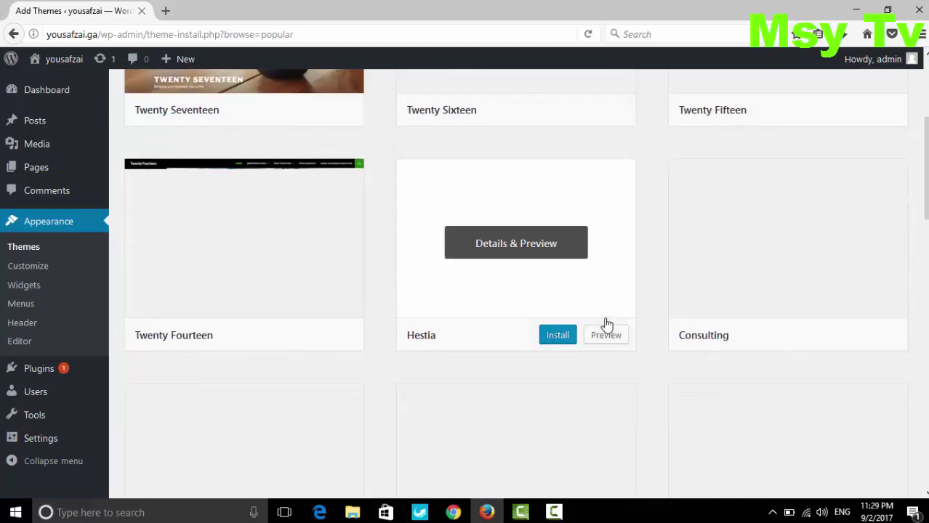
scroll(406, 270, "up", 9)
Return to the featured themes and look through the whole list for a suitable design
left_click(213, 138)
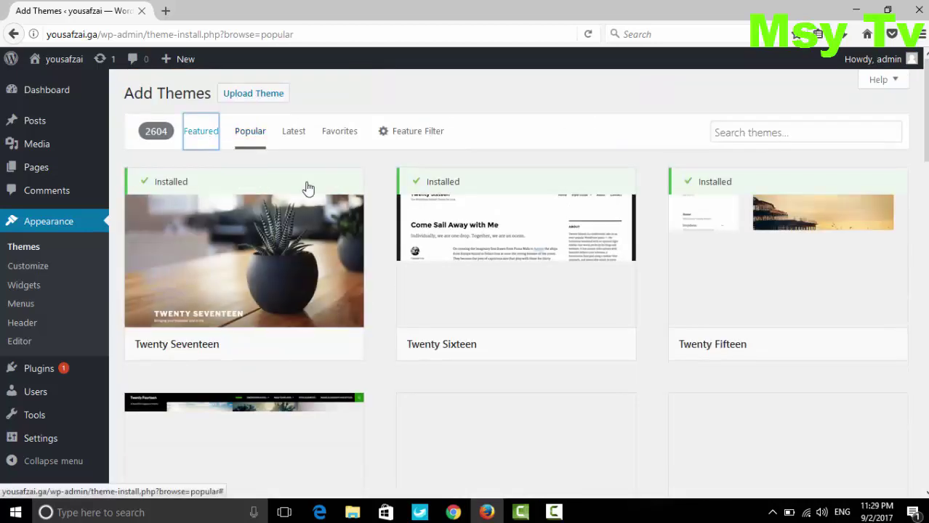
left_click(809, 134)
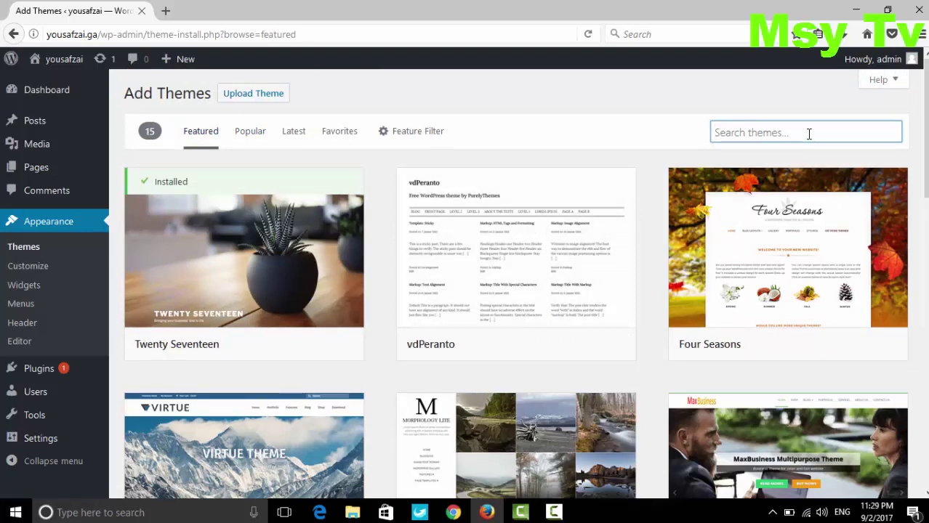
scroll(613, 224, "down", 6)
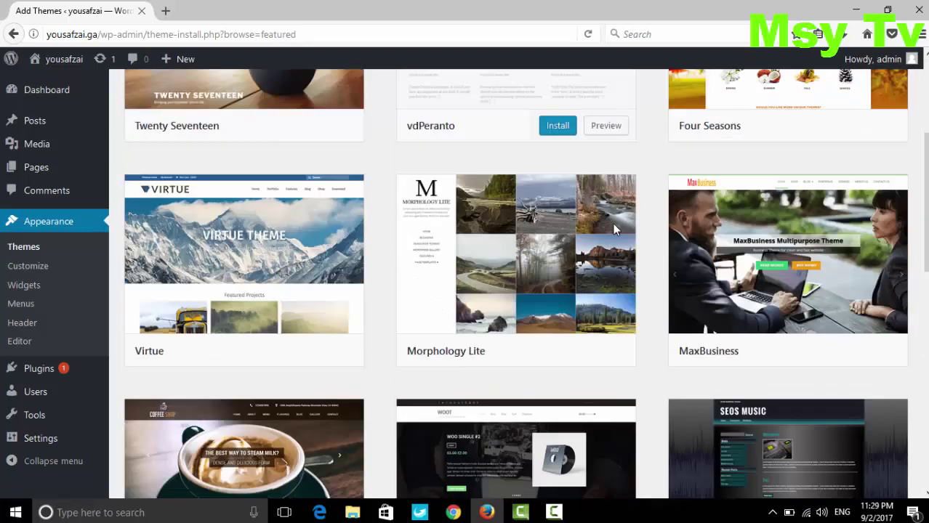
scroll(615, 230, "down", 3)
scroll(615, 231, "down", 1)
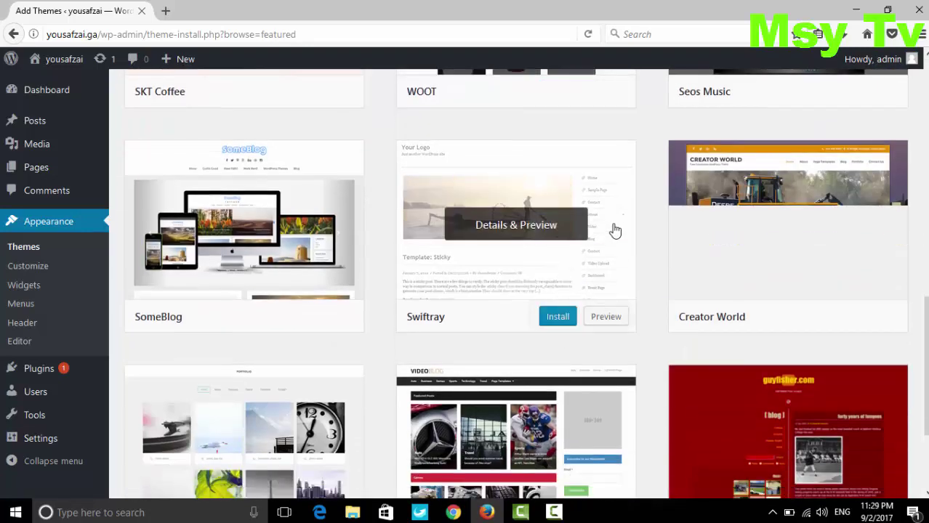
scroll(614, 230, "up", 8)
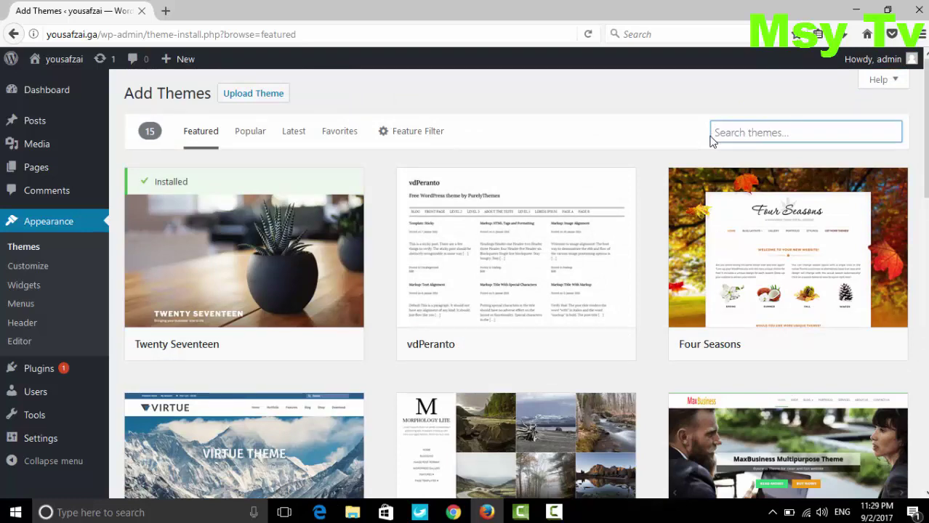
scroll(716, 177, "down", 2)
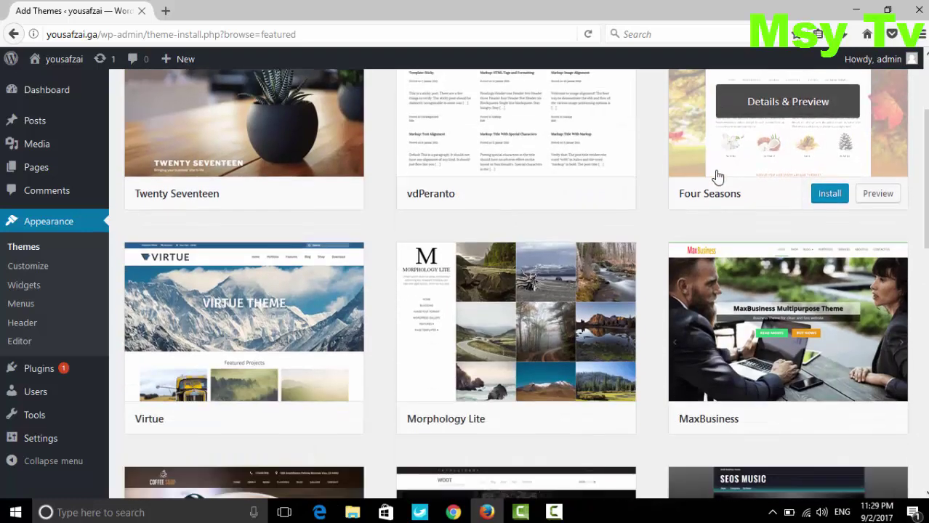
scroll(648, 165, "down", 4)
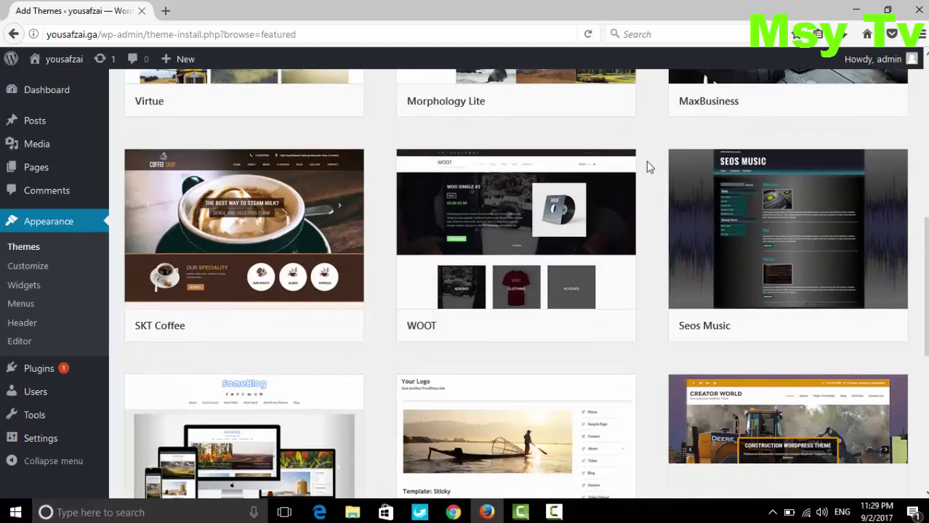
scroll(646, 161, "down", 3)
scroll(646, 161, "down", 2)
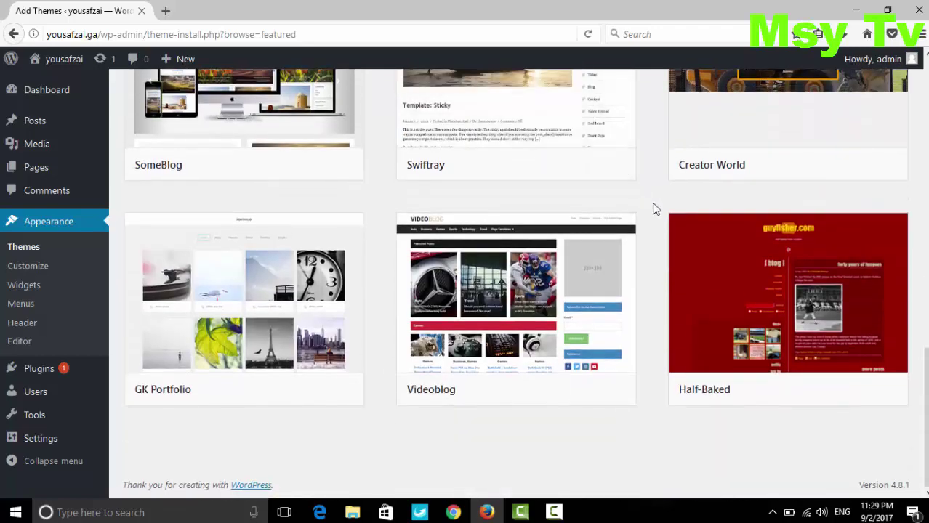
scroll(653, 209, "up", 10)
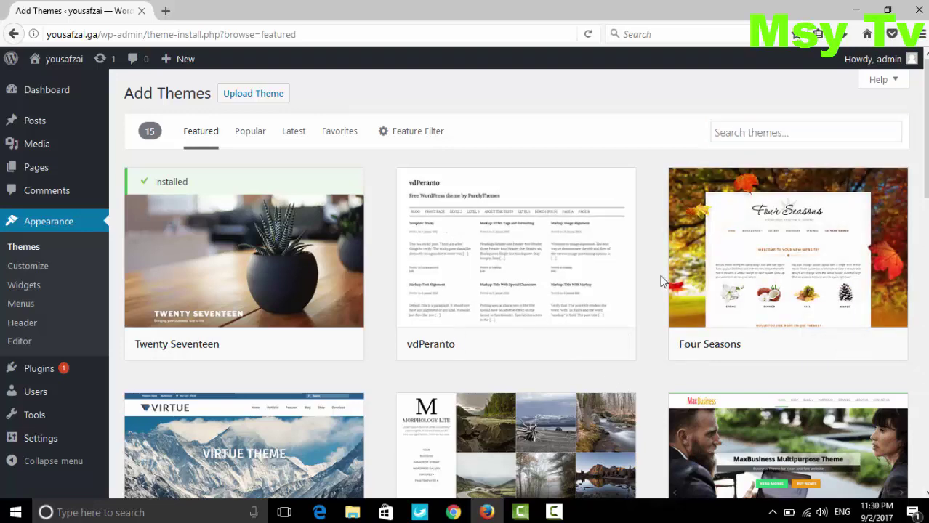
Search the theme directory for iconic-one
left_click(768, 135)
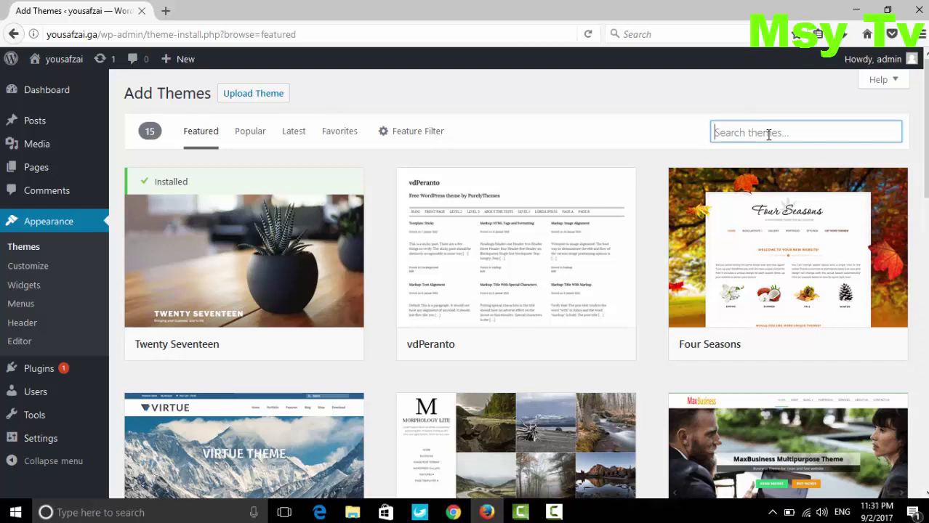
type("i")
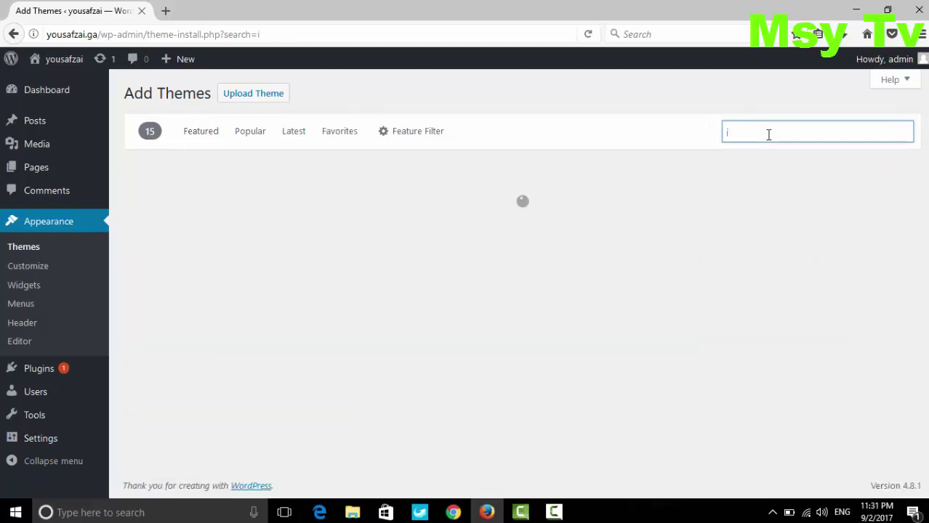
key("BackSpace")
type("iconic-one")
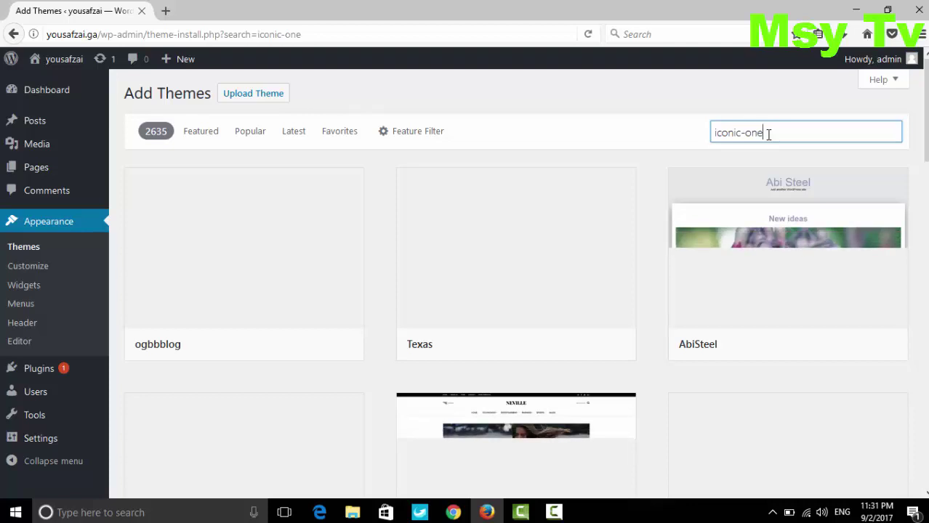
Look through the iconic-one search results for the Iconic One theme
scroll(622, 311, "down", 8)
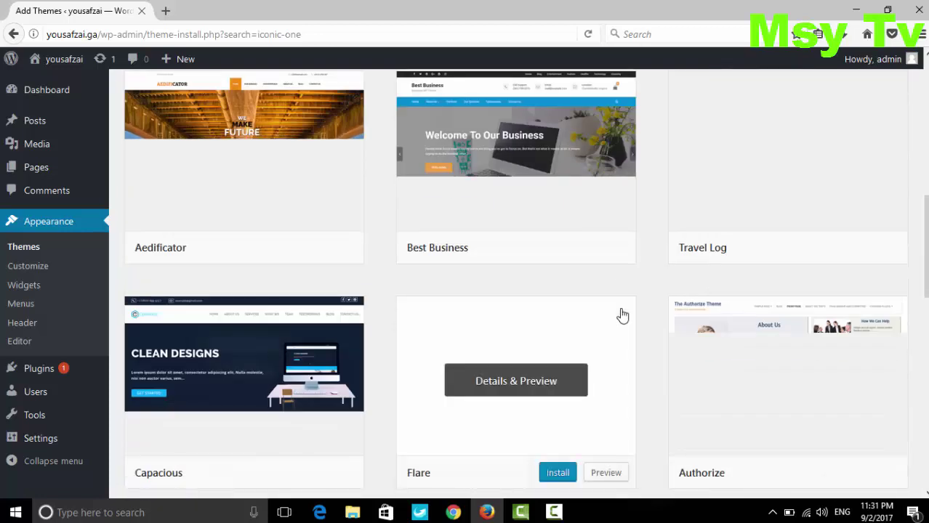
scroll(622, 314, "down", 3)
scroll(622, 315, "up", 3)
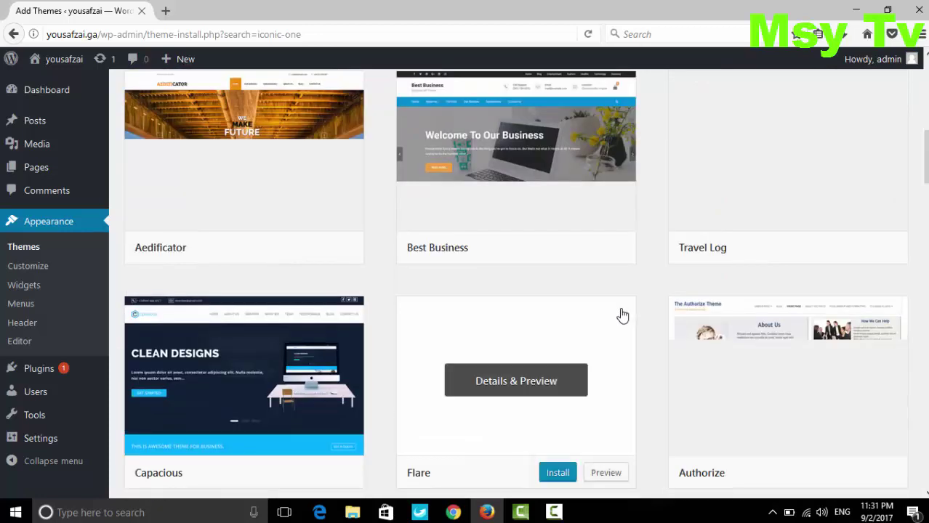
scroll(622, 315, "down", 3)
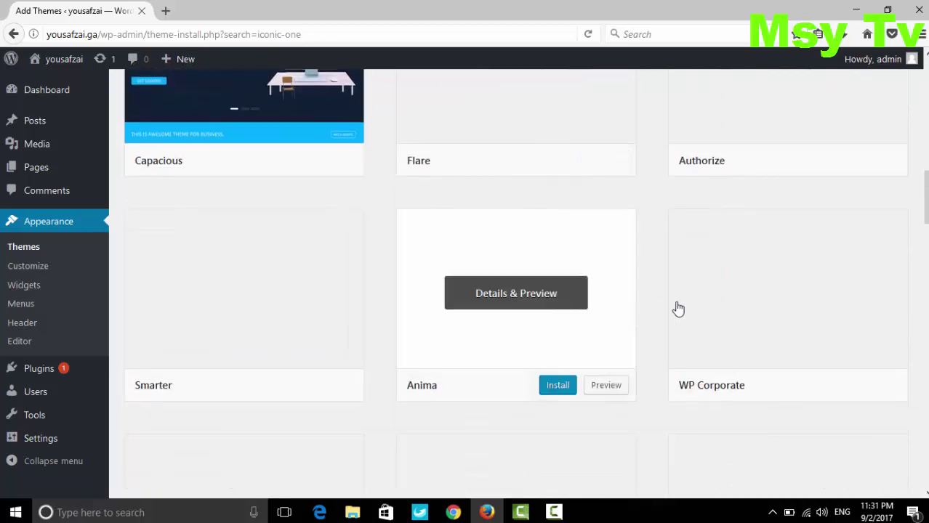
scroll(622, 309, "up", 10)
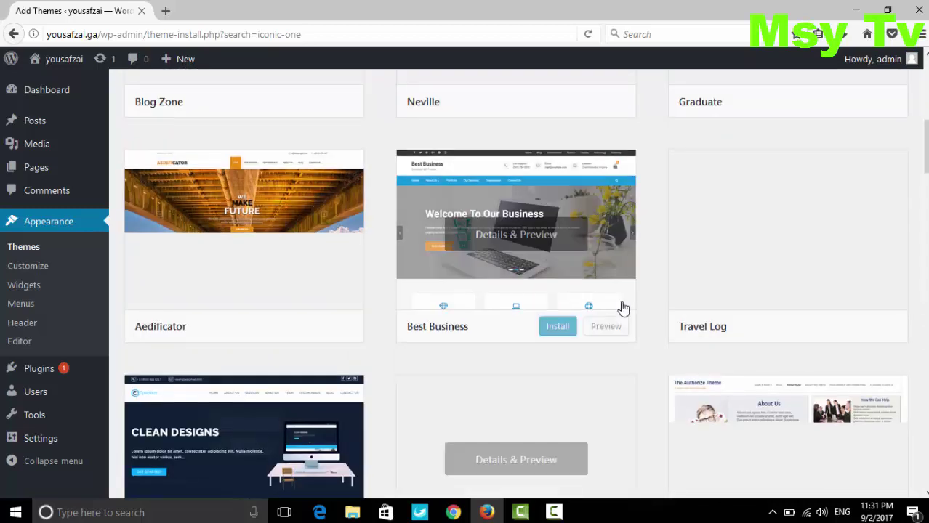
scroll(622, 302, "up", 1)
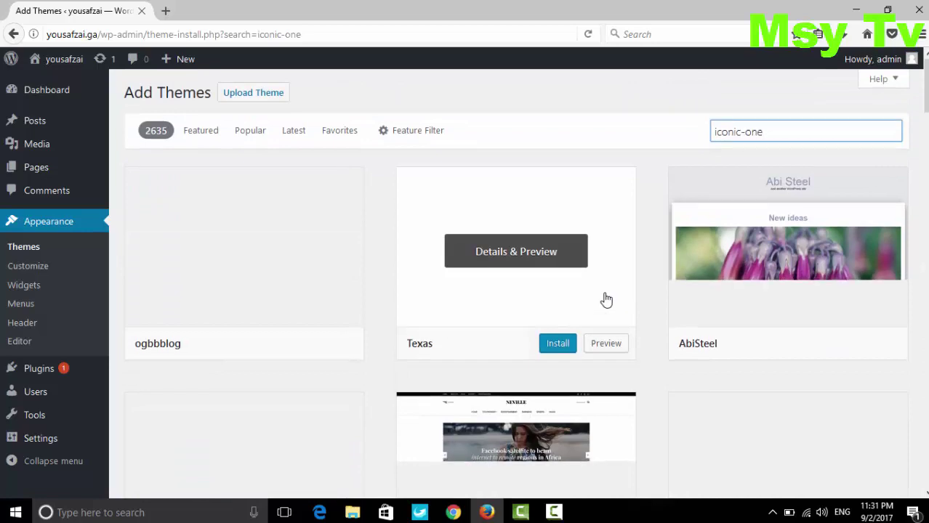
scroll(607, 313, "down", 4)
scroll(603, 323, "down", 10)
scroll(603, 323, "up", 7)
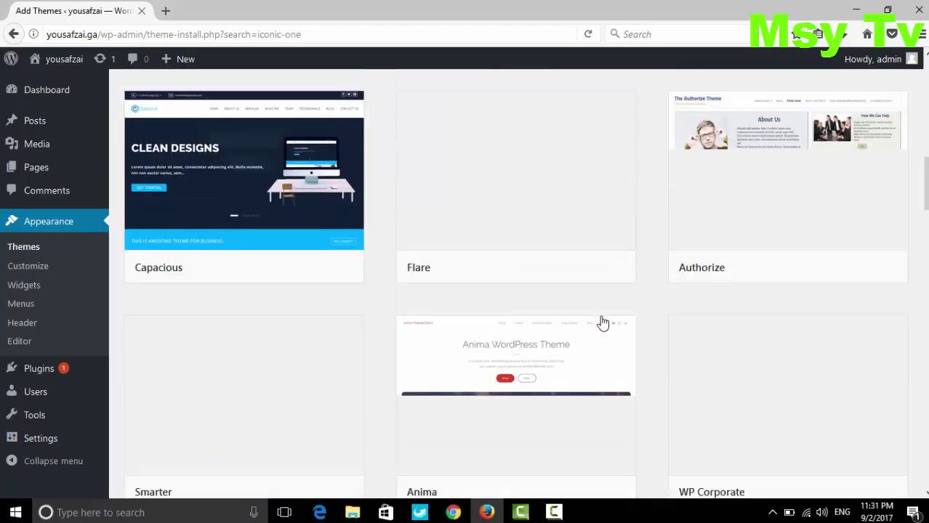
scroll(602, 323, "up", 2)
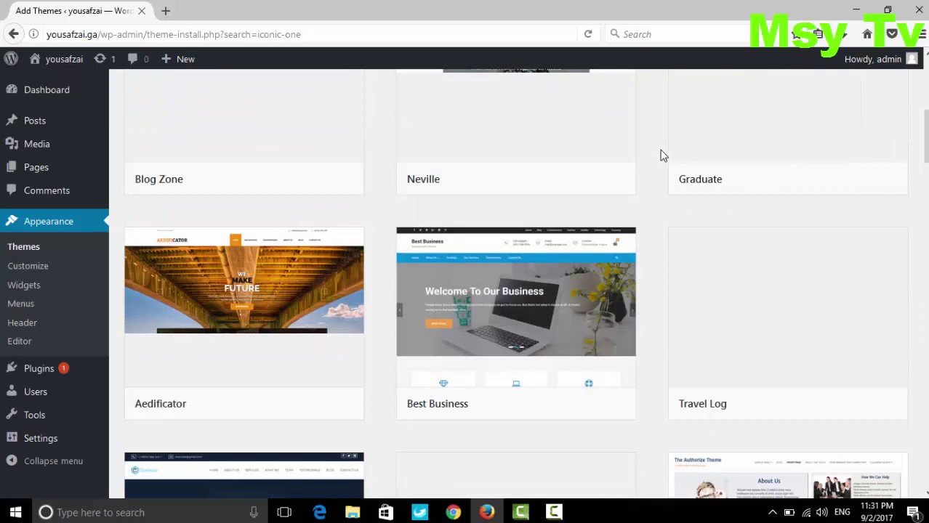
scroll(652, 201, "up", 5)
scroll(651, 203, "down", 6)
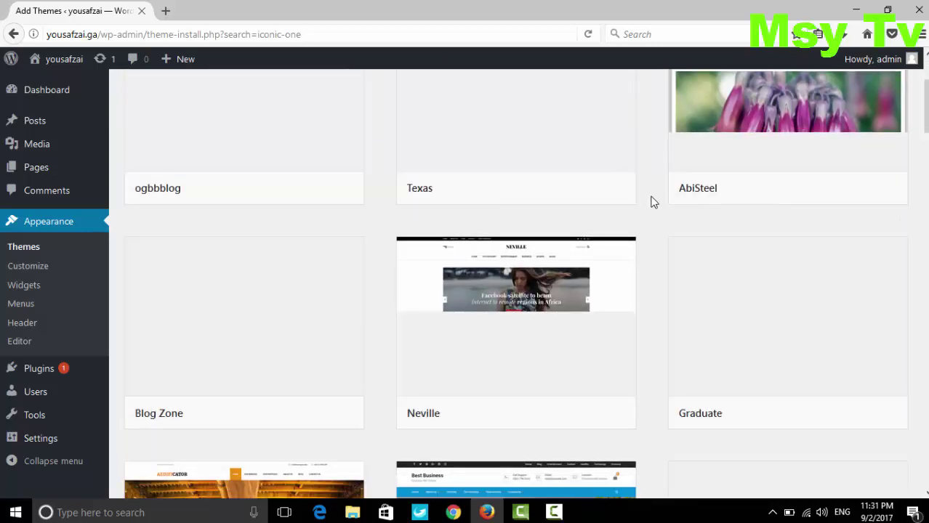
scroll(652, 204, "down", 6)
scroll(652, 206, "up", 4)
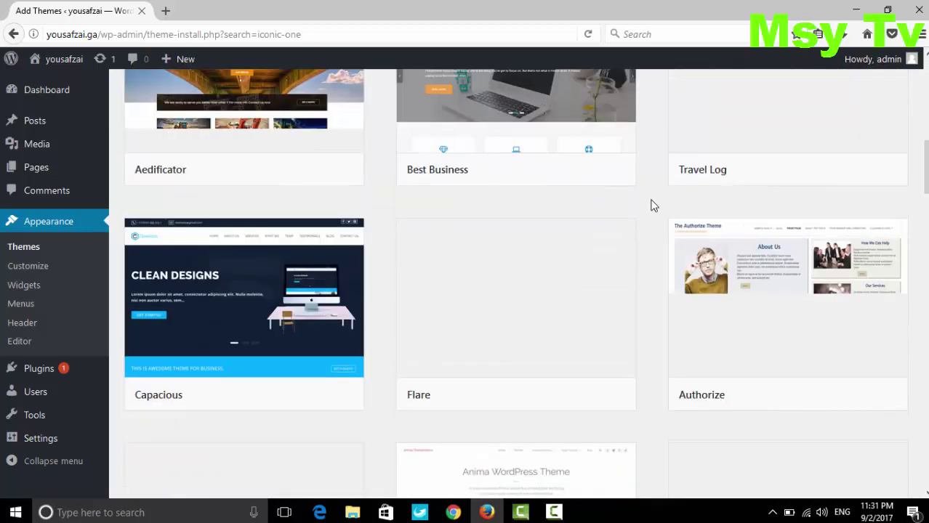
scroll(652, 206, "down", 4)
scroll(652, 206, "down", 3)
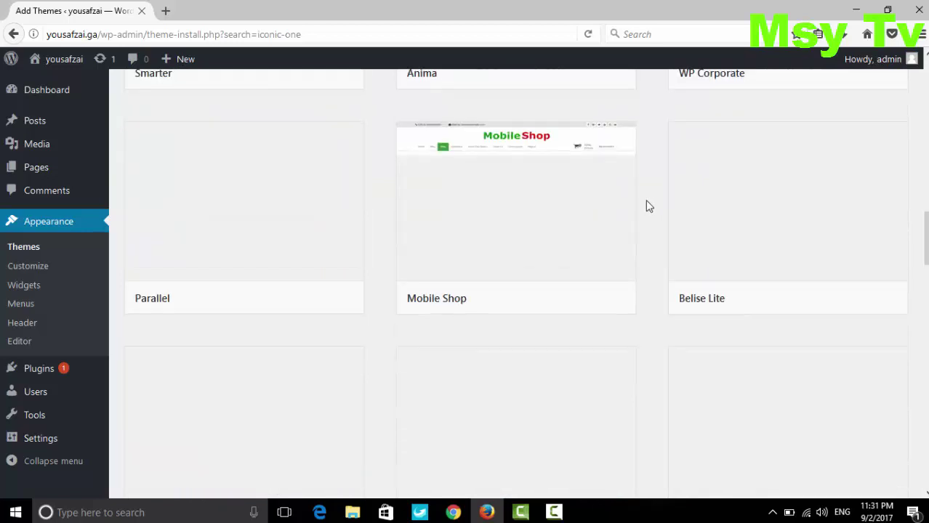
mouse_move(581, 214)
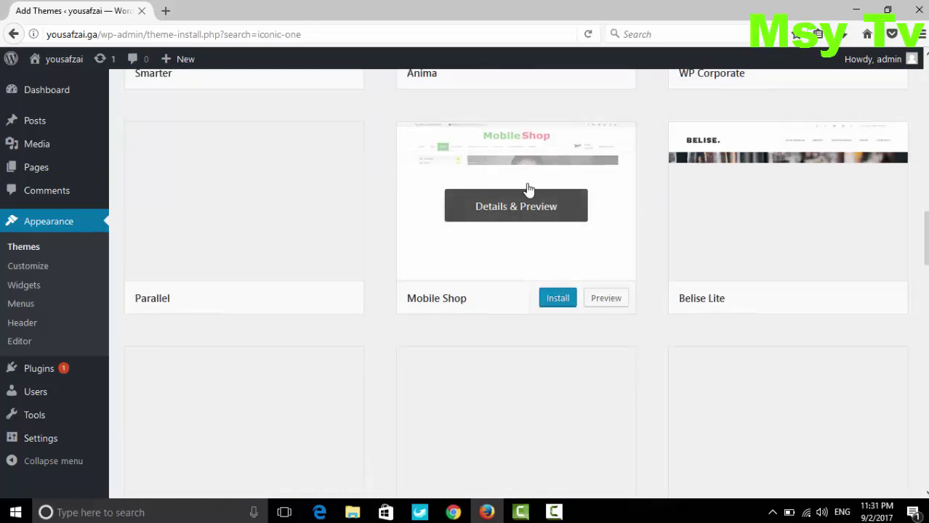
scroll(618, 231, "down", 4)
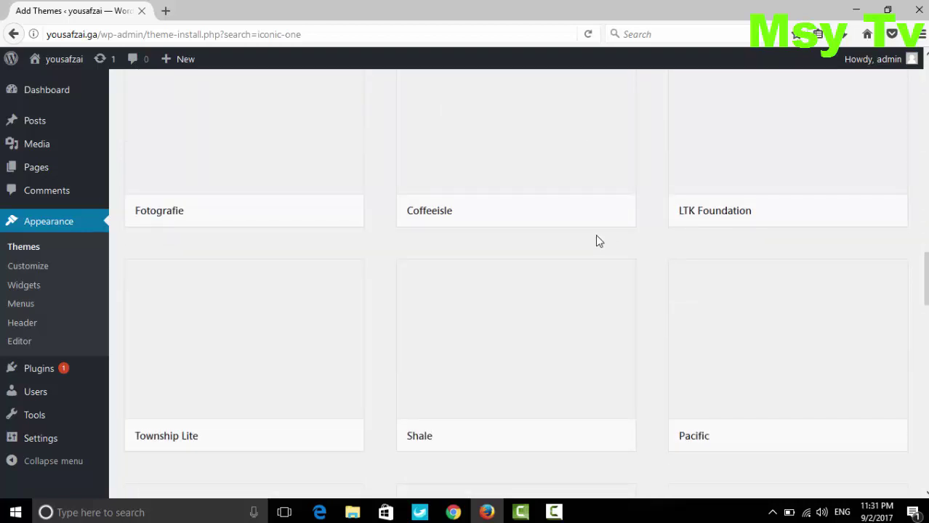
scroll(585, 280, "down", 4)
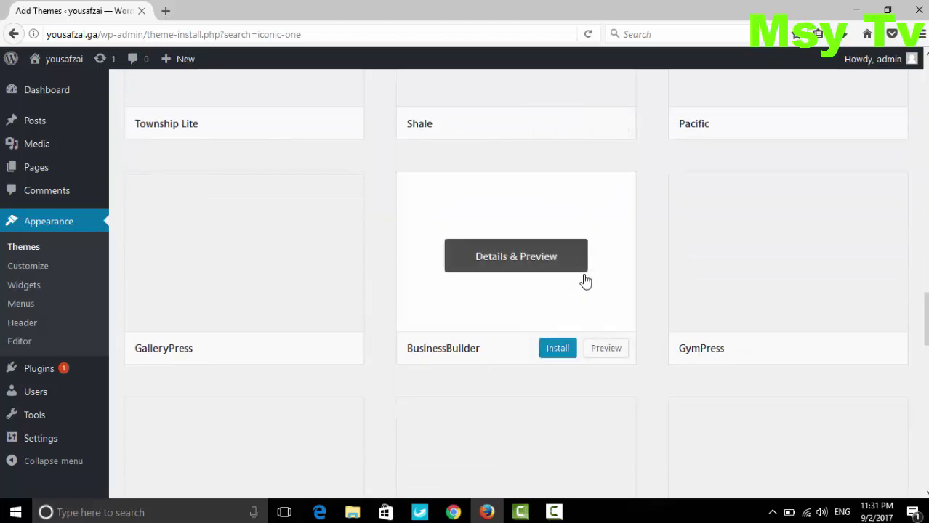
scroll(585, 280, "up", 20)
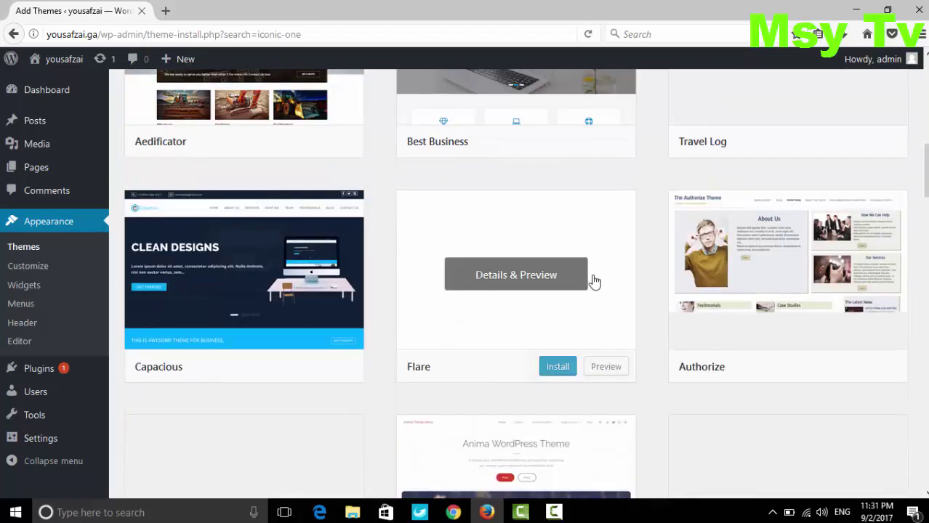
scroll(594, 278, "up", 2)
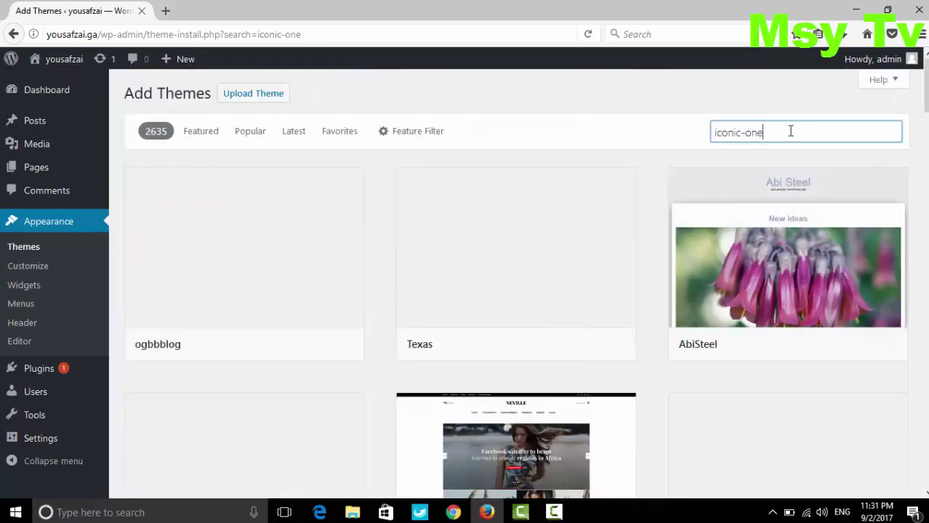
Shorten the theme search term to iconic and install the Iconic One theme
key("BackSpace")
key("BackSpace")
key("BackSpace")
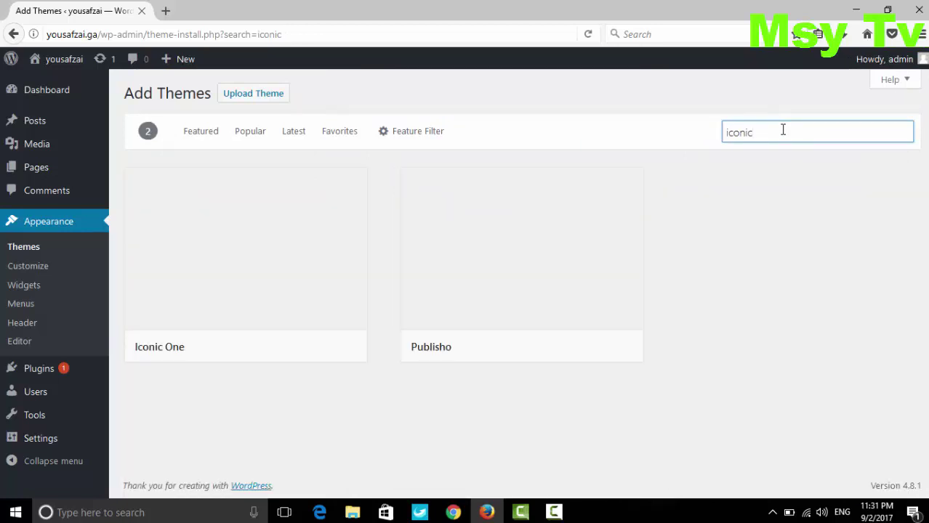
mouse_move(199, 265)
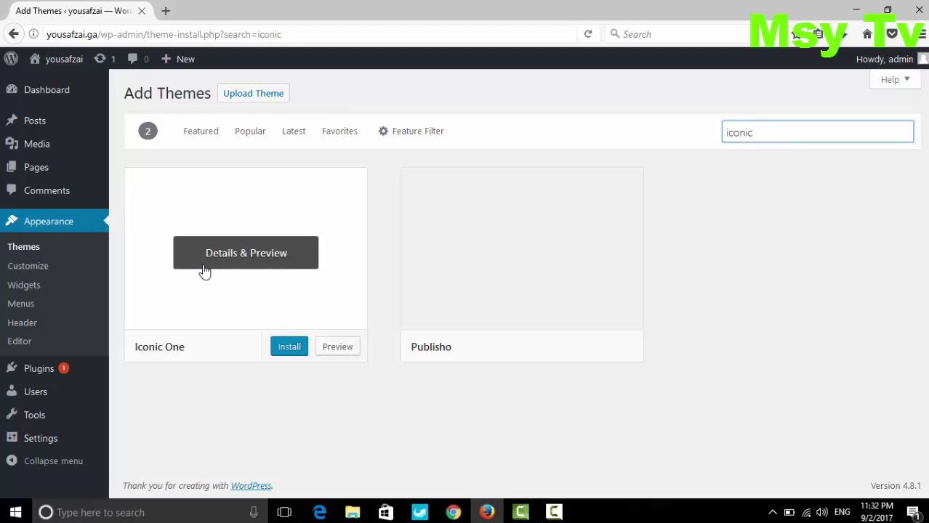
left_click(280, 350)
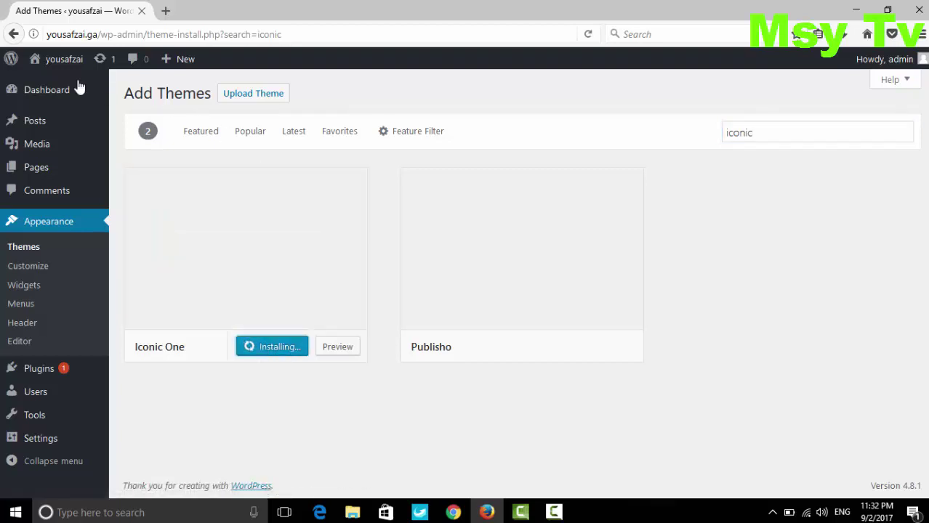
Activate the installed Iconic One theme and open the live site in a new browser tab
mouse_move(81, 67)
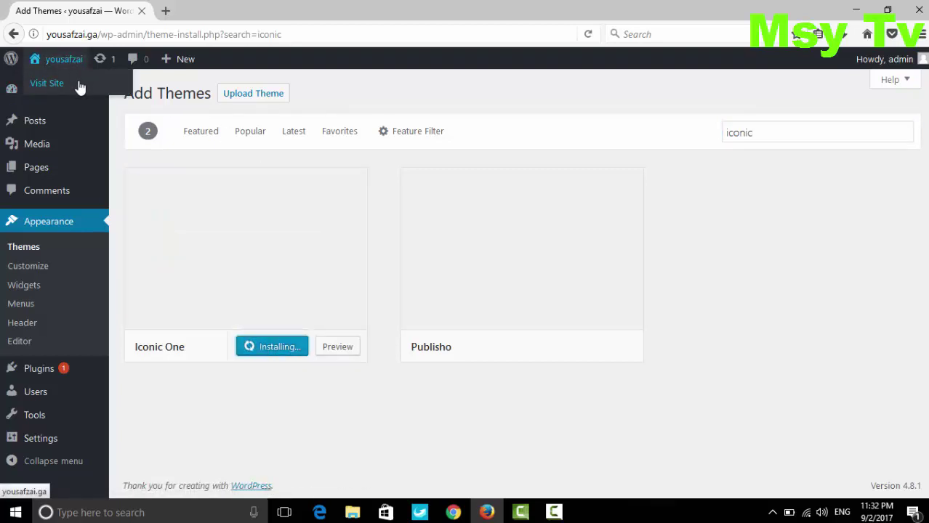
mouse_move(447, 210)
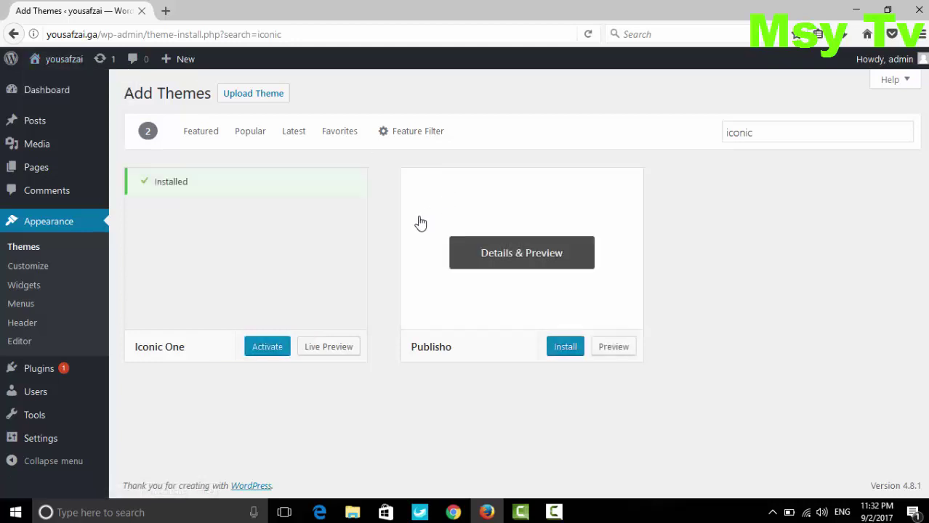
left_click(266, 348)
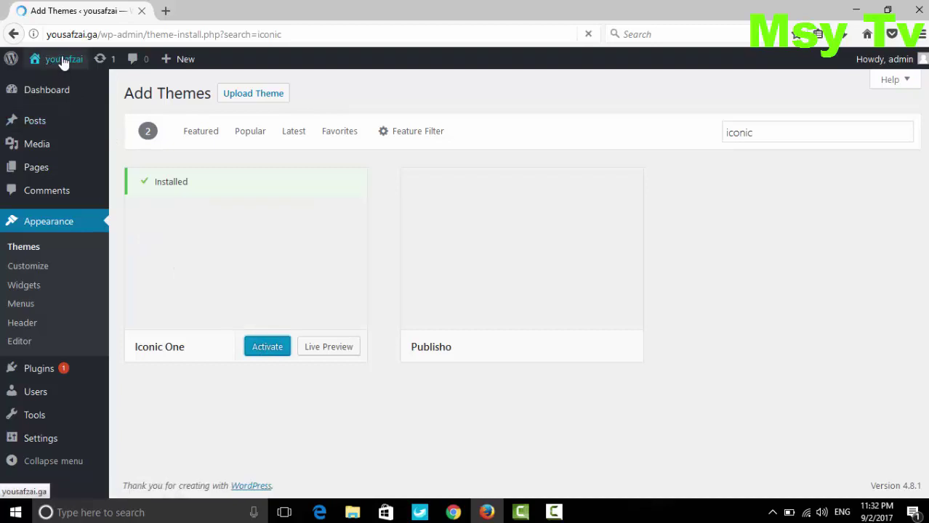
right_click(66, 86)
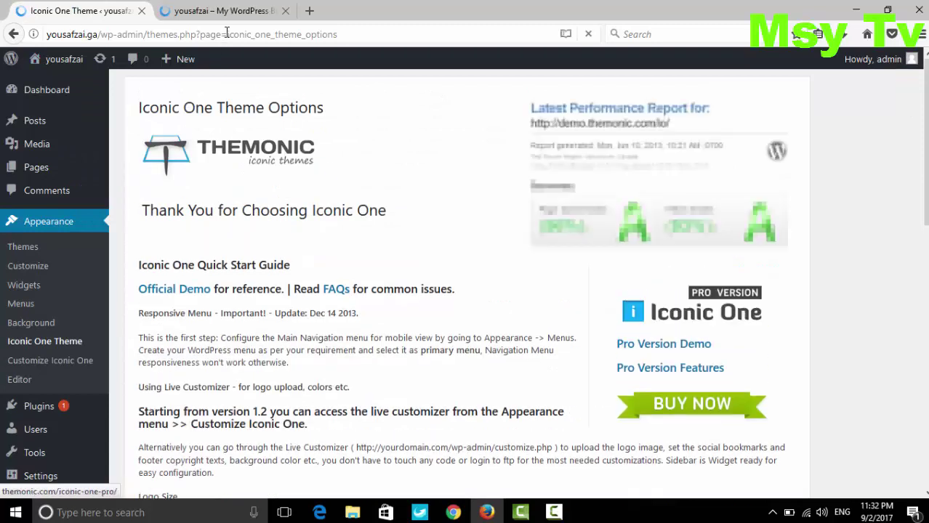
left_click(224, 13)
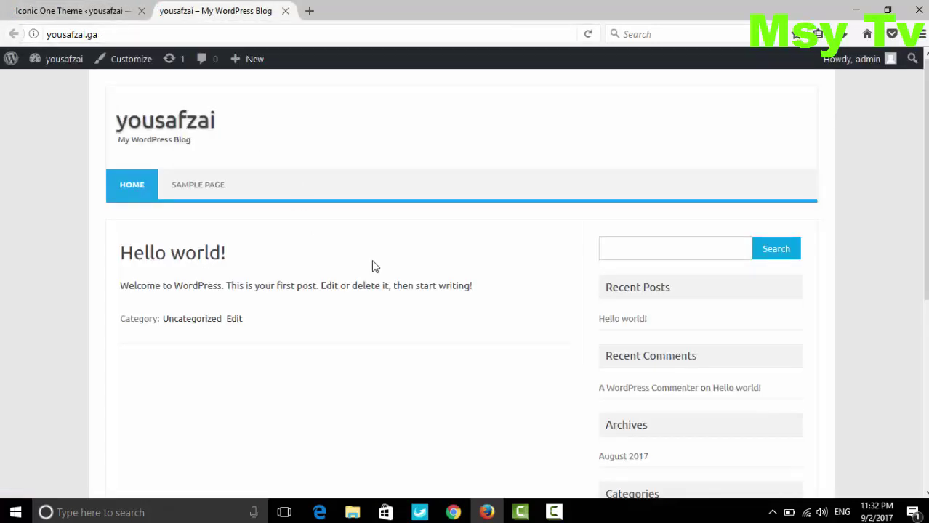
Look over the site's home page and Sample Page from header to footer to examine the new theme's layout
scroll(375, 267, "down", 5)
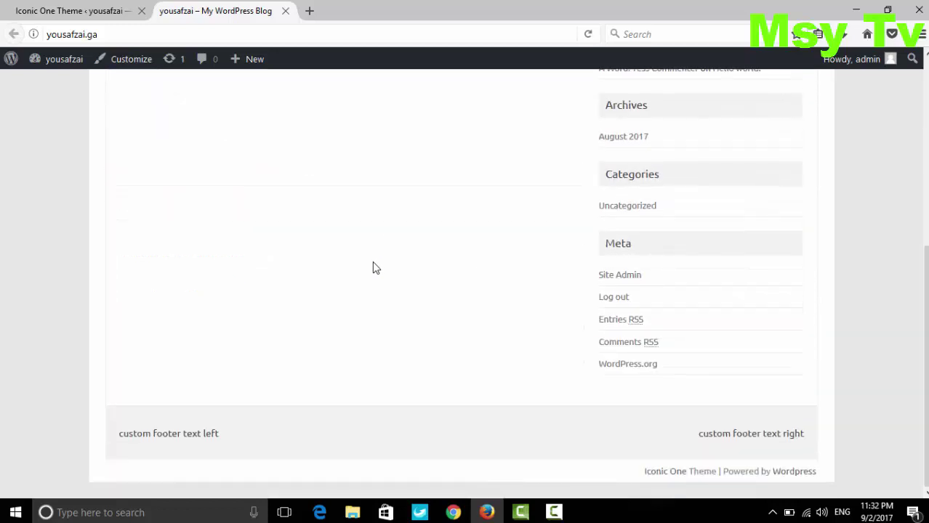
scroll(374, 267, "up", 5)
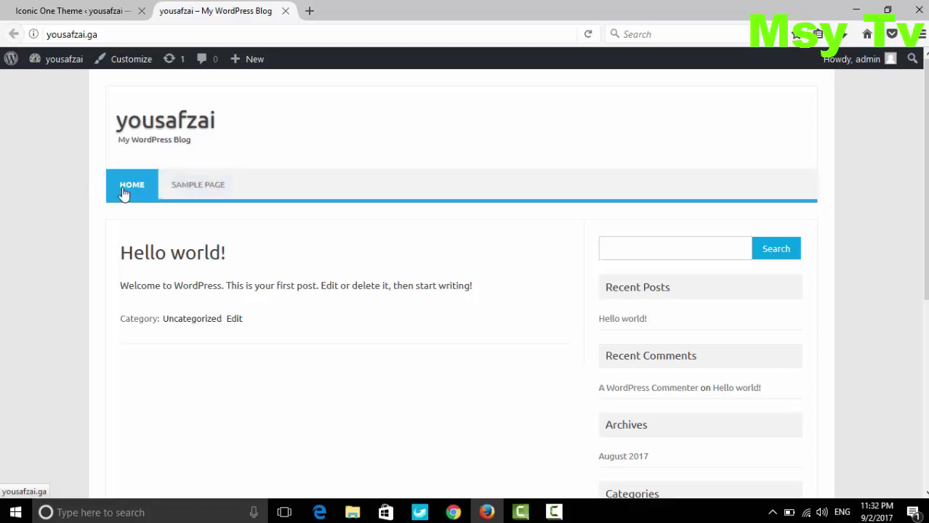
left_click(192, 198)
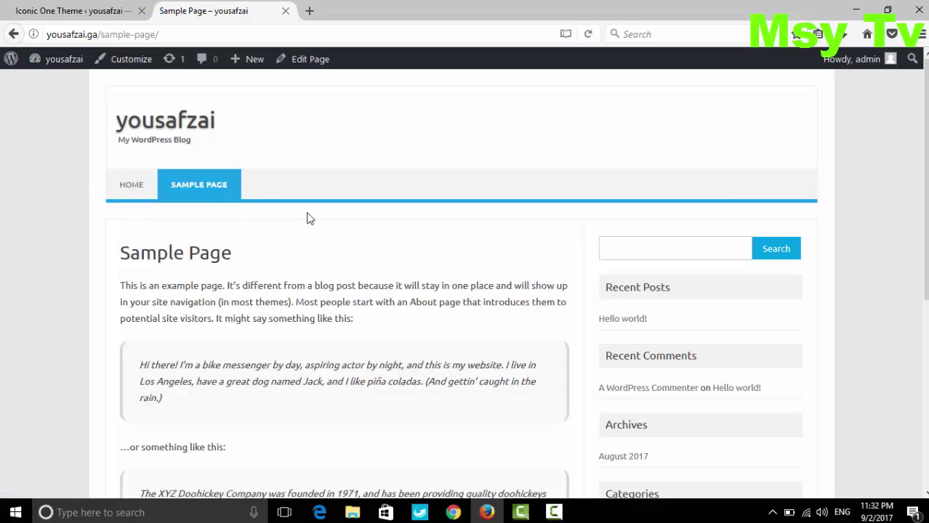
scroll(311, 220, "down", 5)
scroll(310, 221, "up", 5)
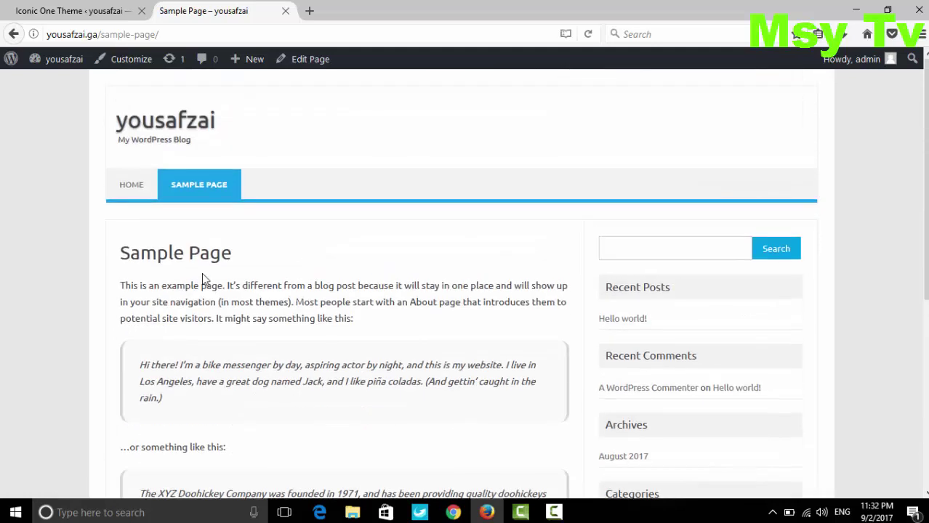
left_click(132, 194)
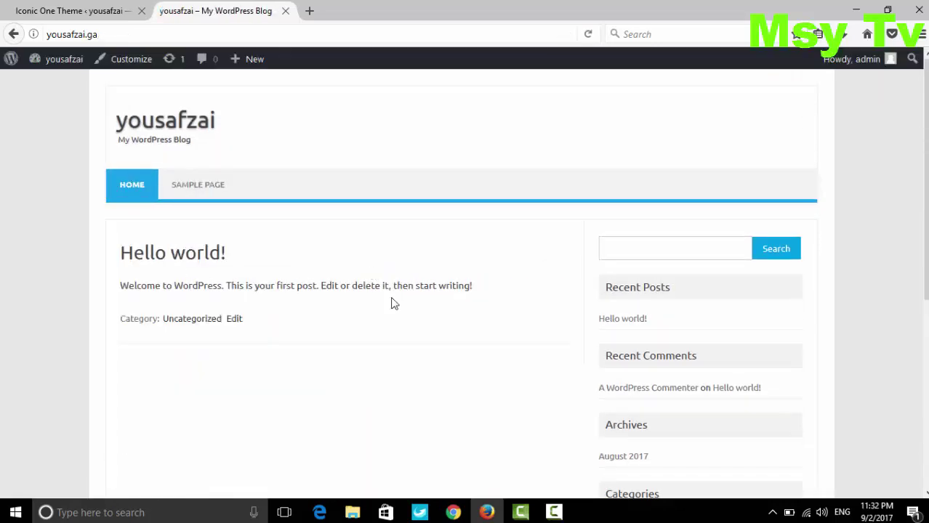
left_click(91, 10)
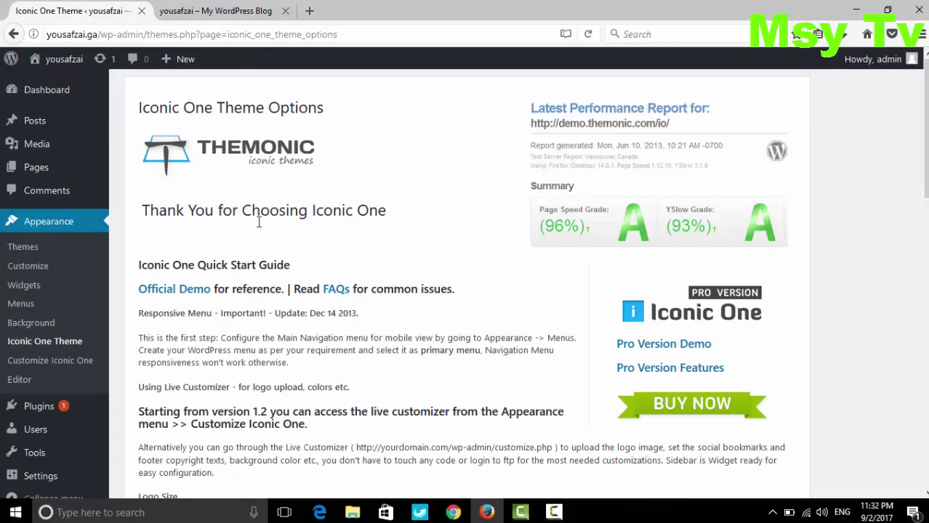
left_click(239, 12)
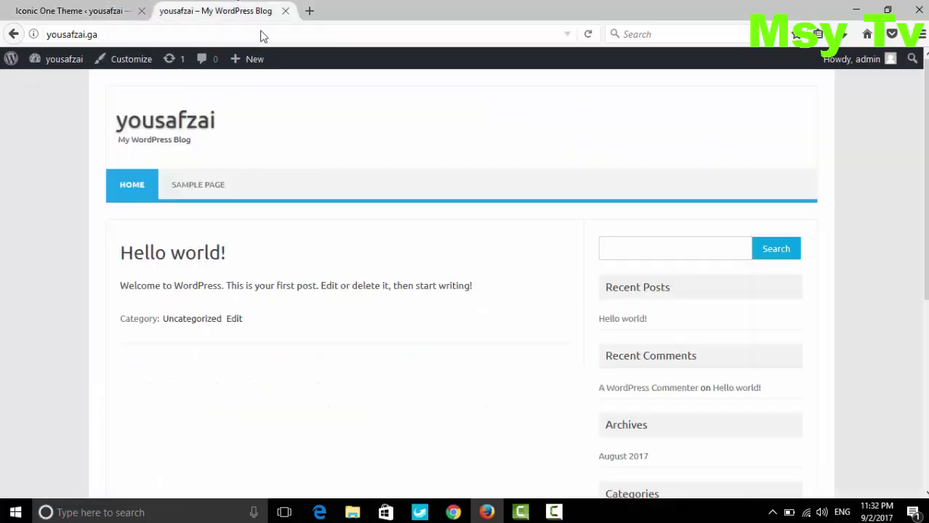
scroll(418, 209, "down", 5)
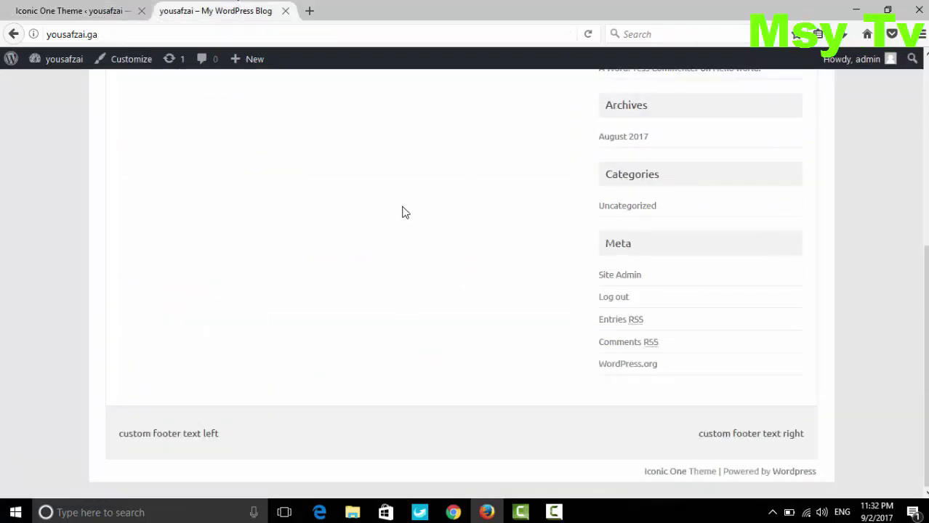
scroll(416, 252, "up", 5)
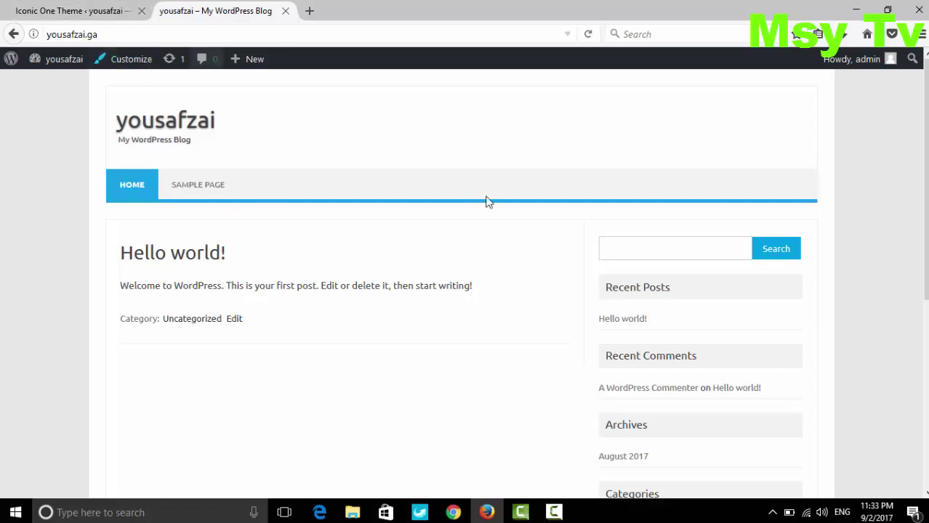
scroll(448, 259, "down", 4)
scroll(346, 218, "up", 10)
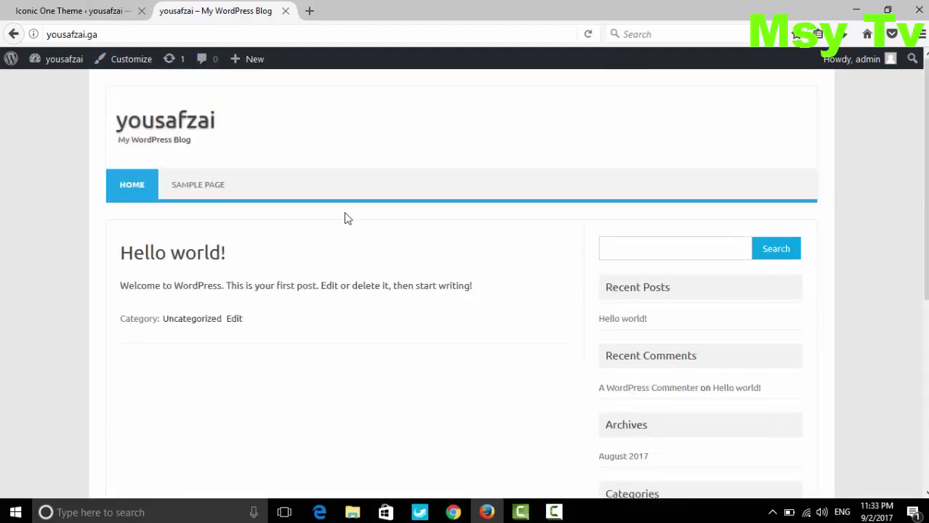
Remove the Sample Page item from the site's menu structure and create the menu under the name Menu 1
left_click(55, 10)
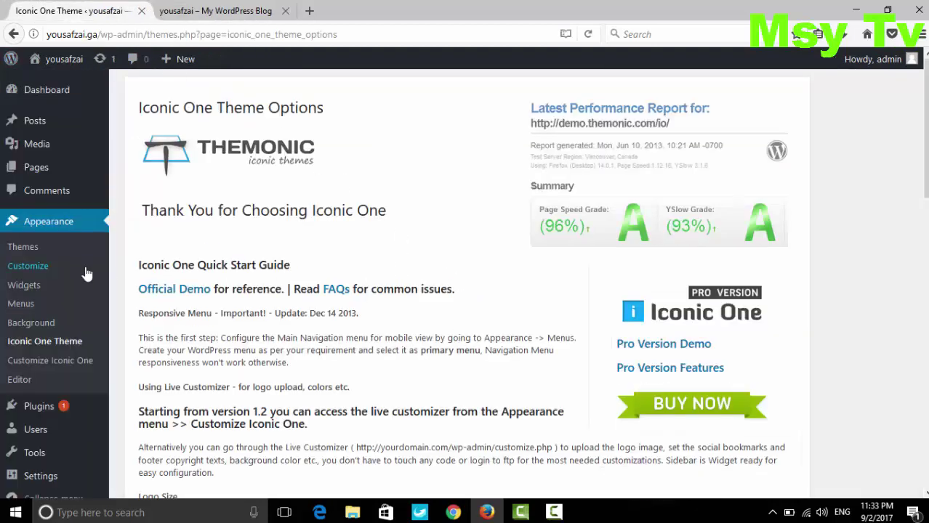
left_click(32, 308)
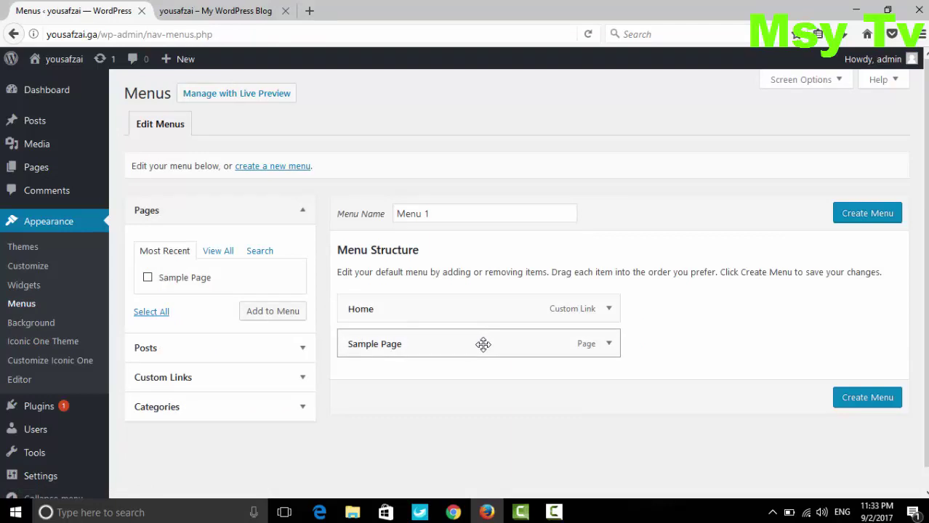
left_click(610, 348)
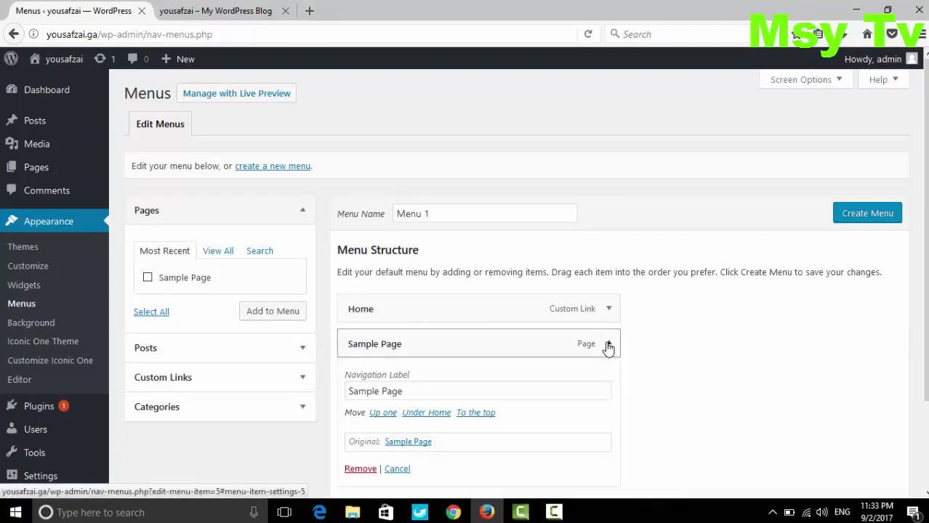
scroll(356, 406, "down", 2)
left_click(361, 391)
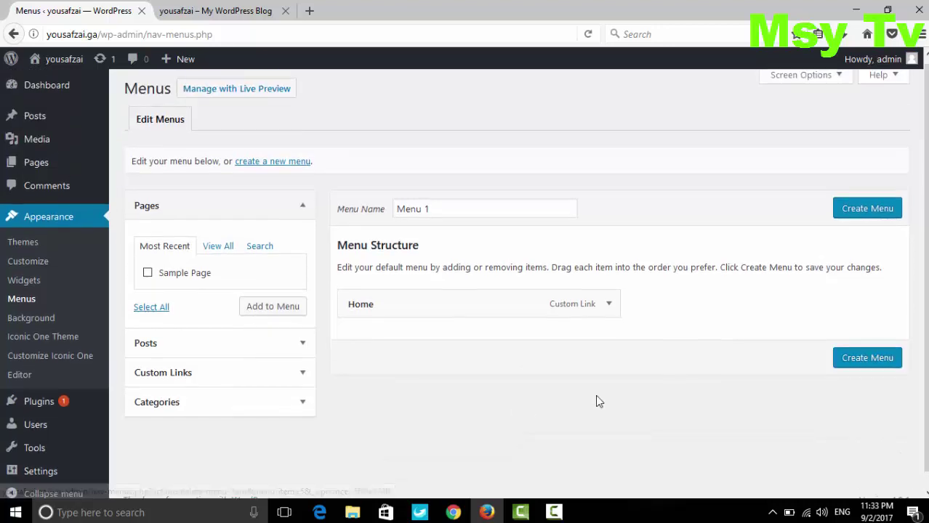
left_click(867, 362)
Reload the live home page to check the entries in its navigation bar
left_click(216, 10)
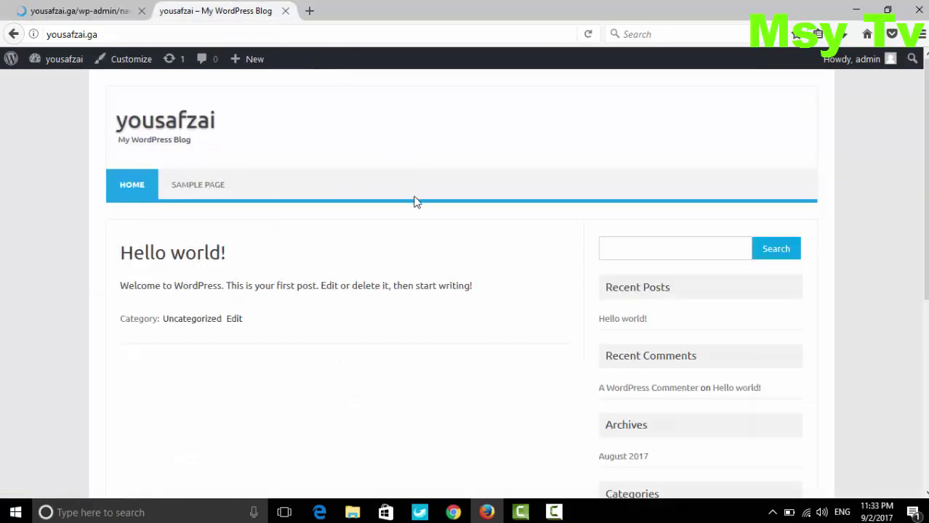
left_click(588, 34)
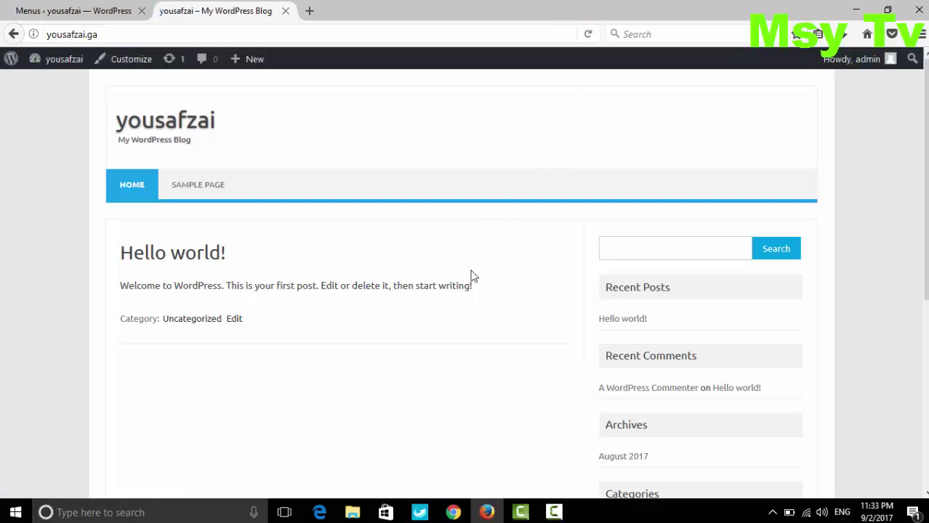
left_click(589, 35)
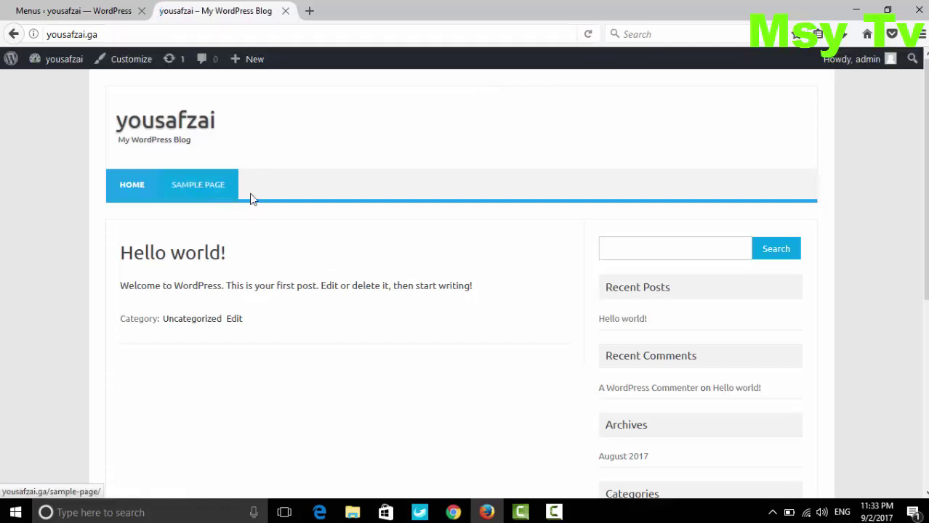
Save Menu 1 with only the Home item and reload the live home page to check its navigation bar
left_click(52, 11)
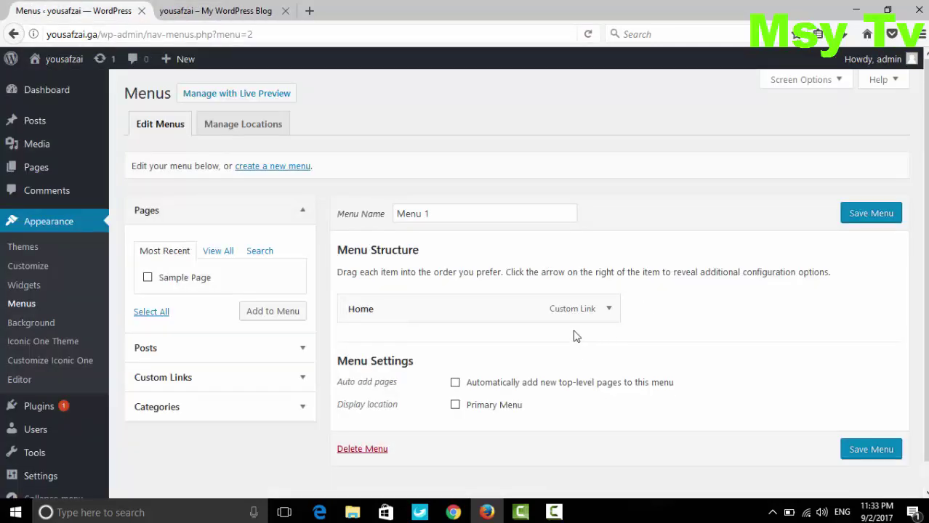
left_click(869, 451)
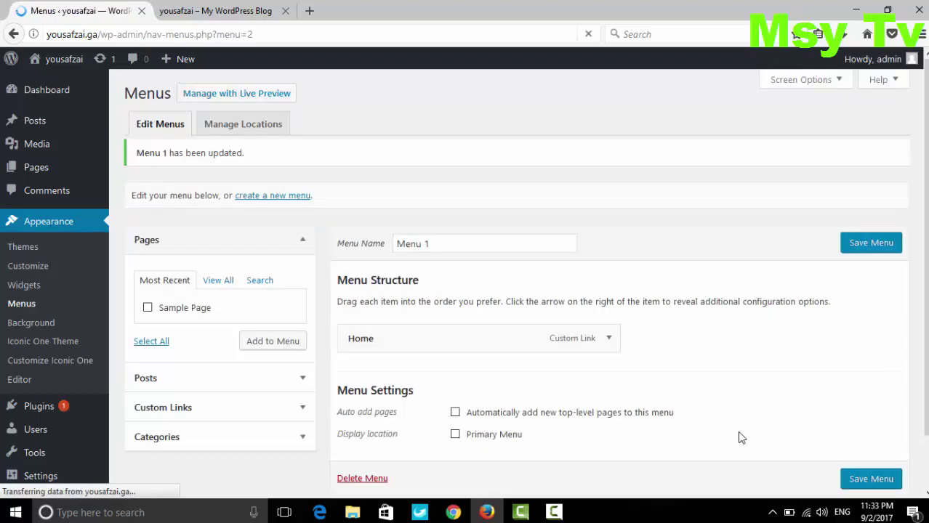
left_click(215, 11)
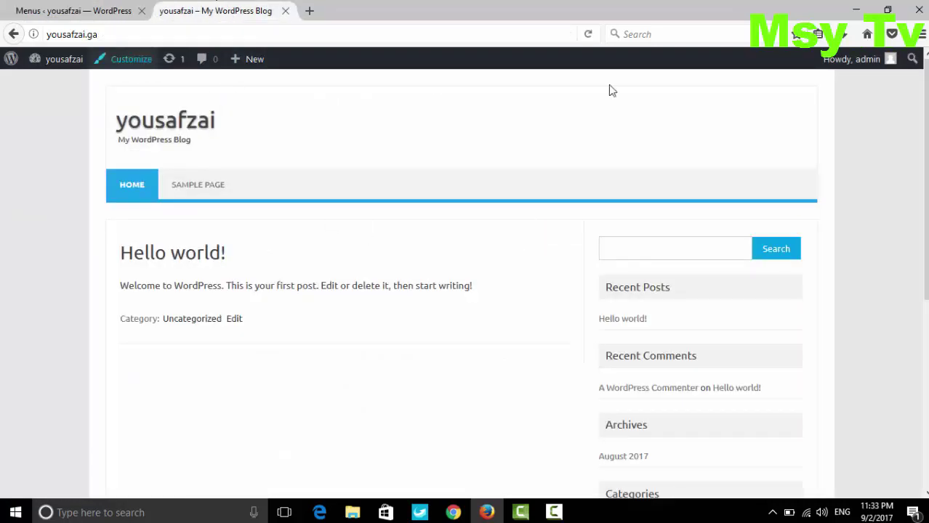
left_click(588, 34)
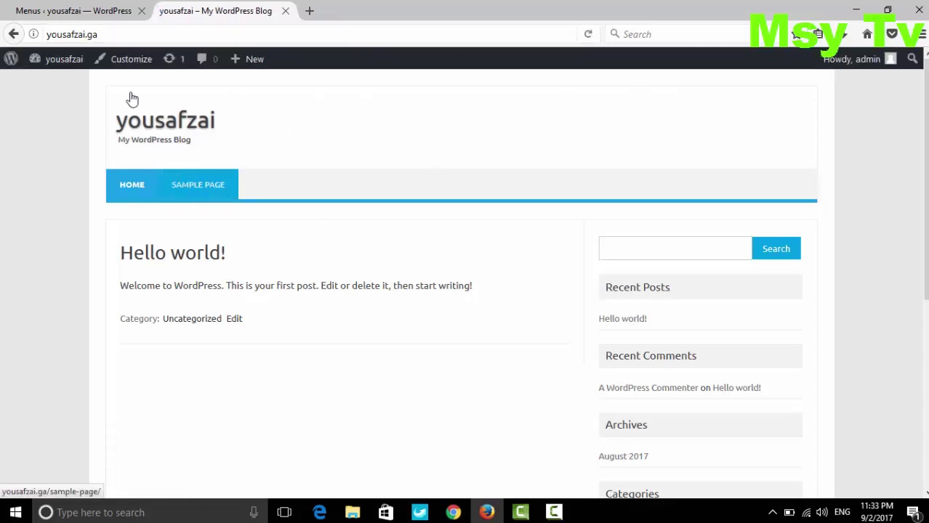
left_click(79, 7)
left_click(225, 12)
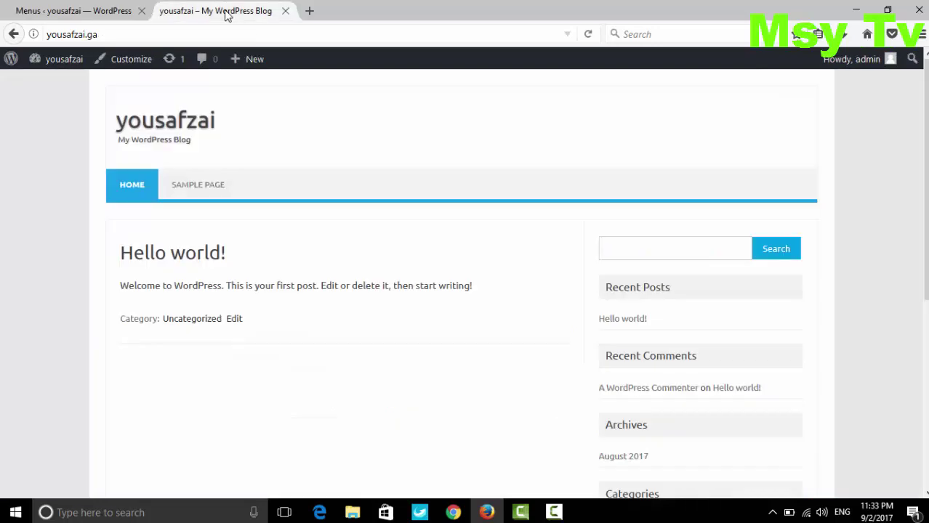
left_click(128, 19)
scroll(609, 246, "down", 2)
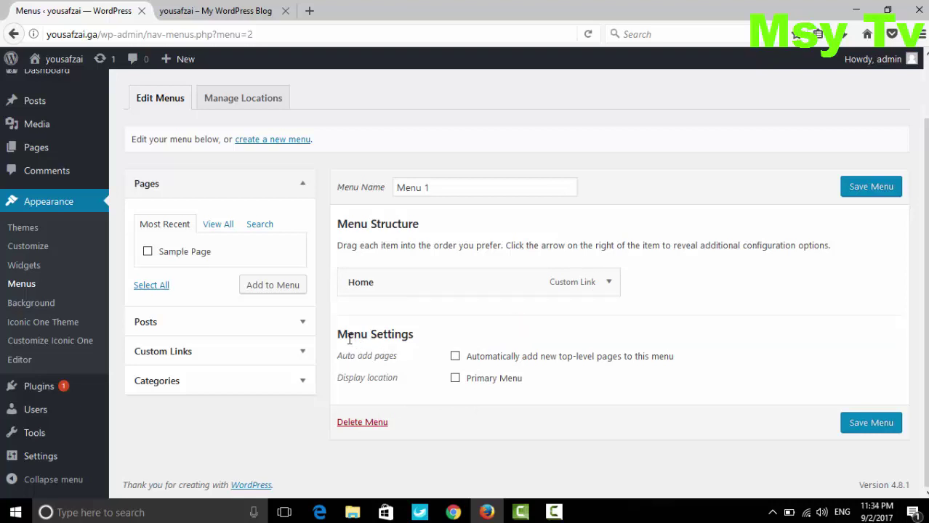
left_click(273, 285)
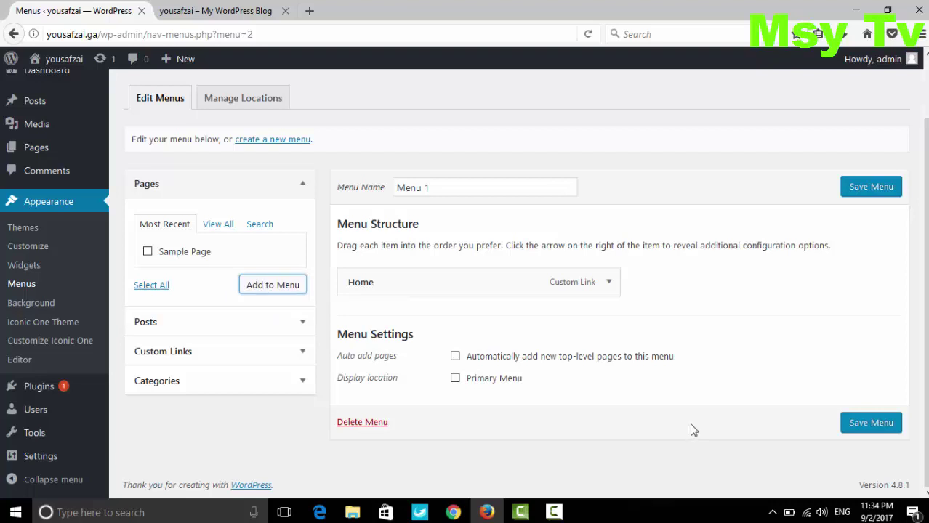
scroll(691, 430, "down", 2)
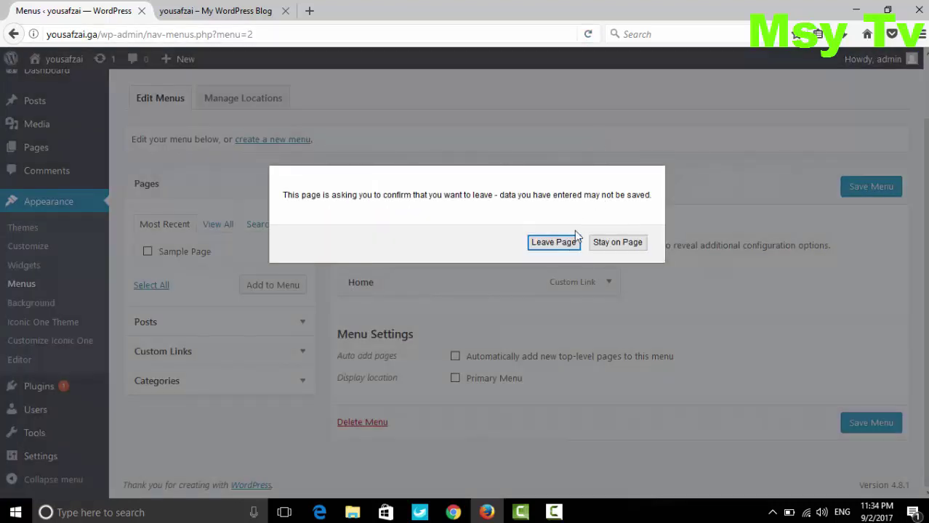
left_click(498, 241)
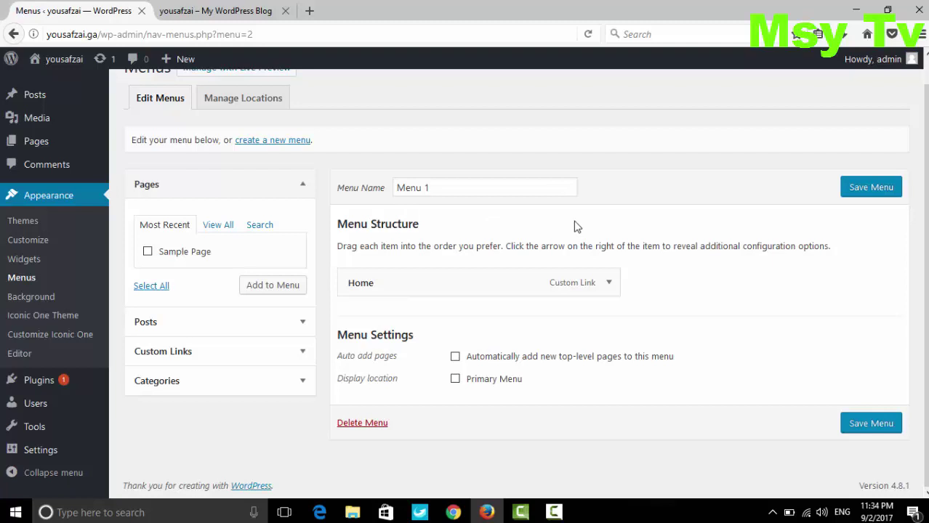
scroll(574, 226, "up", 1)
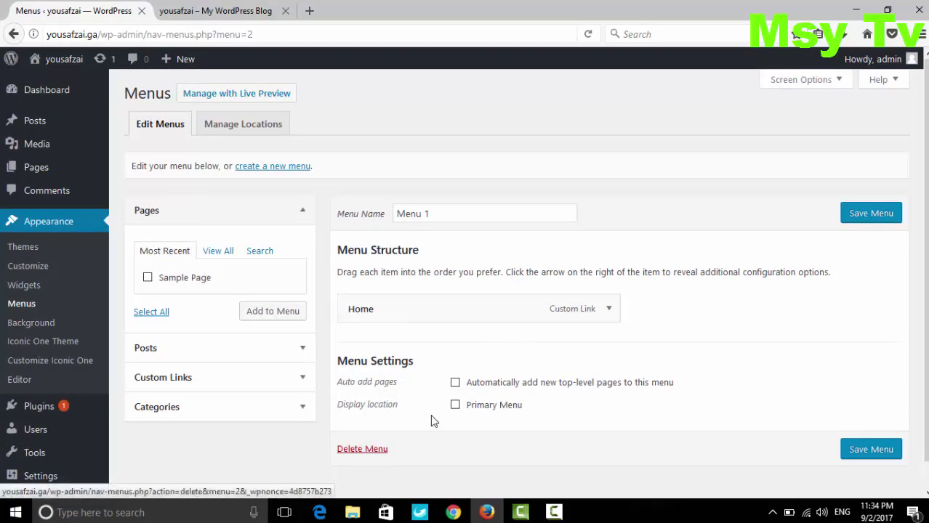
Save Menu 1 once more and refresh the live site to recheck its navigation entries
left_click(853, 451)
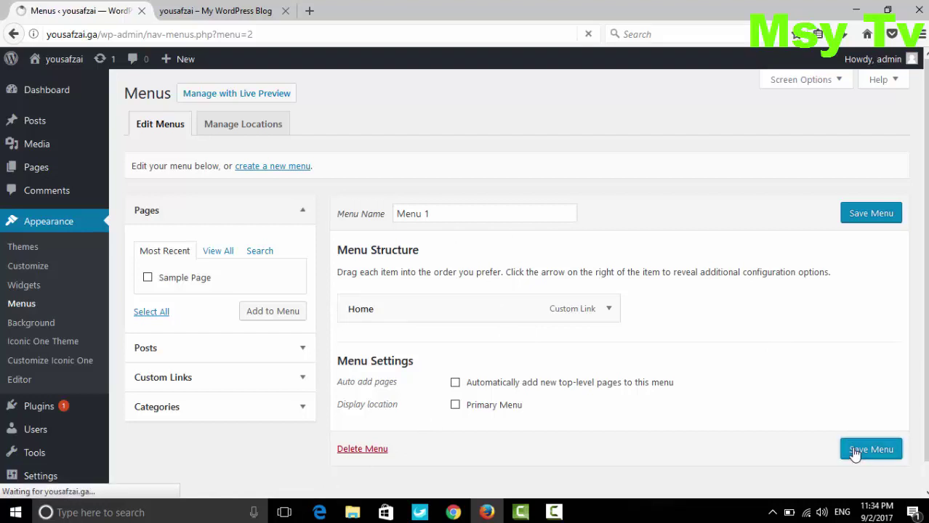
left_click(229, 12)
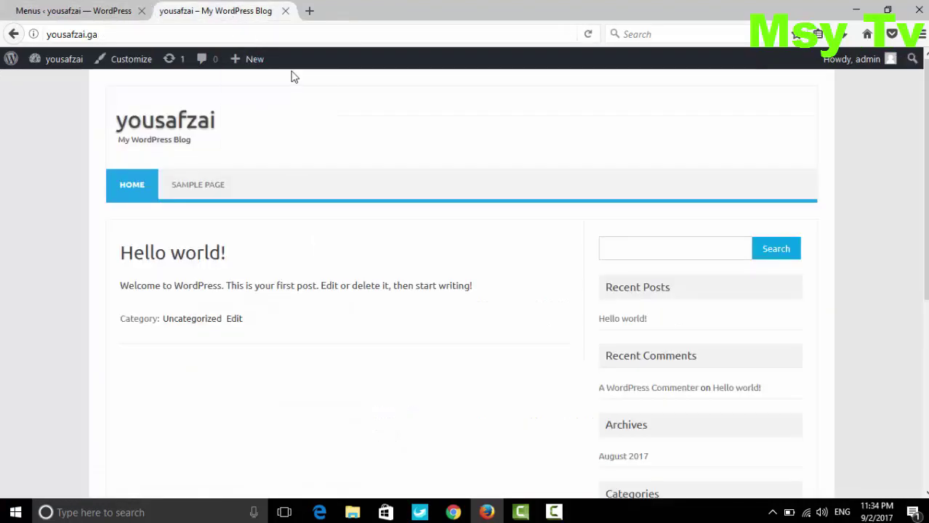
left_click(588, 34)
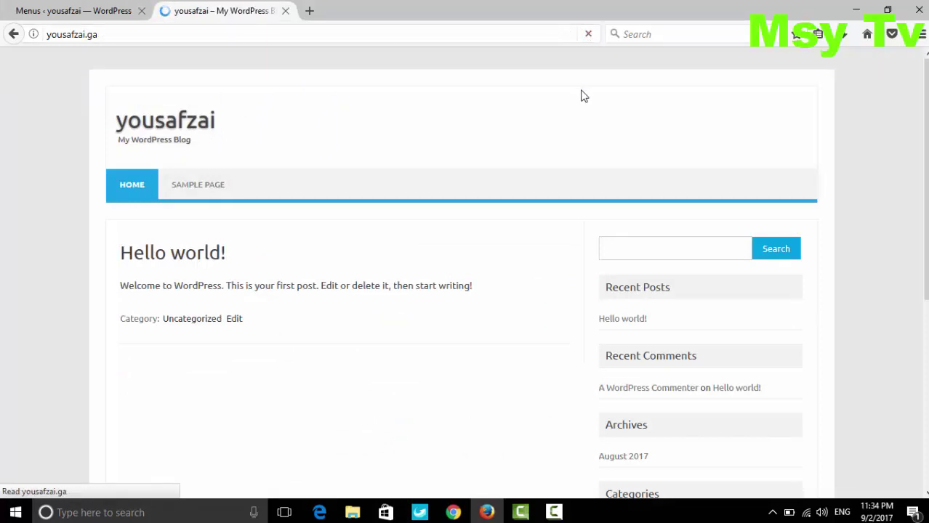
Open Sample Page on the live site, look through its content and return to the home page
left_click(204, 188)
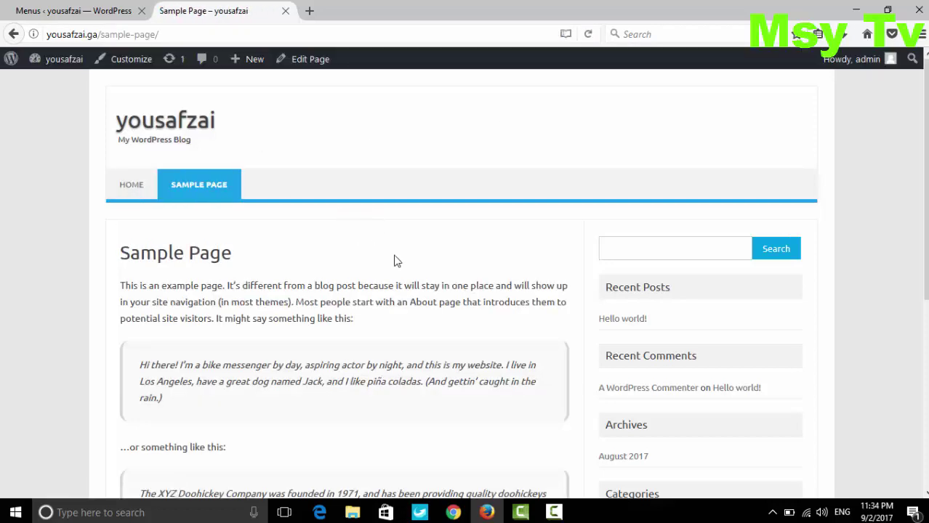
scroll(370, 240, "down", 5)
scroll(370, 240, "up", 5)
scroll(341, 247, "up", 1)
left_click(131, 183)
Add Sample Page to Menu 1 in the WordPress admin and save the menu
left_click(73, 10)
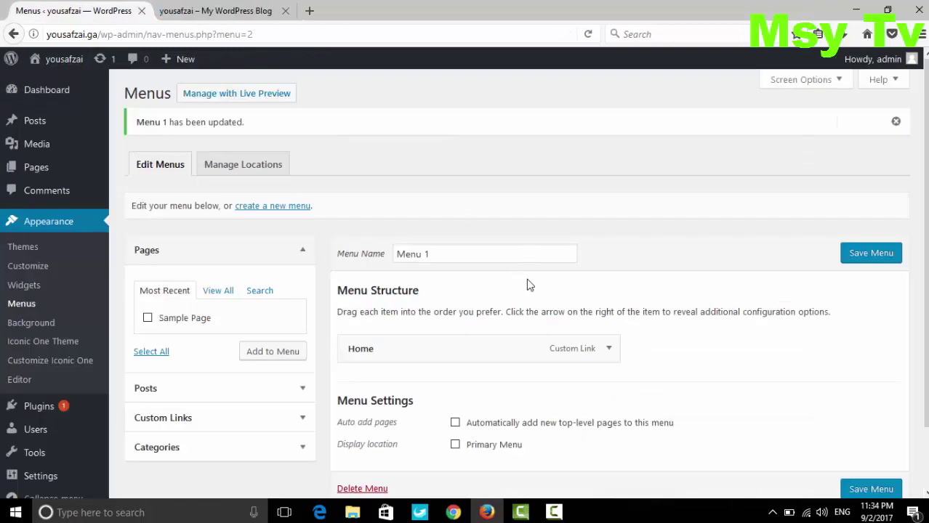
scroll(530, 287, "down", 2)
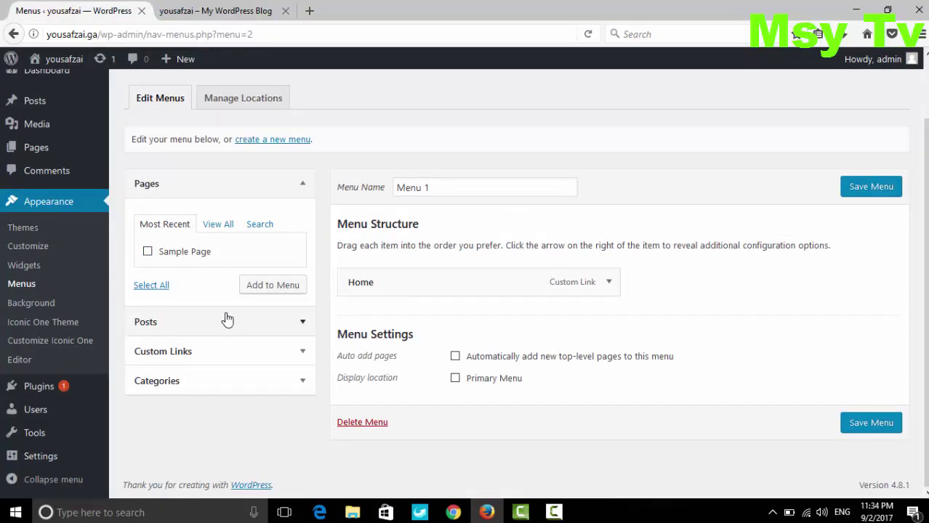
left_click(260, 288)
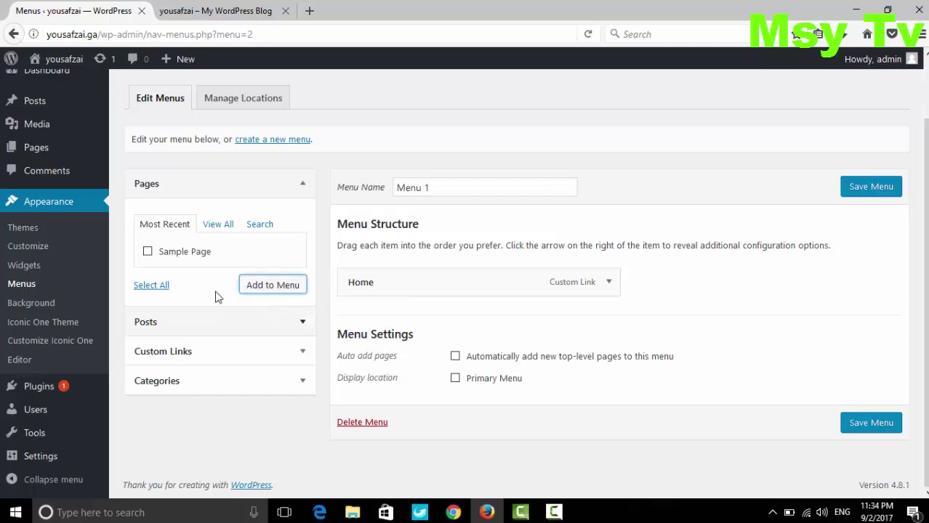
left_click(147, 252)
left_click(262, 288)
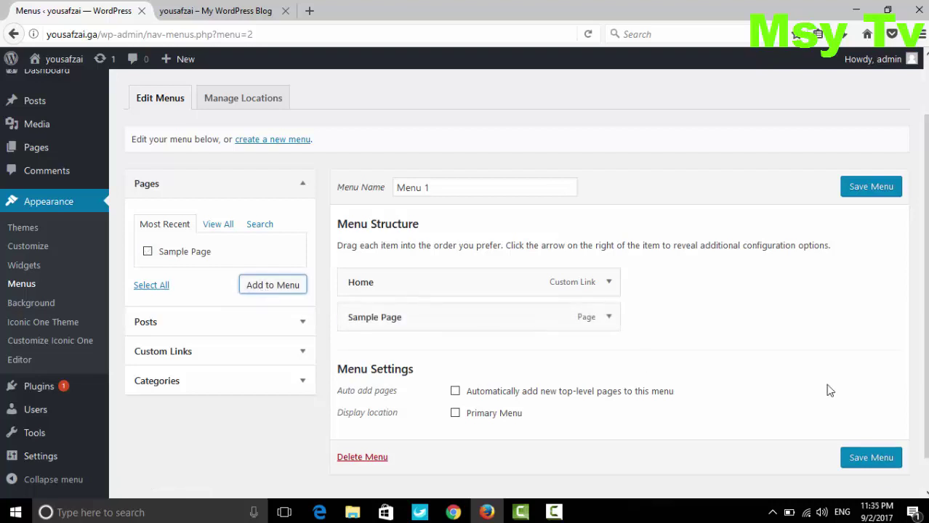
left_click(875, 458)
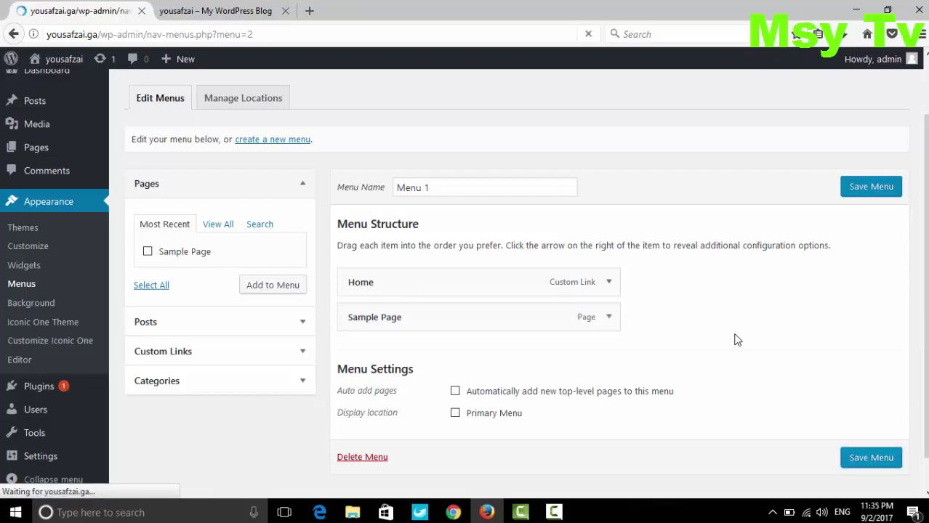
Check the live home page's navigation bar, then review the structure and settings of Menu 1
left_click(249, 10)
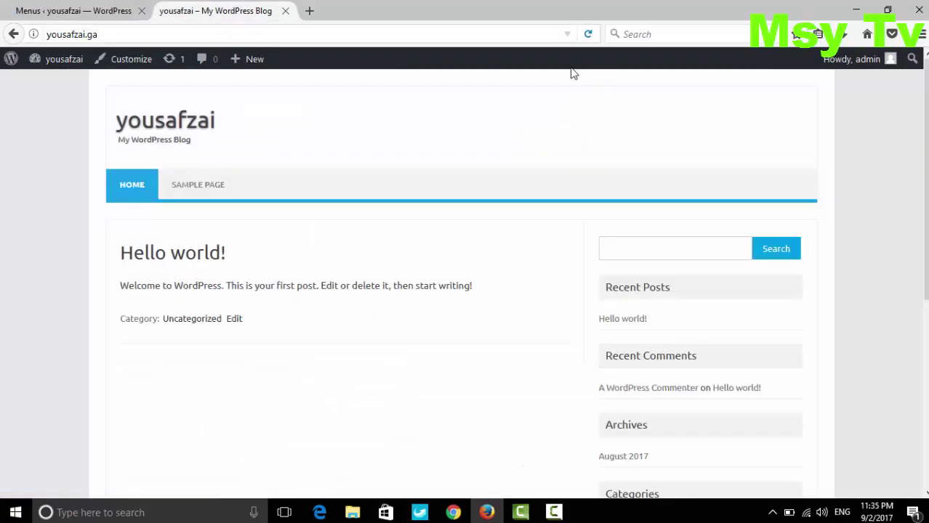
left_click(130, 59)
left_click(83, 12)
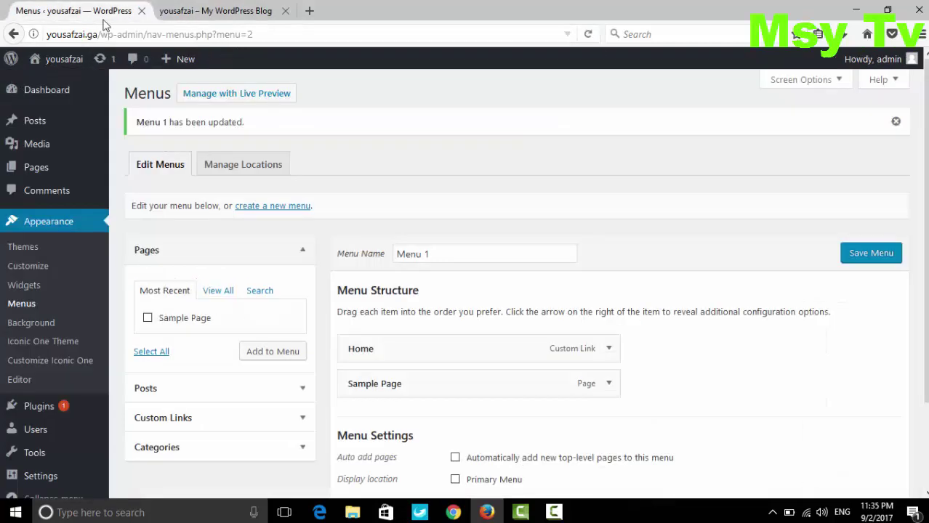
left_click(275, 357)
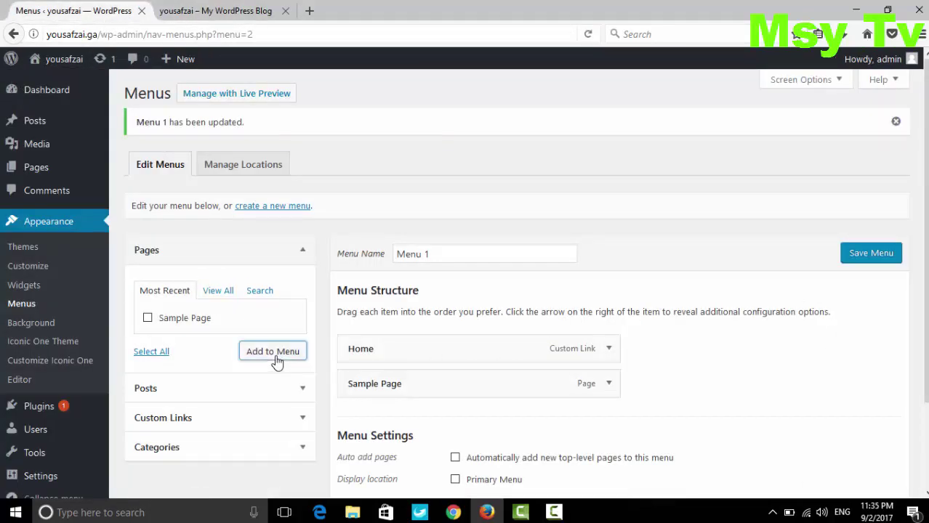
scroll(276, 362, "down", 2)
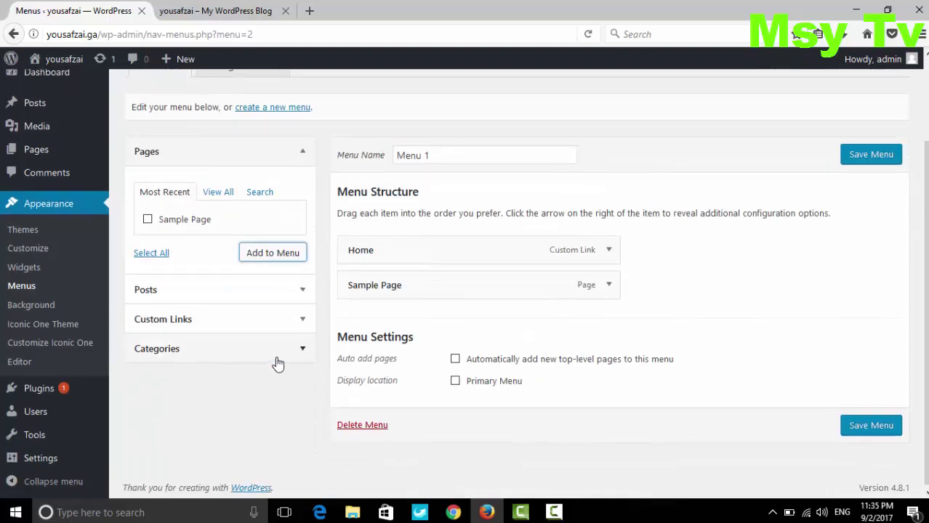
scroll(276, 363, "up", 2)
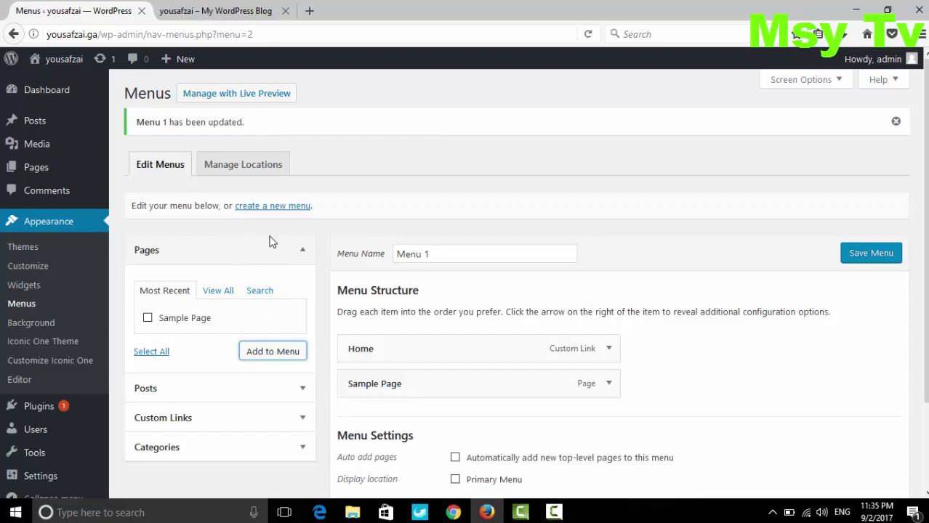
Create a new menu named Menu, leaving the Menu 1 editing page
left_click(271, 210)
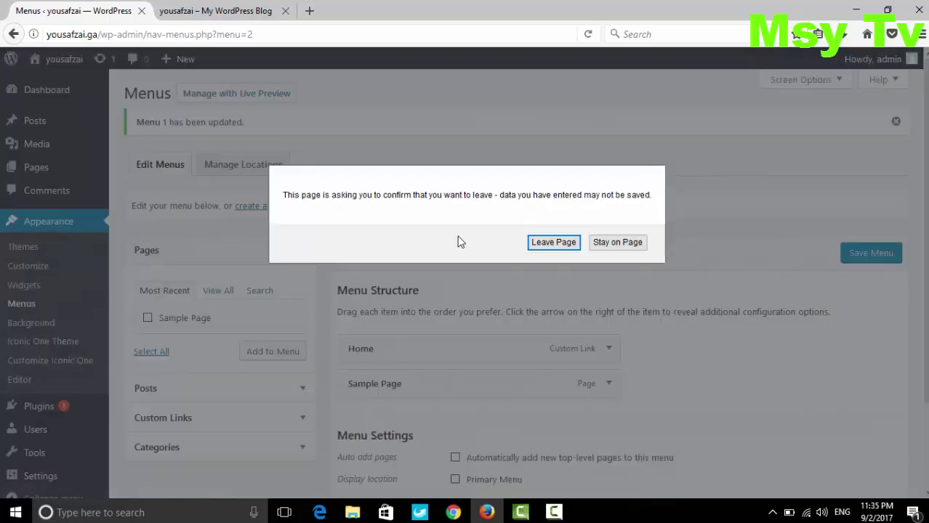
left_click(561, 245)
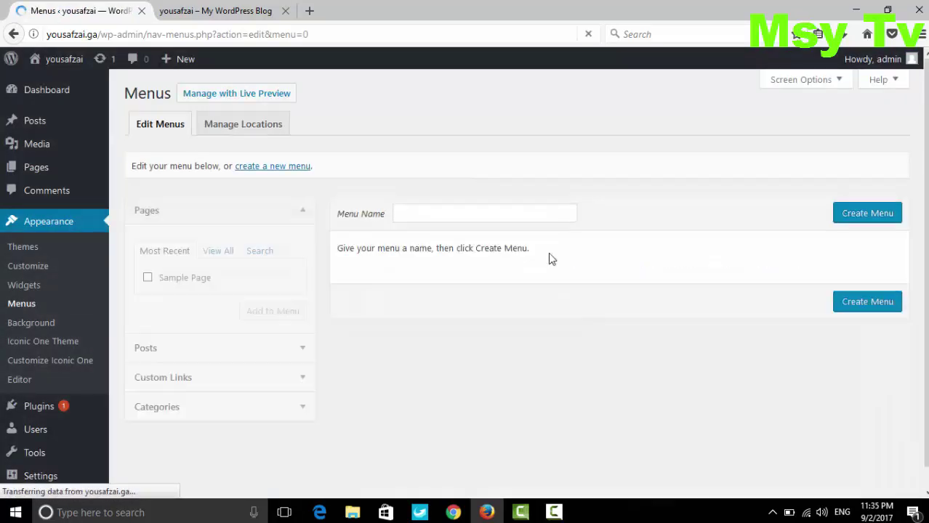
left_click(533, 215)
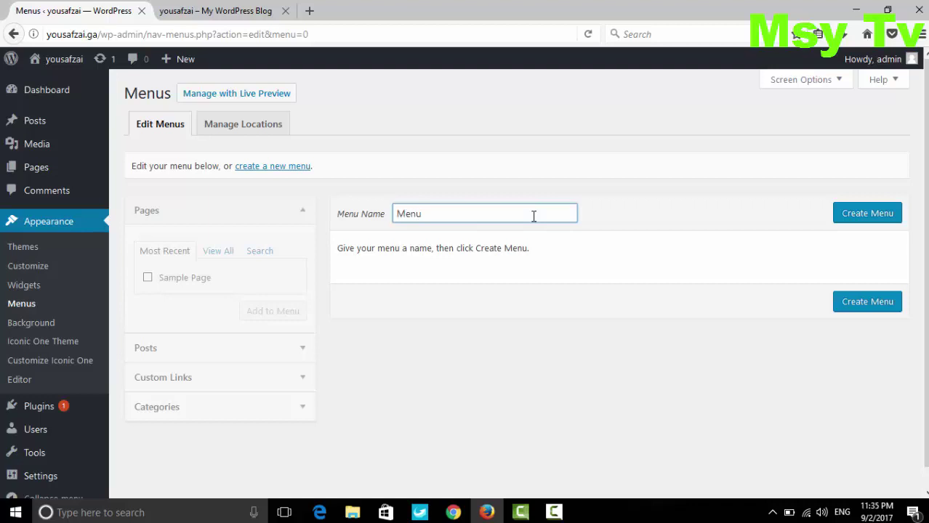
left_click(863, 306)
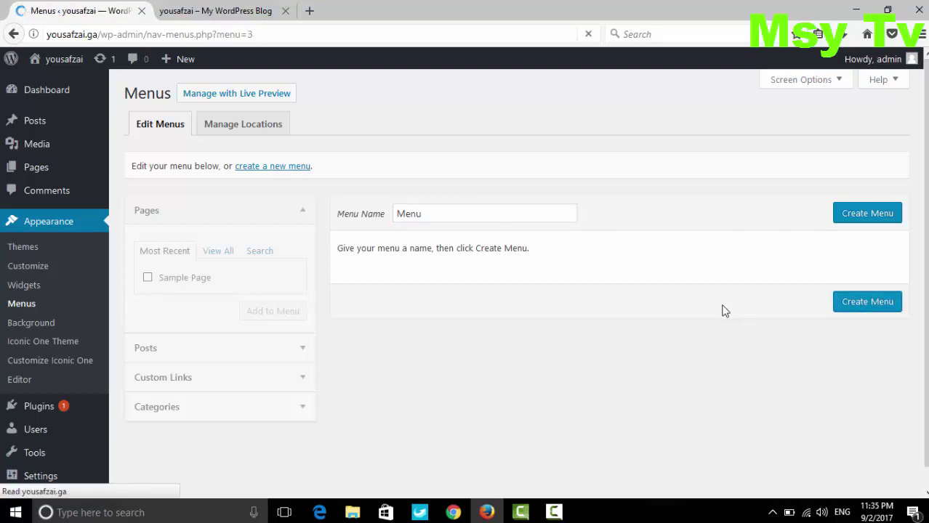
Assign the menu named Menu to the Primary Menu theme location and save the changes
left_click(258, 127)
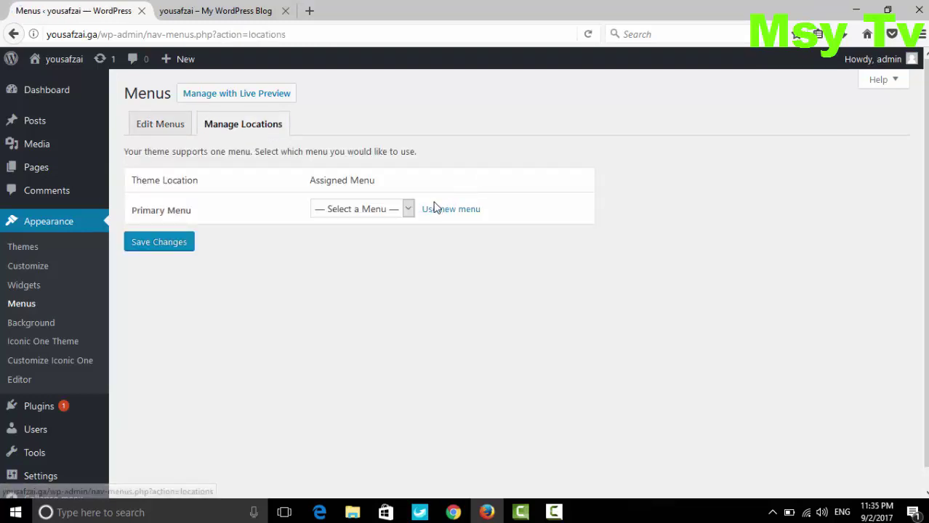
left_click(408, 209)
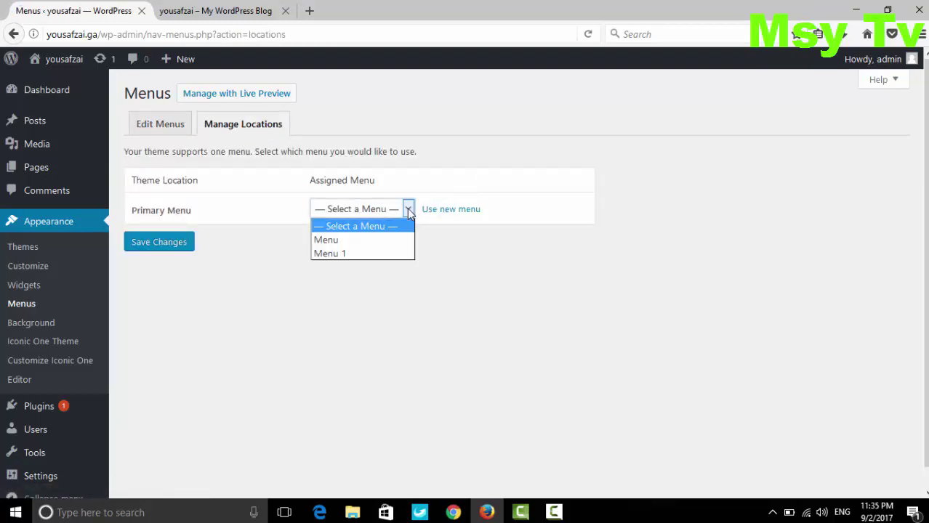
left_click(382, 240)
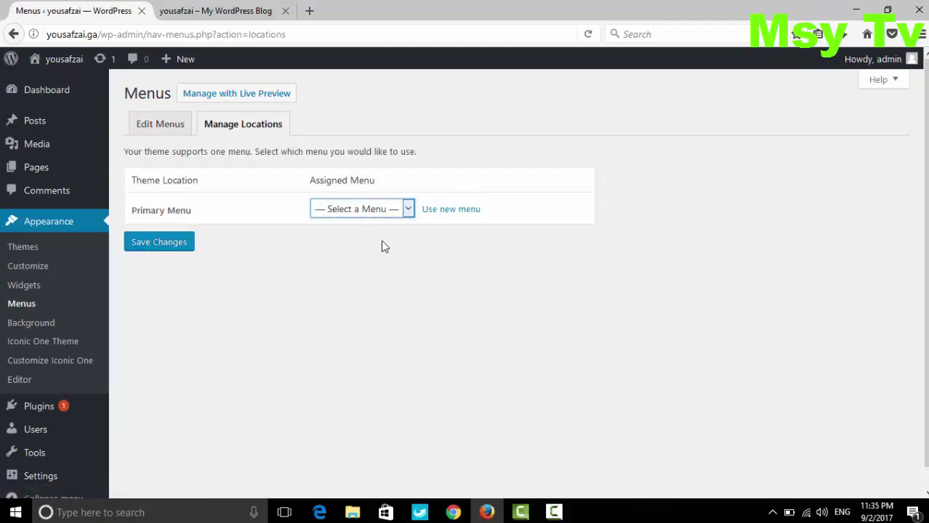
left_click(185, 251)
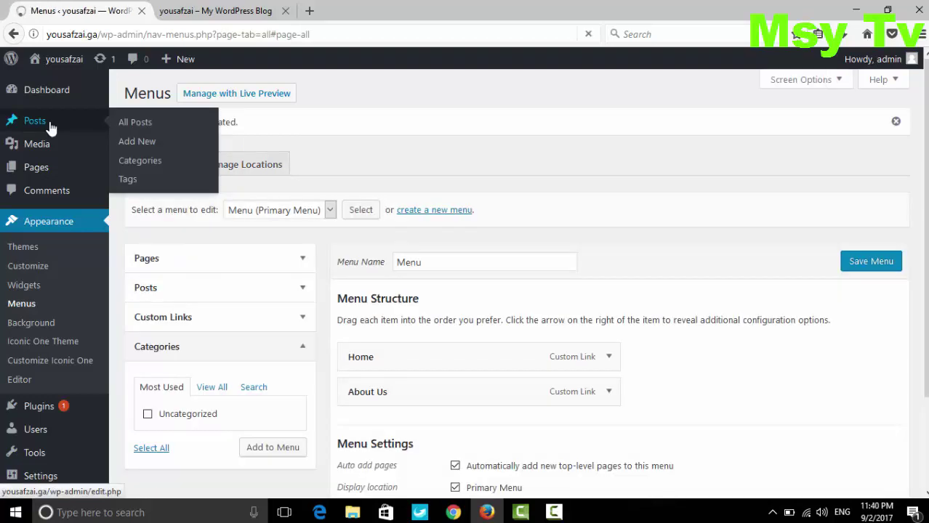
Look at the posts list, then add a new page titled Home and publish it
left_click(137, 124)
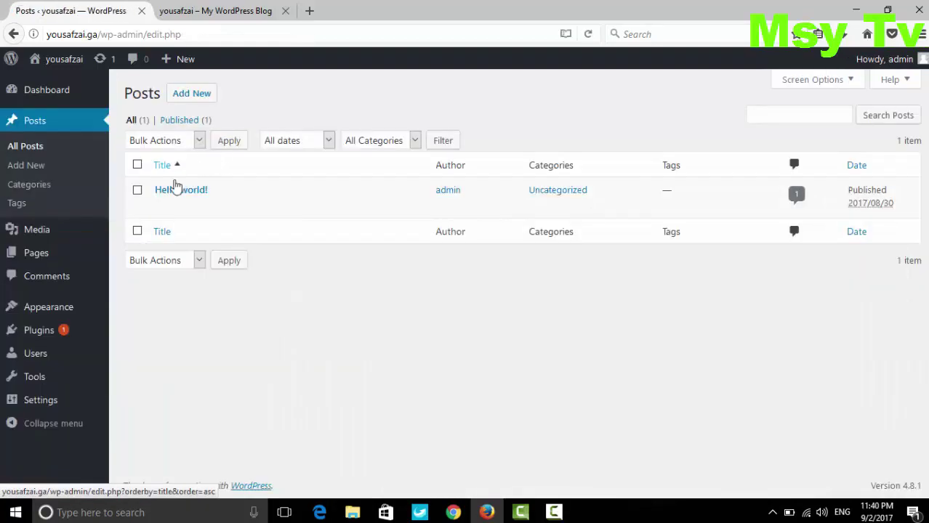
mouse_move(48, 255)
left_click(137, 255)
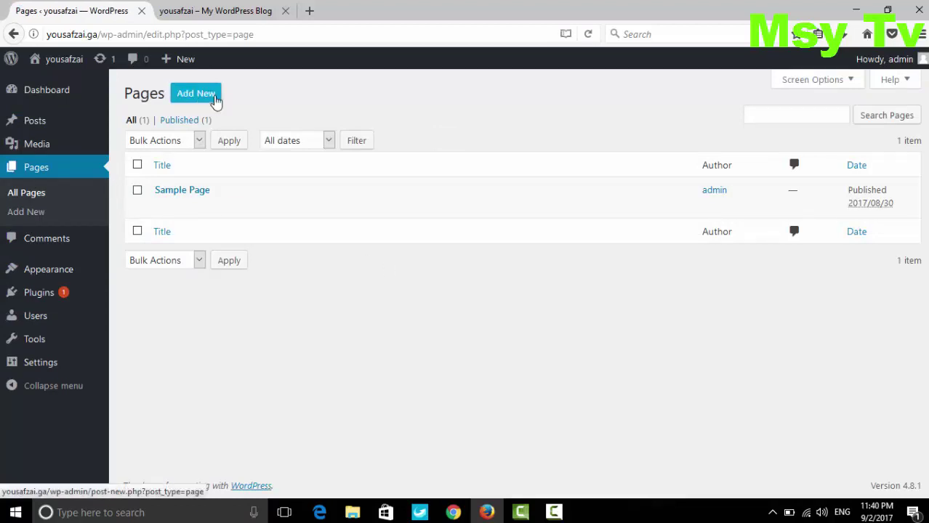
left_click(209, 95)
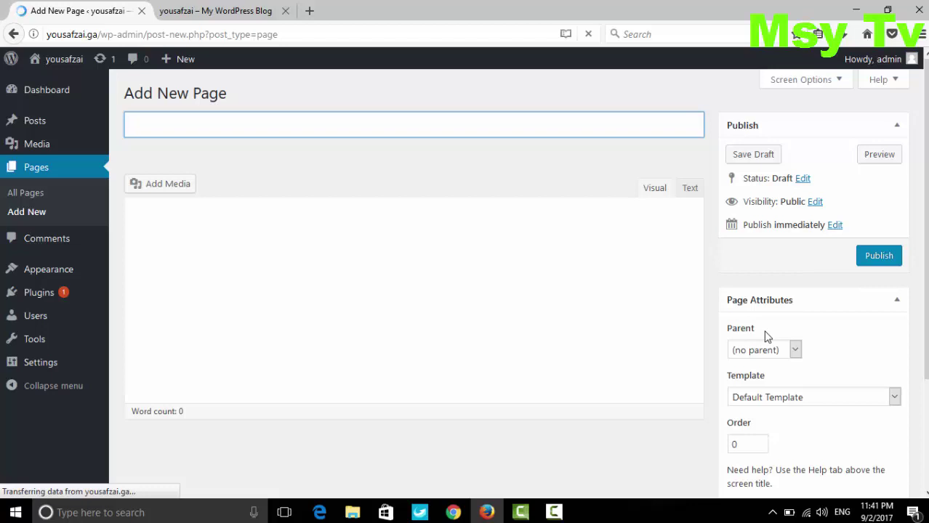
type("Home")
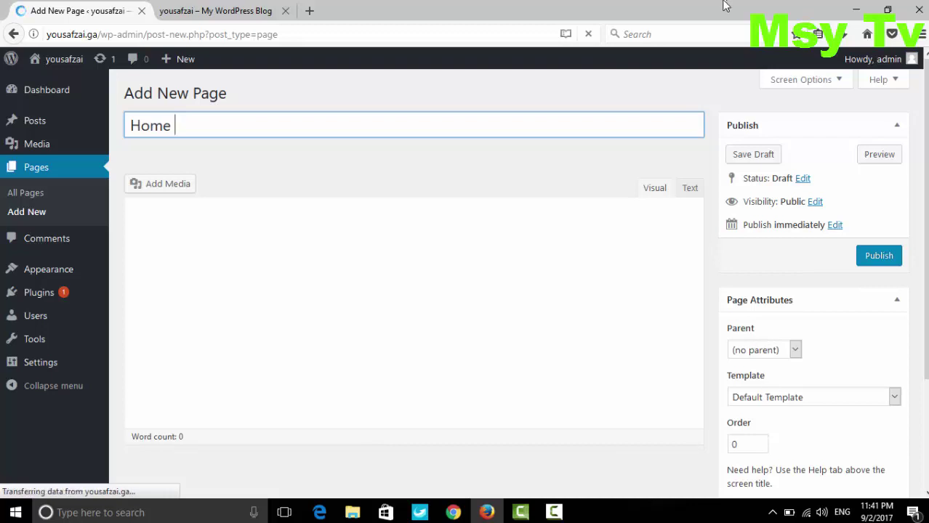
left_click(889, 263)
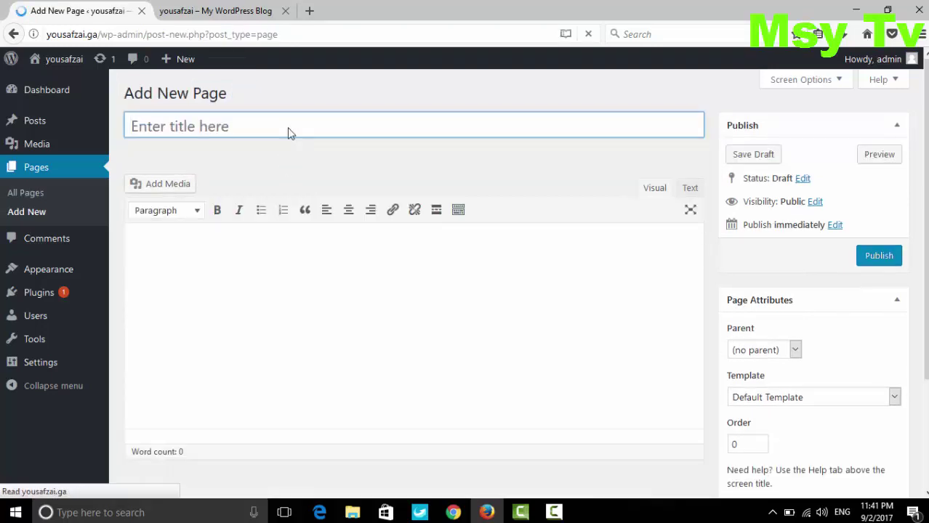
Title the next new page About Us and publish it
left_click(288, 133)
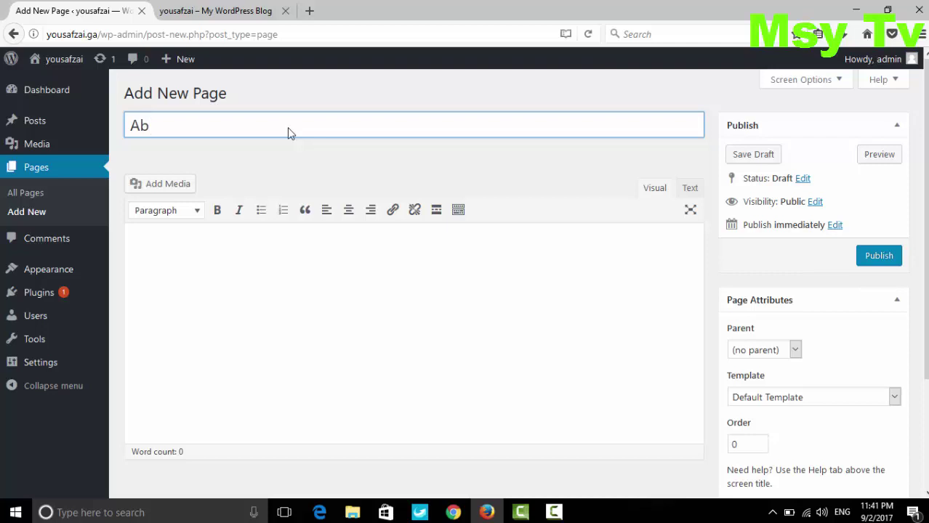
type("About Us")
left_click(877, 256)
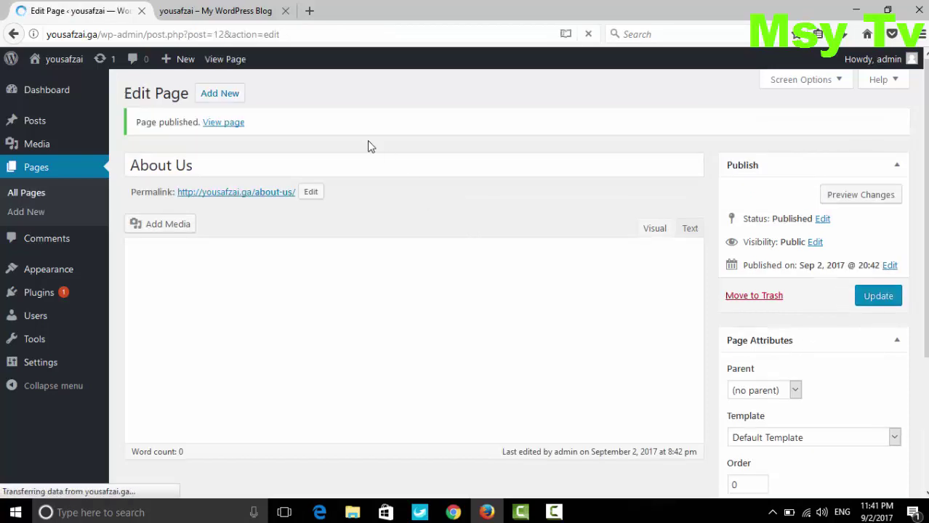
Add and publish two more blank pages titled Contacts Us and Sing in
left_click(219, 94)
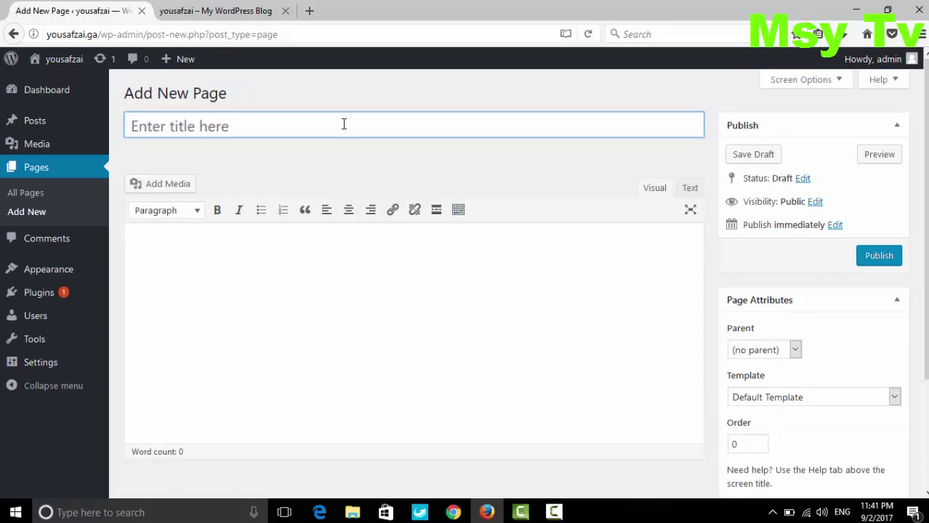
type("Contacts Us")
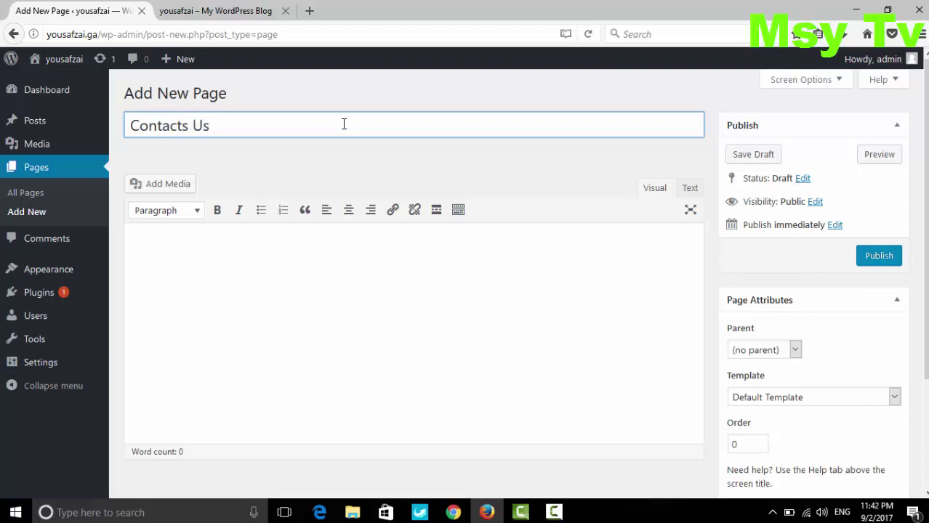
left_click(883, 256)
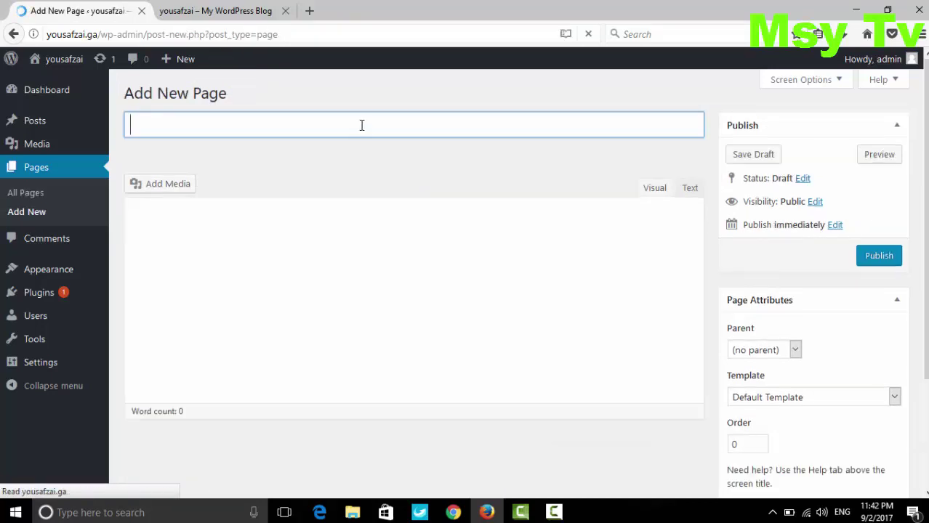
type("Sing in")
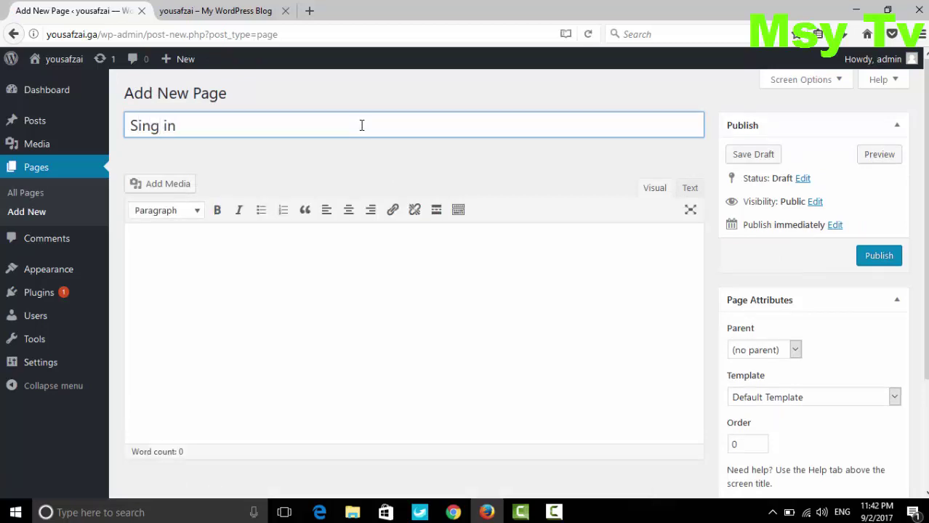
left_click(864, 256)
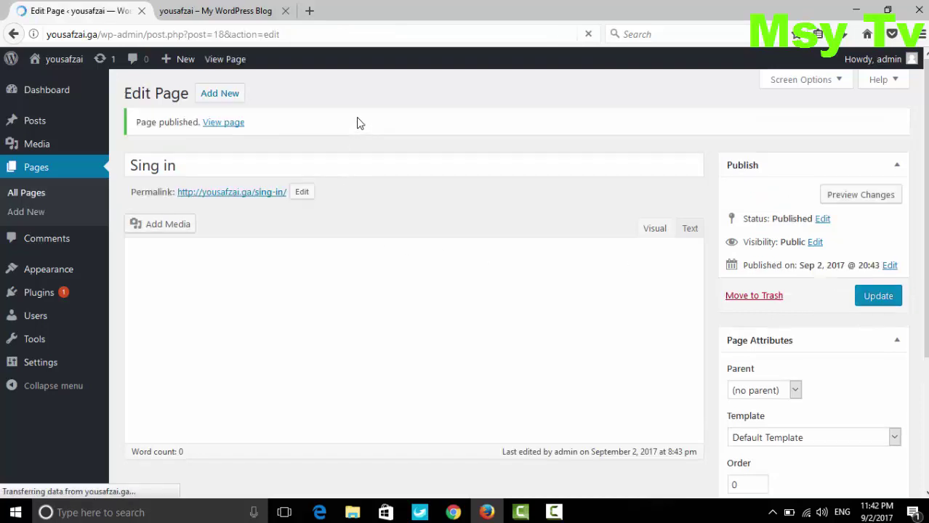
Add a new page titled Sign Up and publish it
left_click(224, 97)
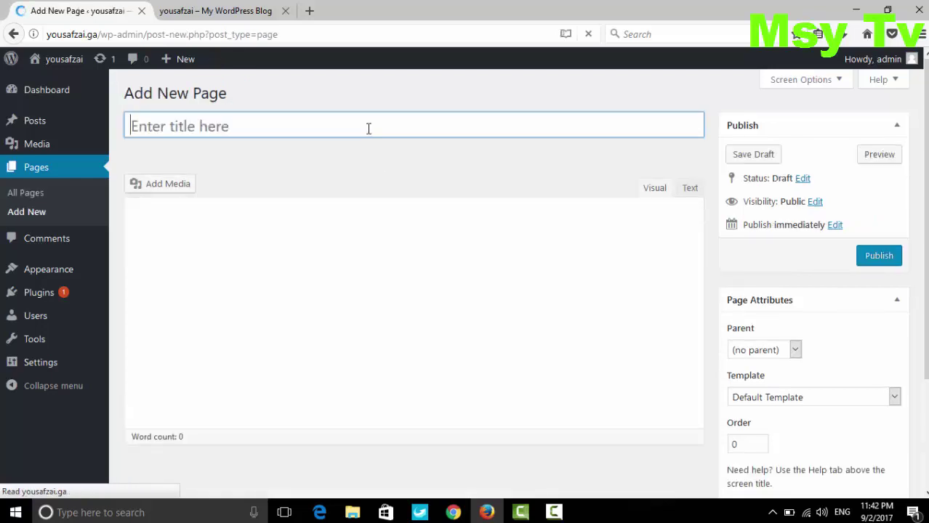
type("Si")
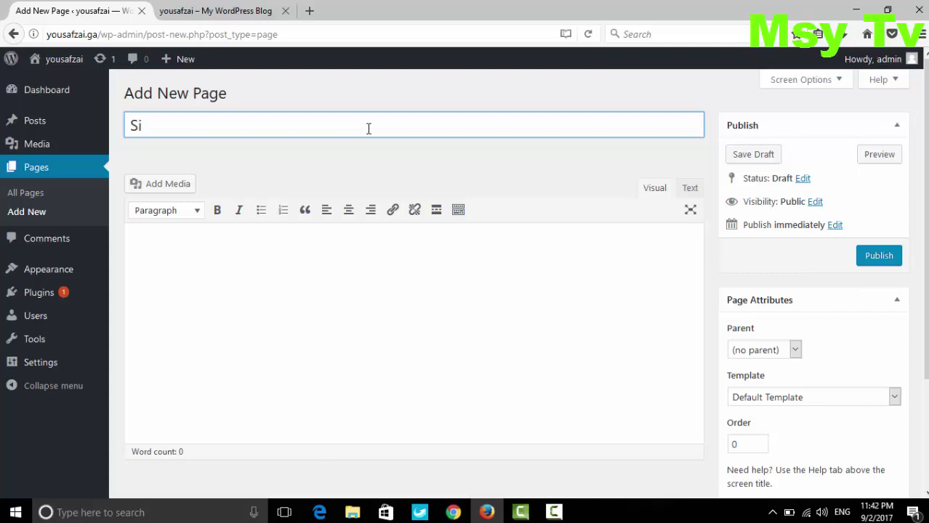
type("gn Up")
left_click(879, 257)
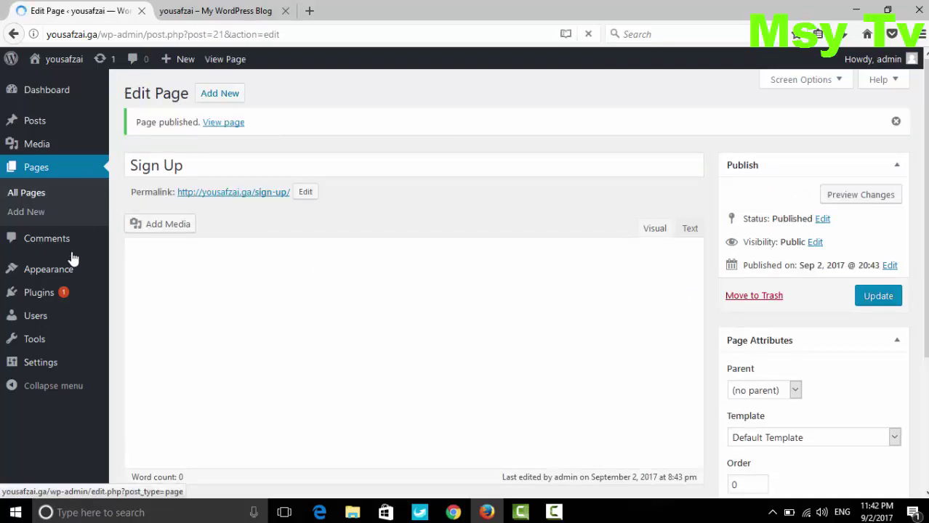
mouse_move(75, 276)
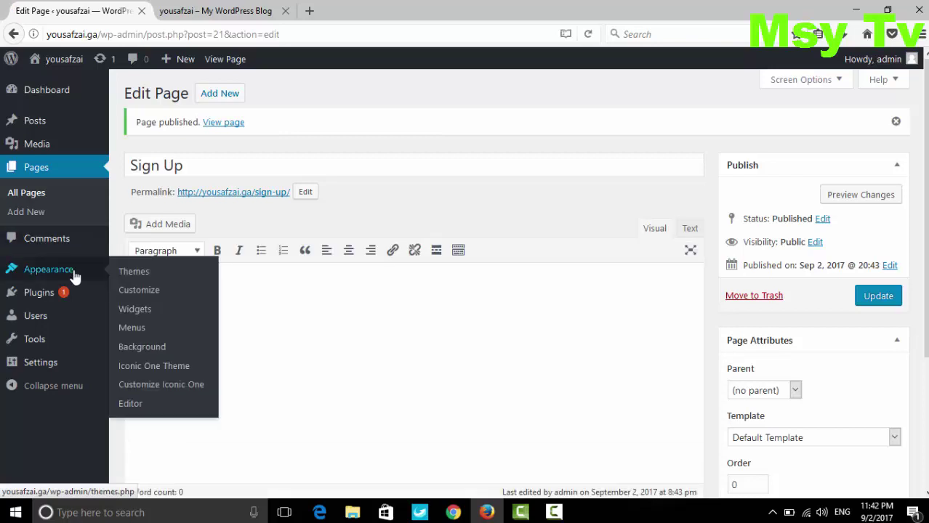
Review the primary menu's structure, save it with the newly added page items, and reload the live site to check the navigation bar
left_click(147, 328)
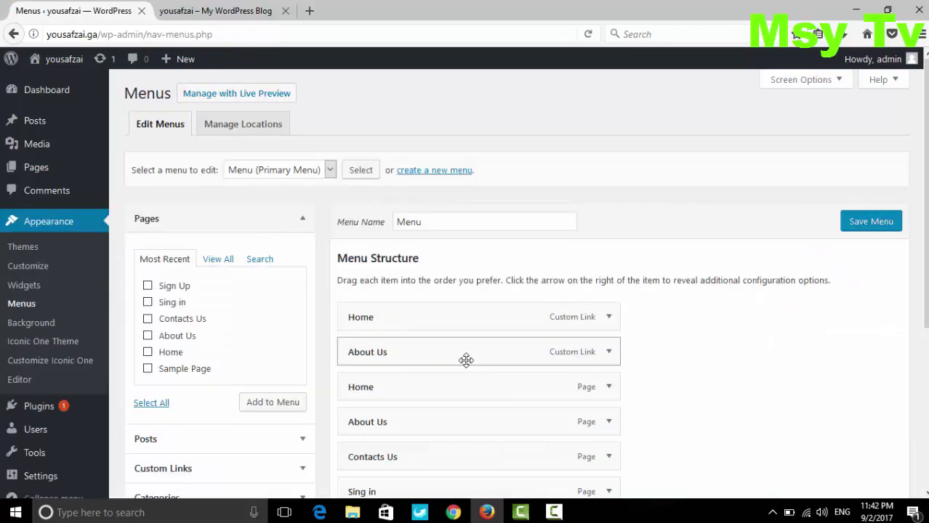
scroll(647, 386, "down", 3)
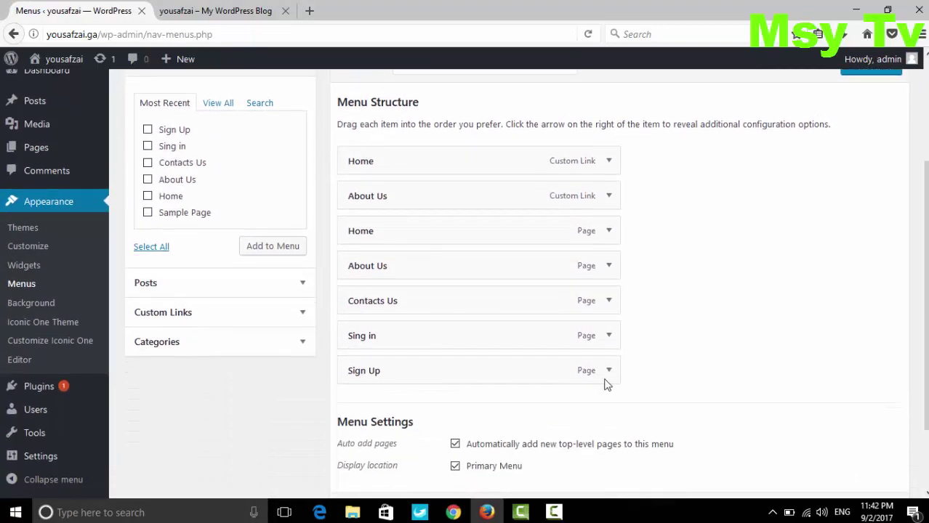
scroll(531, 395, "down", 2)
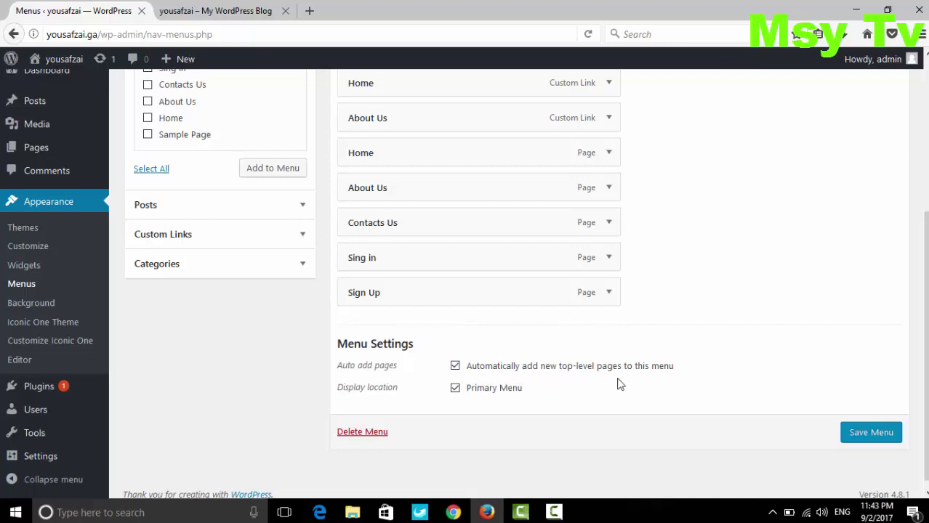
scroll(661, 379, "up", 3)
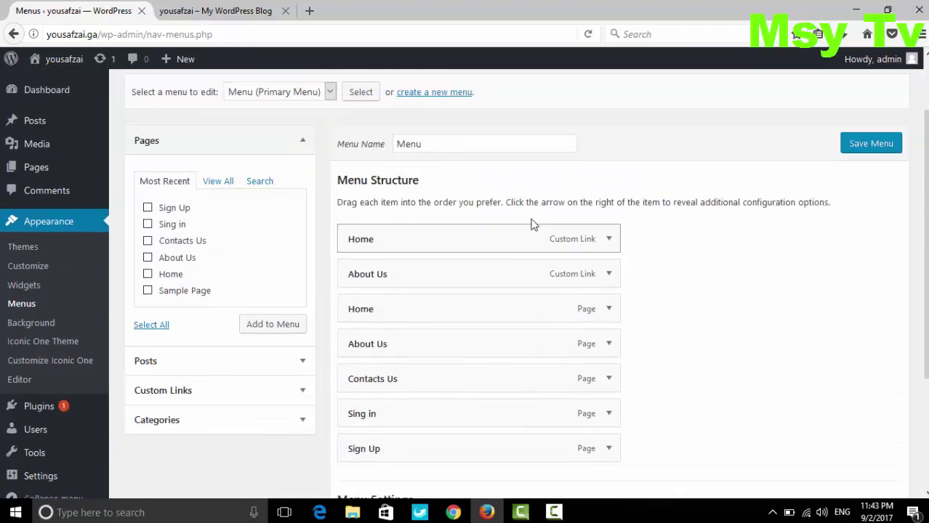
scroll(533, 279, "down", 2)
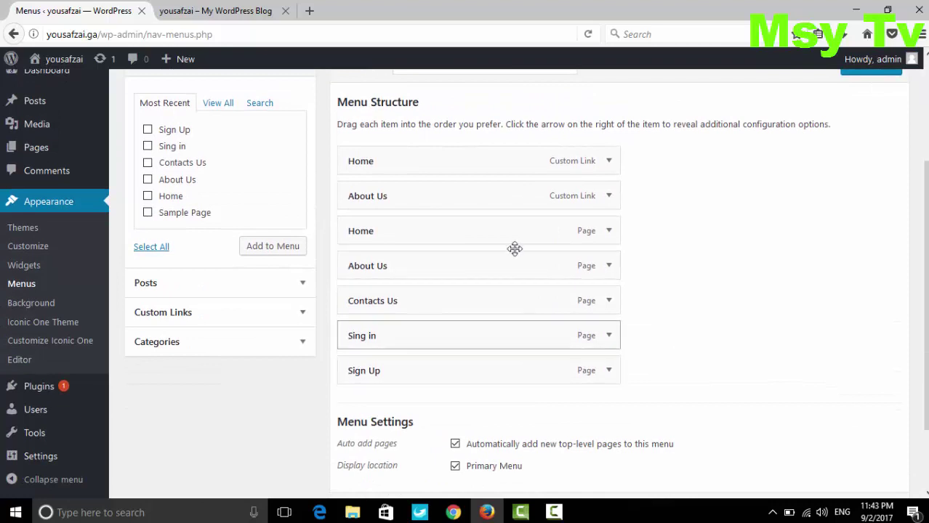
scroll(527, 297, "up", 2)
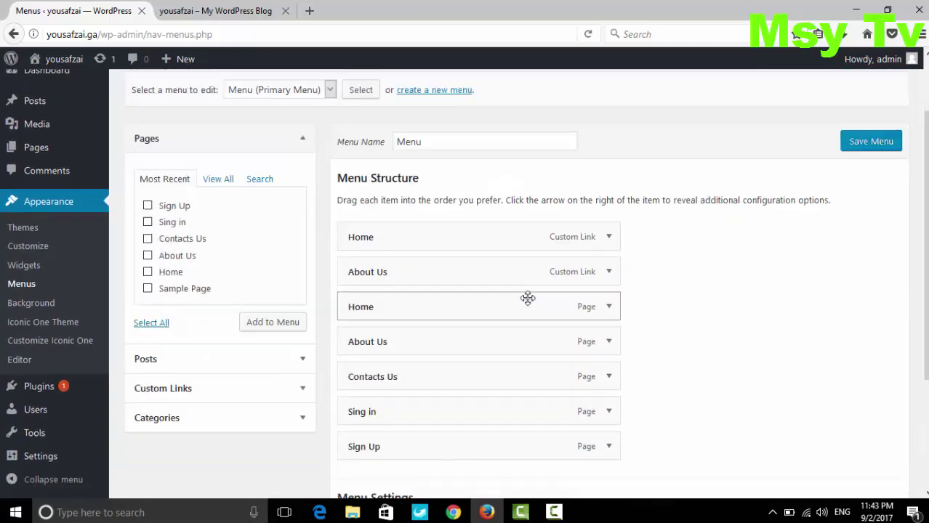
scroll(527, 297, "down", 4)
left_click(845, 423)
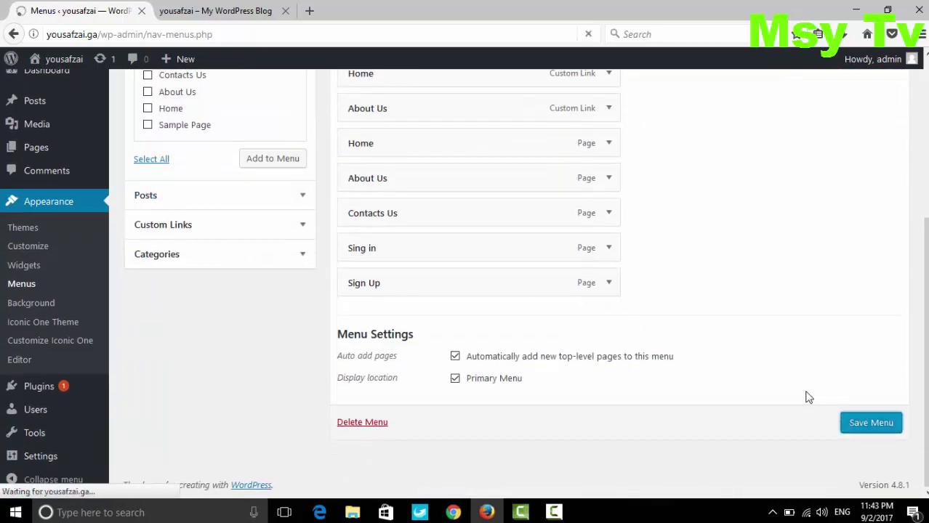
left_click(198, 12)
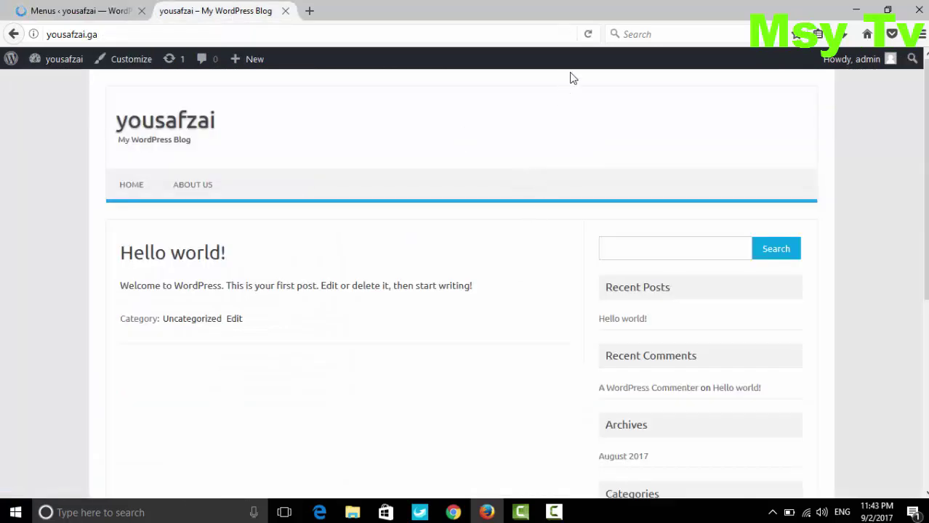
left_click(589, 35)
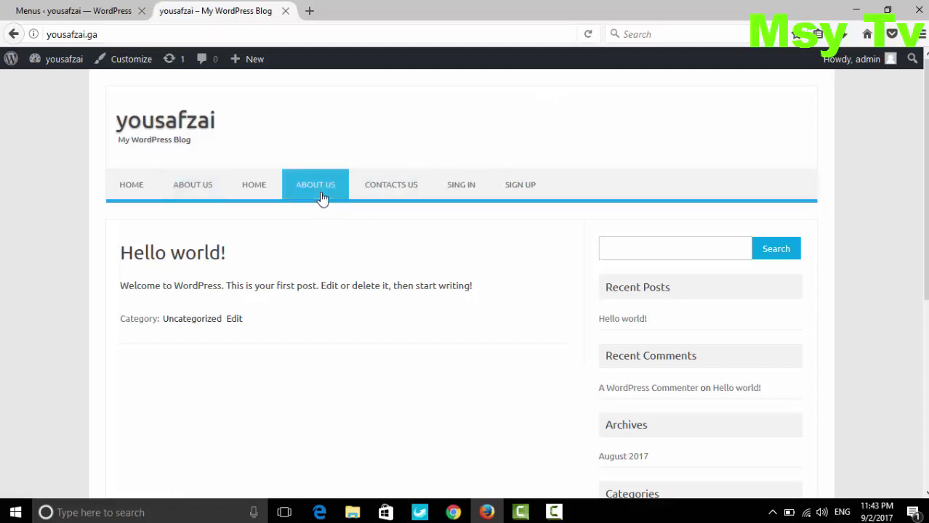
Remove the duplicate Home page item and the About Us custom link from the menu structure, and save the menu
left_click(44, 10)
scroll(545, 273, "down", 3)
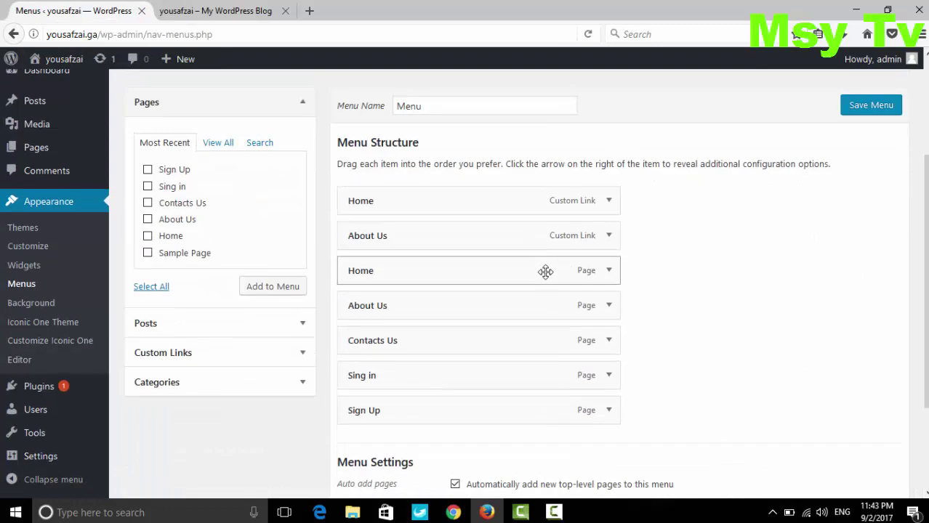
left_click(610, 273)
left_click(362, 397)
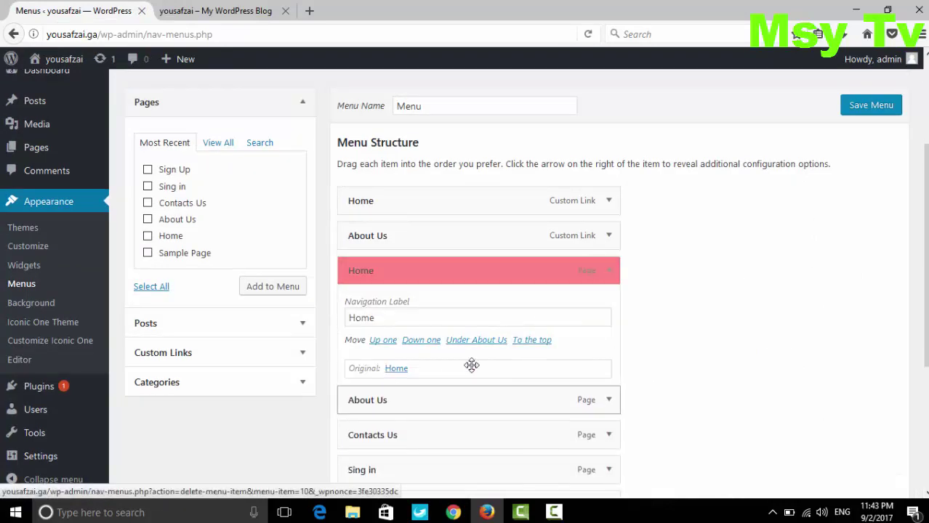
left_click(613, 245)
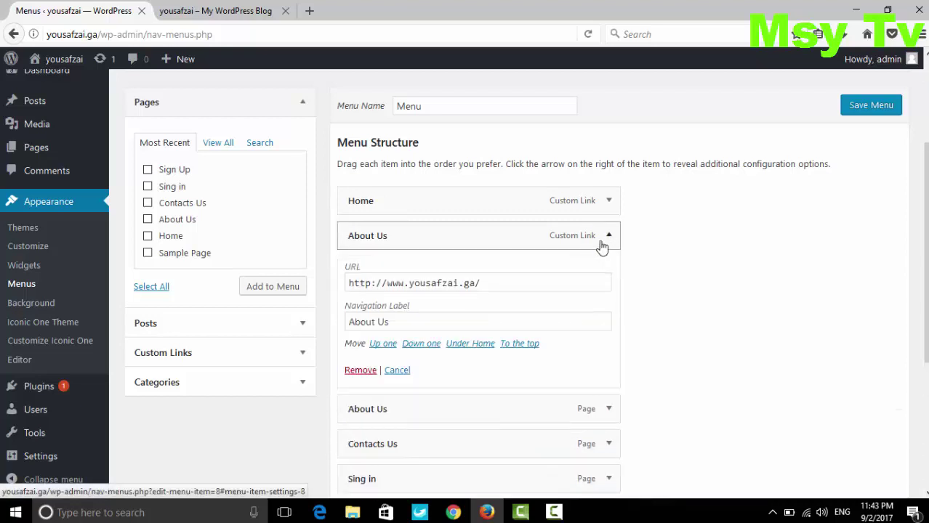
left_click(361, 371)
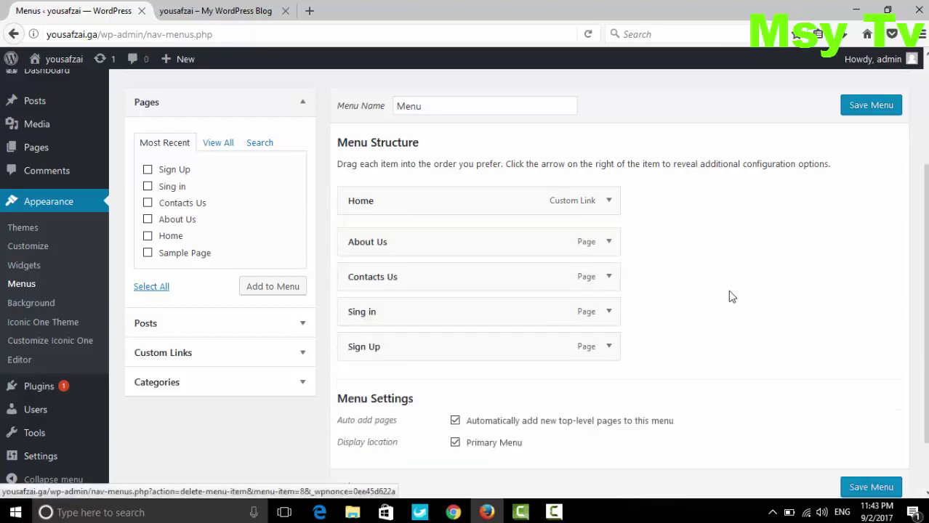
left_click(869, 480)
Reload the live site and check the About Us, Sing in and Sign Up links in its navigation bar
left_click(258, 10)
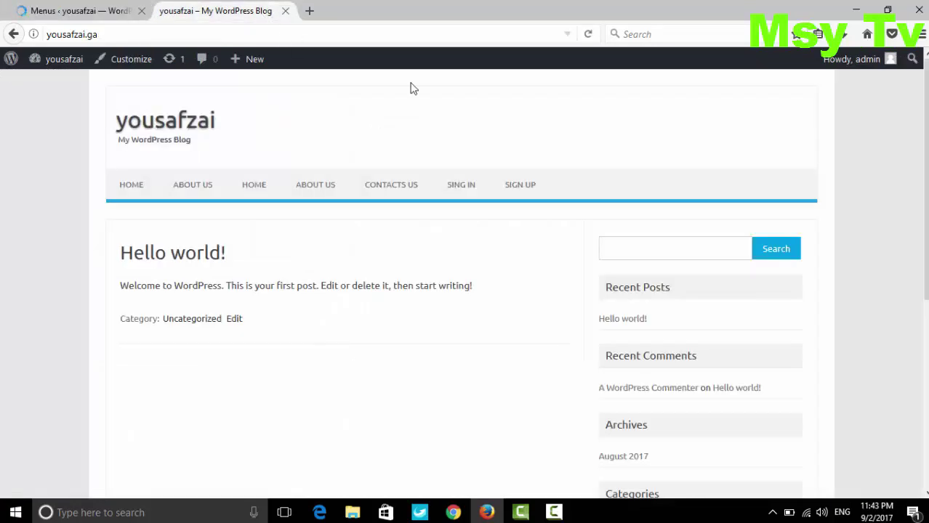
left_click(588, 38)
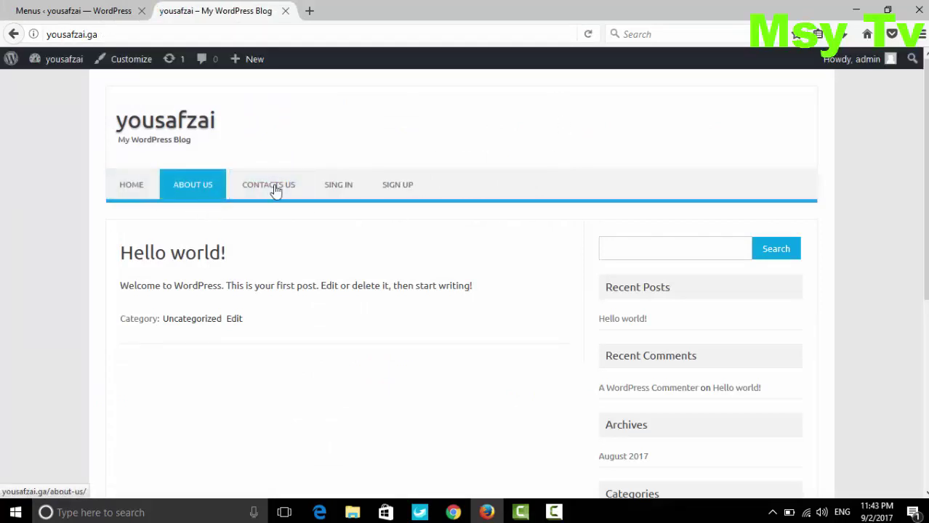
left_click(191, 190)
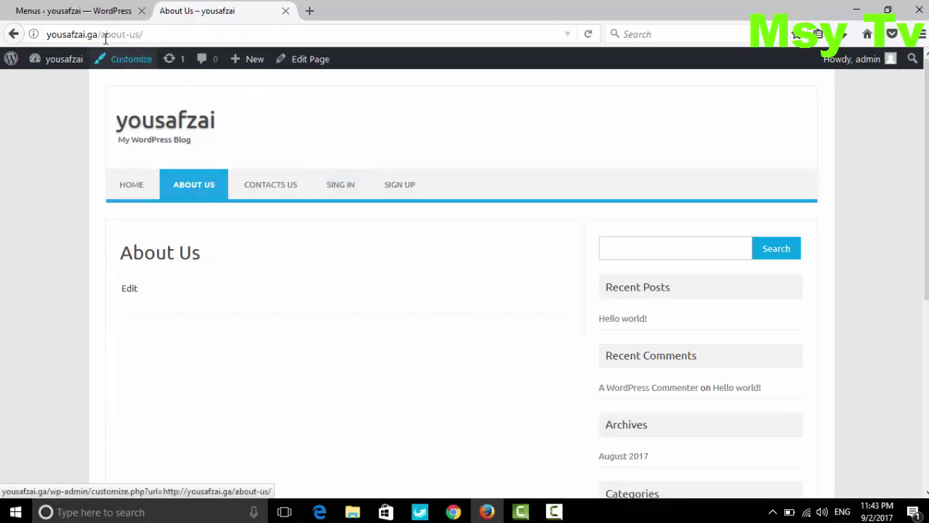
left_click(339, 195)
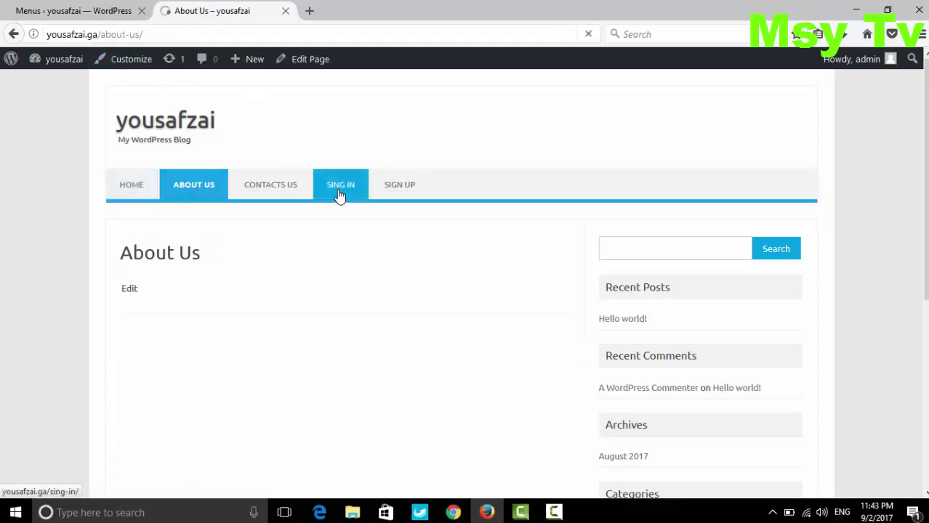
left_click(402, 190)
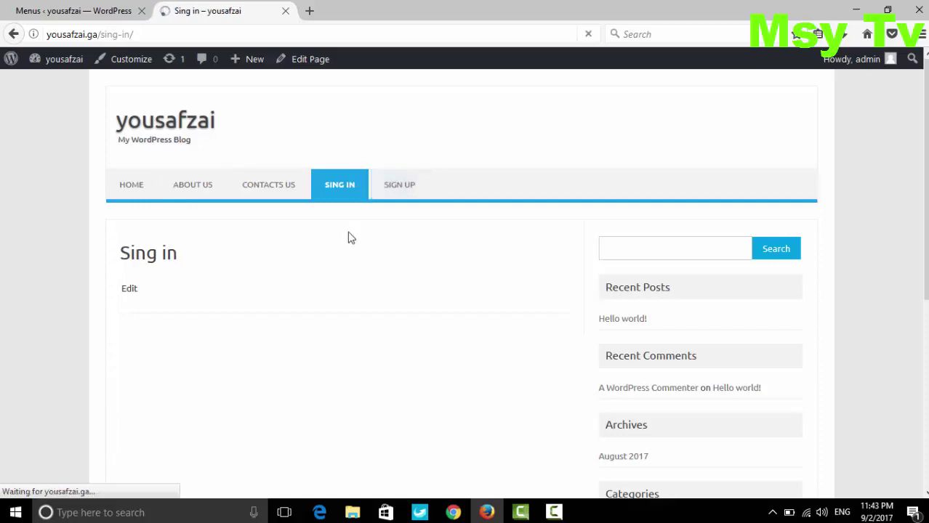
Add a new page titled Mobile in the site's admin area and publish it
left_click(108, 10)
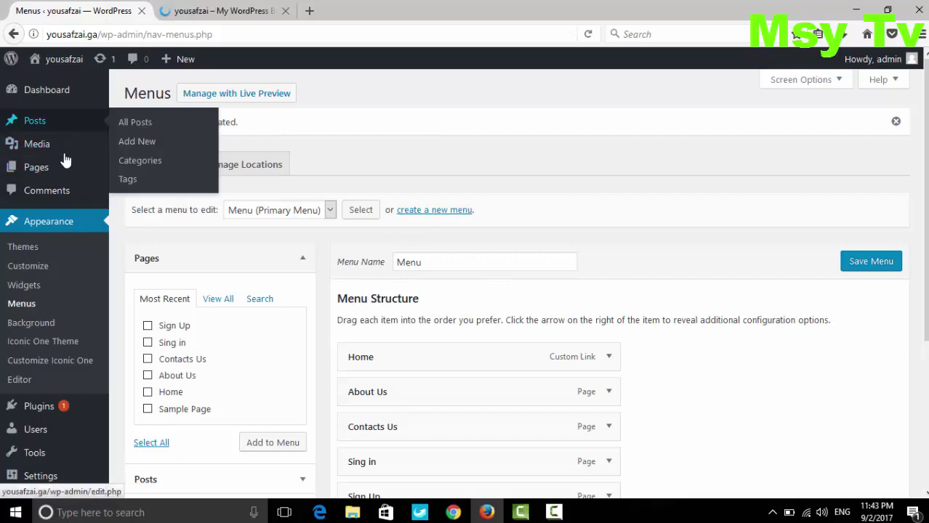
mouse_move(69, 171)
left_click(136, 188)
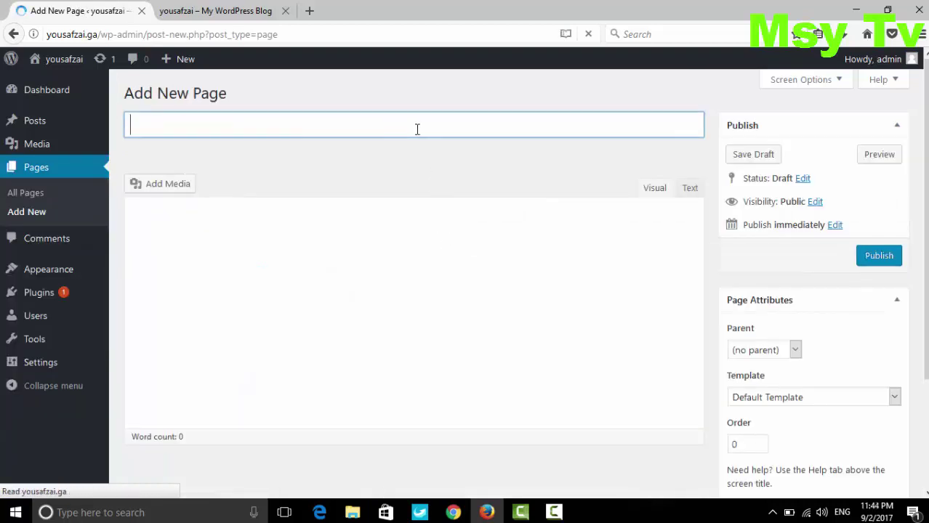
type("Mobin")
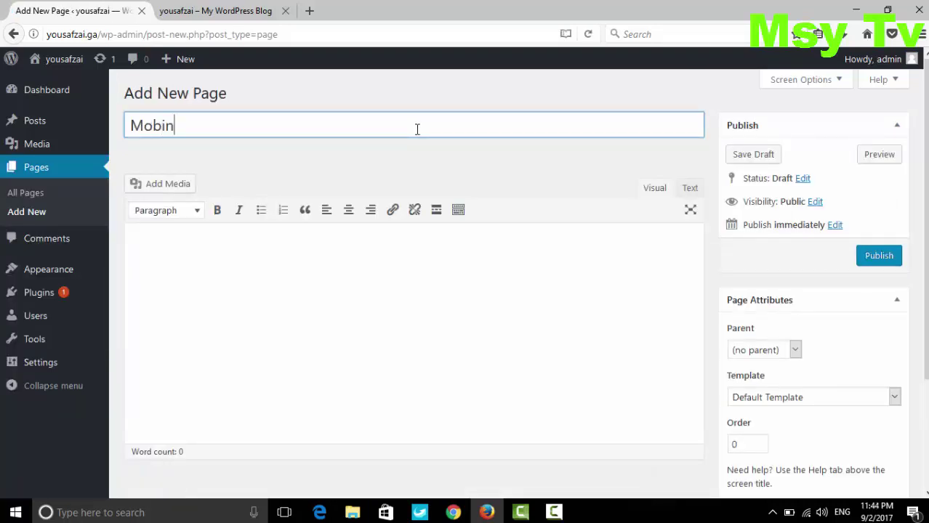
key("BackSpace")
key("BackSpace")
type("ile")
left_click(876, 257)
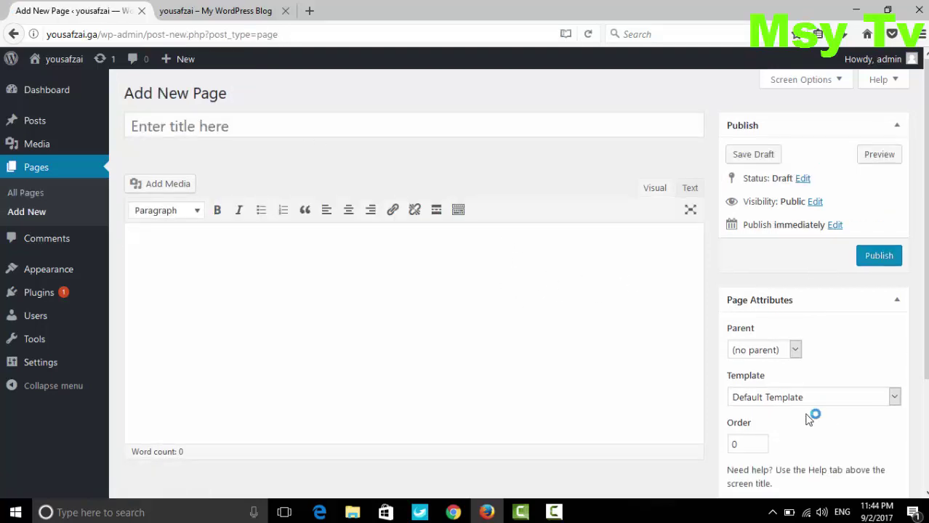
Title the next new page Computer and publish it
left_click(330, 130)
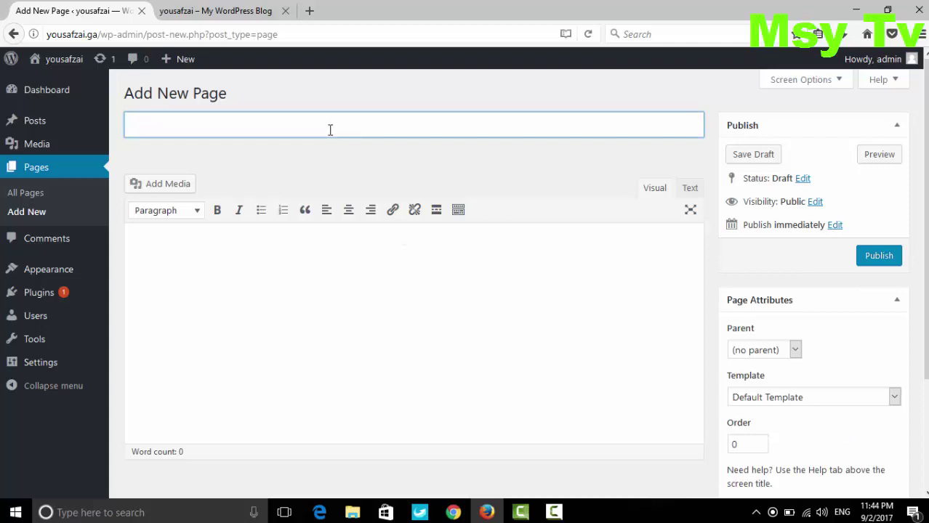
type("COMPUTER")
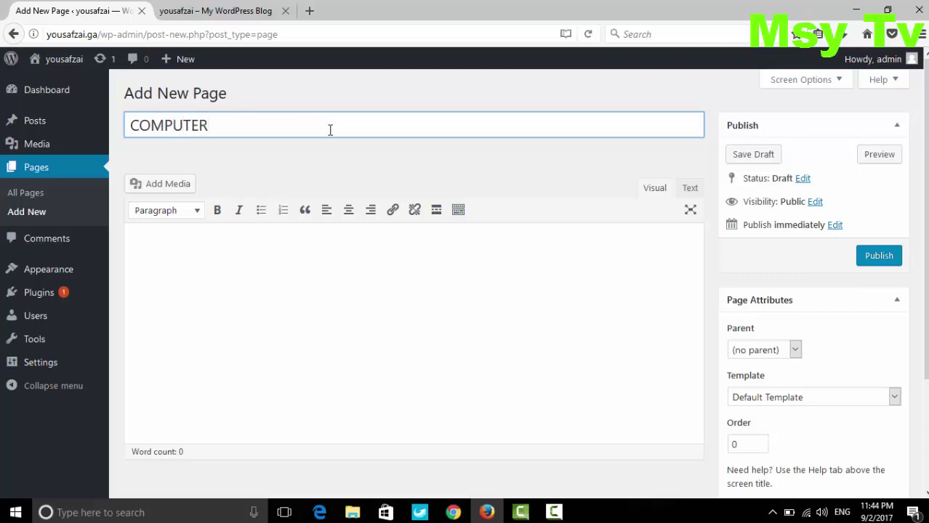
key("BackSpace")
key("BackSpace")
key("BackSpace")
key("BackSpace")
key("BackSpace")
key("BackSpace")
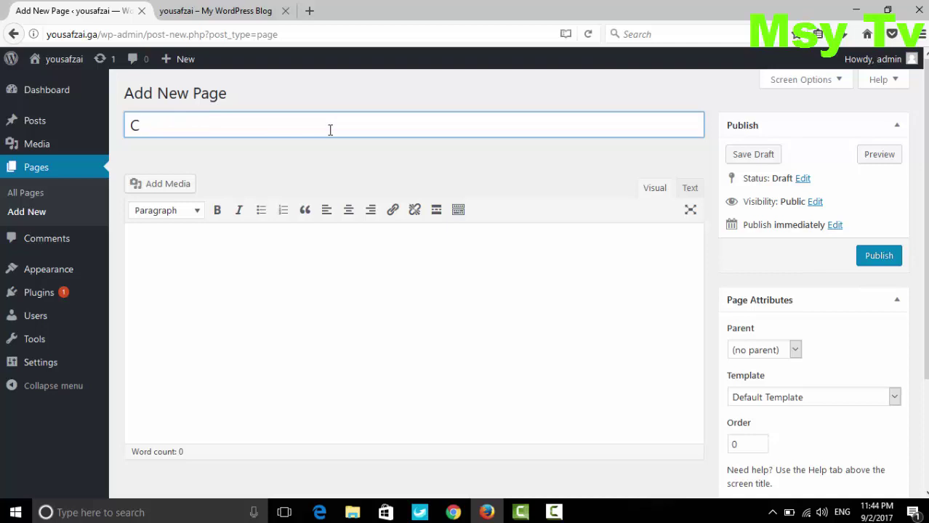
type("mputer")
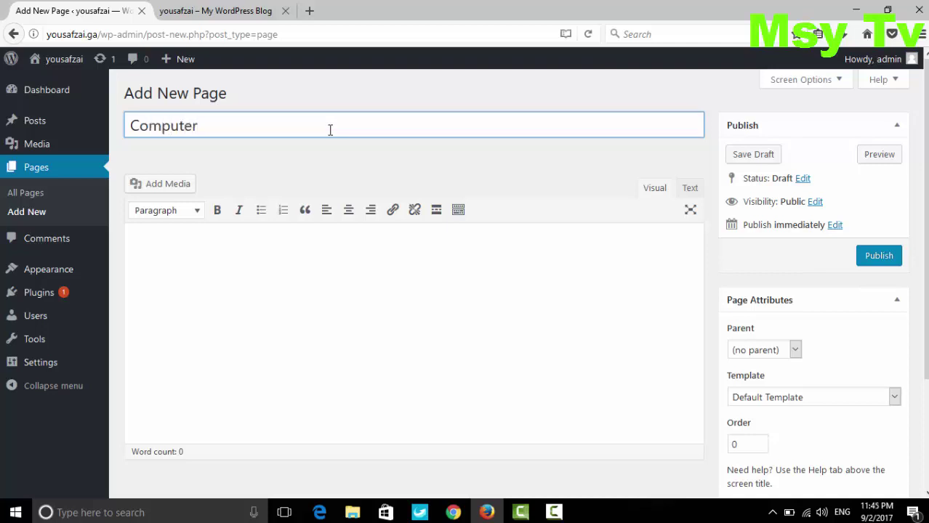
left_click(878, 255)
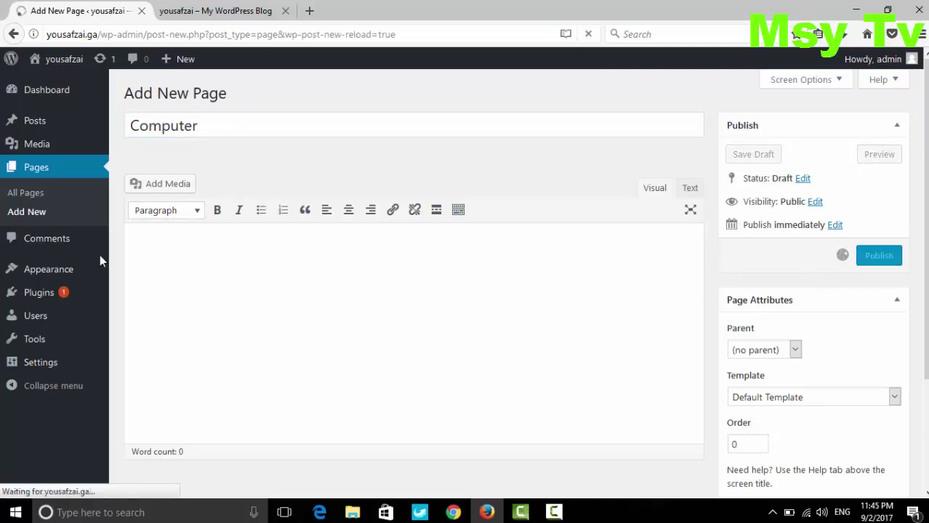
Open the primary menu's structure and save it with the Mobile and Computer page items
mouse_move(73, 270)
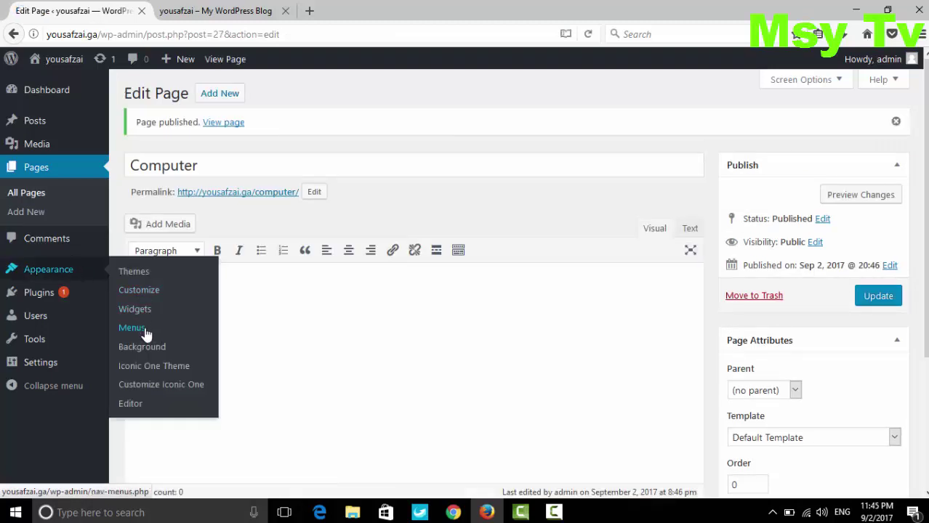
left_click(148, 330)
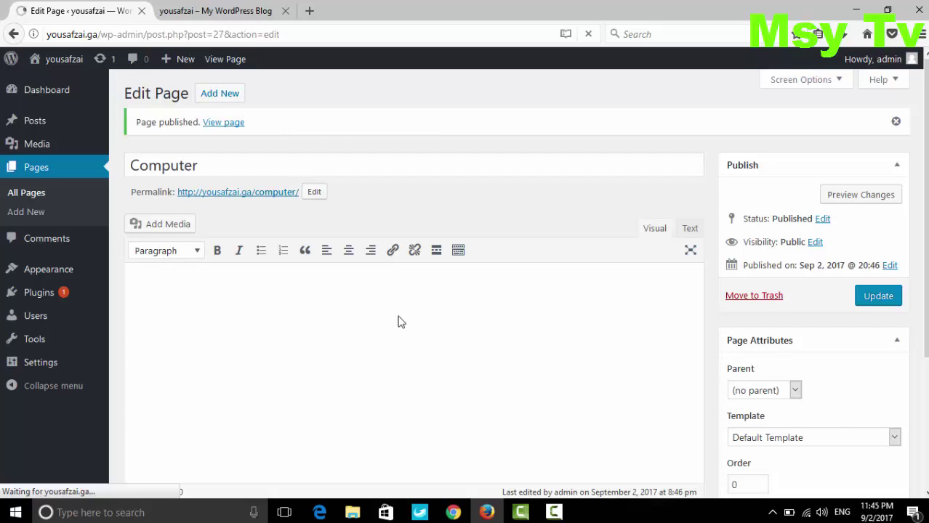
scroll(431, 329, "down", 2)
scroll(429, 329, "up", 2)
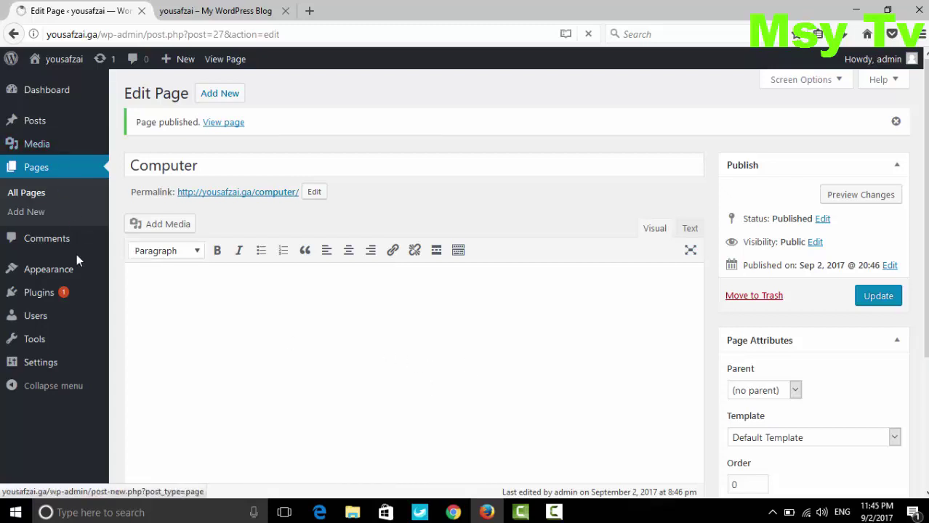
mouse_move(75, 277)
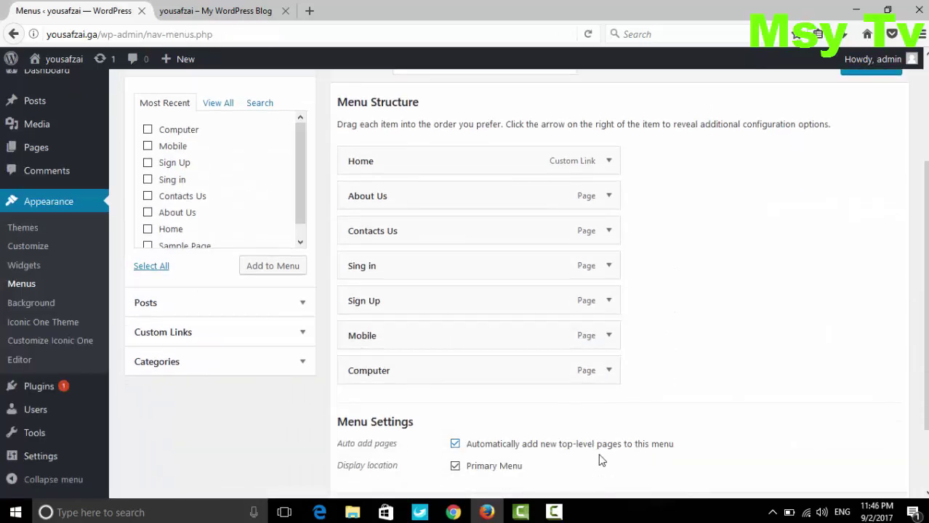
left_click(855, 425)
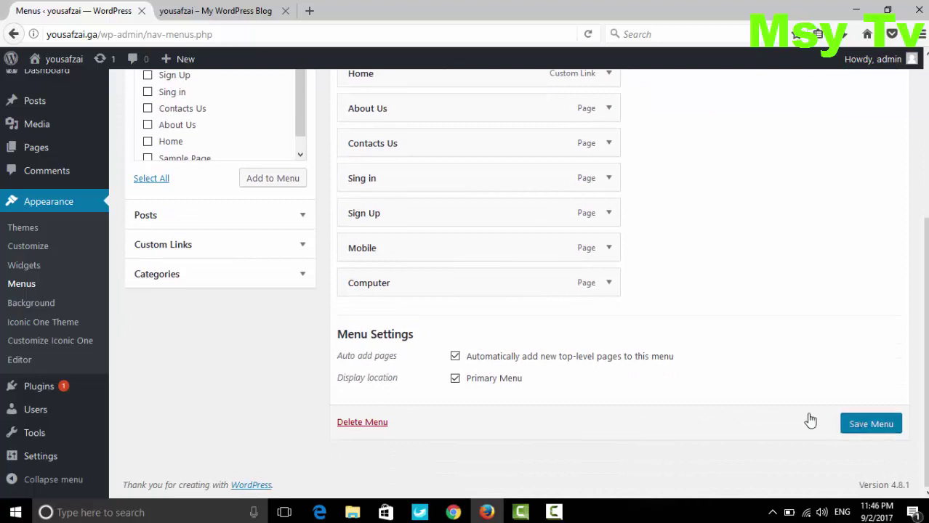
Reload the live site to check its navigation bar, and return to the menu editor
left_click(231, 14)
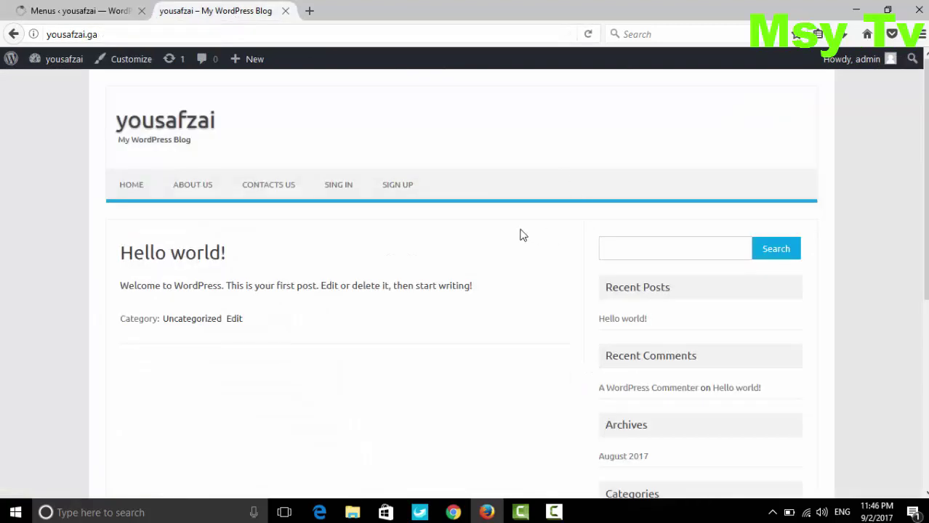
left_click(588, 35)
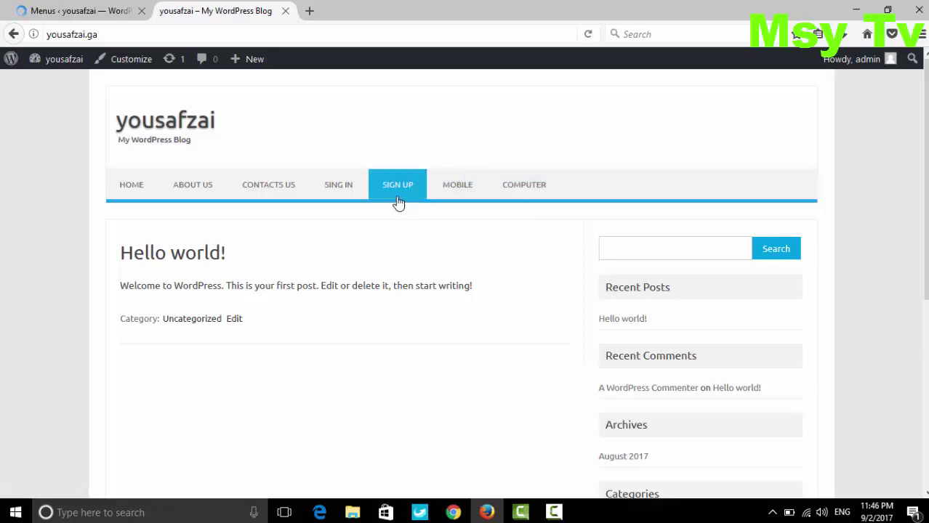
left_click(60, 10)
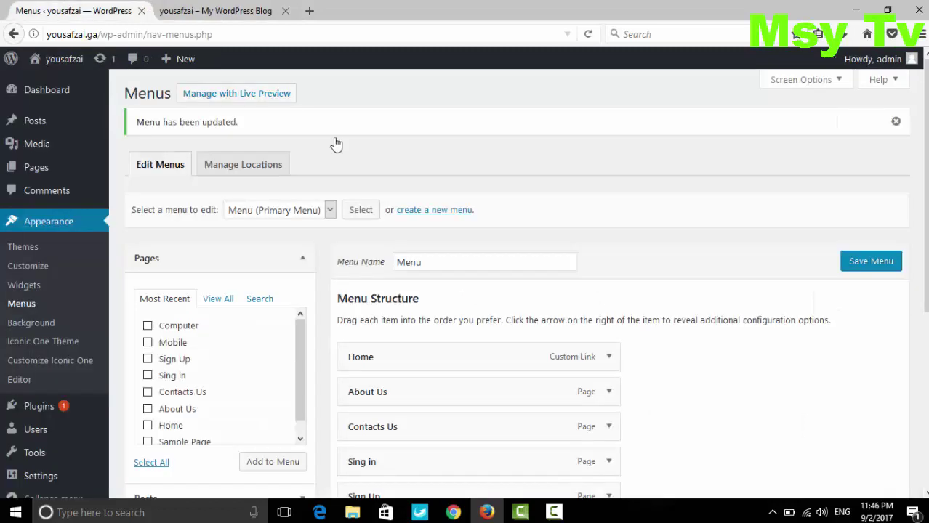
Nest Sign Up under Sing in and Mobile under Computer in the primary menu's structure, and save the menu
scroll(490, 282, "down", 2)
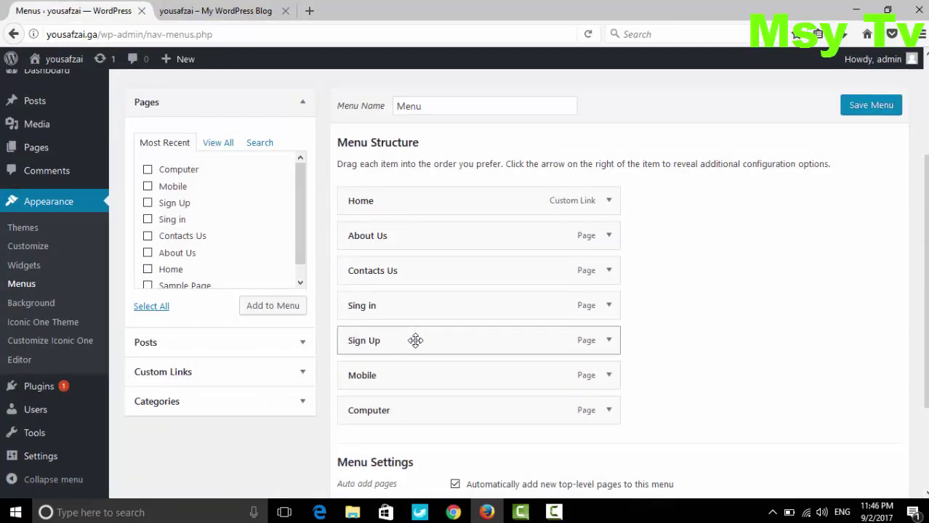
left_click_drag(415, 340, 442, 336)
left_click_drag(420, 402, 423, 373)
left_click_drag(418, 409, 447, 408)
scroll(861, 291, "down", 3)
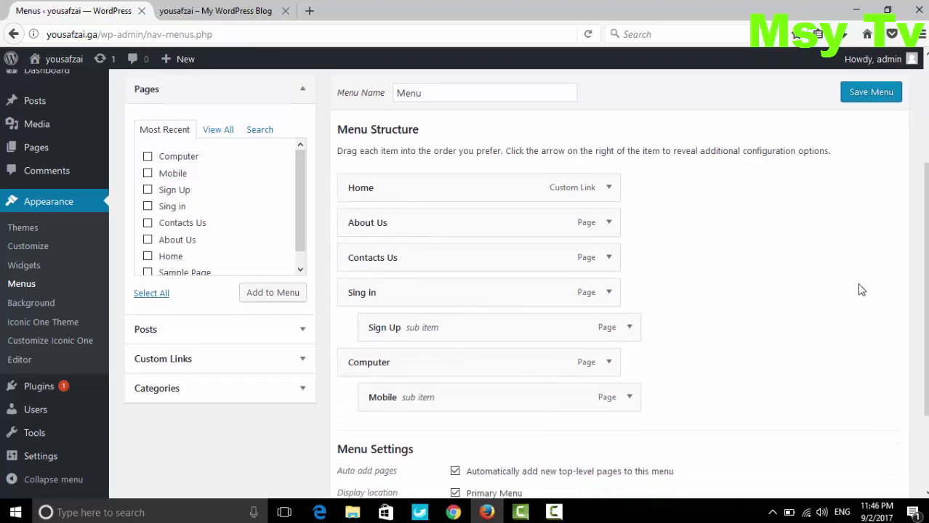
left_click(871, 418)
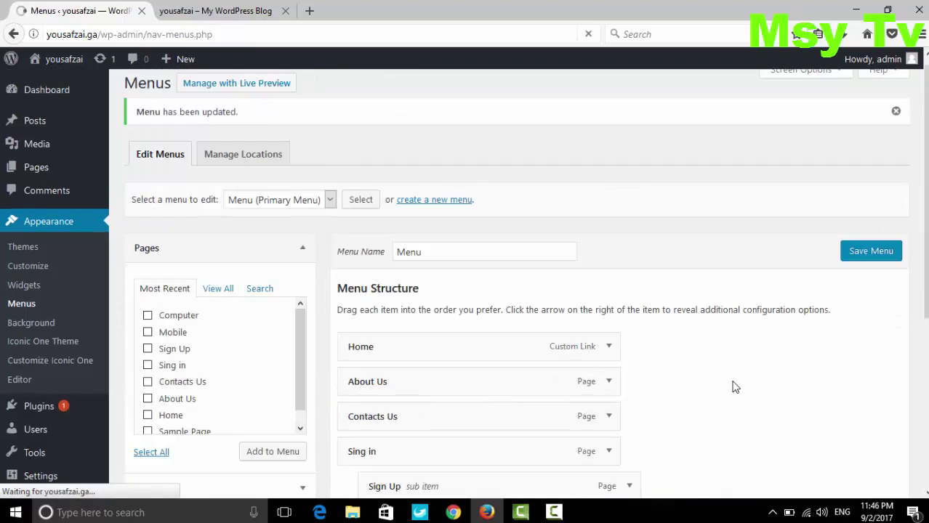
Reload the live site and check the submenus under Sing In and Computer in its navigation bar
left_click(239, 8)
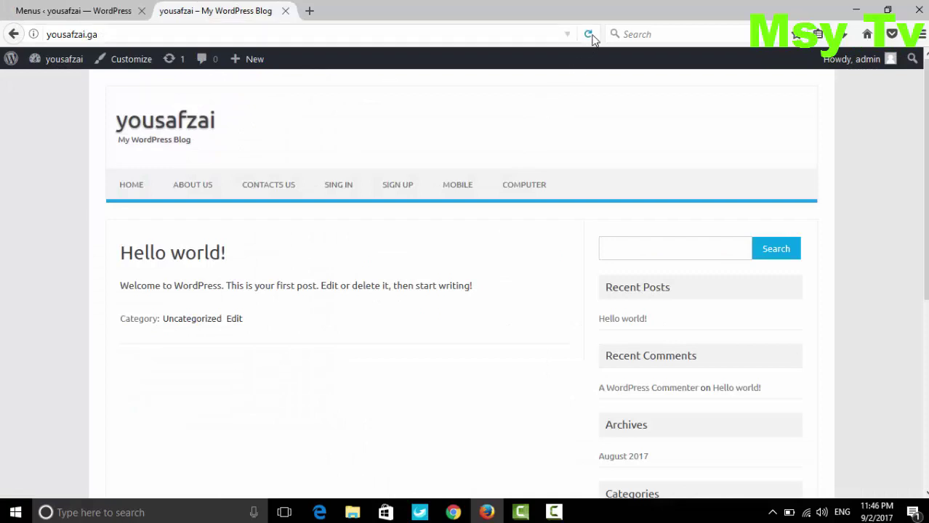
left_click(589, 34)
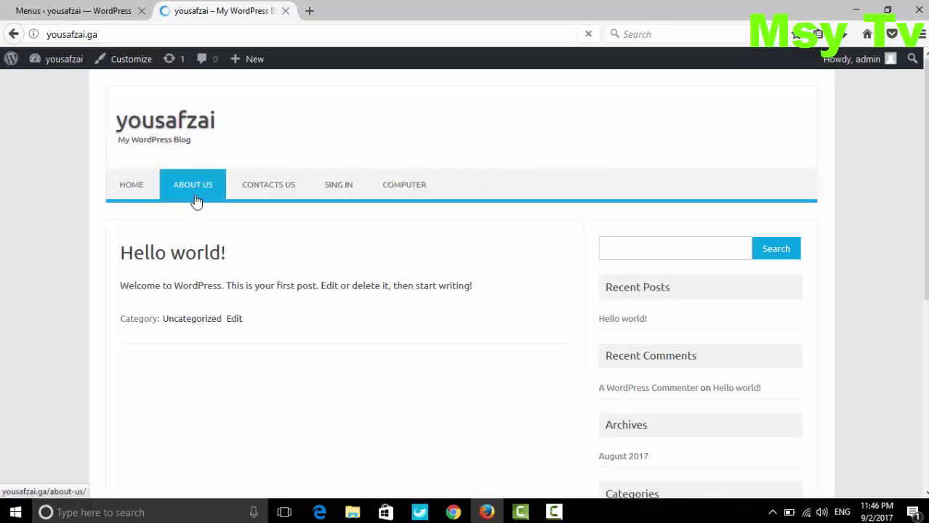
mouse_move(334, 198)
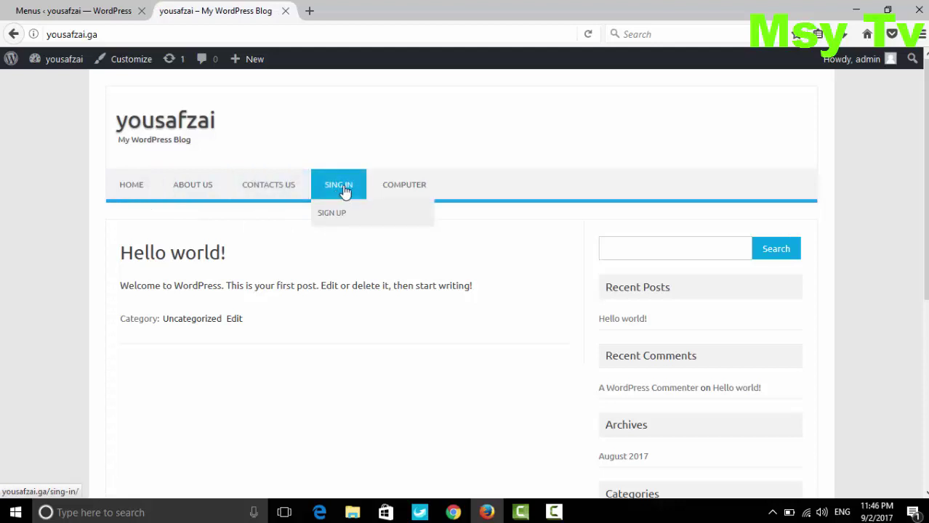
mouse_move(402, 182)
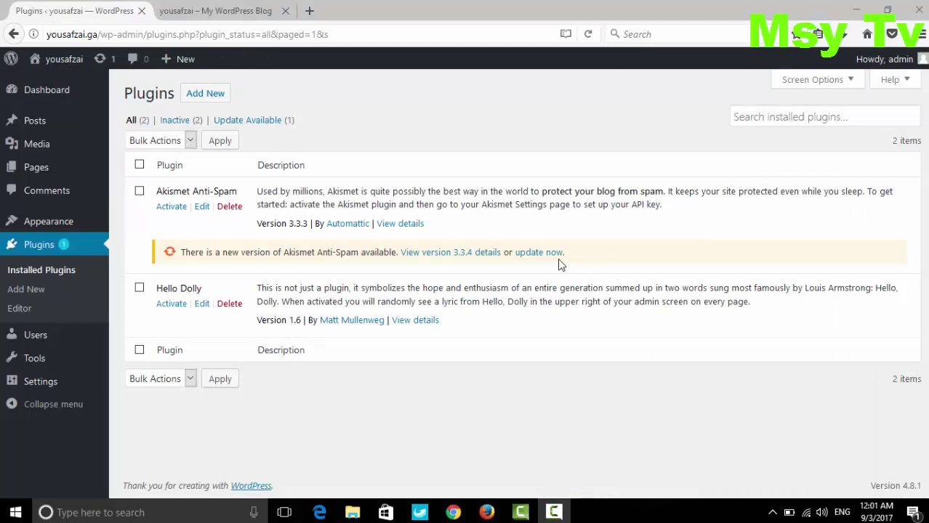
View the Contacts Us page on the live site, and return to the admin area to start adding a new plugin
left_click(205, 9)
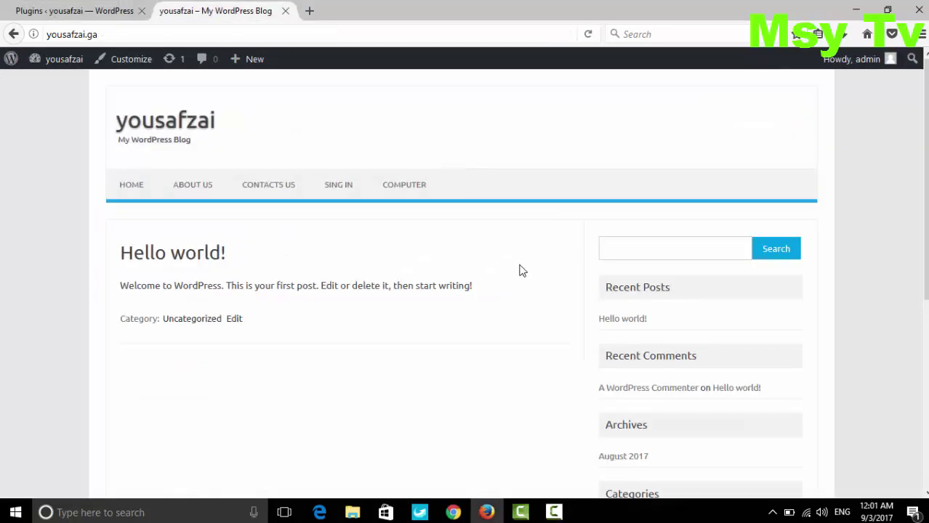
left_click(276, 195)
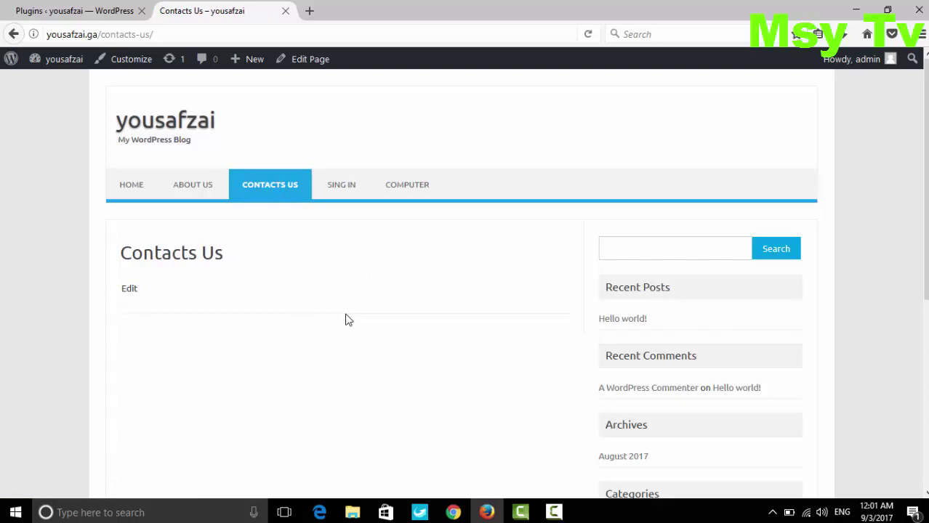
left_click(85, 11)
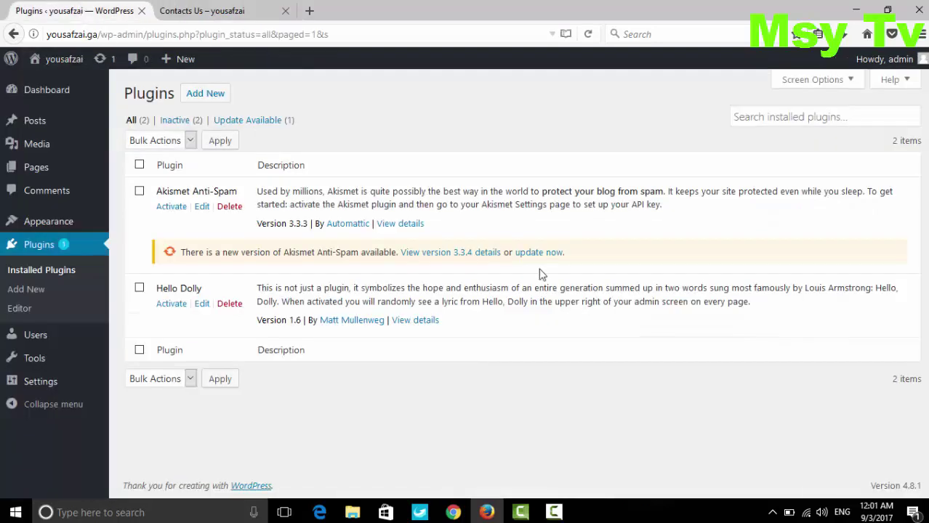
left_click(208, 96)
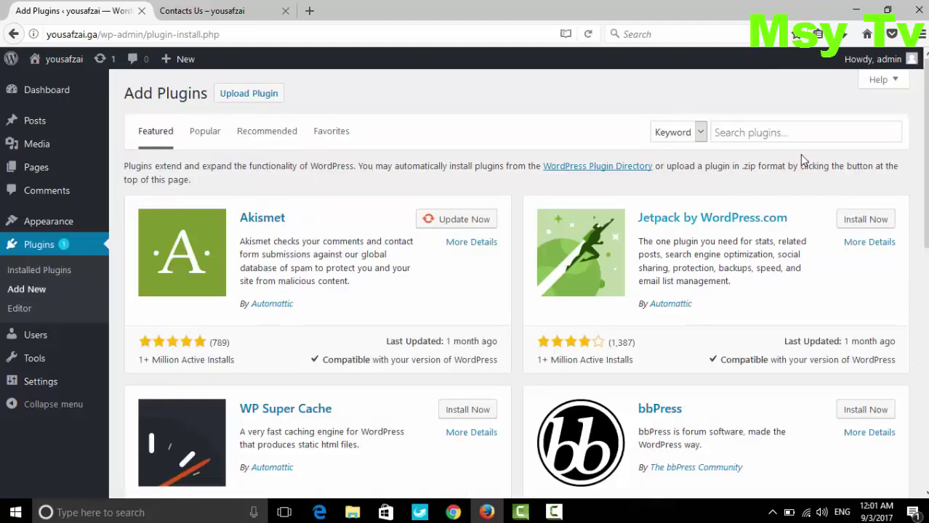
left_click(788, 134)
right_click(786, 137)
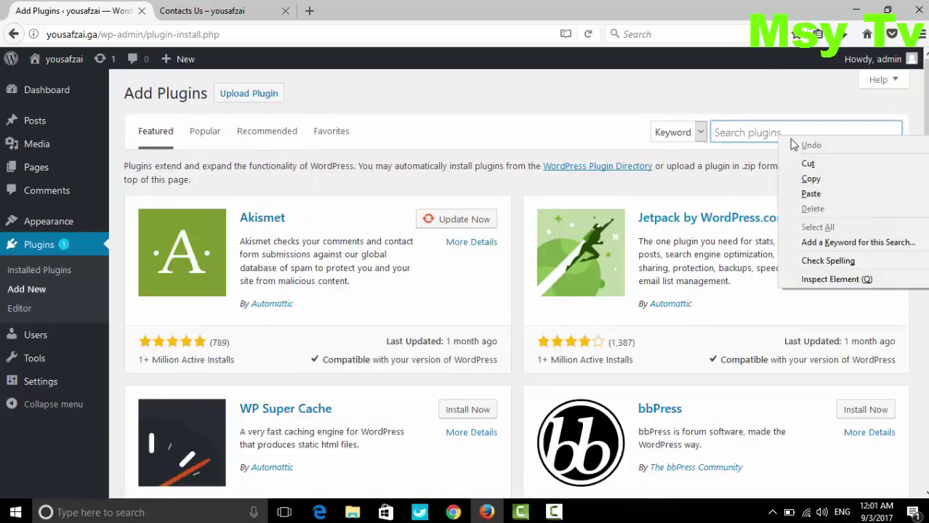
left_click(811, 195)
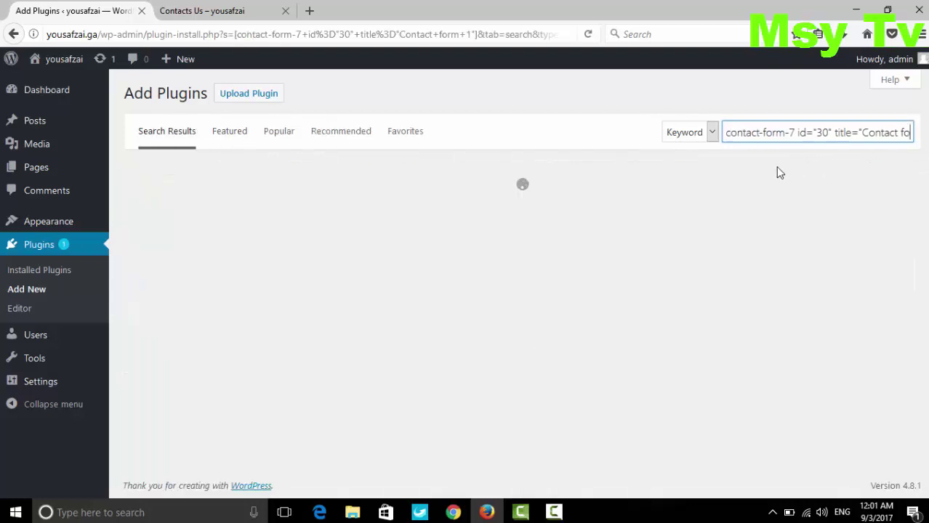
key("BackSpace")
key("BackSpace")
key("BackSpace")
key("BackSpace")
key("BackSpace")
key("BackSpace")
key("BackSpace")
key("BackSpace")
key("BackSpace")
key("BackSpace")
key("BackSpace")
key("BackSpace")
key("BackSpace")
key("BackSpace")
key("BackSpace")
key("BackSpace")
key("BackSpace")
key("BackSpace")
key("BackSpace")
key("BackSpace")
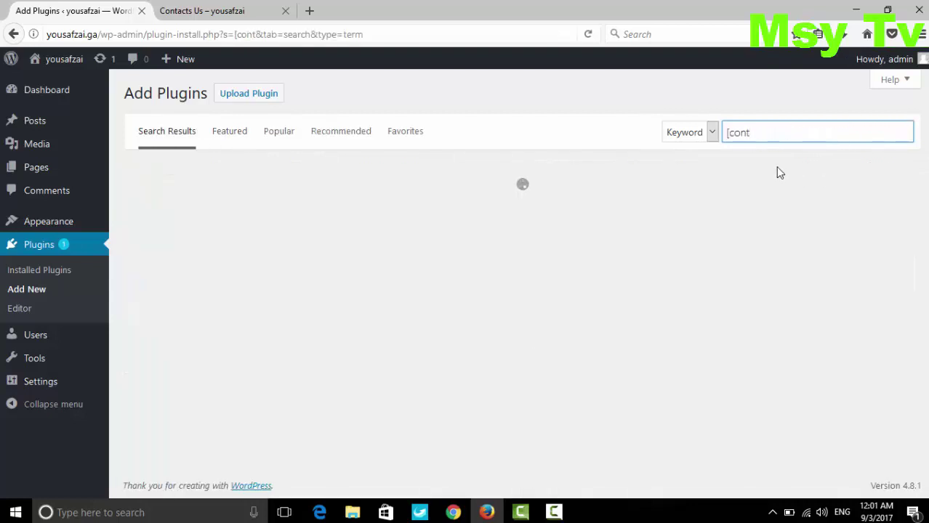
key("BackSpace")
key("BackSpace")
key("BackSpace")
key("BackSpace")
key("BackSpace")
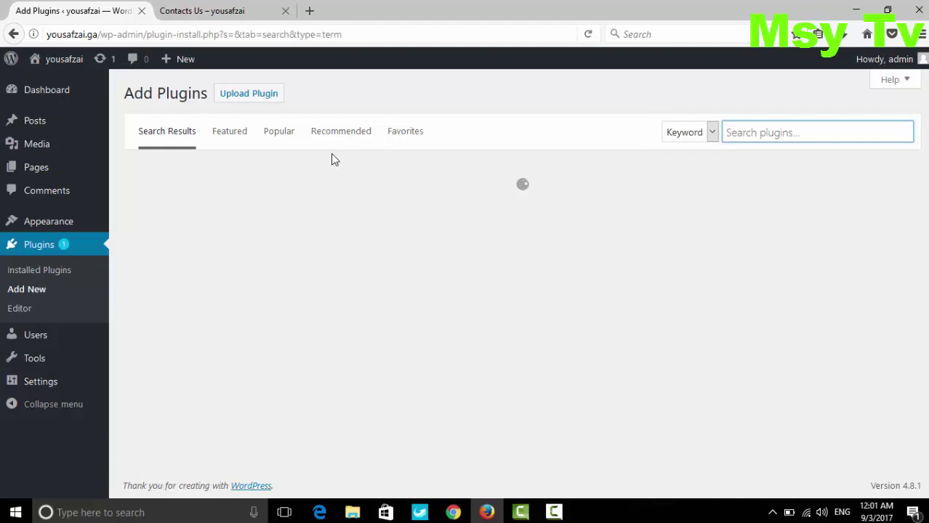
Install the Contact Form 7 plugin from the popular plugins and activate it
left_click(282, 134)
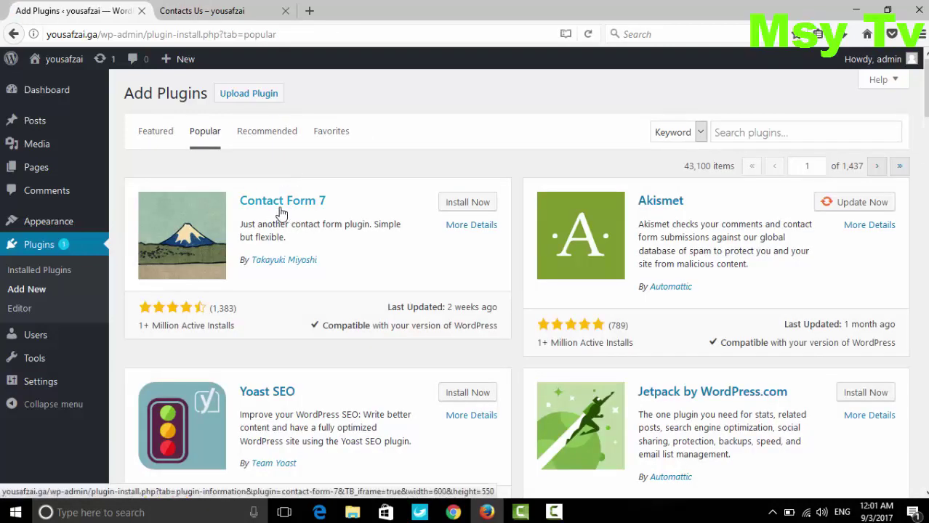
left_click(471, 205)
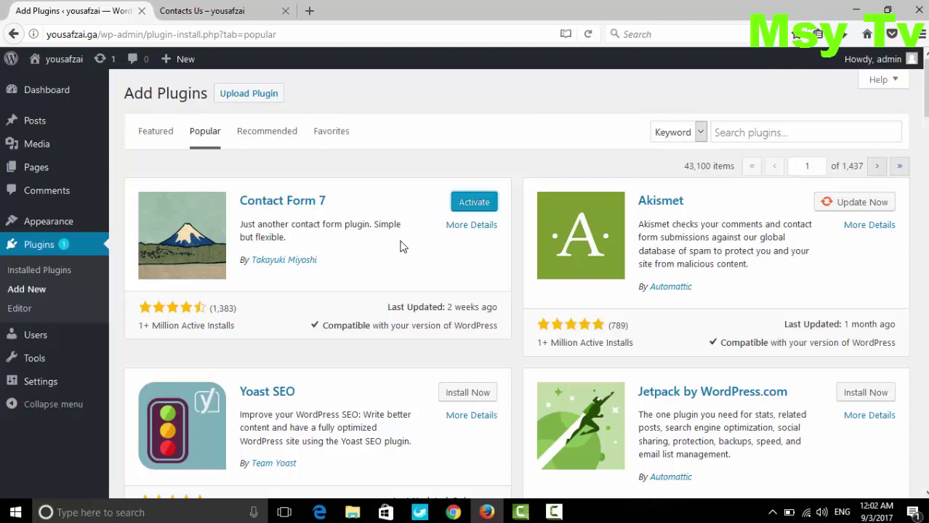
left_click(473, 205)
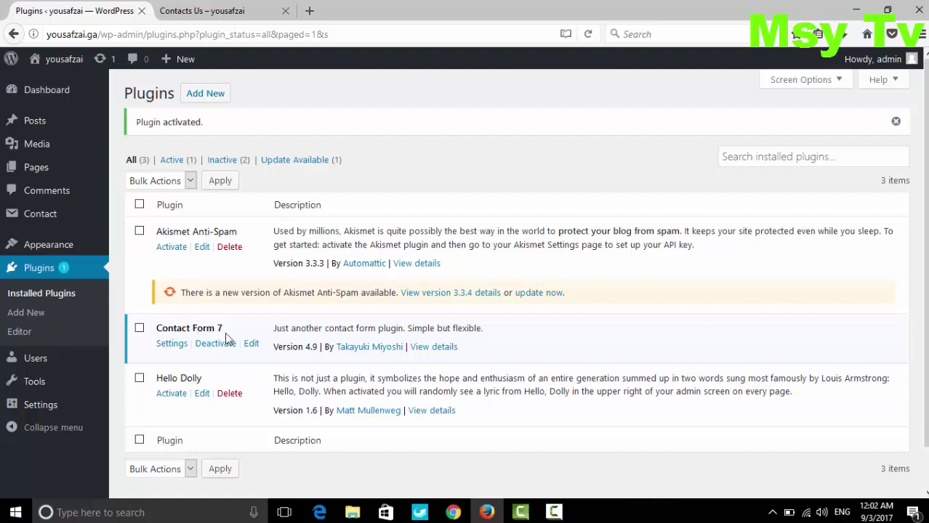
Open the Contact Form 7 settings and copy the shortcode of Contact form 1
left_click(171, 352)
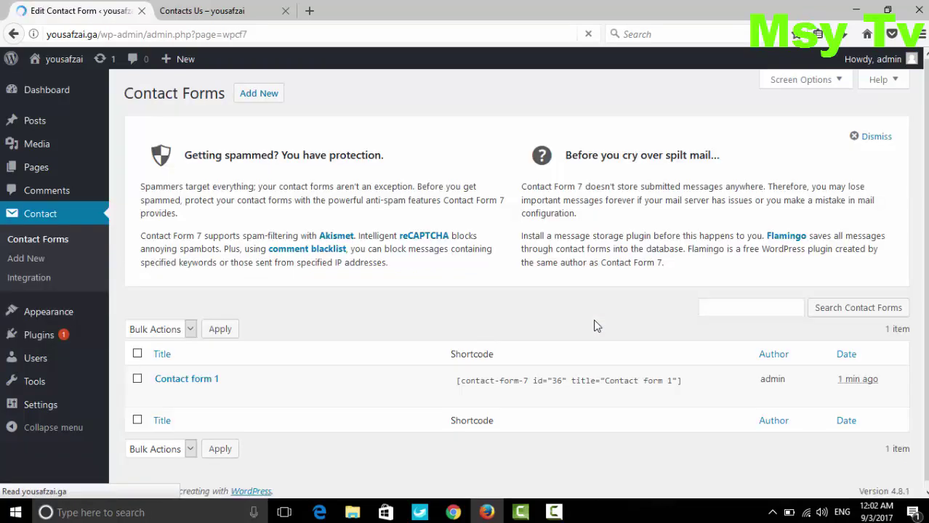
scroll(590, 327, "down", 1)
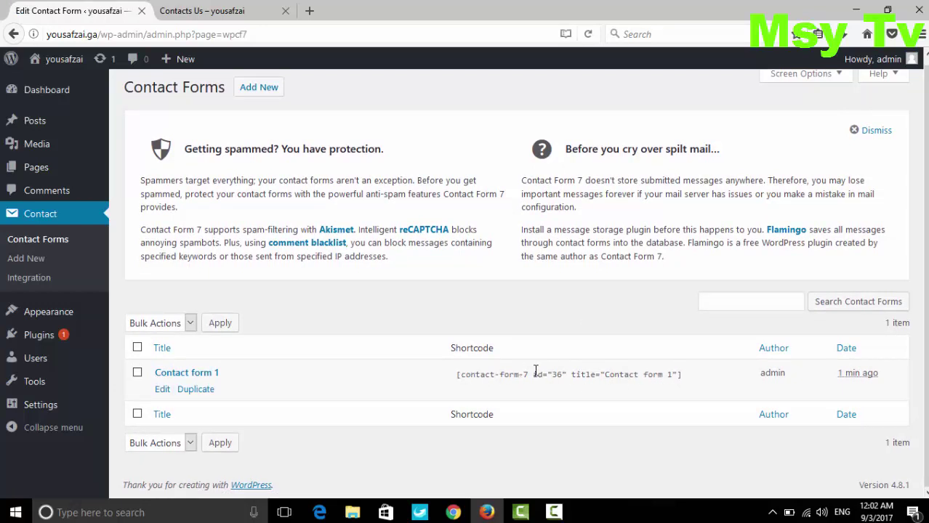
left_click_drag(535, 372, 692, 372)
key("ctrl+c")
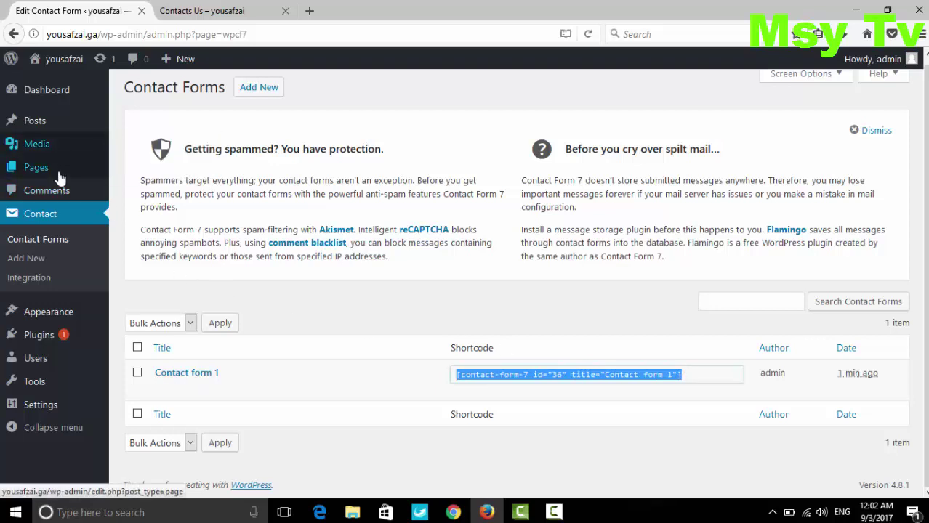
Edit the Contacts Us page, insert the shortcode [contact-form-7 id="36" title="Contact form 1"] as its content, and update the page
mouse_move(60, 173)
left_click(140, 172)
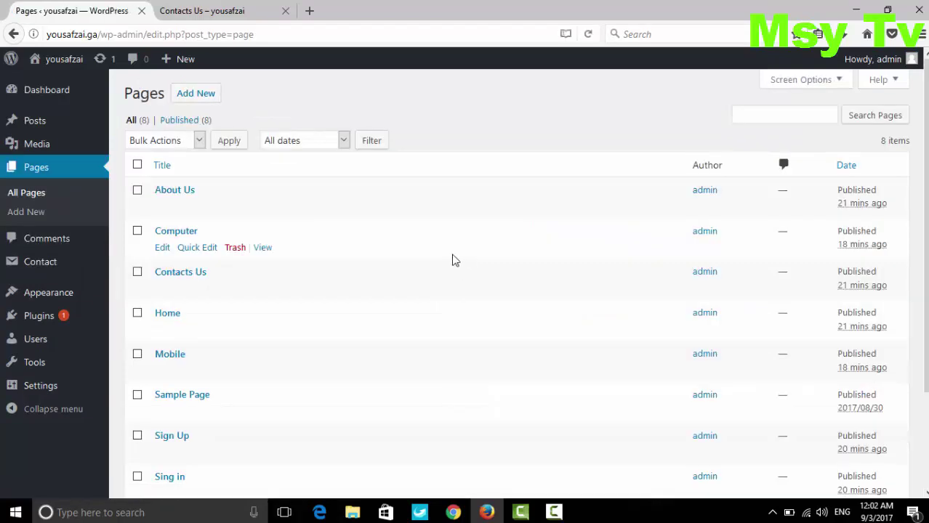
scroll(452, 260, "down", 3)
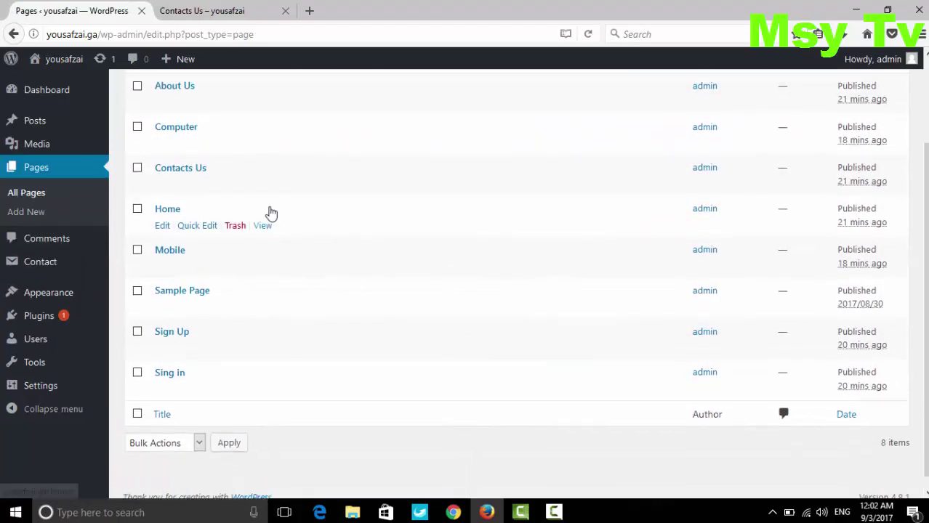
scroll(176, 222, "up", 1)
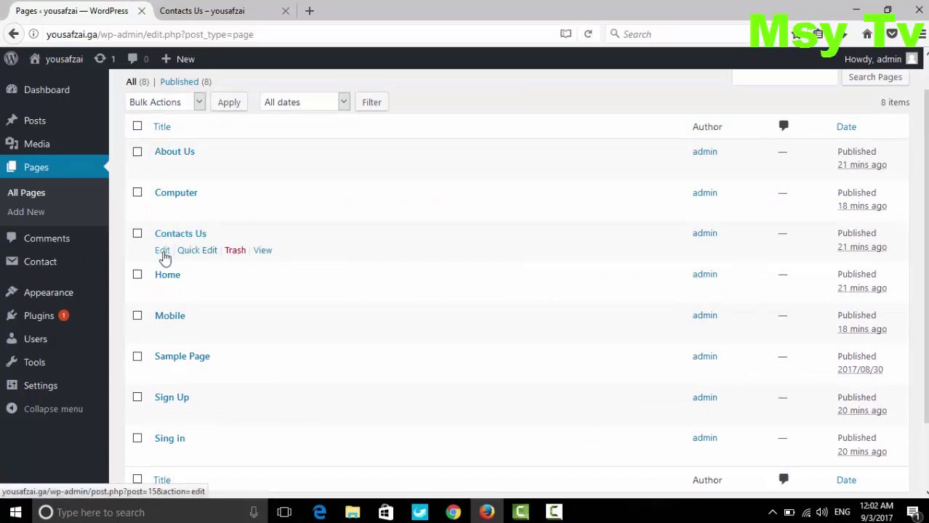
left_click(162, 251)
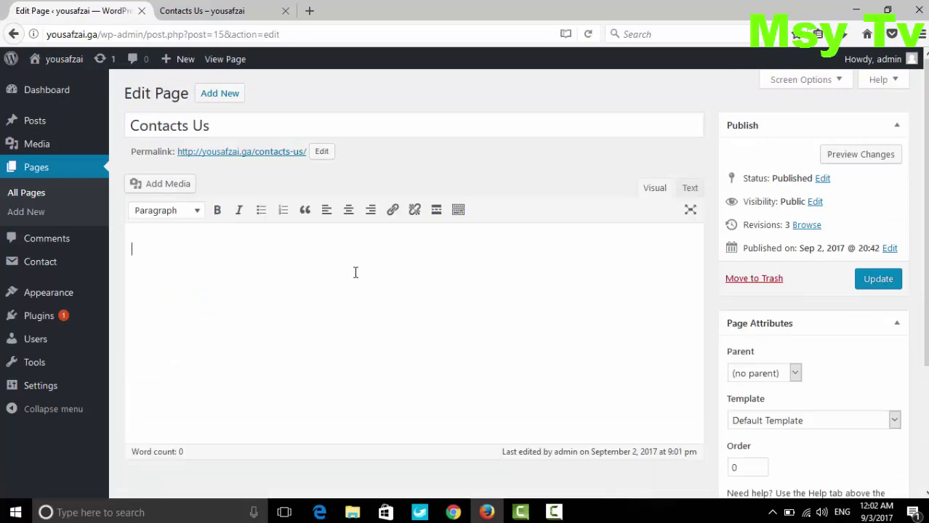
key("ctrl+v")
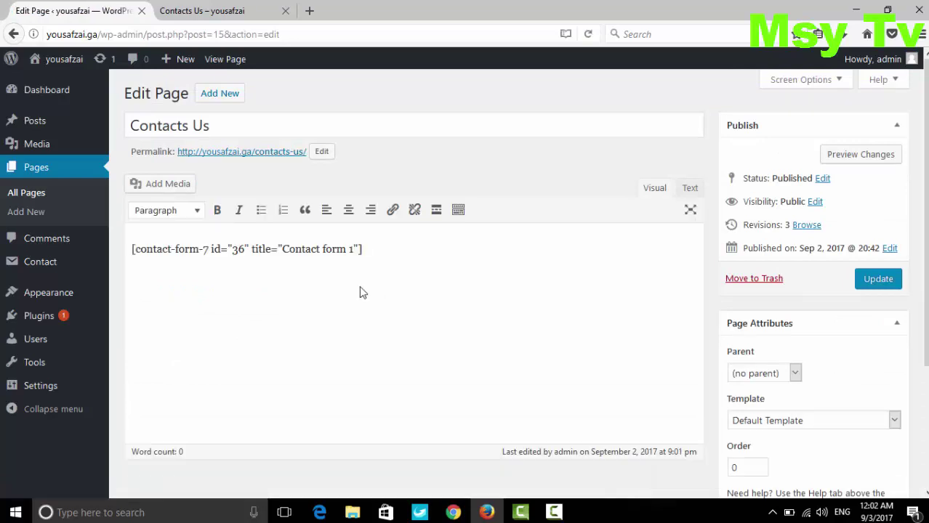
left_click(876, 282)
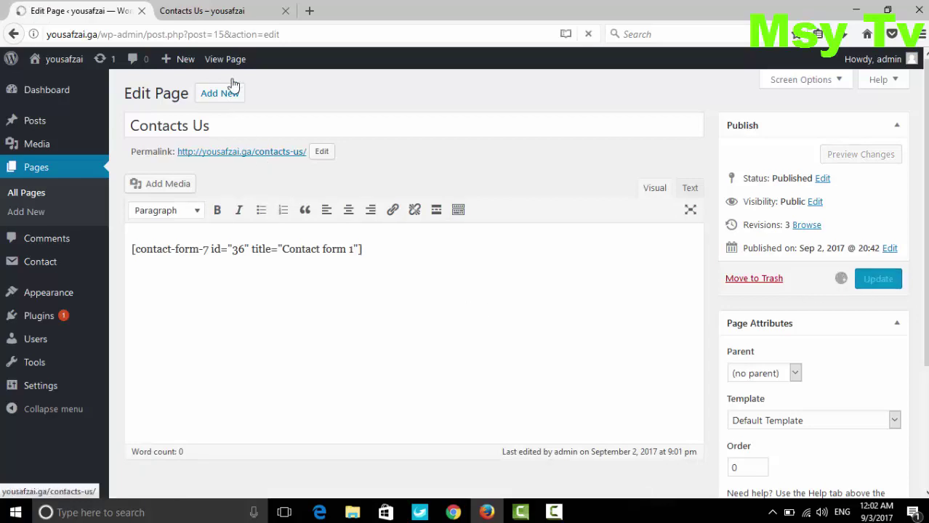
Reload the live Contacts Us page and examine the contact form from its name field down to the Send button
left_click(234, 11)
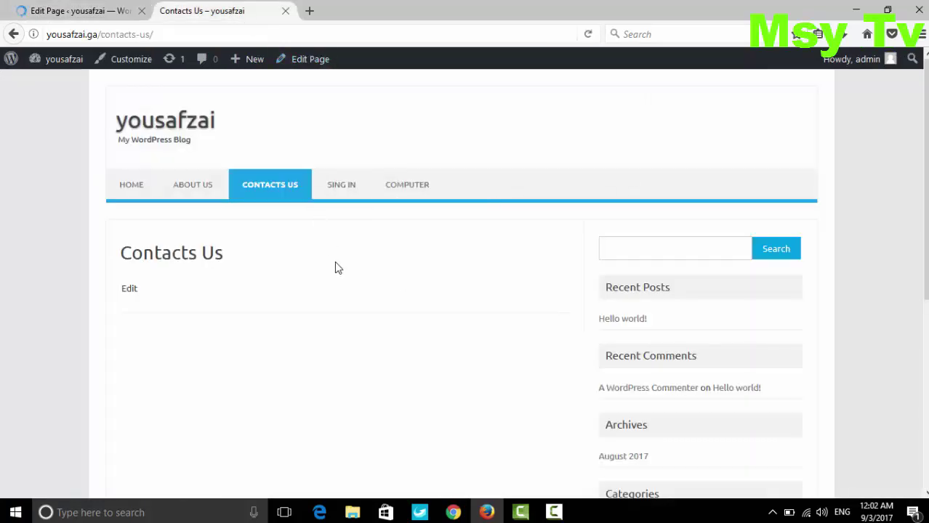
left_click(588, 34)
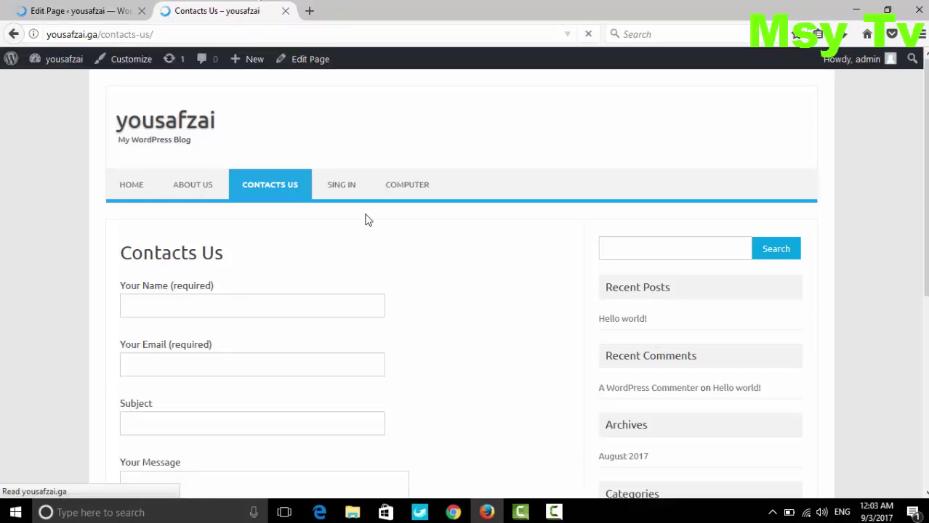
scroll(368, 220, "down", 3)
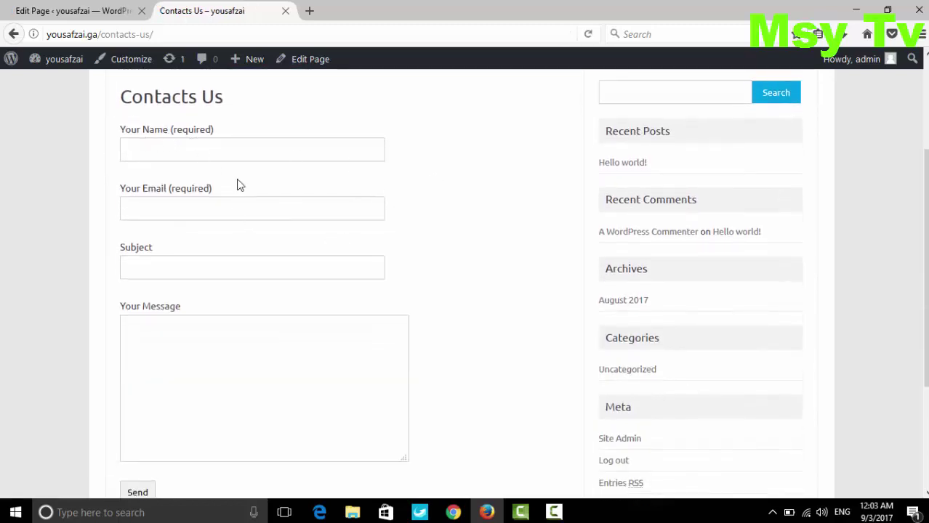
left_click(238, 272)
scroll(240, 270, "down", 3)
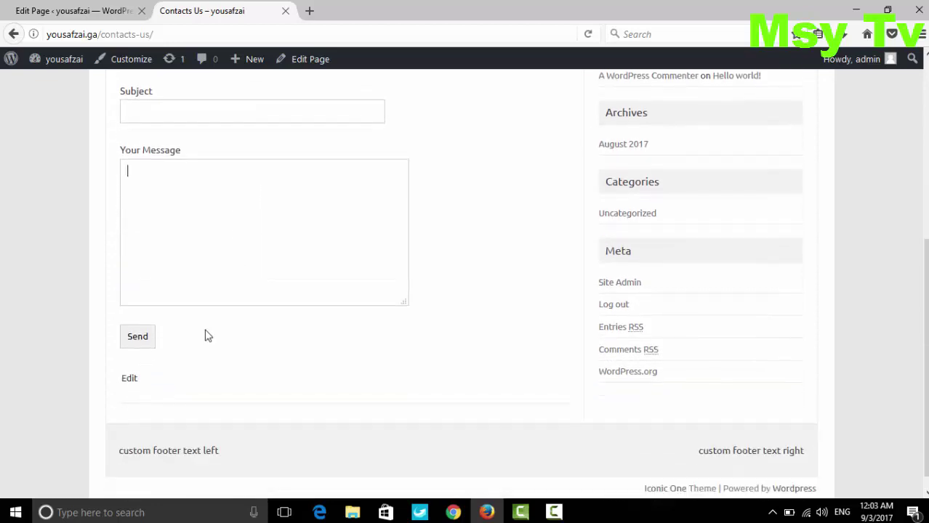
scroll(374, 371, "up", 5)
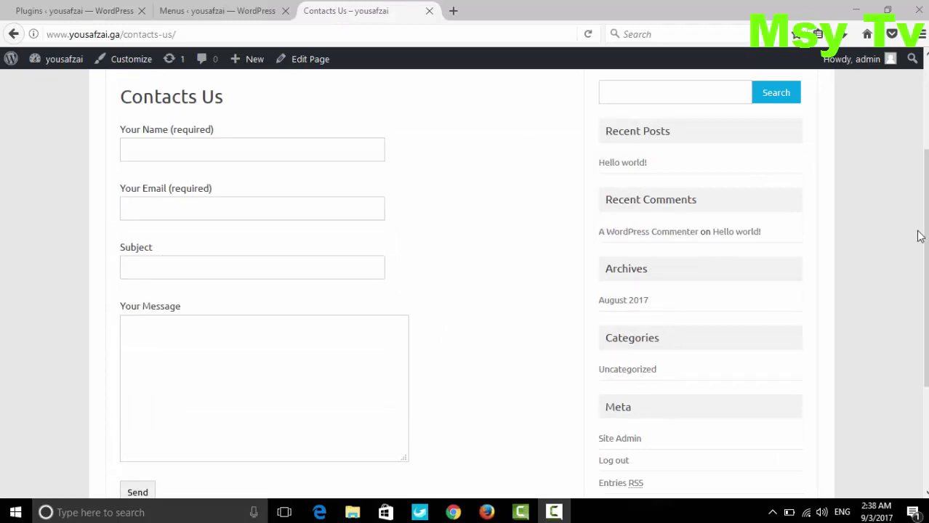
Look over the live Contacts Us page and its Log In menu entry, and return to the installed plugins list
scroll(925, 247, "down", 5)
scroll(924, 276, "up", 10)
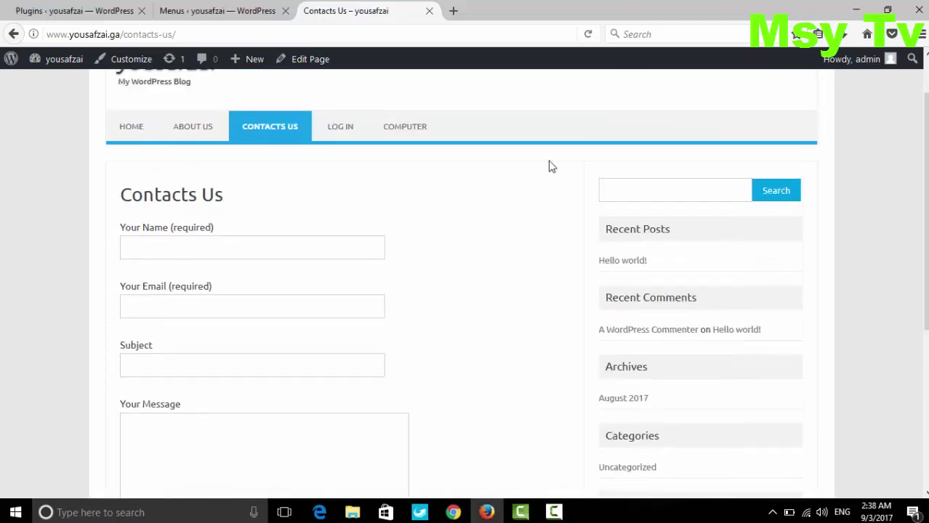
left_click(102, 9)
left_click(342, 10)
scroll(445, 191, "up", 2)
mouse_move(345, 198)
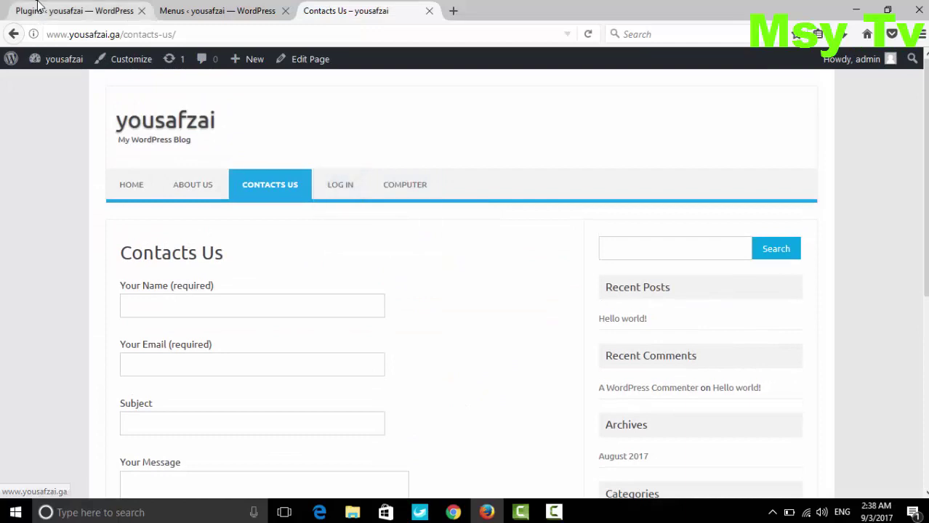
left_click(72, 10)
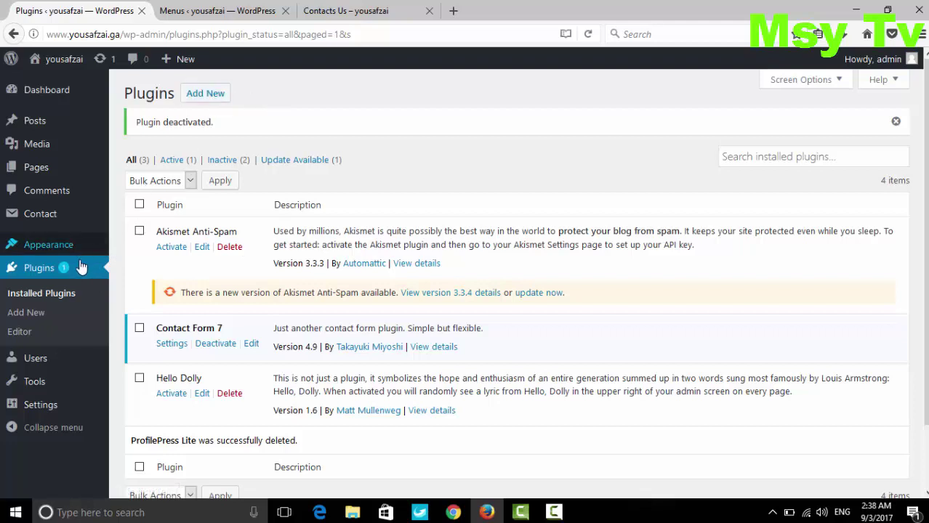
Find the ProfilePress plugin in the plugin directory, and install and activate it
left_click(211, 99)
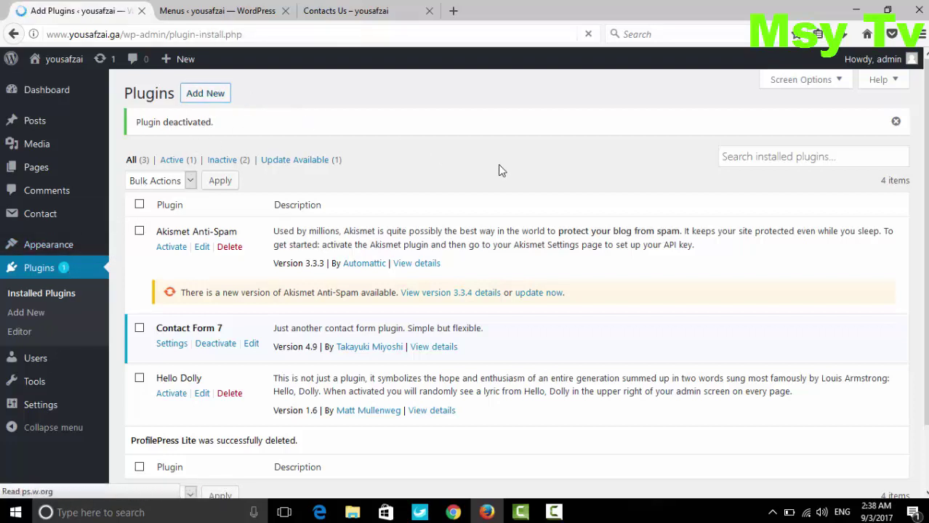
left_click(789, 136)
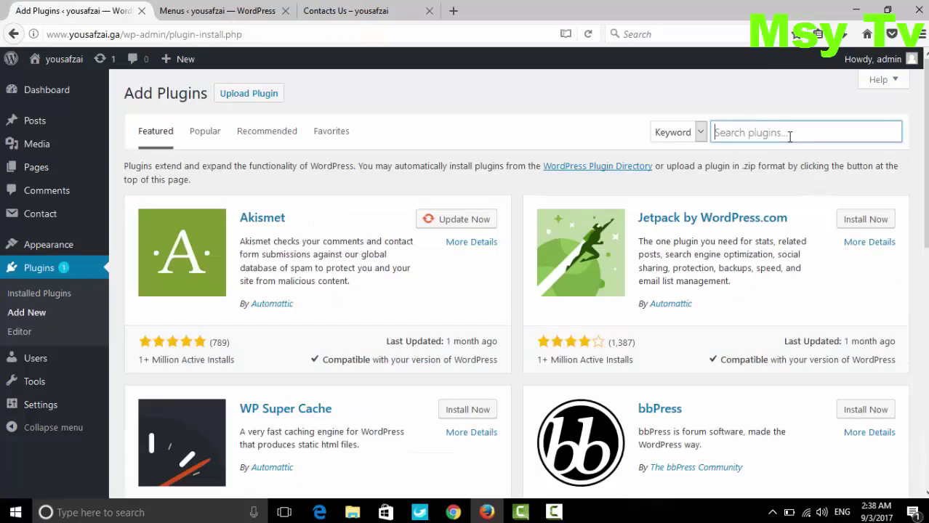
type("v")
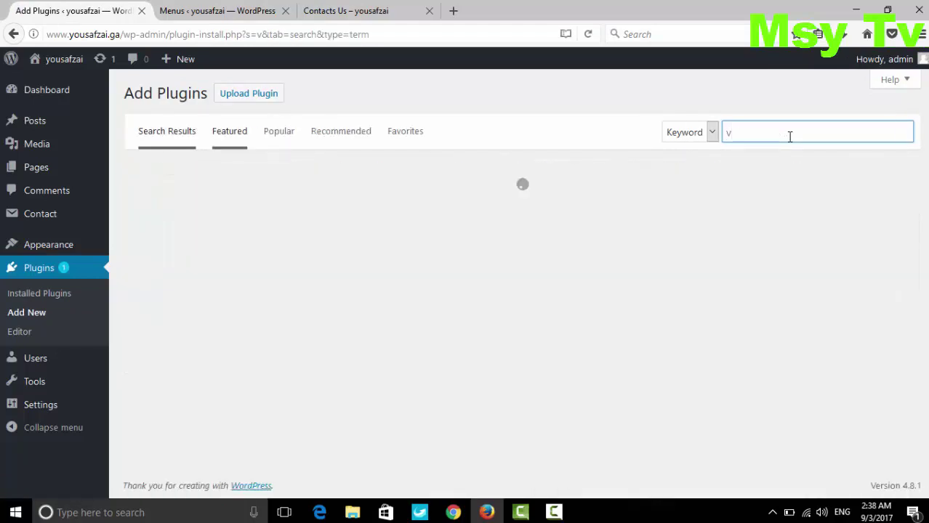
key("BackSpace")
type("ProfilePress")
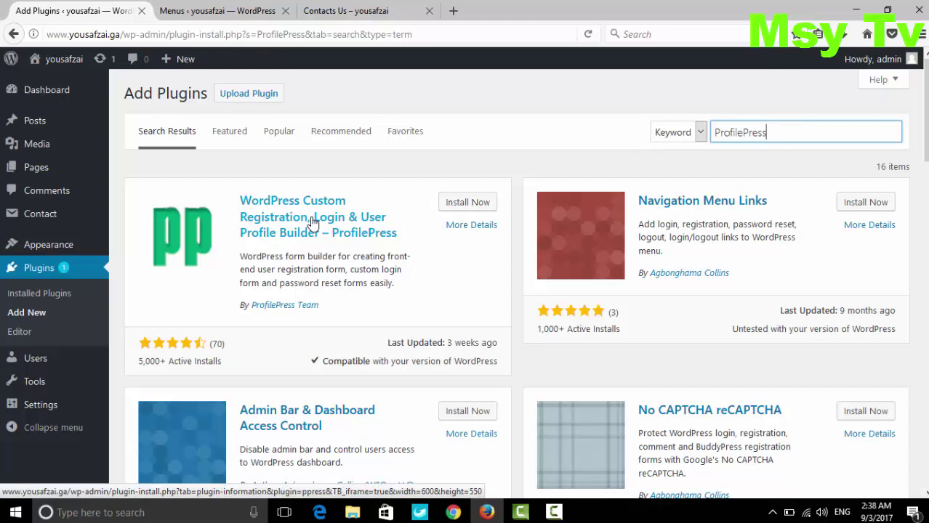
left_click(471, 208)
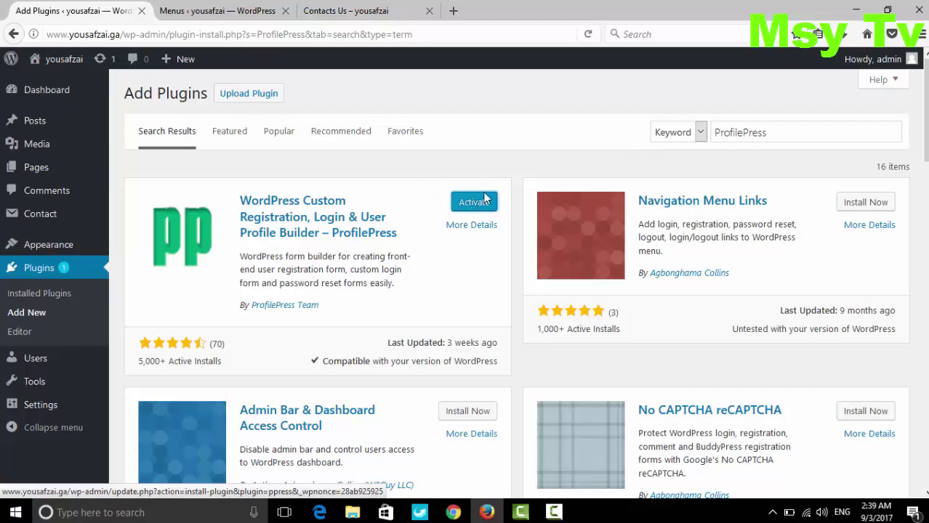
left_click(473, 204)
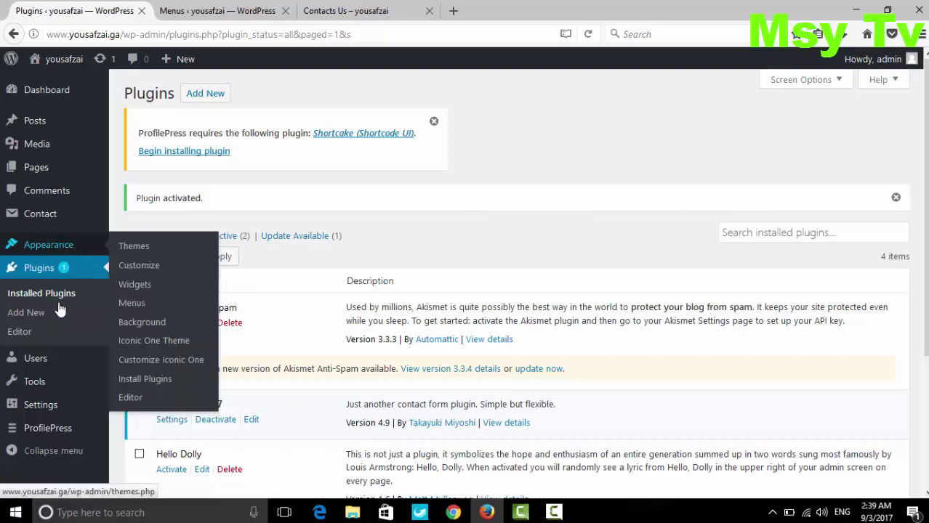
Examine the global page assignments and log-out redirection options in the ProfilePress general settings, and open the login form settings
mouse_move(55, 436)
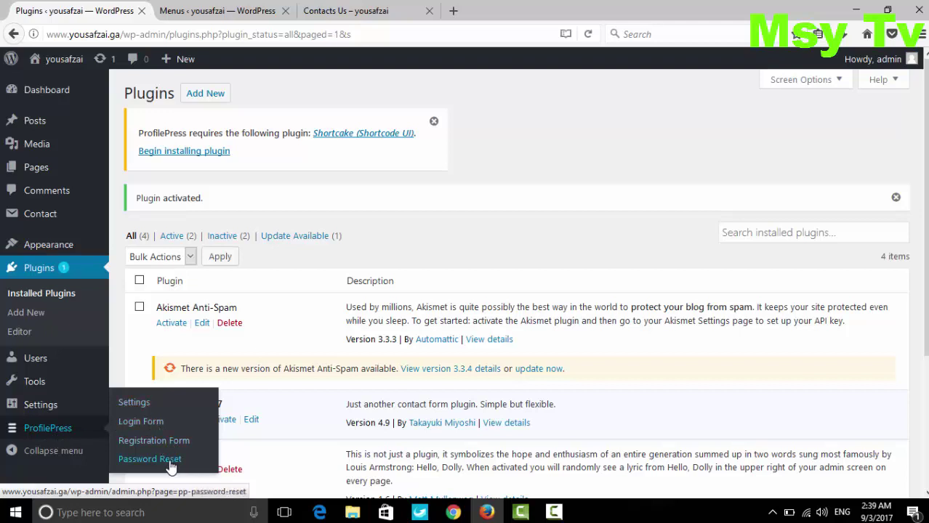
left_click(150, 405)
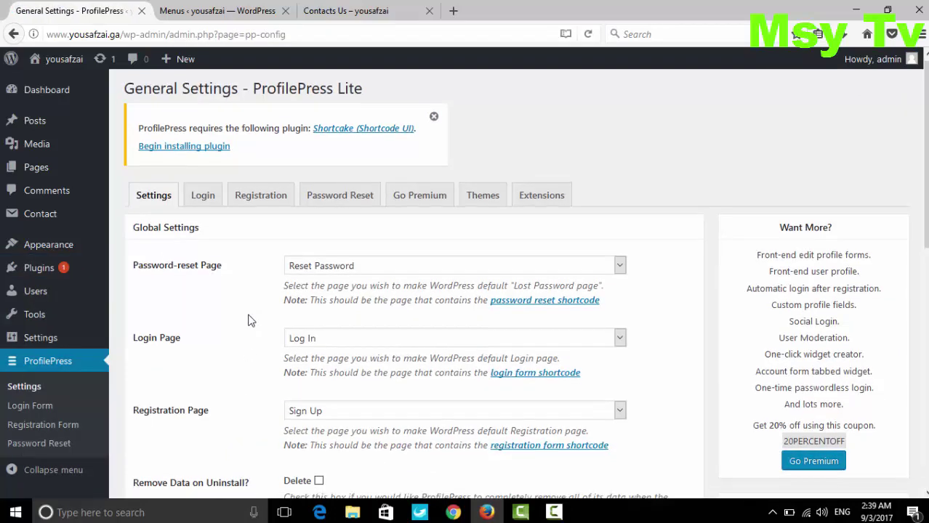
scroll(287, 322, "down", 4)
scroll(445, 278, "up", 1)
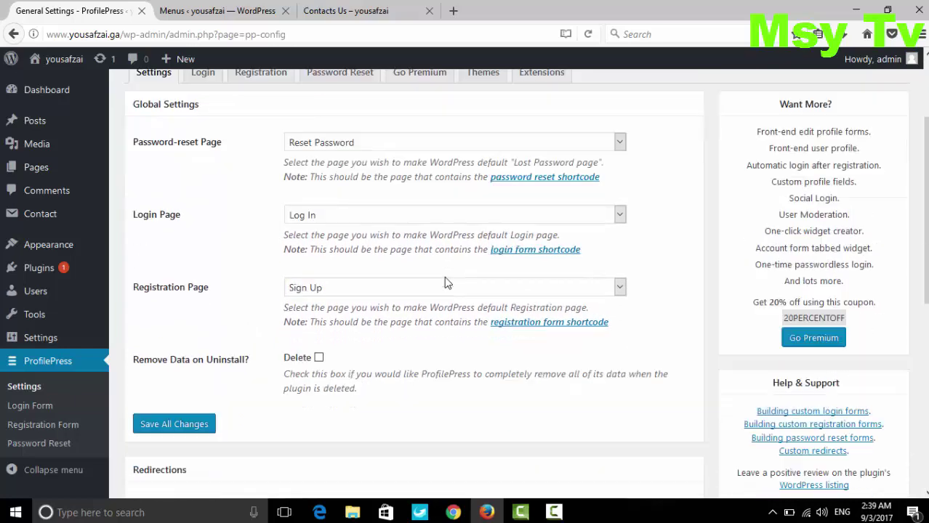
scroll(445, 278, "down", 7)
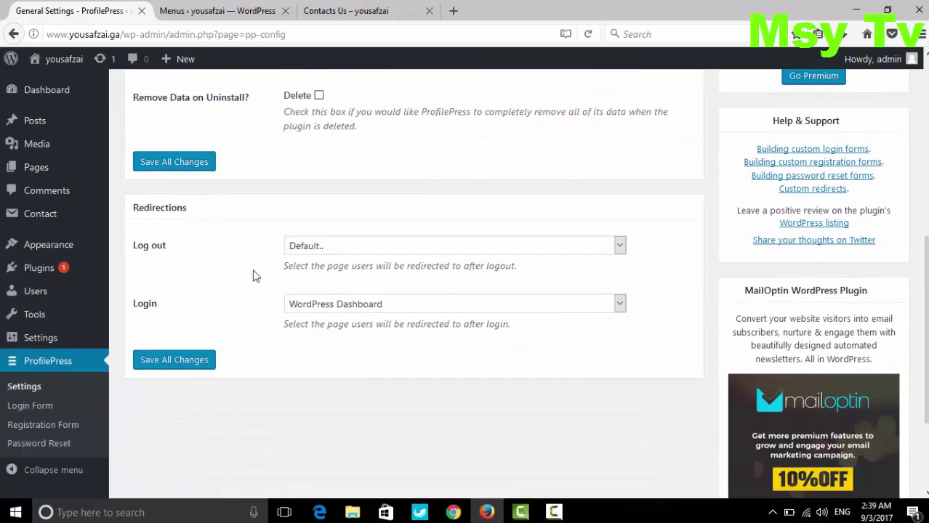
left_click(606, 248)
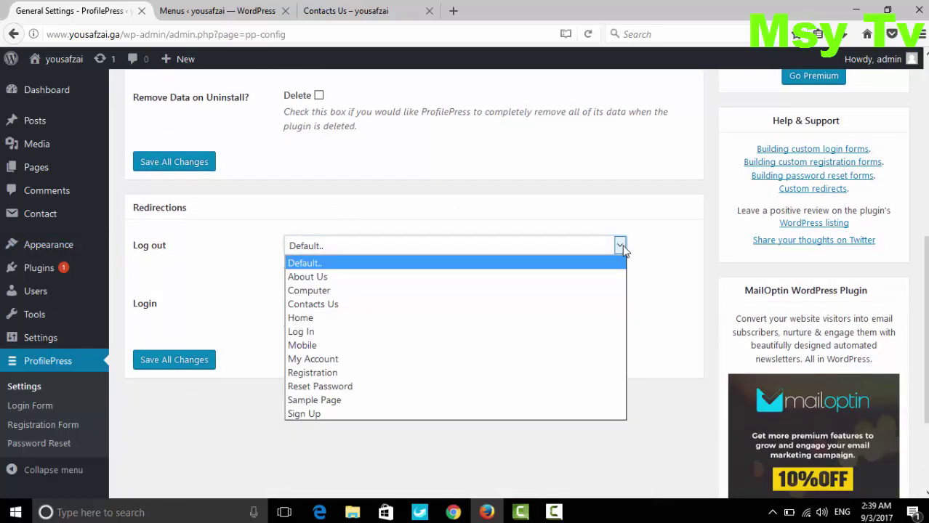
left_click(673, 256)
scroll(240, 354, "up", 5)
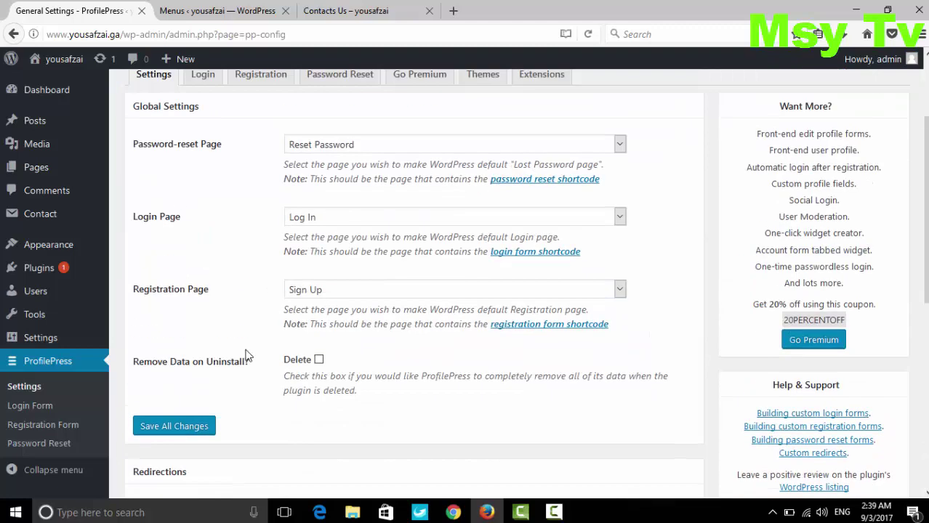
left_click(212, 210)
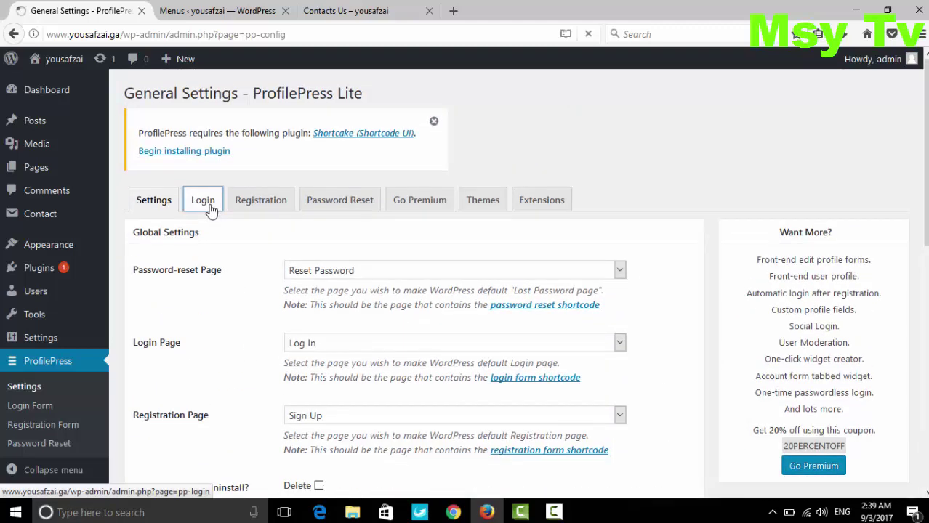
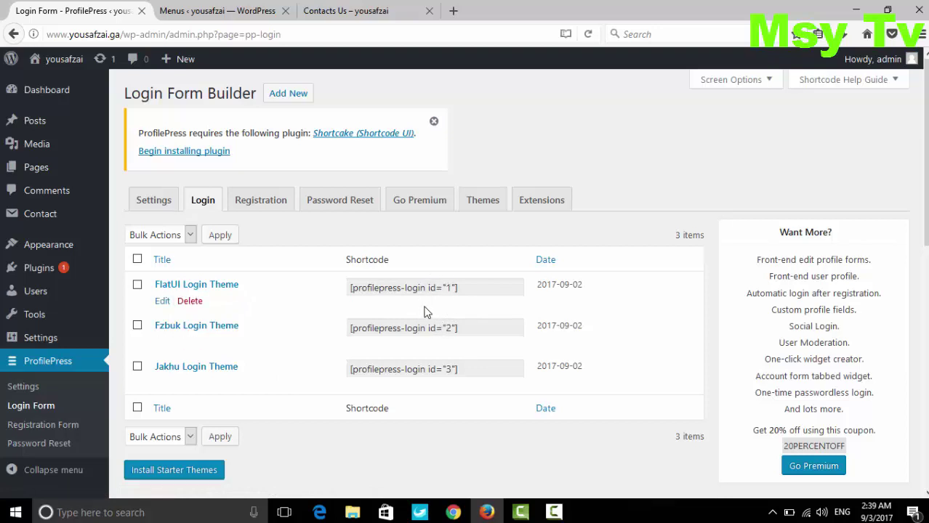
Copy the Jakhu Login Theme shortcode and open the Log In page for editing from the list of pages
left_click(456, 369)
key("ctrl+c")
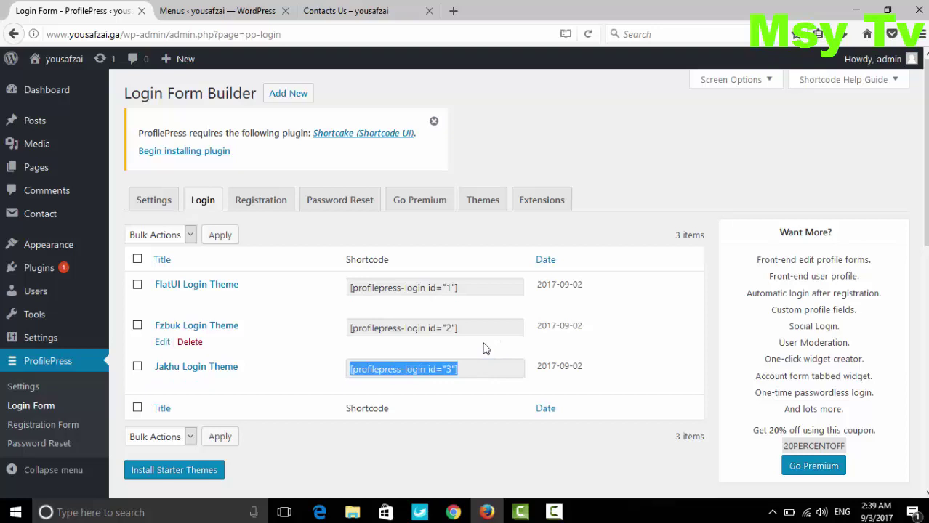
key("ctrl+Tab")
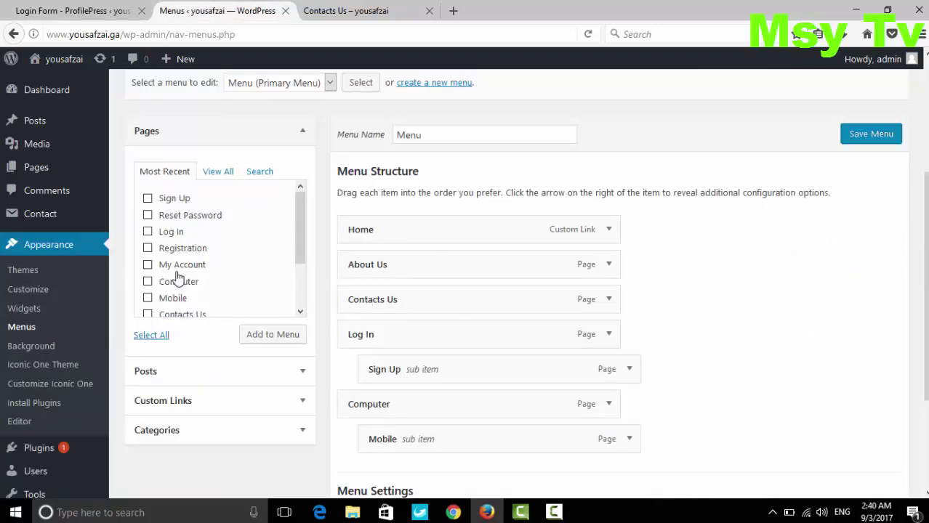
mouse_move(93, 129)
left_click(144, 123)
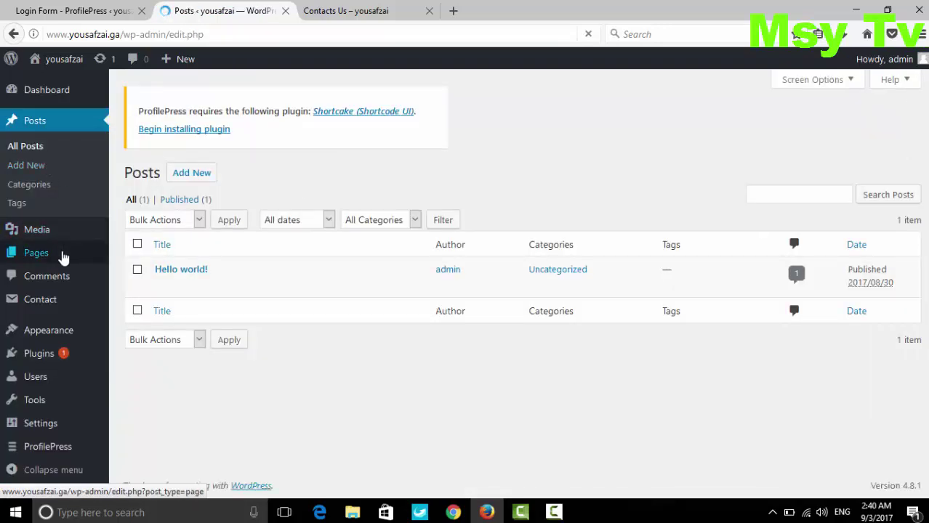
mouse_move(64, 259)
left_click(120, 254)
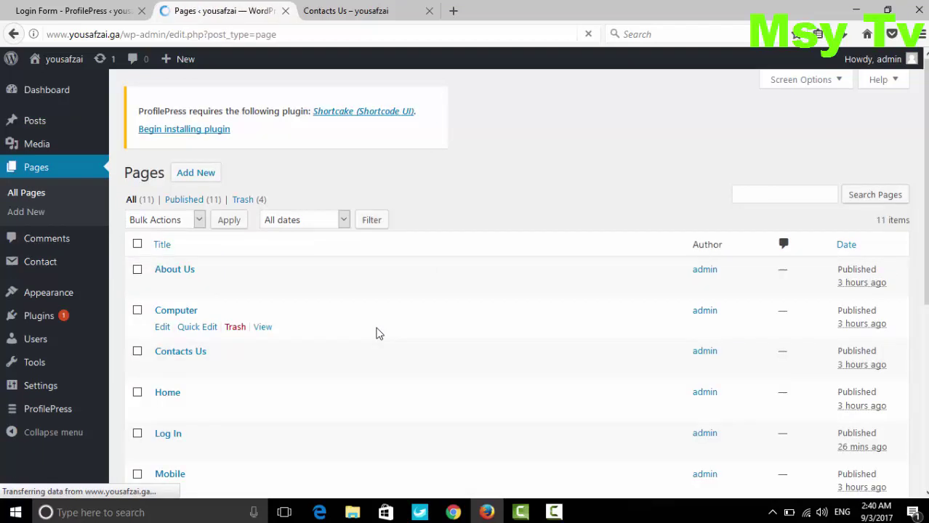
scroll(378, 334, "down", 3)
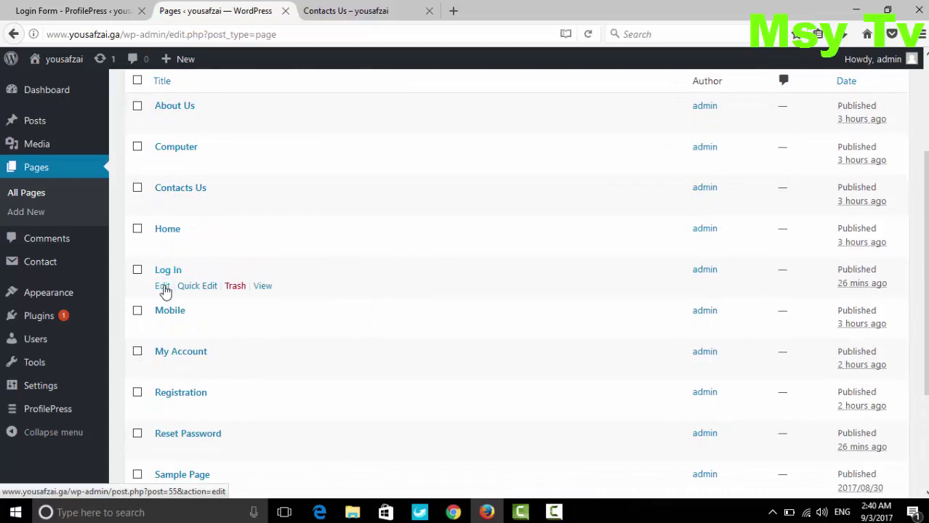
left_click(164, 288)
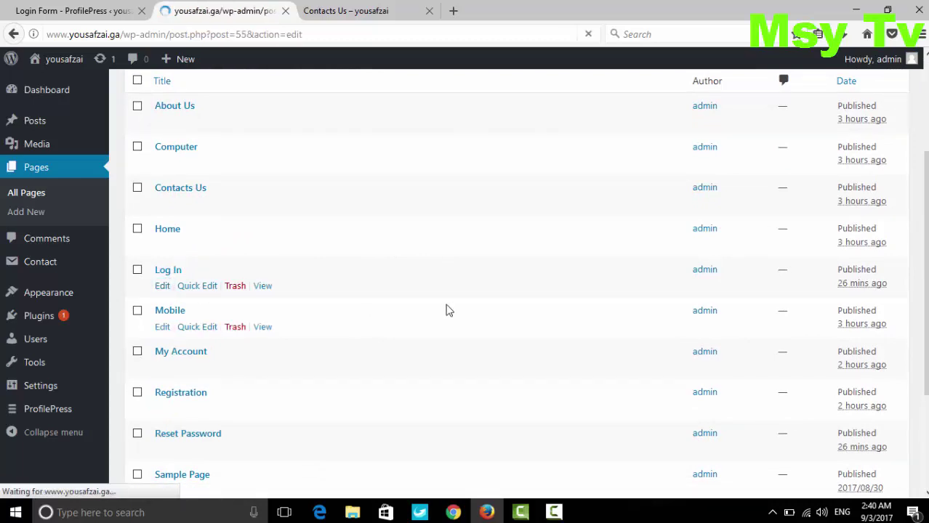
Open the Log In page on the live site, and return to its editor
left_click(350, 10)
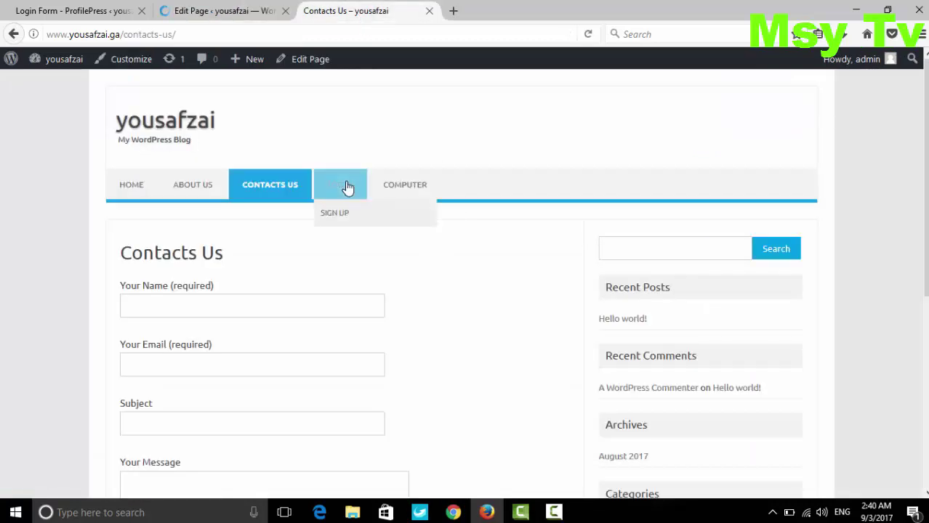
left_click(347, 187)
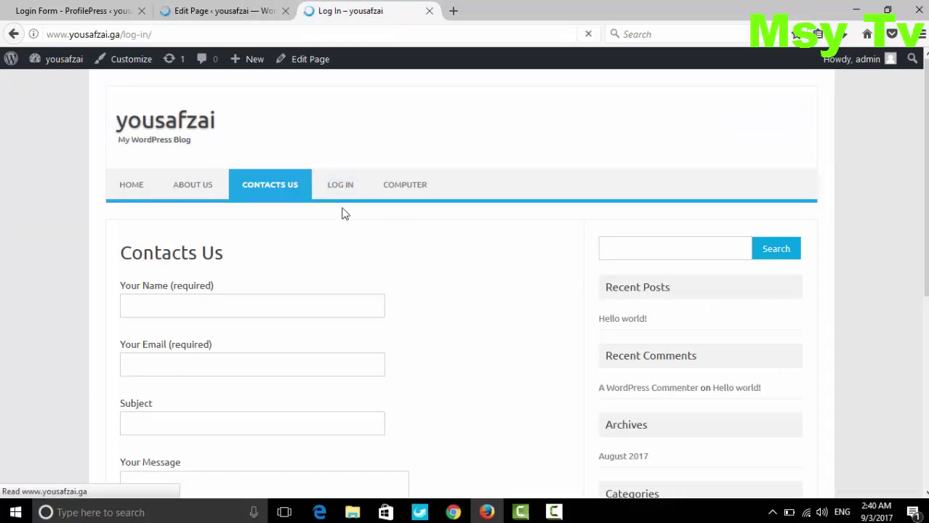
left_click(218, 10)
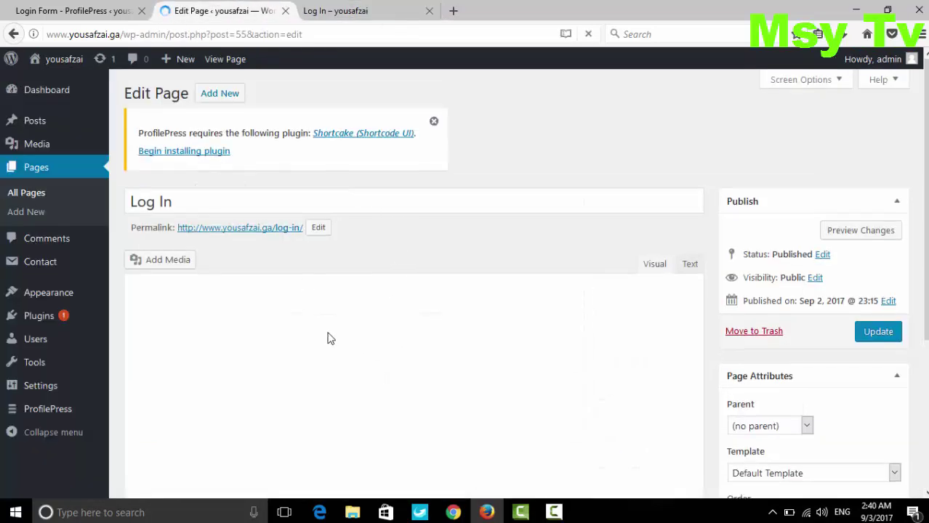
Insert the shortcode [profilepress-login id="3"] as the content of the Log In page and update the page
left_click(320, 331)
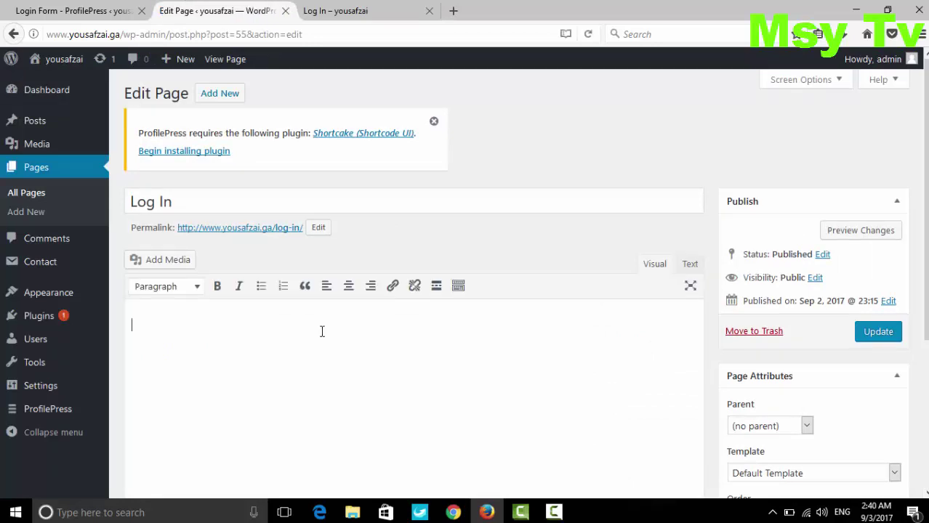
key("ctrl+v")
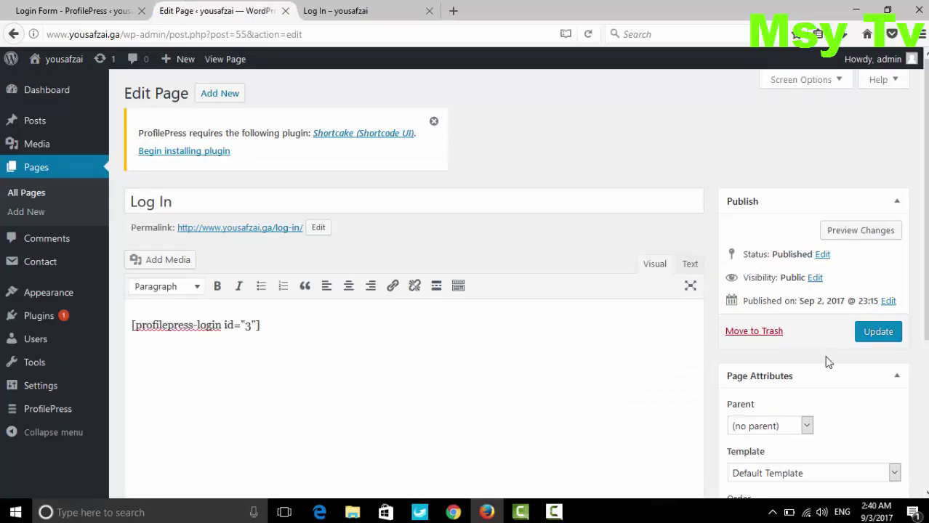
left_click(880, 332)
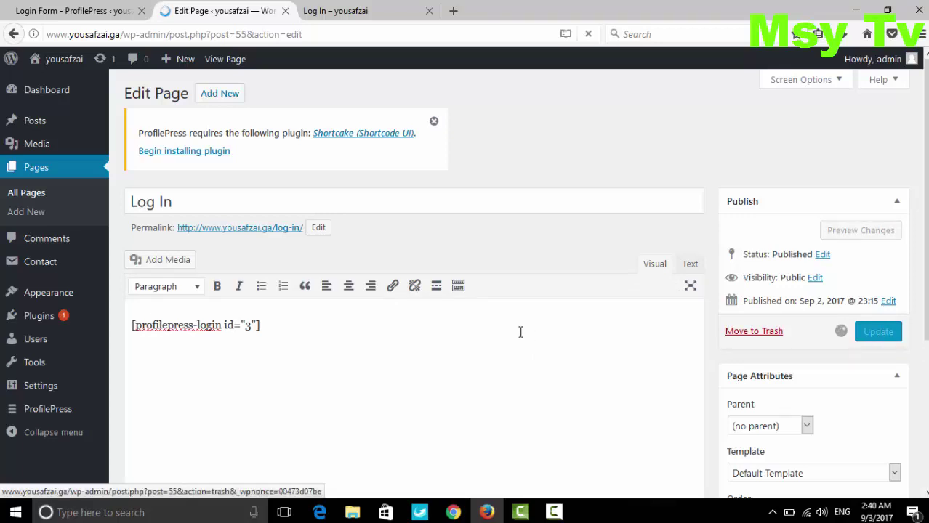
Reload the live Log In page and examine the sign-in form with its fields and links
left_click(396, 11)
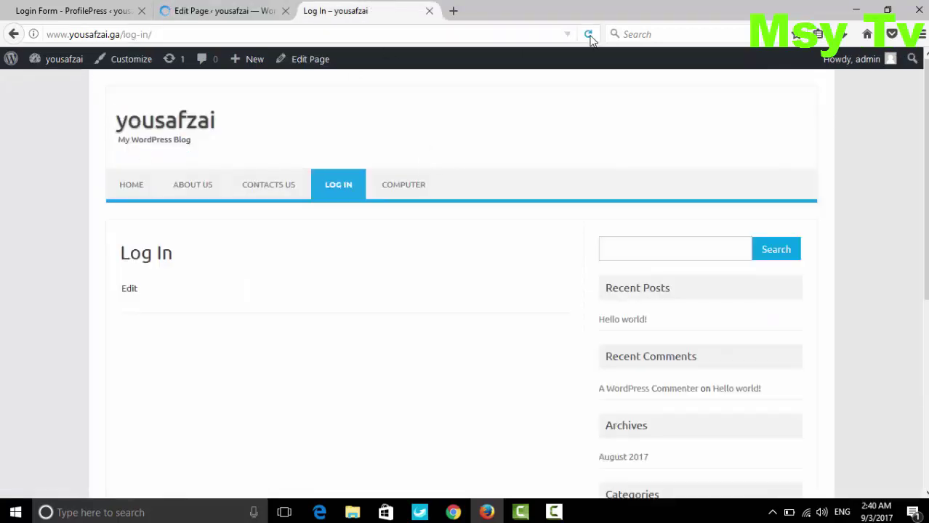
key("ctrl+r")
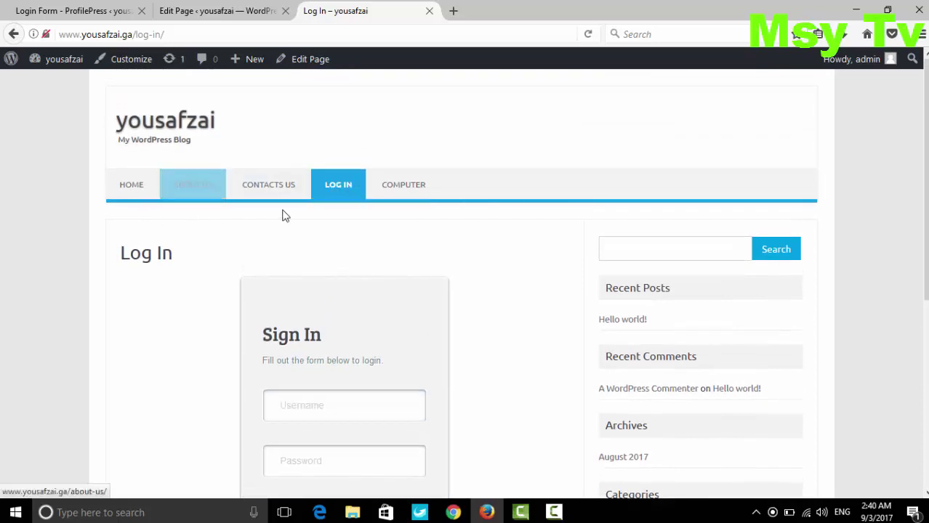
mouse_move(338, 206)
scroll(357, 216, "down", 5)
scroll(357, 213, "down", 2)
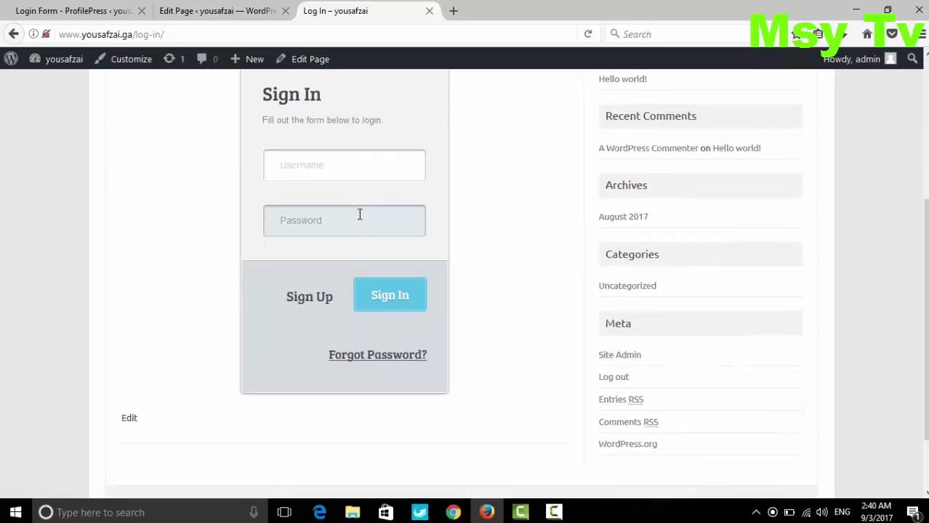
scroll(407, 248, "up", 5)
scroll(413, 247, "down", 3)
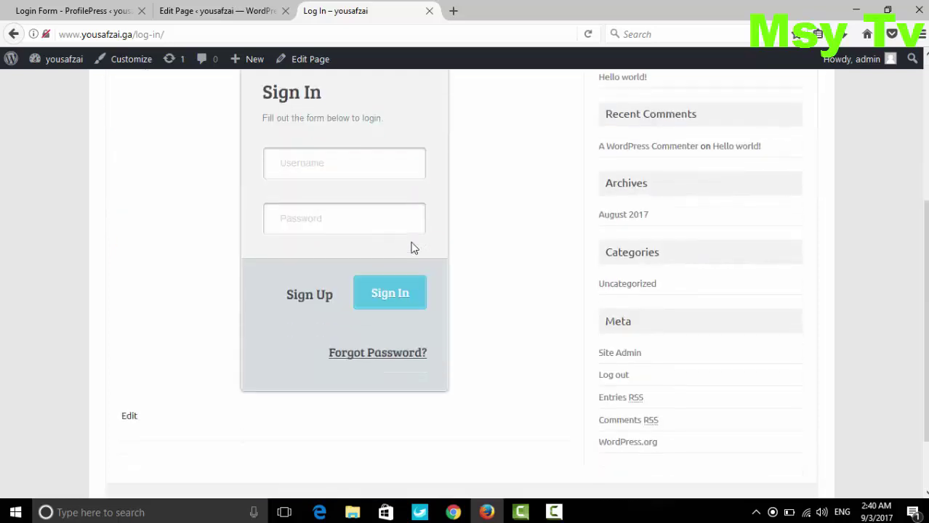
scroll(413, 247, "up", 1)
scroll(392, 232, "up", 3)
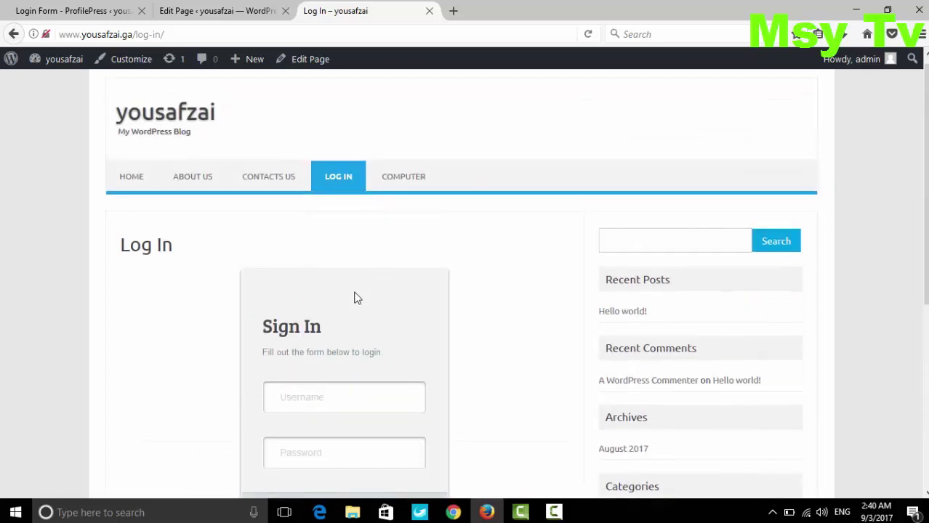
scroll(394, 290, "down", 2)
scroll(406, 276, "down", 1)
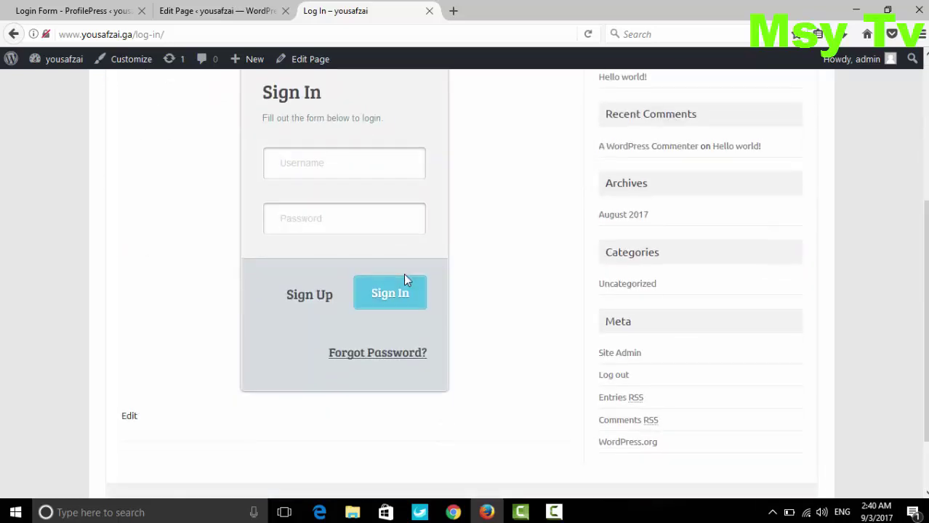
scroll(413, 277, "up", 2)
scroll(415, 294, "down", 2)
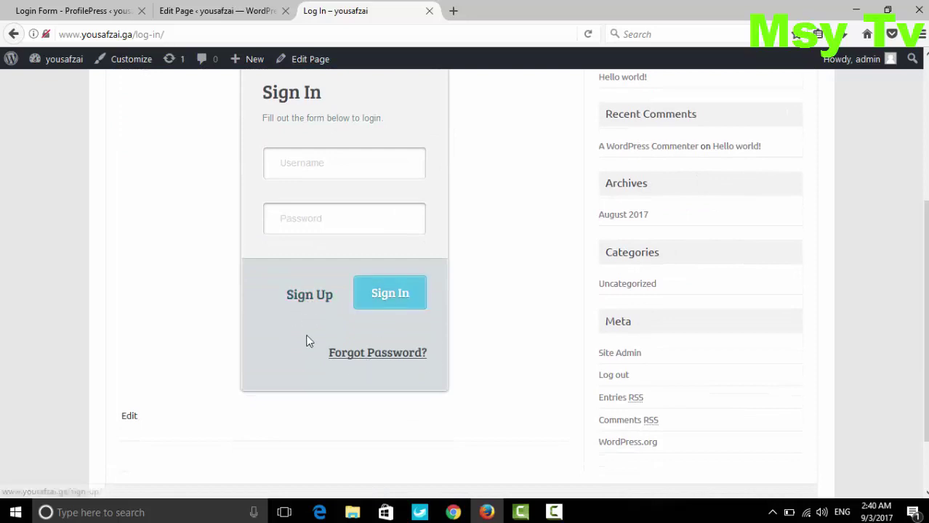
scroll(309, 320, "up", 2)
scroll(310, 298, "down", 2)
Follow the sign-in form's Sign Up link, check the Sign Up page's content, and go back to the Log In page
left_click(307, 304)
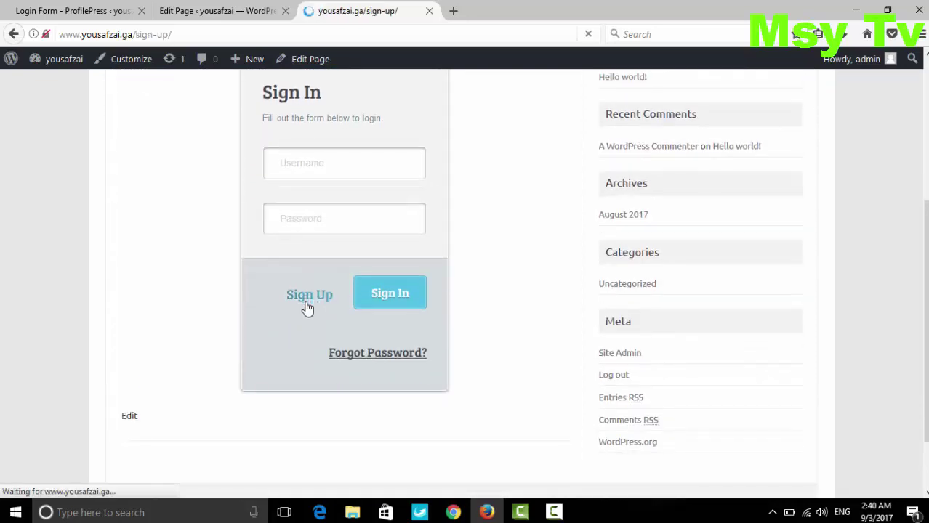
scroll(334, 298, "down", 3)
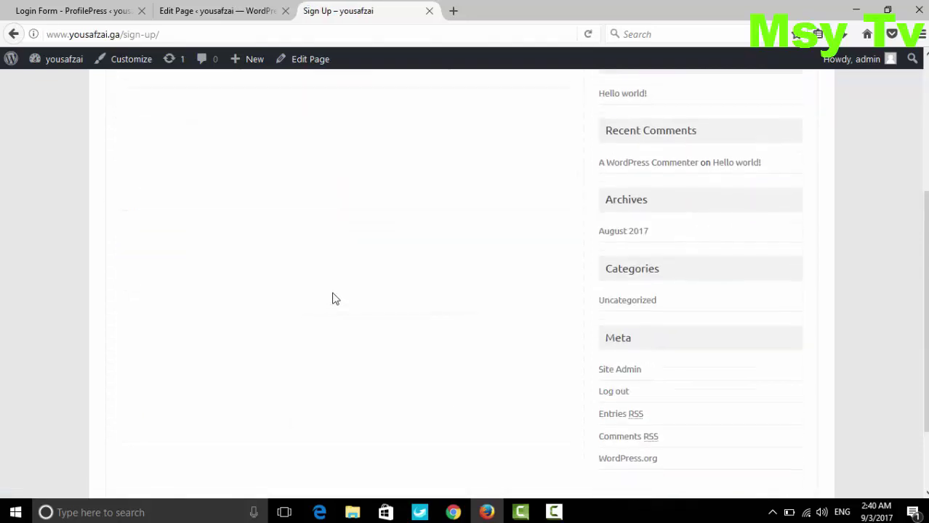
scroll(276, 287, "up", 3)
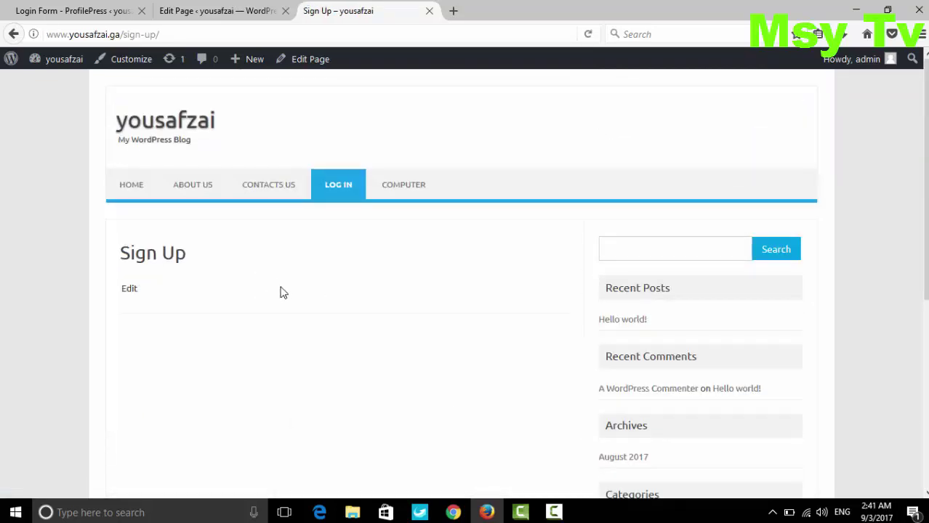
left_click(349, 195)
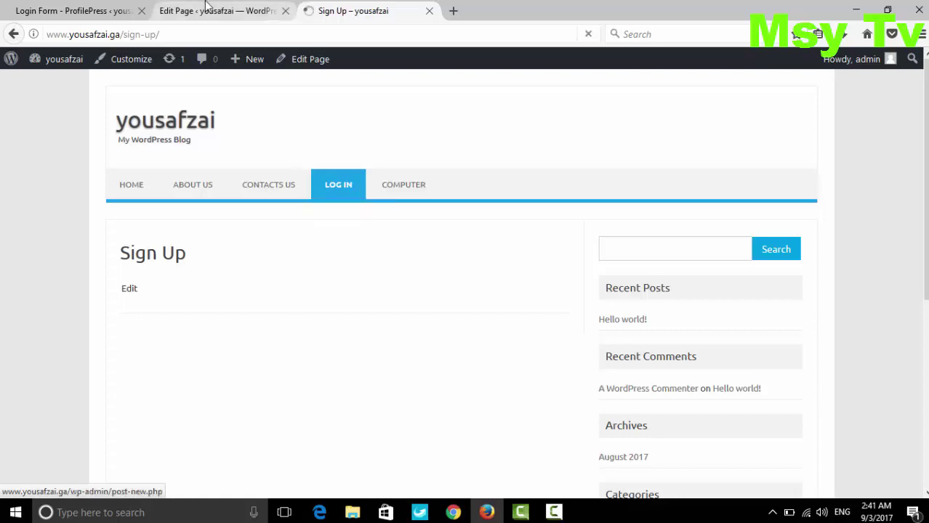
Bring up the site's list of pages, and copy the Jakhu Registration Theme shortcode from the ProfilePress registration forms
left_click(217, 10)
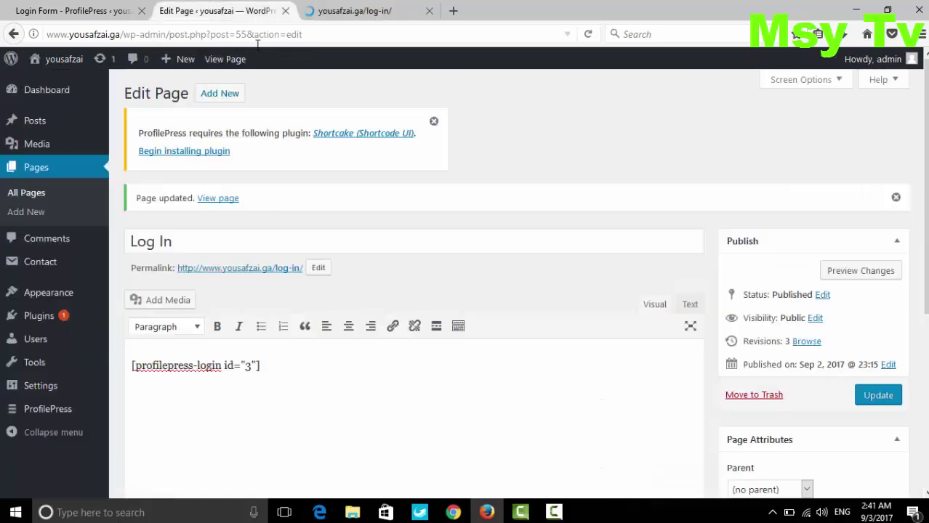
left_click(53, 173)
left_click(77, 11)
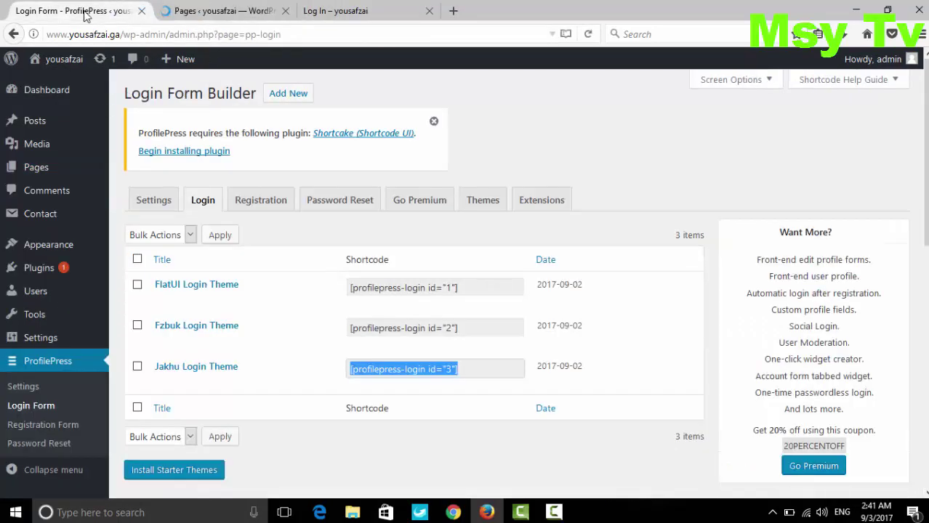
left_click(261, 207)
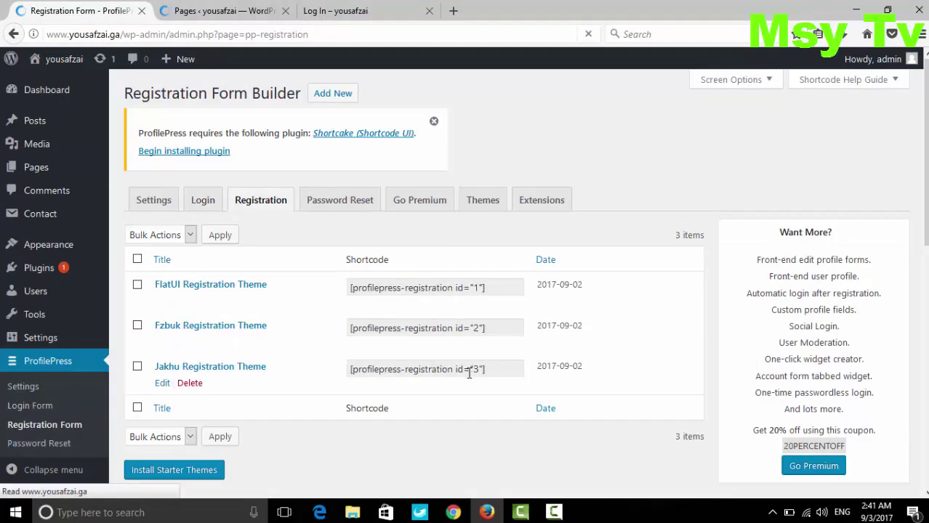
left_click_drag(441, 371, 468, 372)
left_click(469, 371)
key("ctrl+c")
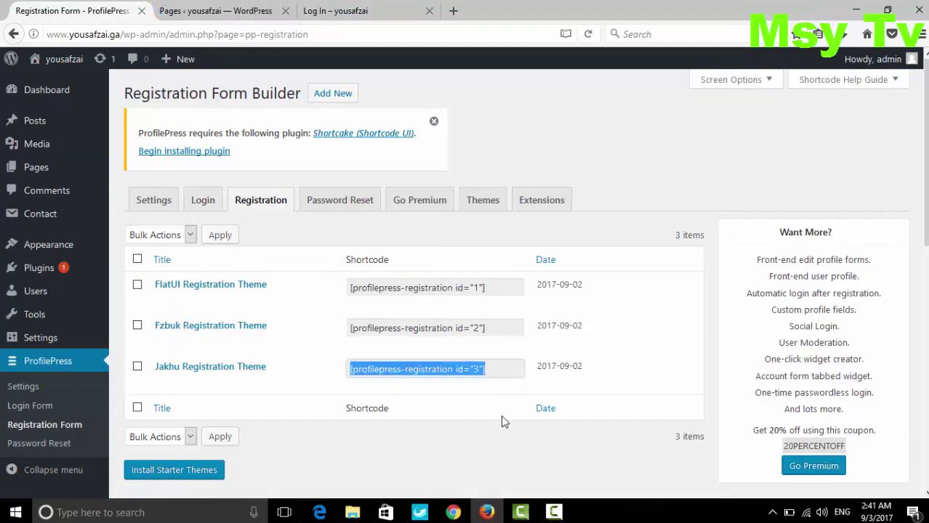
Insert the shortcode [profilepress-registration id="3"] as the content of the Sign Up page and update the page
left_click(230, 11)
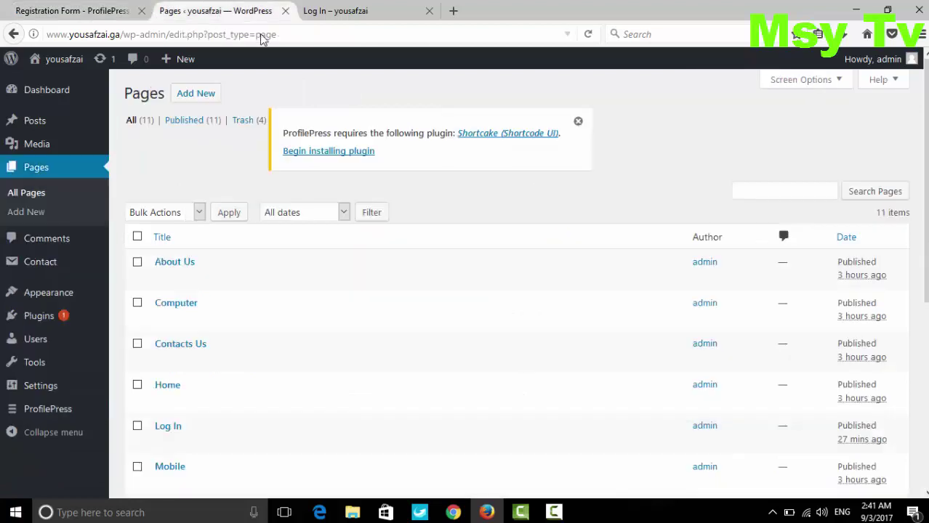
scroll(321, 291, "down", 5)
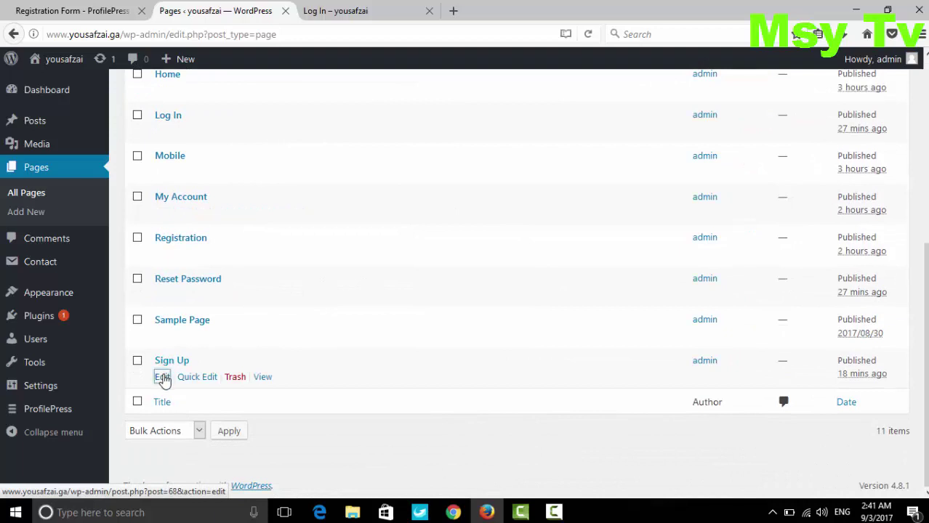
left_click(162, 377)
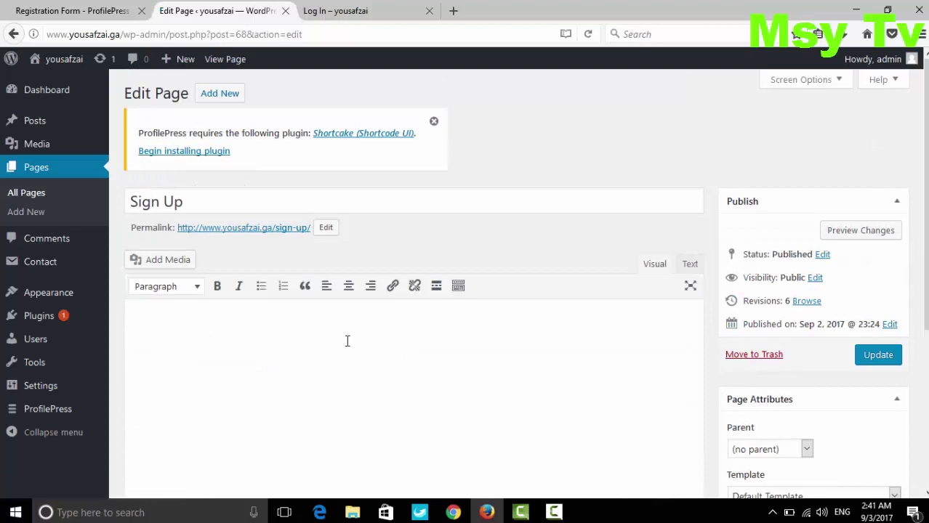
key("ctrl+v")
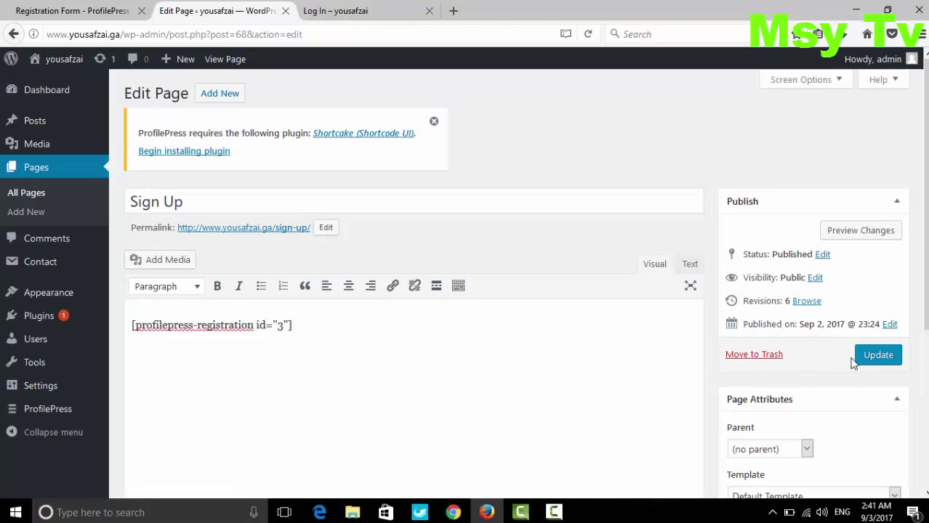
left_click(880, 360)
Look over the live Log In page and open the Sign Up page from the site's navigation
left_click(335, 11)
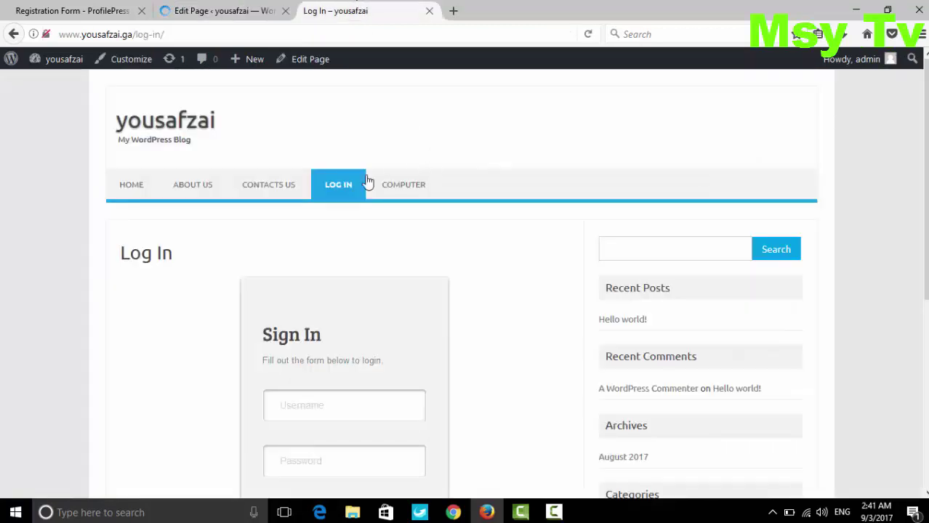
mouse_move(359, 185)
scroll(345, 227, "down", 2)
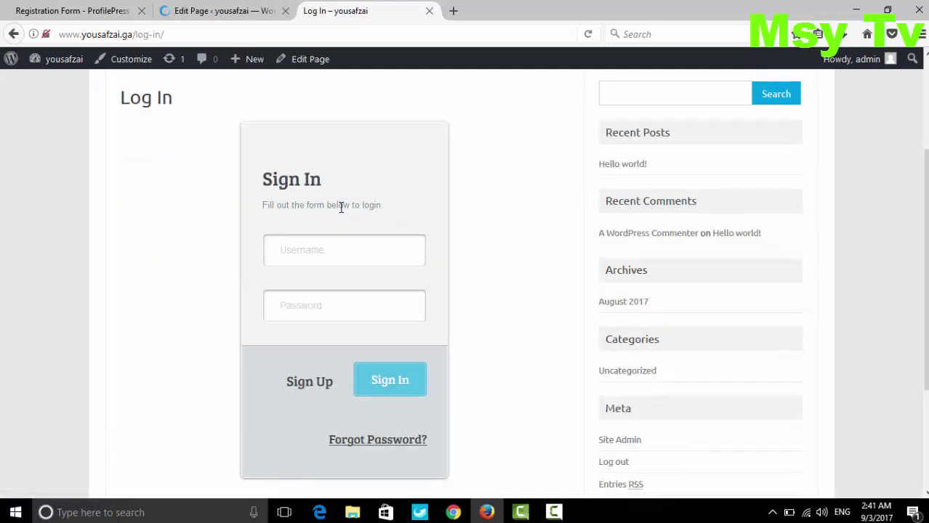
scroll(344, 196, "up", 2)
left_click(396, 231)
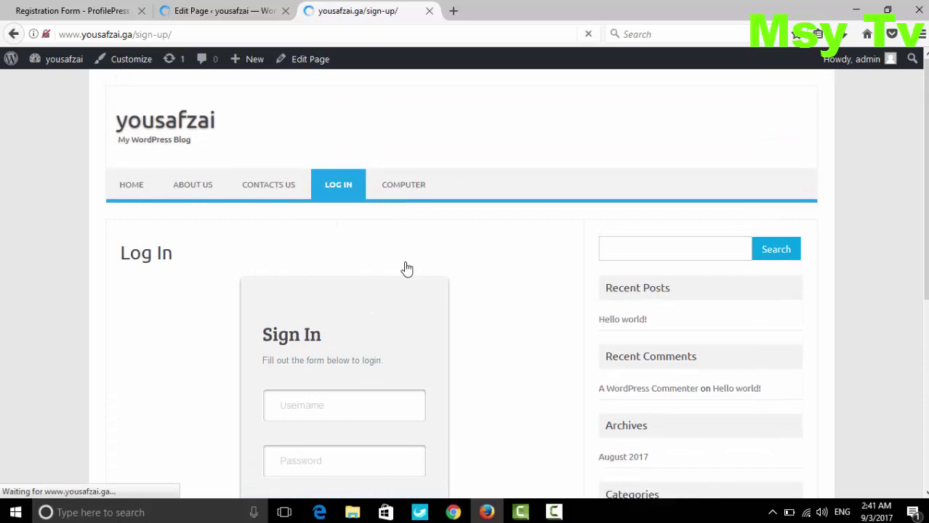
Look over the registration form on the live Sign Up page, down to its Register button
scroll(406, 269, "down", 5)
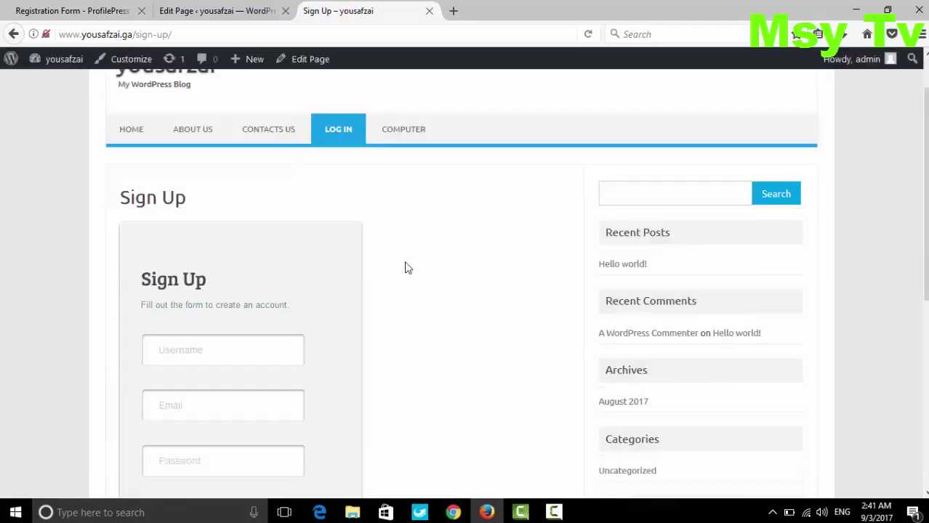
scroll(408, 268, "down", 2)
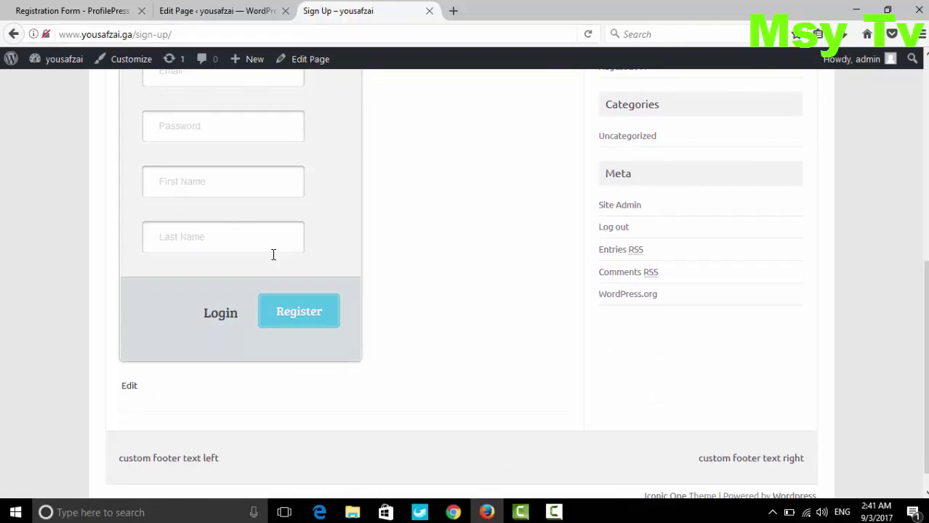
left_click(310, 317)
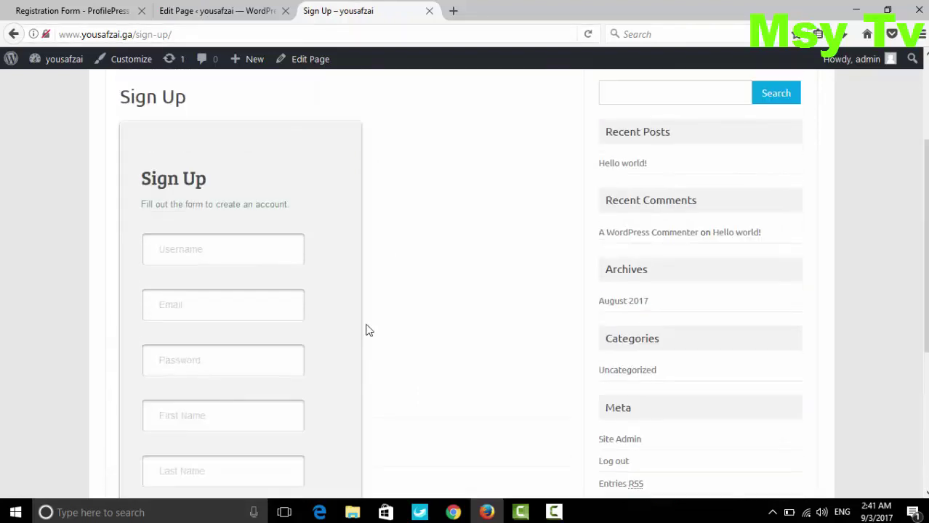
scroll(367, 329, "up", 10)
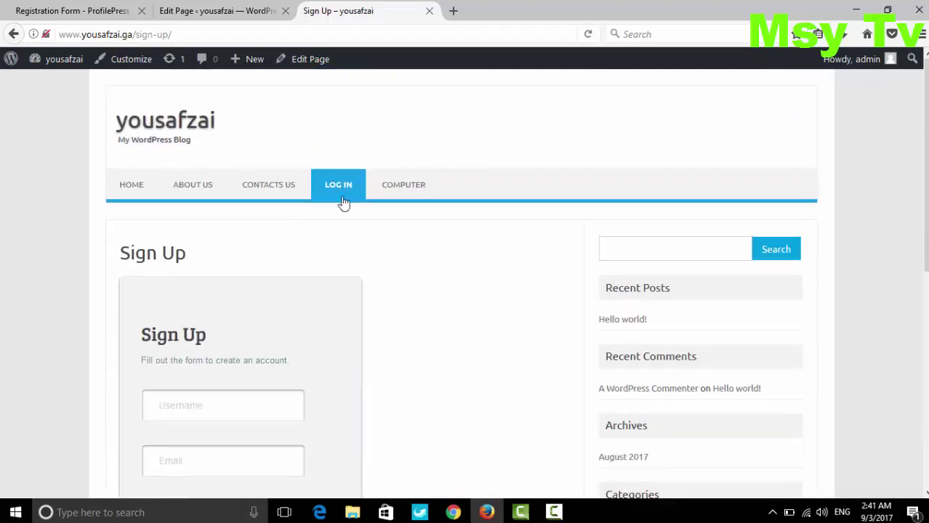
Open the Log In page from the site's navigation and follow the sign-in form's Sign Up link
left_click(345, 195)
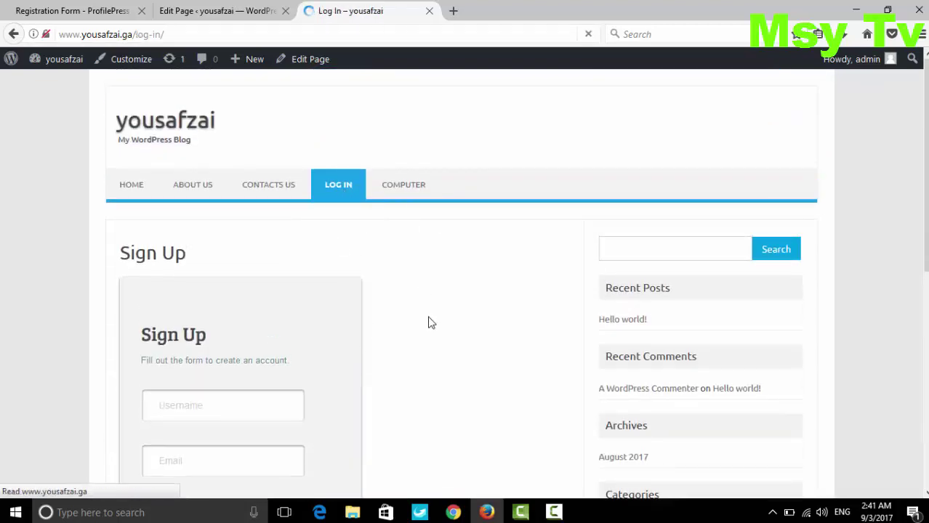
scroll(429, 322, "down", 3)
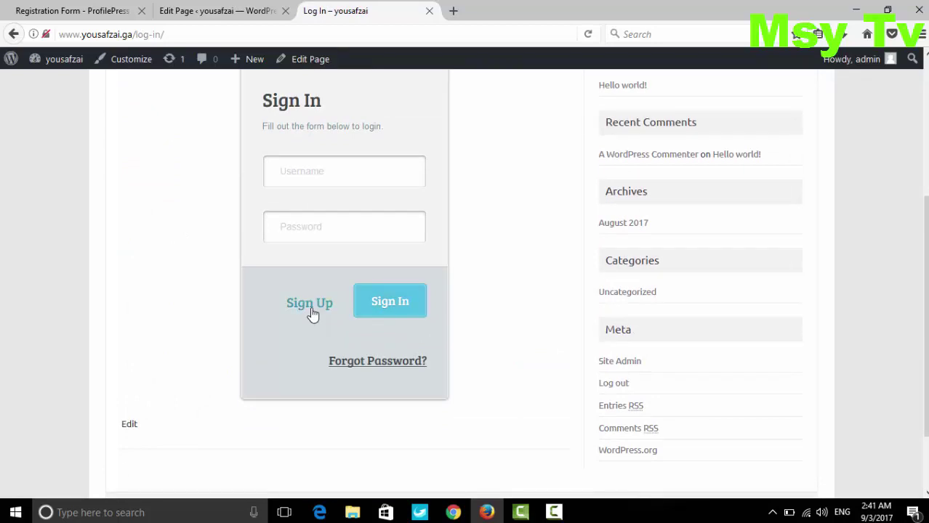
left_click(312, 313)
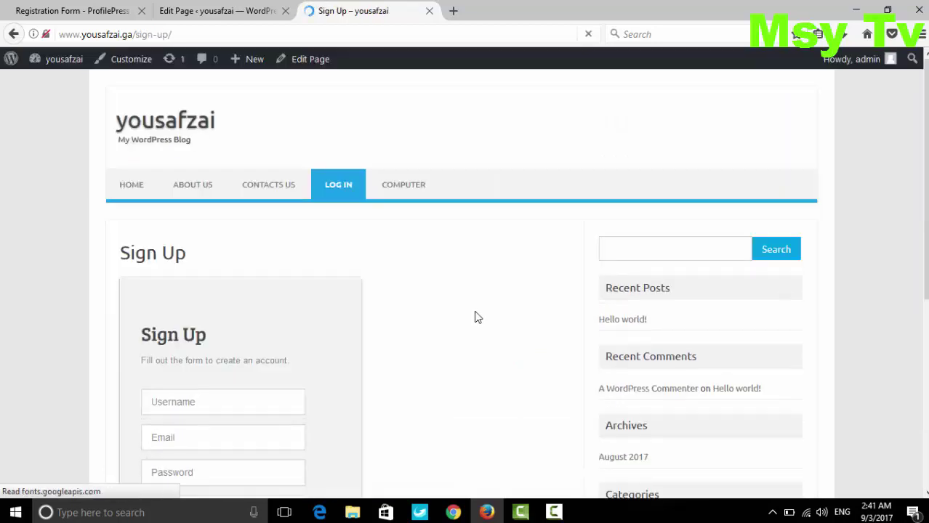
Examine the whole Sign Up page reached from the sign-in form, including its Login and Register options
scroll(471, 317, "down", 2)
scroll(468, 316, "down", 5)
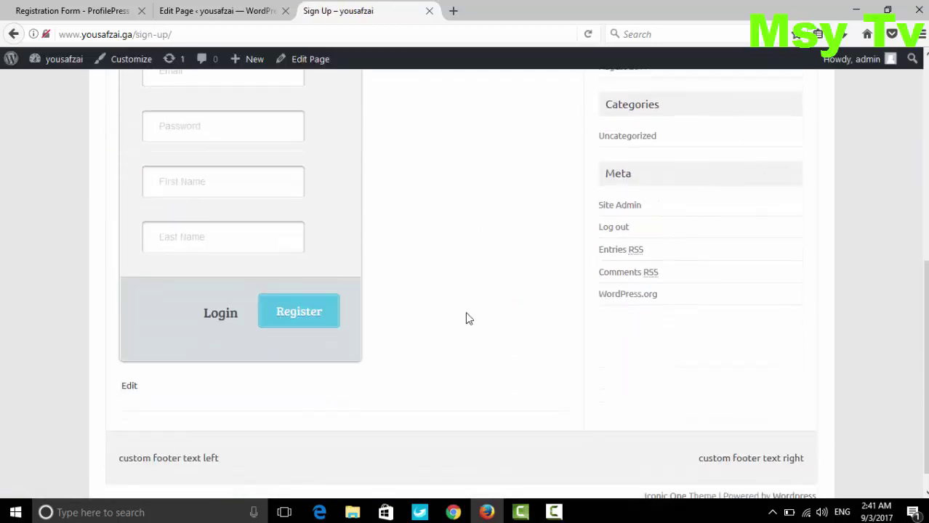
scroll(465, 318, "up", 2)
scroll(451, 323, "down", 2)
scroll(436, 325, "up", 5)
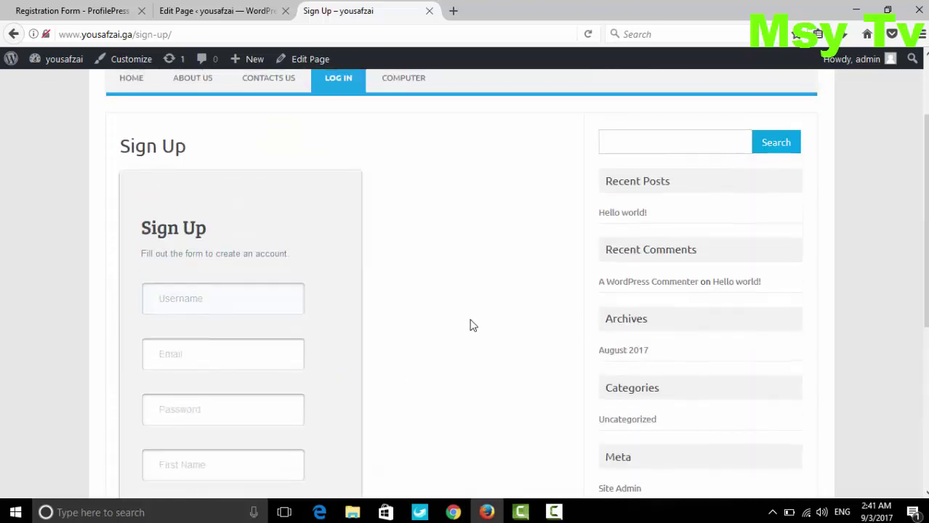
scroll(367, 107, "up", 2)
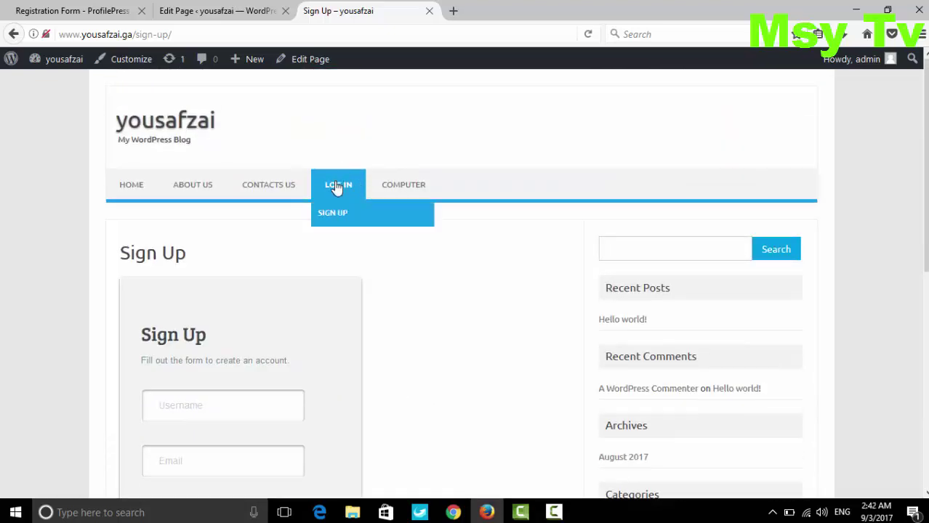
Go to the Log In page, and open and look over the Contacts Us page's form
left_click(347, 186)
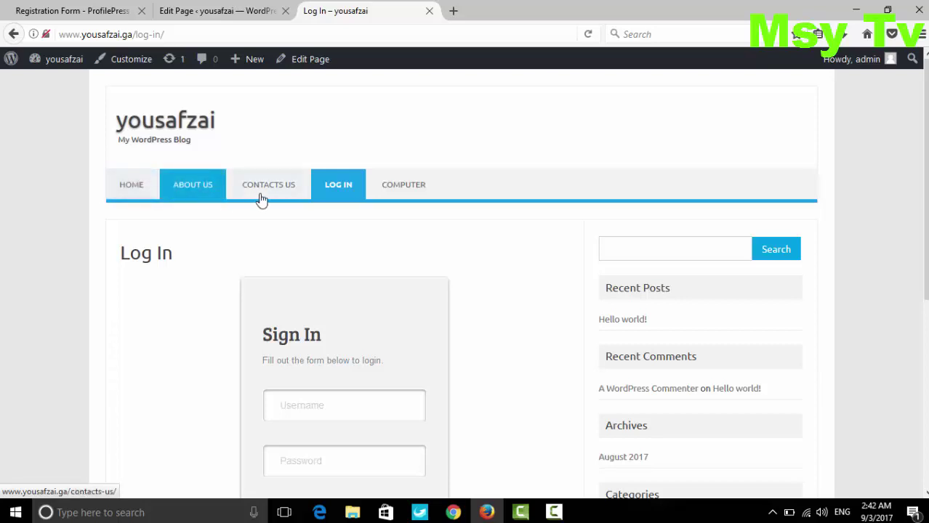
mouse_move(401, 186)
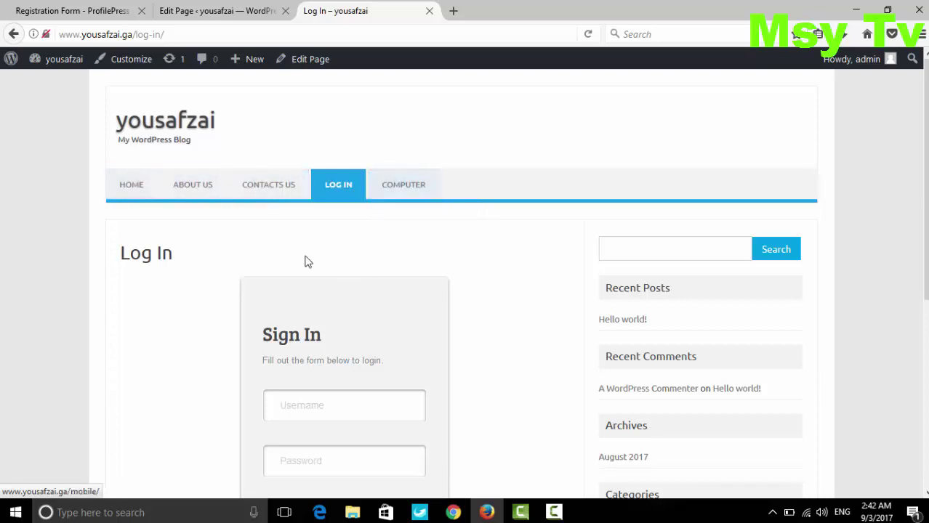
left_click(287, 188)
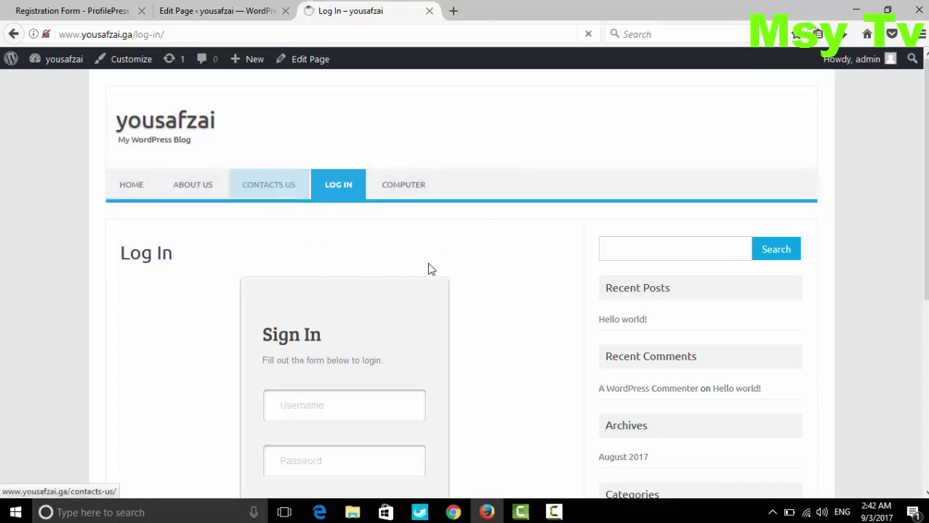
scroll(427, 299, "down", 5)
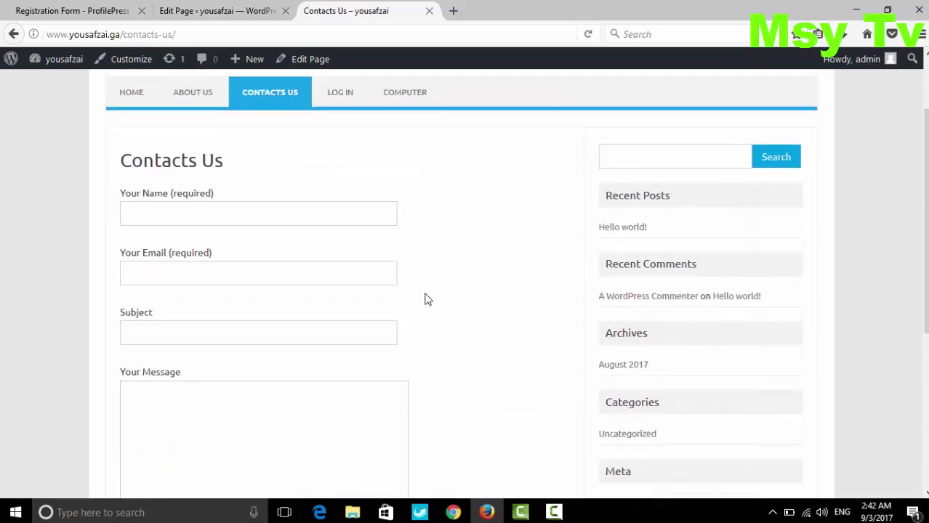
scroll(428, 299, "up", 5)
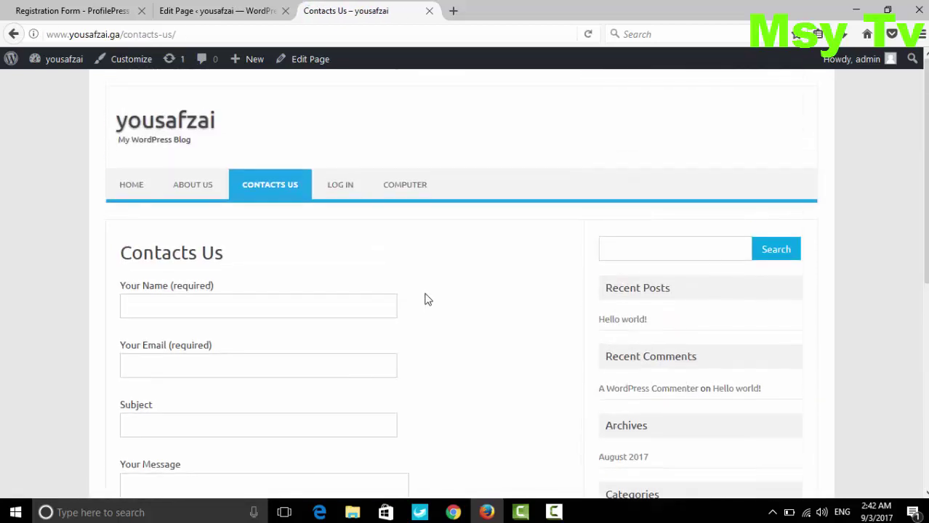
Return to the Log In page, look over the sign-in form, and open Sign Up from the site's navigation
left_click(353, 190)
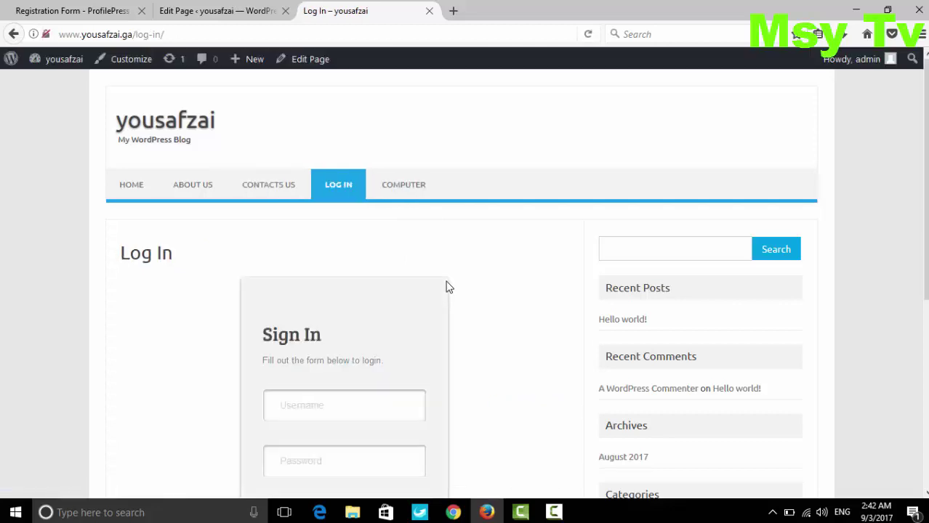
scroll(448, 287, "down", 4)
scroll(448, 287, "up", 2)
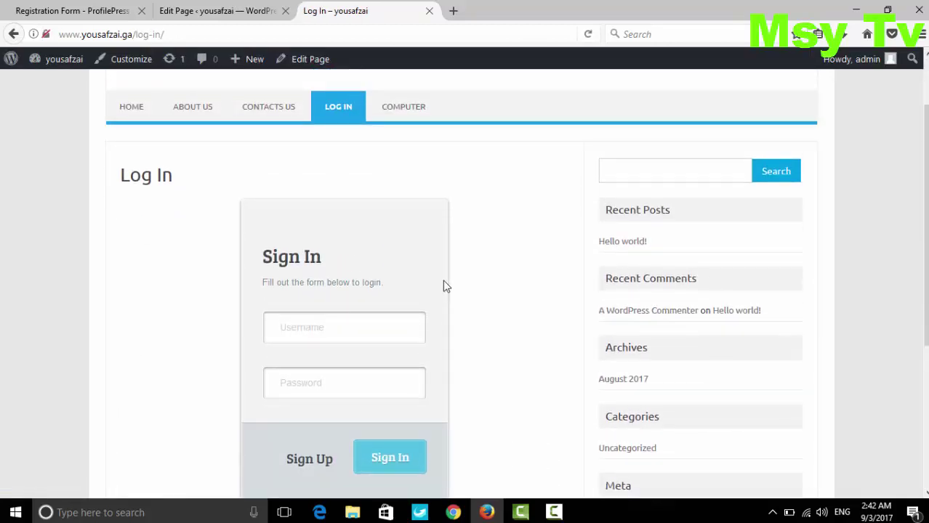
mouse_move(346, 125)
left_click(346, 144)
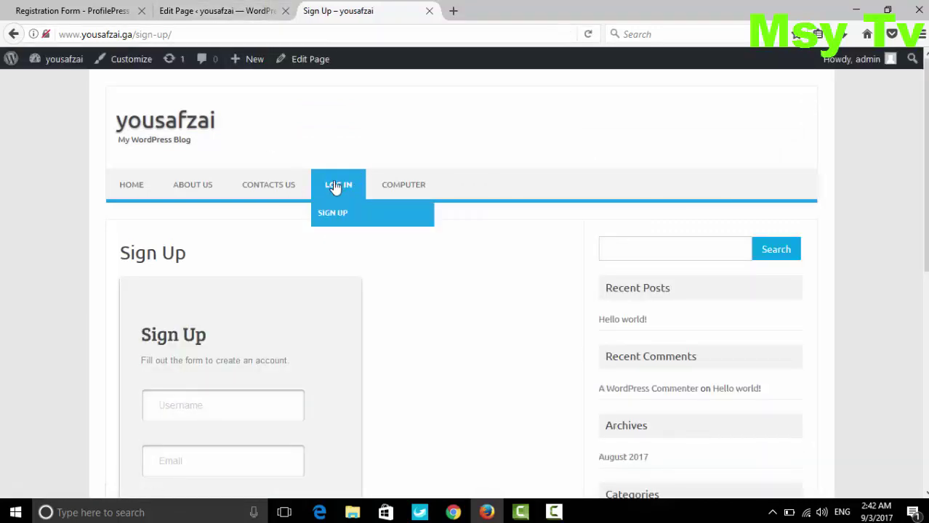
left_click(358, 210)
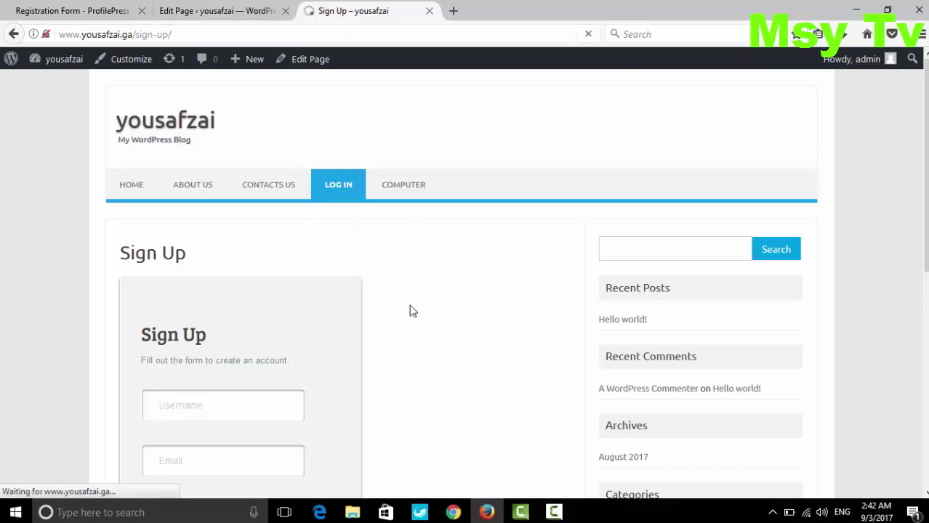
mouse_move(348, 185)
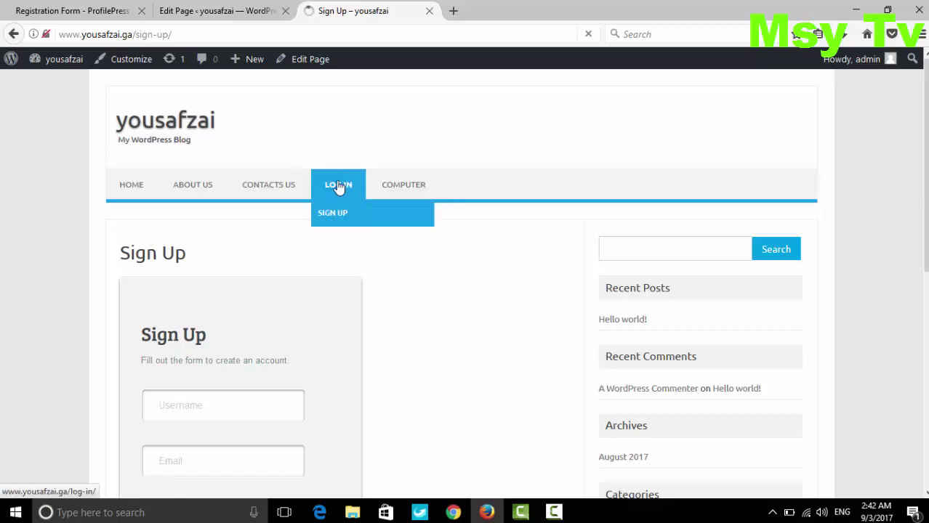
Bring up the structure of the site's primary menu in the WordPress dashboard
left_click(225, 13)
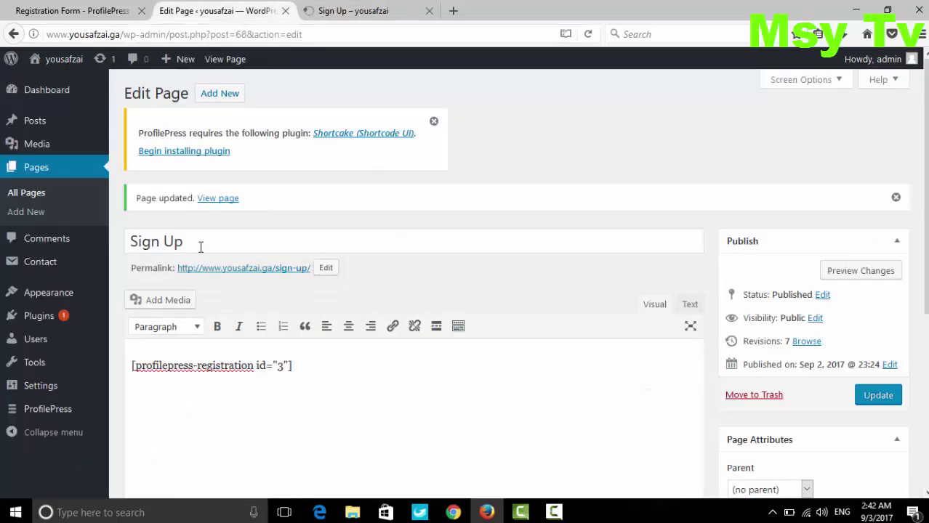
mouse_move(69, 295)
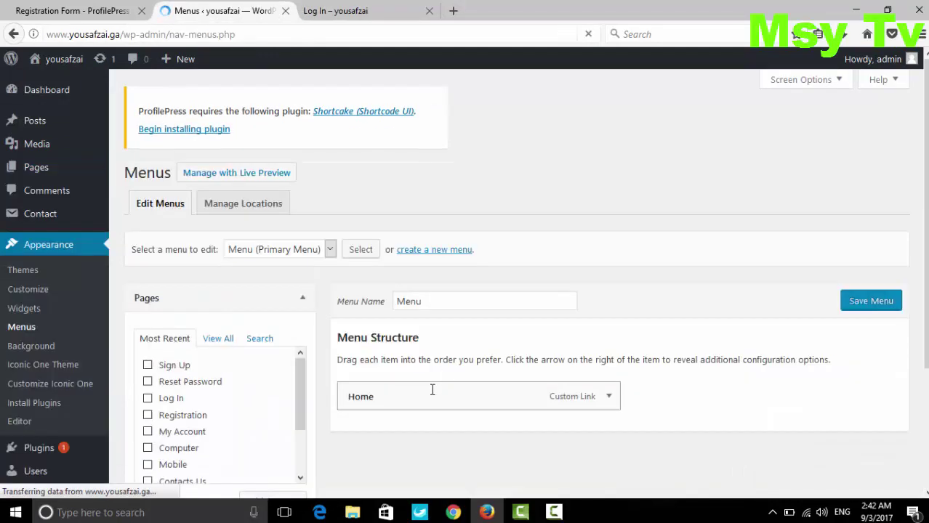
scroll(450, 353, "down", 4)
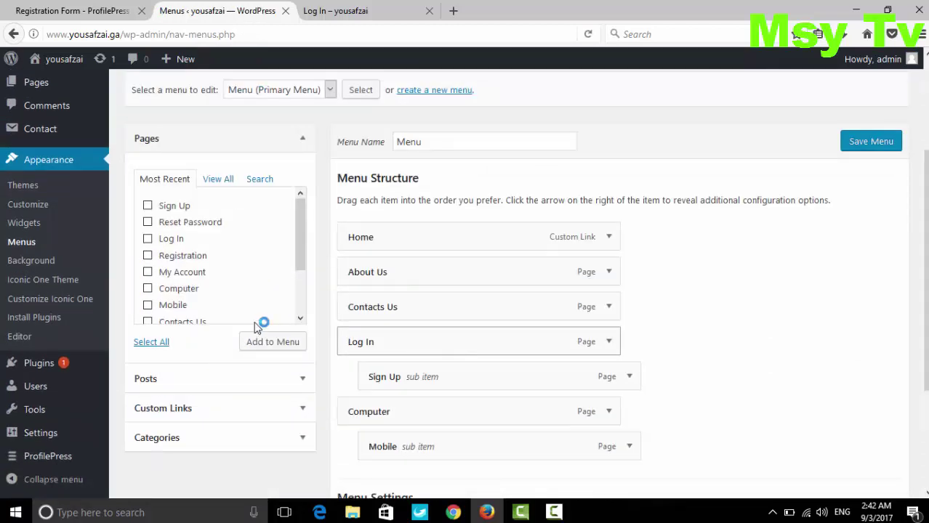
Change the Log In menu item's navigation label to "Sing In" and save the menu
left_click(608, 343)
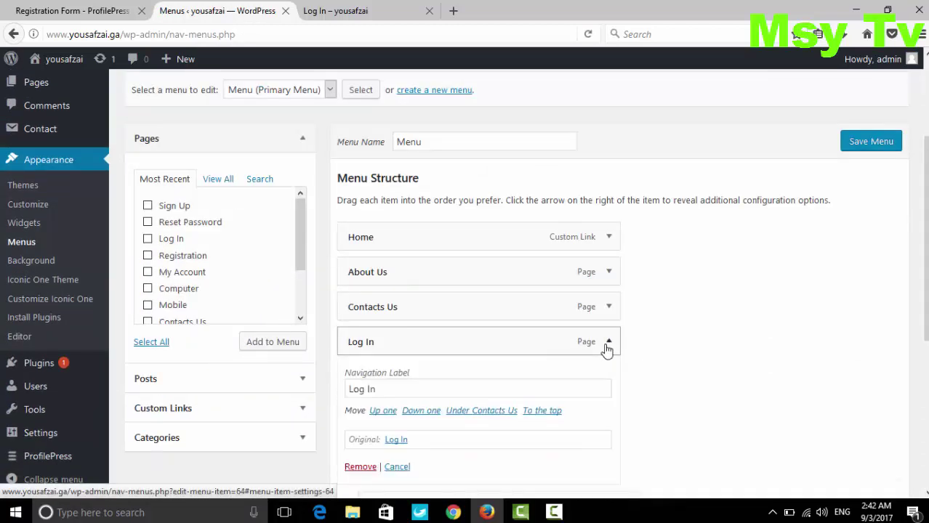
left_click_drag(369, 391, 352, 393)
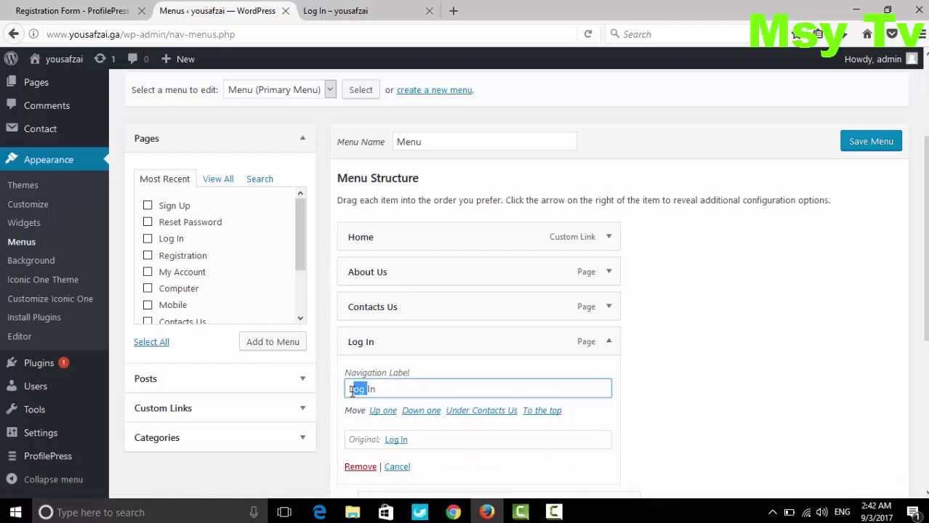
key("BackSpace")
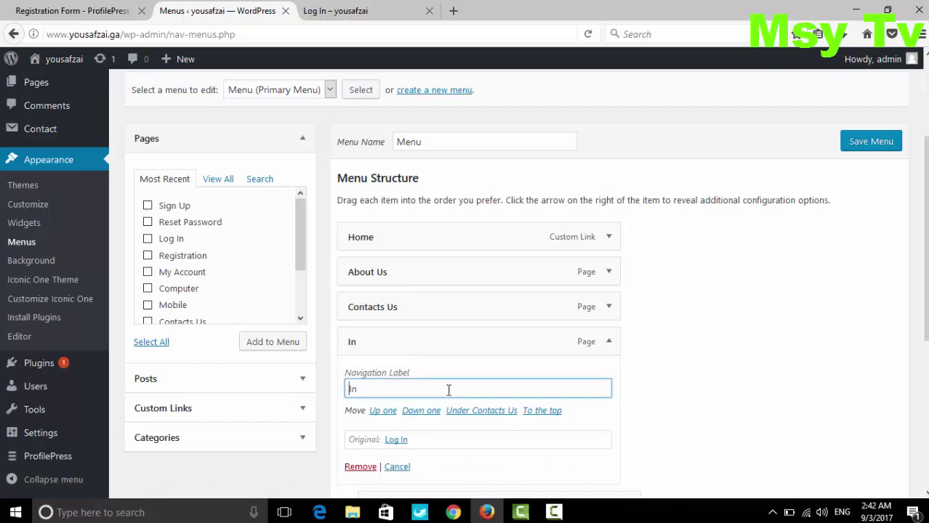
scroll(449, 390, "down", 3)
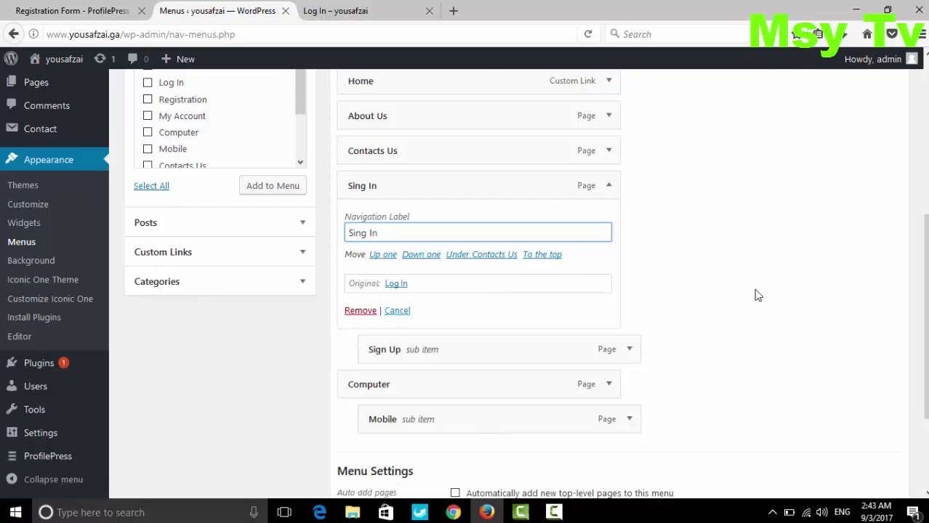
left_click(782, 285)
scroll(791, 282, "up", 2)
scroll(791, 282, "up", 1)
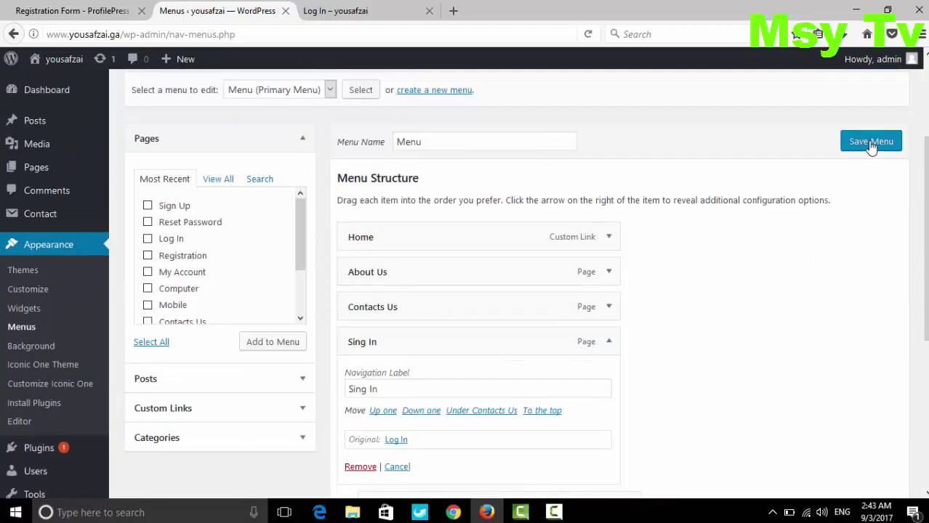
left_click(871, 142)
Check the renamed menu item on the live site, and follow the sign-in form's Sign Up link to the registration form
left_click(341, 10)
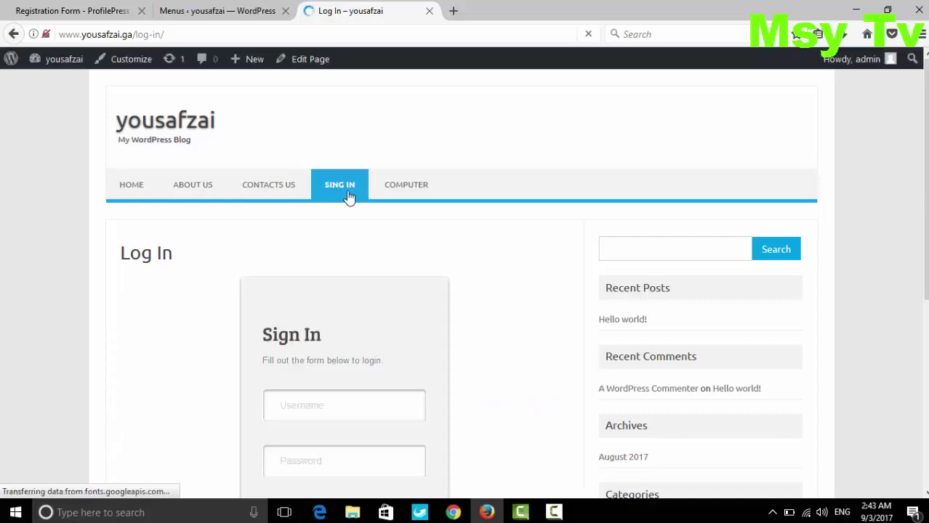
scroll(407, 260, "down", 3)
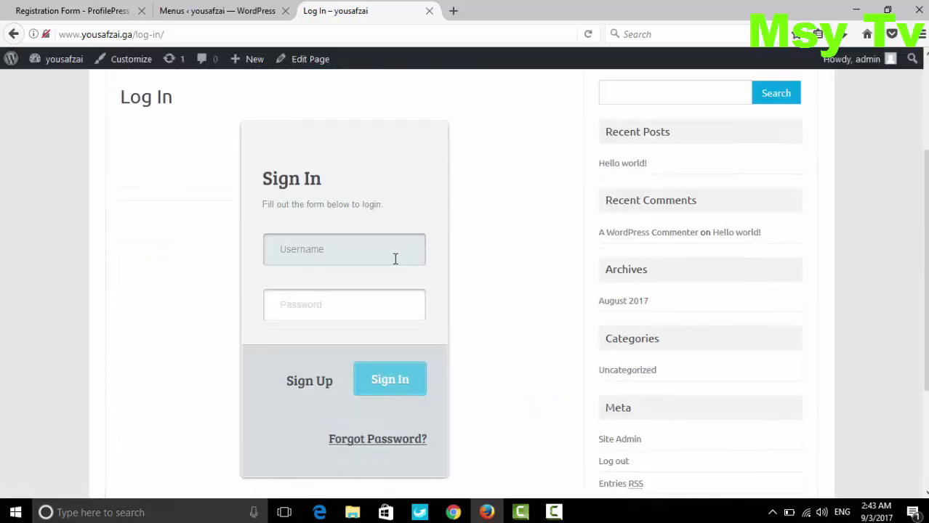
left_click(314, 382)
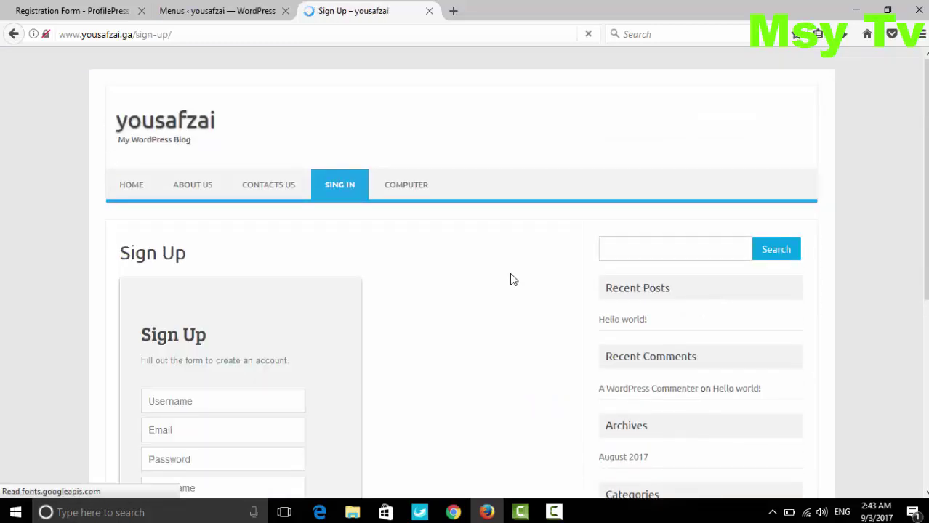
scroll(512, 278, "down", 3)
scroll(512, 279, "down", 3)
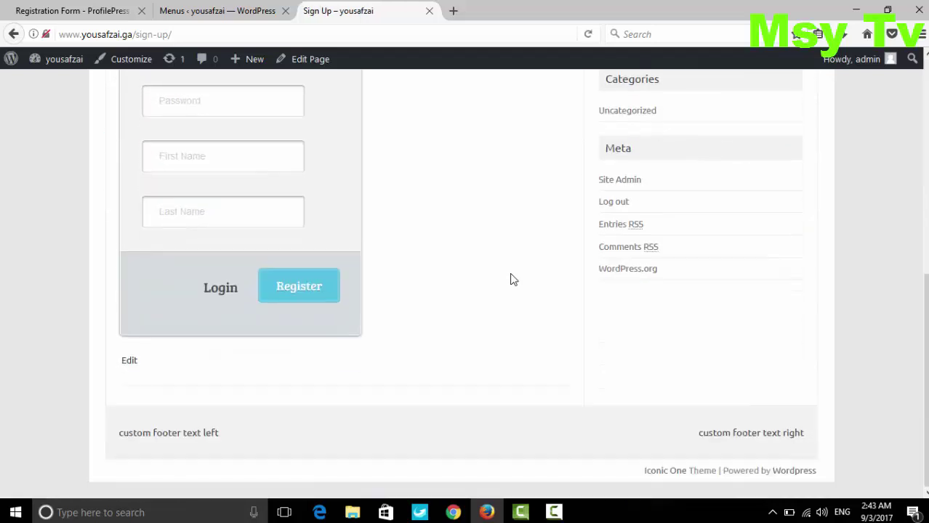
Open the Log In page through the Sing In navigation item and look over its sign-in form
scroll(472, 269, "up", 6)
left_click(347, 163)
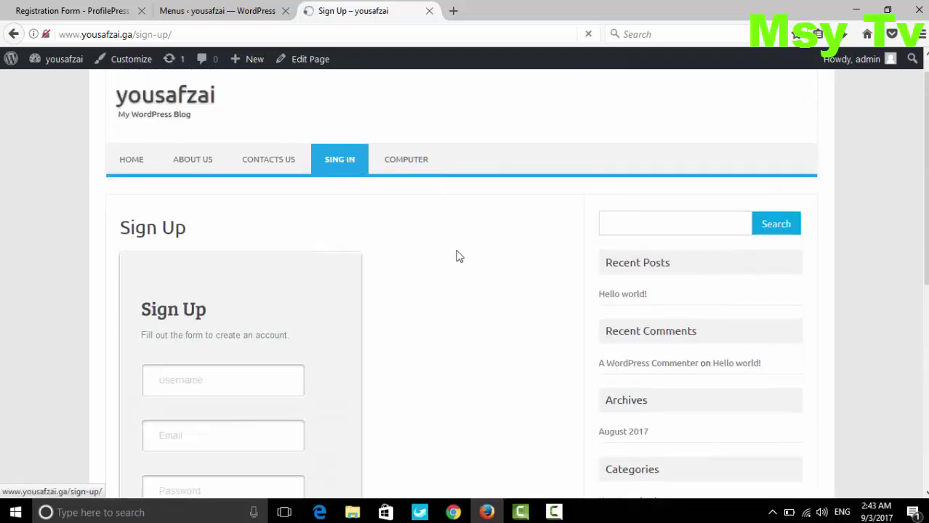
scroll(452, 255, "down", 4)
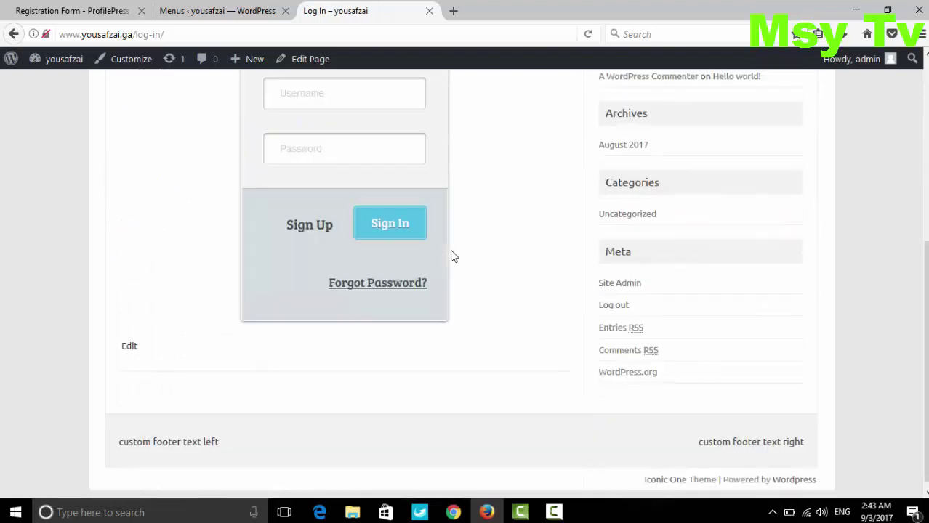
scroll(452, 255, "up", 4)
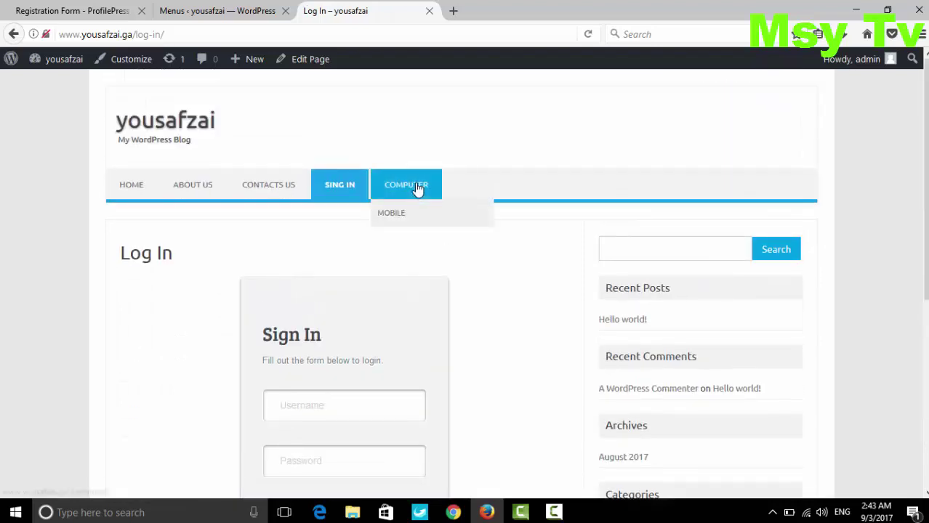
Move the Sing In item with its Sign Up sub item below Computer and Mobile in the primary menu, and save the menu
left_click(232, 11)
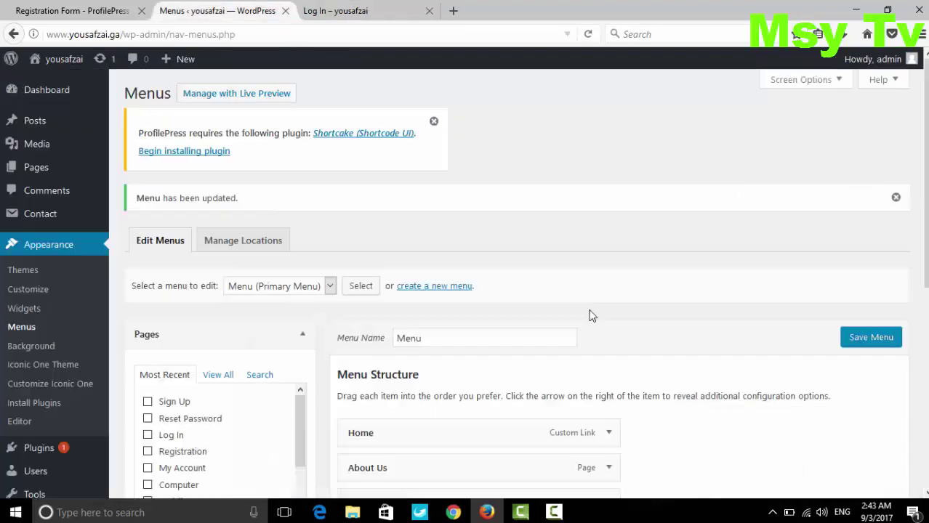
scroll(541, 310, "down", 4)
scroll(539, 309, "down", 1)
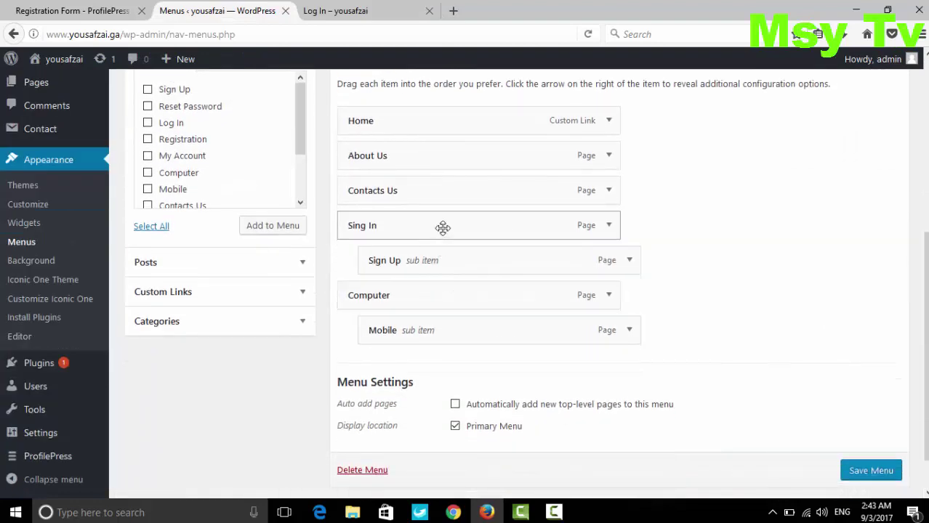
left_click_drag(443, 227, 448, 301)
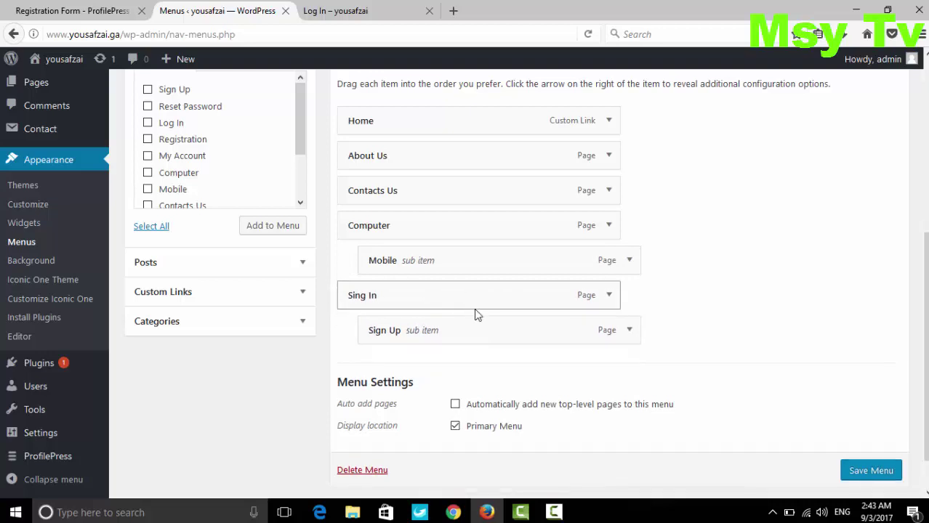
left_click(876, 470)
Check the reordered navigation on the live site by visiting the Home, Sing In and About Us pages
left_click(385, 17)
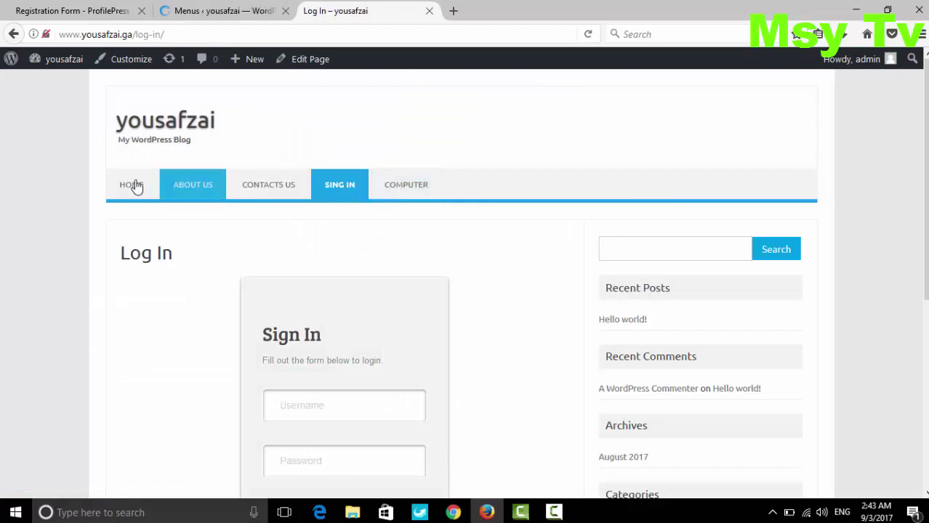
key("F5")
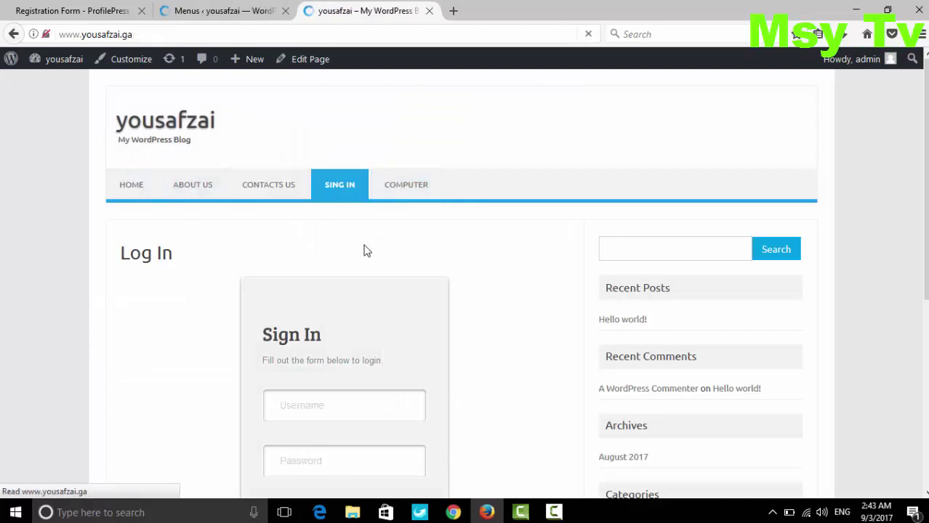
mouse_move(406, 184)
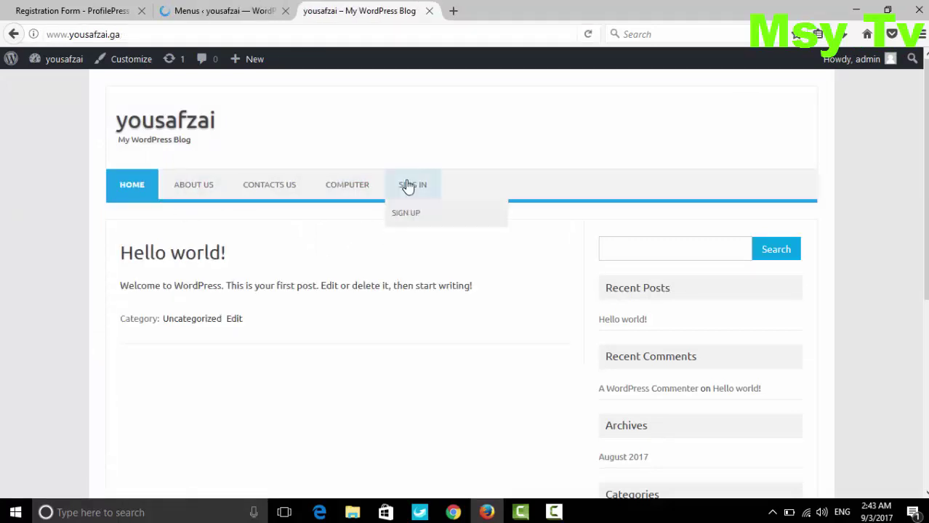
left_click(434, 218)
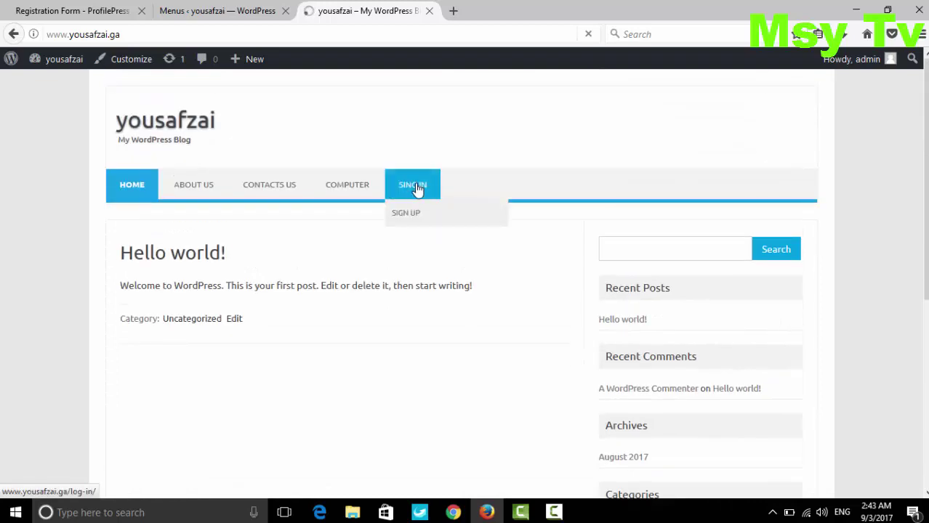
left_click(412, 188)
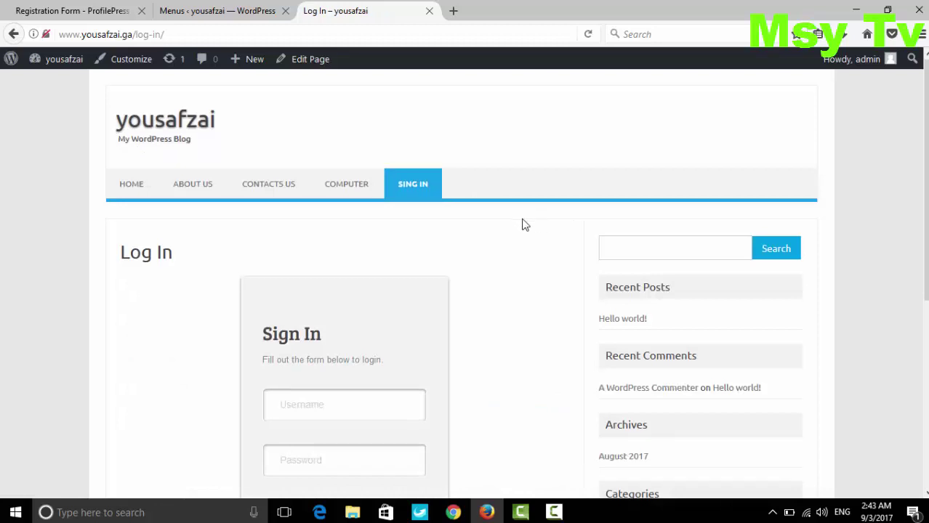
mouse_move(351, 193)
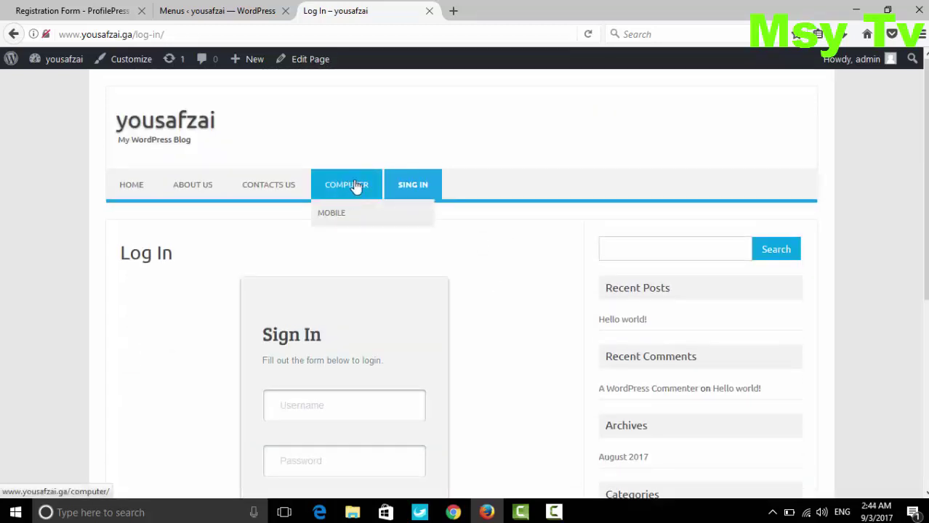
left_click(193, 198)
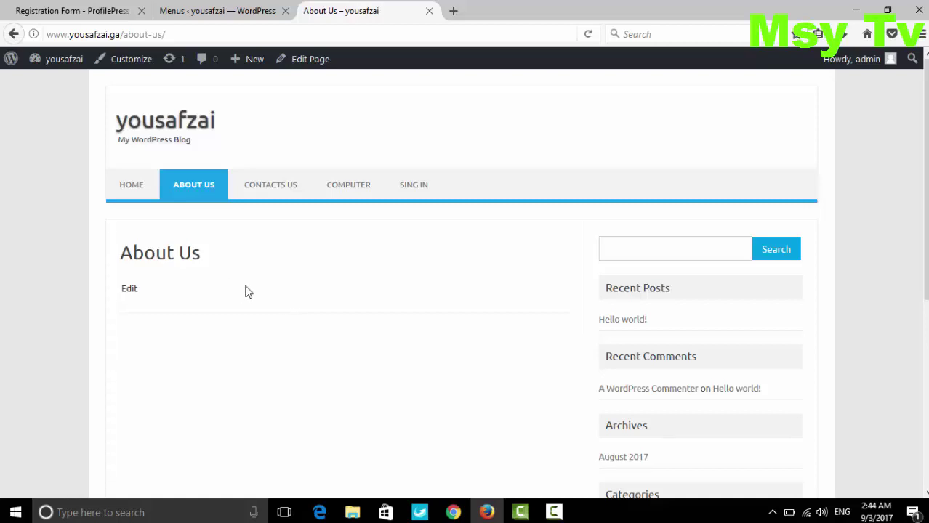
left_click(131, 184)
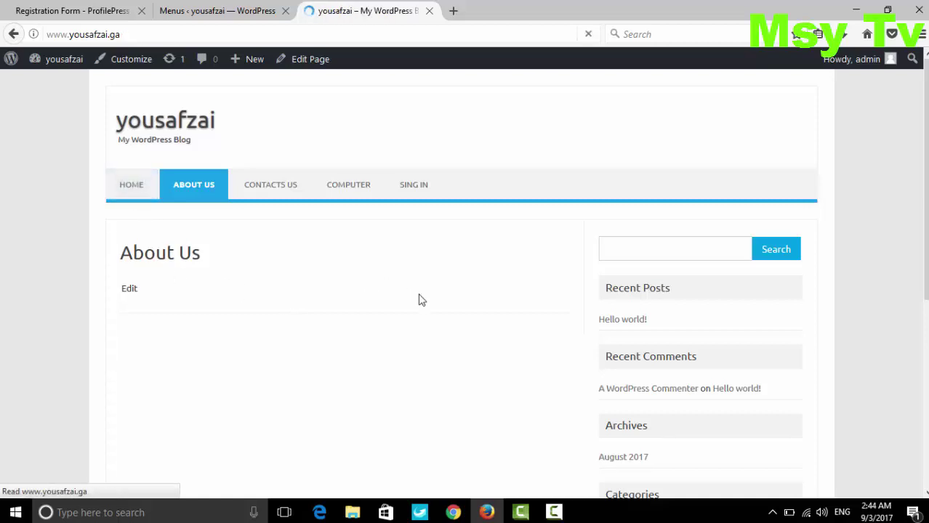
Open the theme customizer from the dashboard, and look over the live home page while it loads
left_click(218, 10)
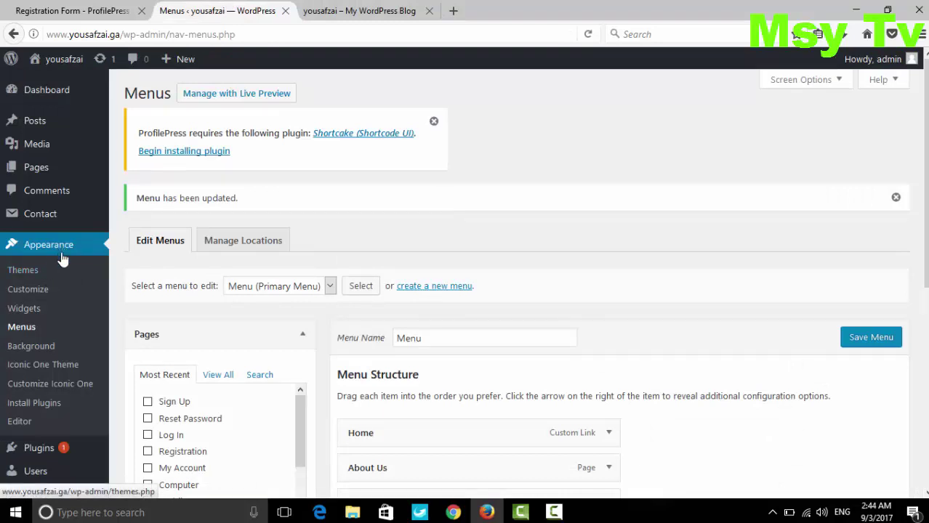
left_click(41, 291)
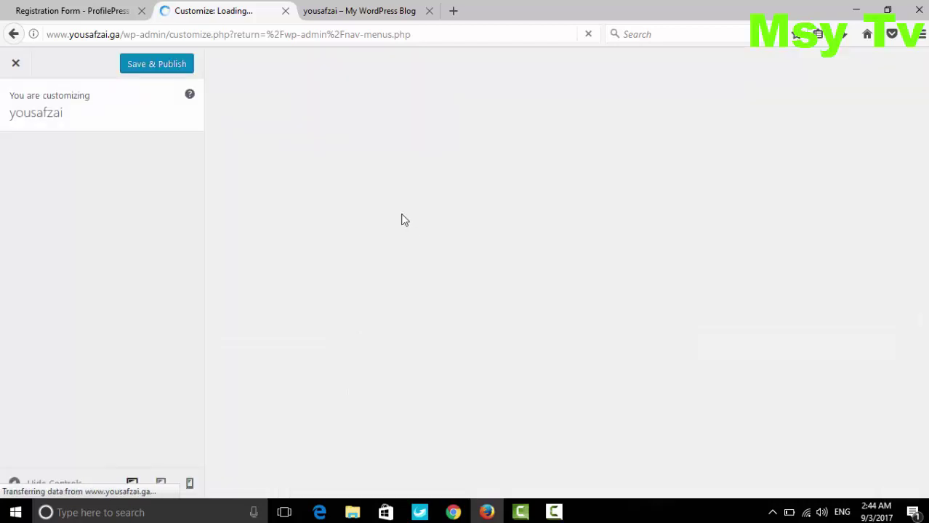
left_click(389, 17)
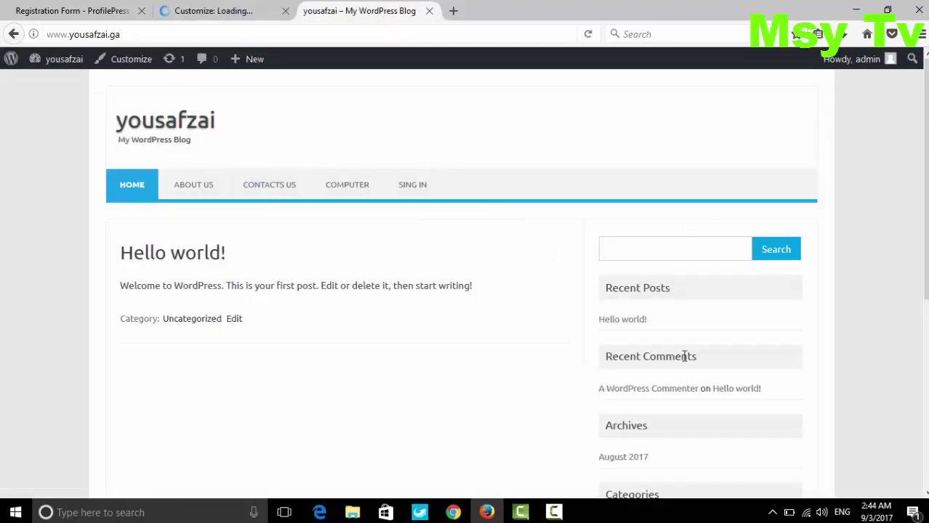
scroll(654, 305, "down", 3)
scroll(647, 338, "down", 2)
scroll(649, 349, "up", 8)
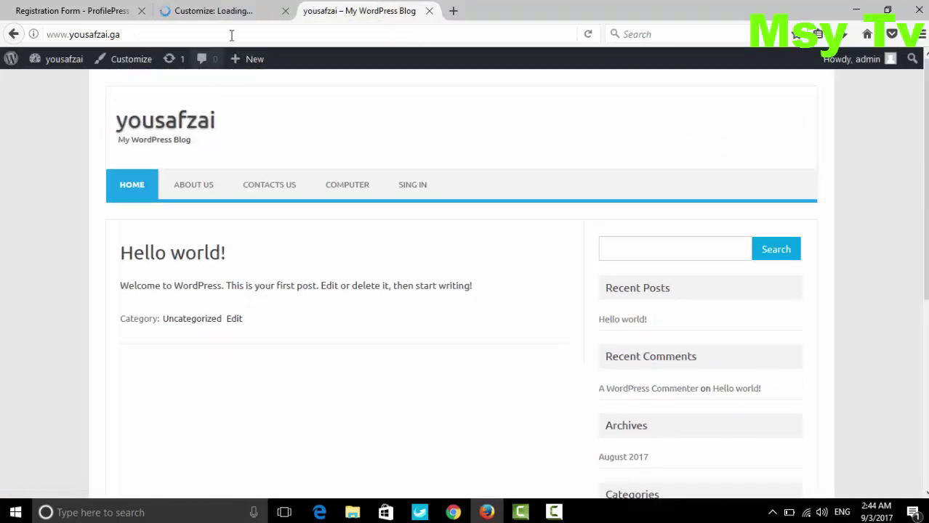
left_click(232, 13)
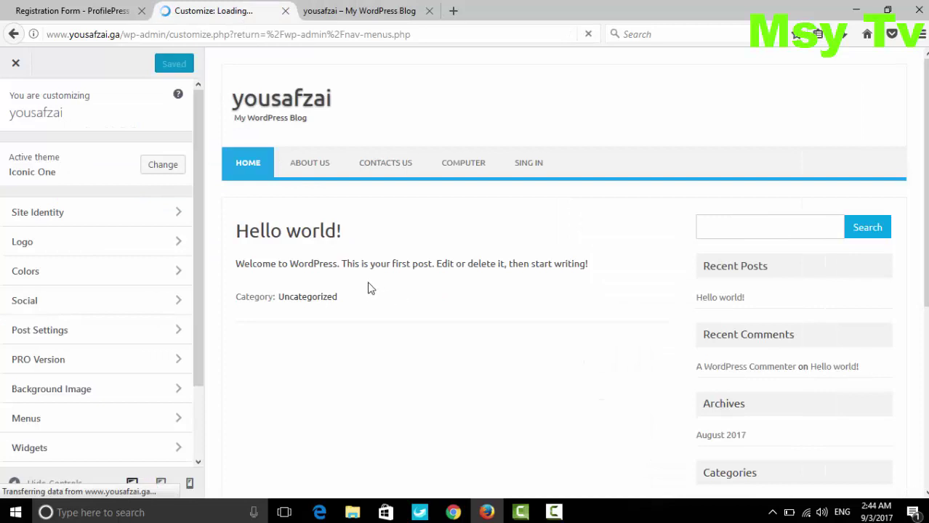
Look at how a logo image is uploaded in the Logo settings, and return without choosing a file
left_click(123, 242)
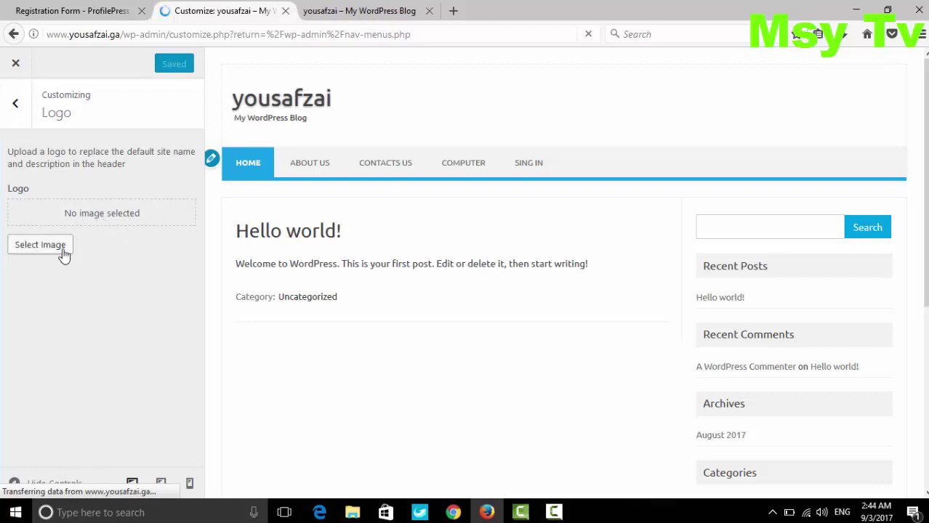
left_click(26, 245)
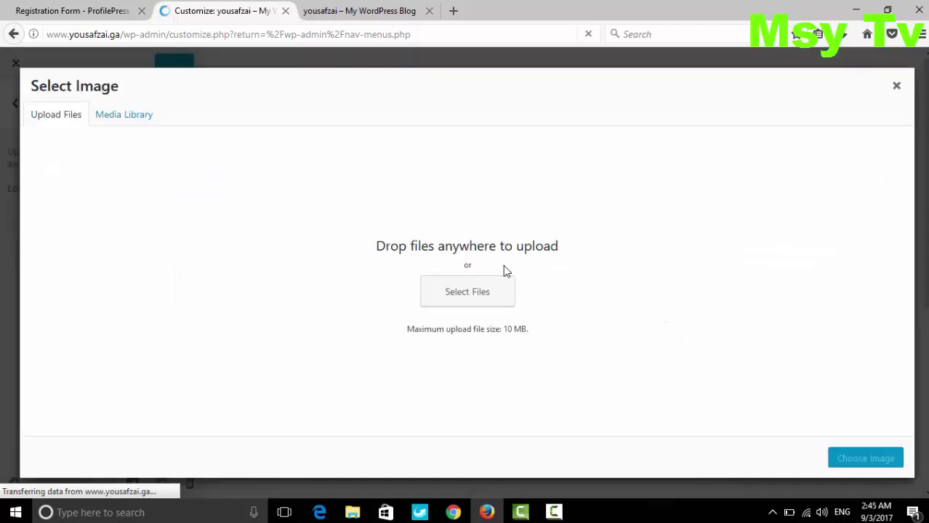
left_click(474, 290)
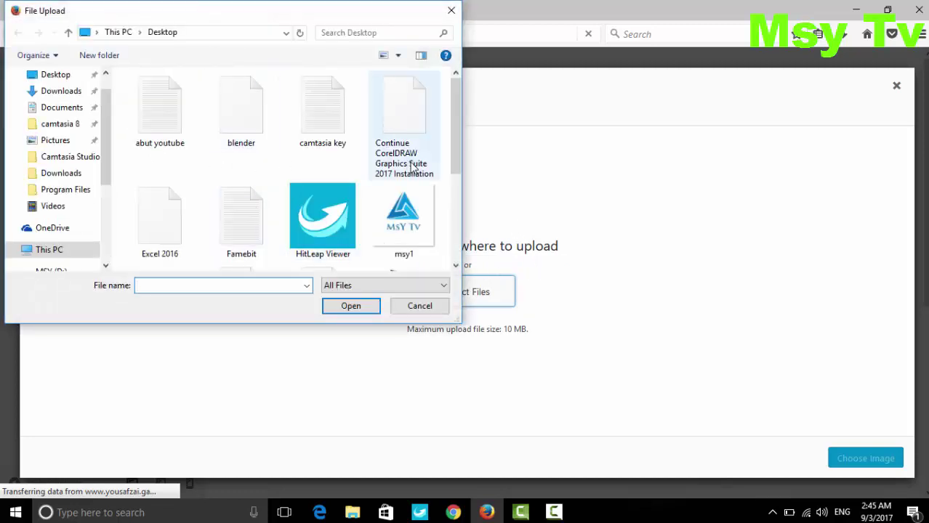
key("Escape")
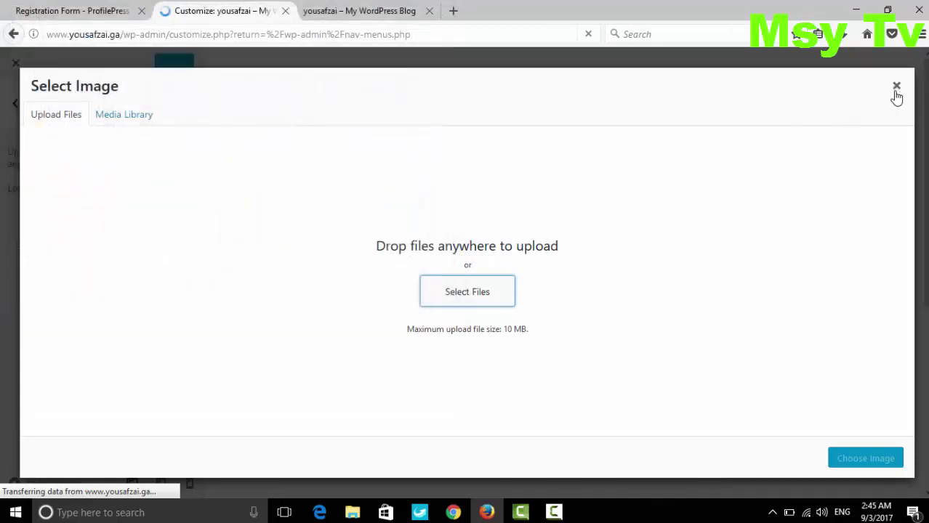
left_click(896, 88)
left_click(15, 103)
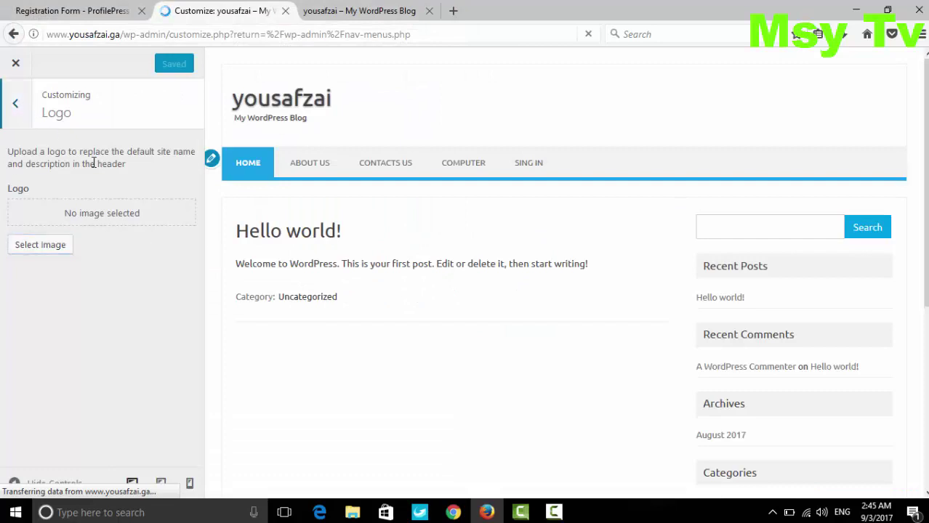
Set the site's background color to #ededed in the customizer's Colors settings
left_click(135, 271)
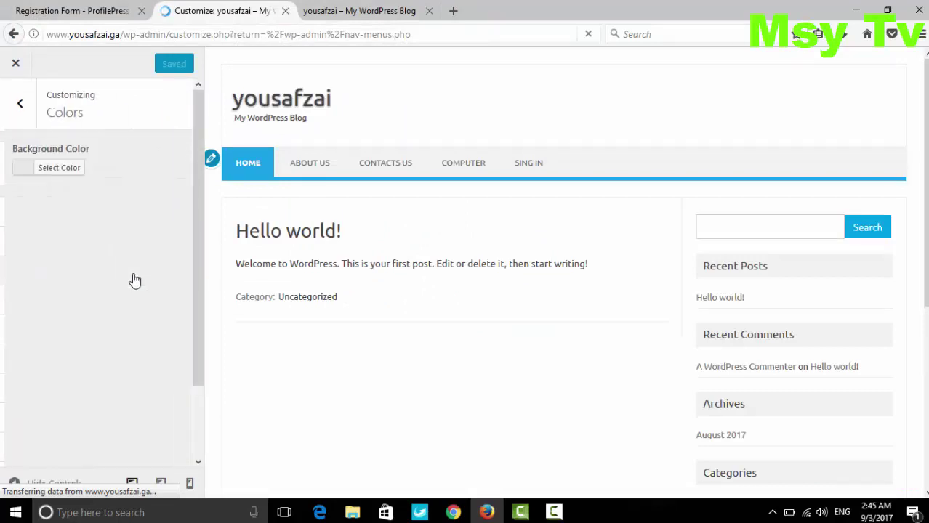
left_click(68, 173)
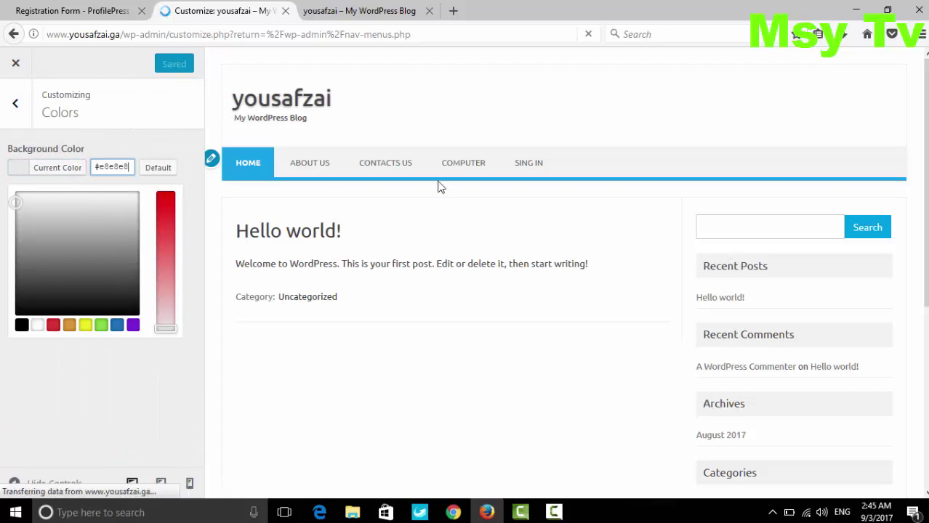
left_click(106, 242)
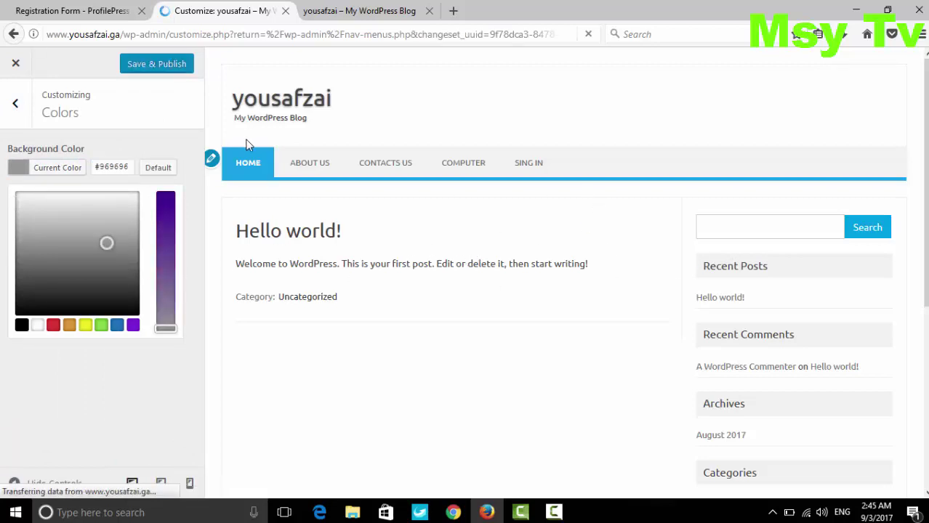
left_click(128, 200)
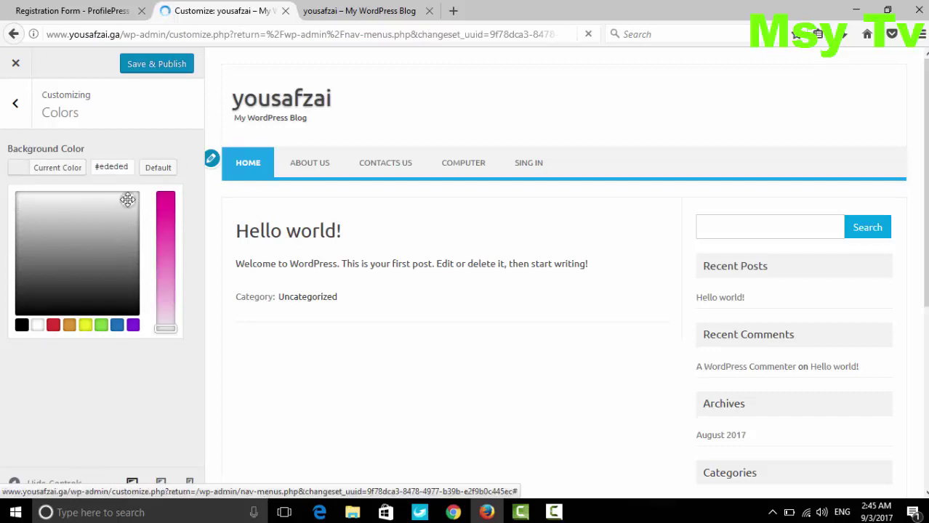
left_click(24, 108)
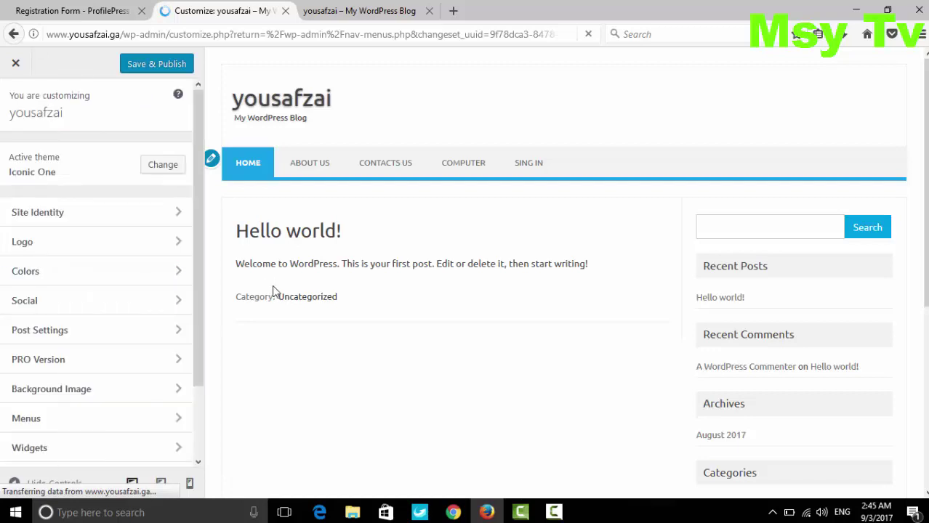
Look over the Twitter, Facebook and Google Plus URL fields in the customizer's Social settings
left_click(109, 302)
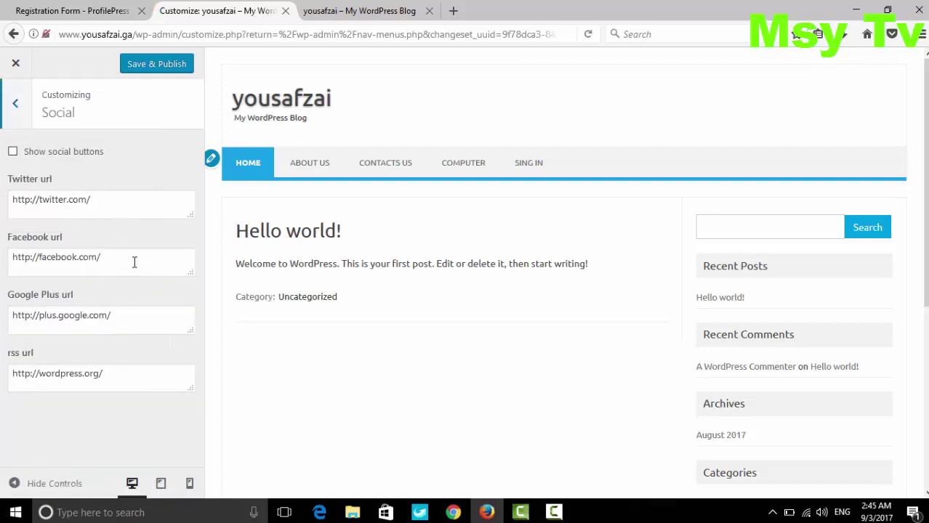
left_click_drag(104, 261, 18, 258)
left_click(143, 267)
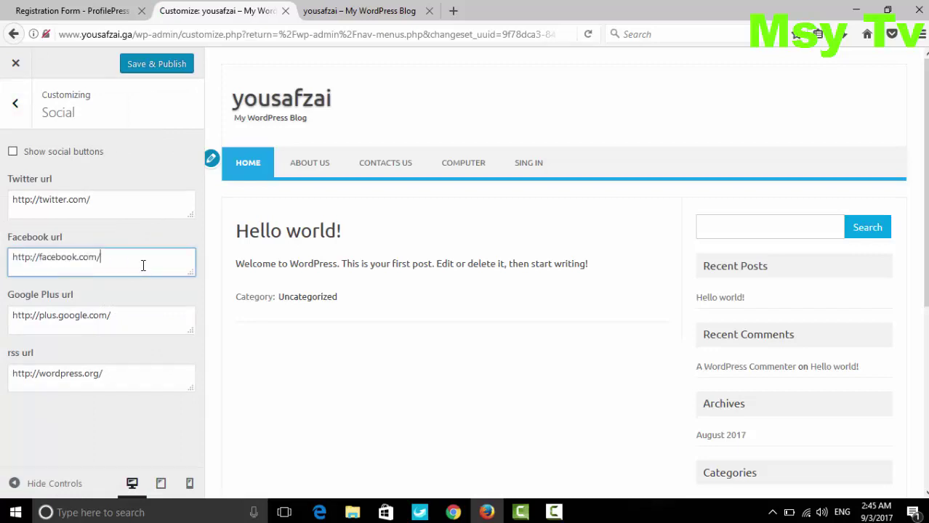
left_click_drag(121, 206, 58, 201)
left_click_drag(160, 326, 36, 325)
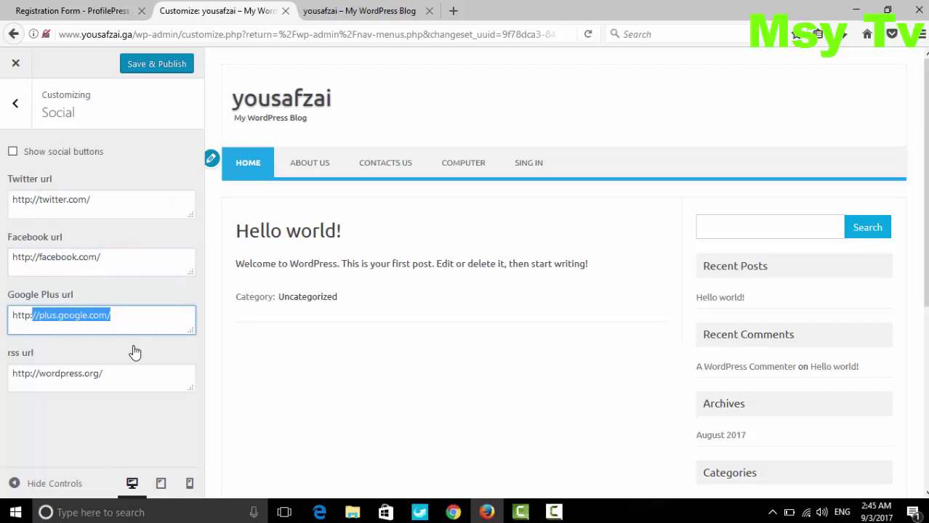
left_click(104, 341)
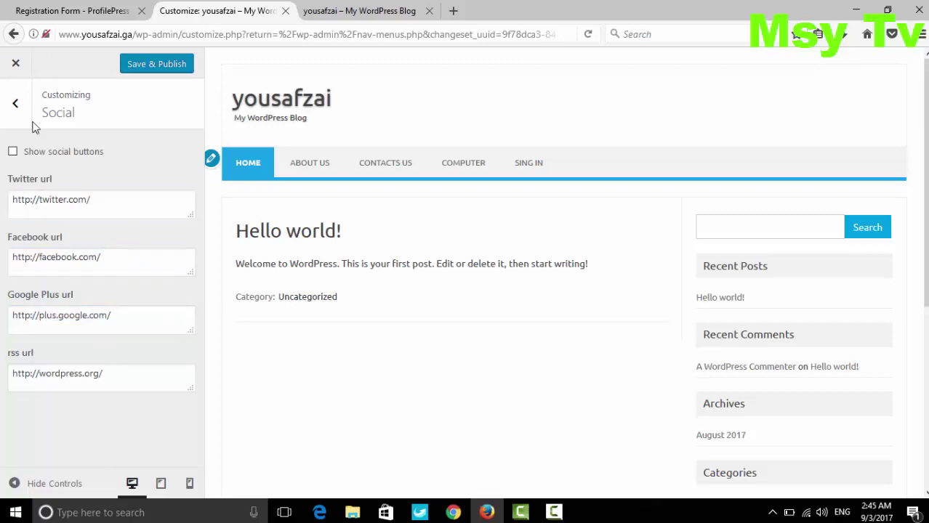
left_click(19, 106)
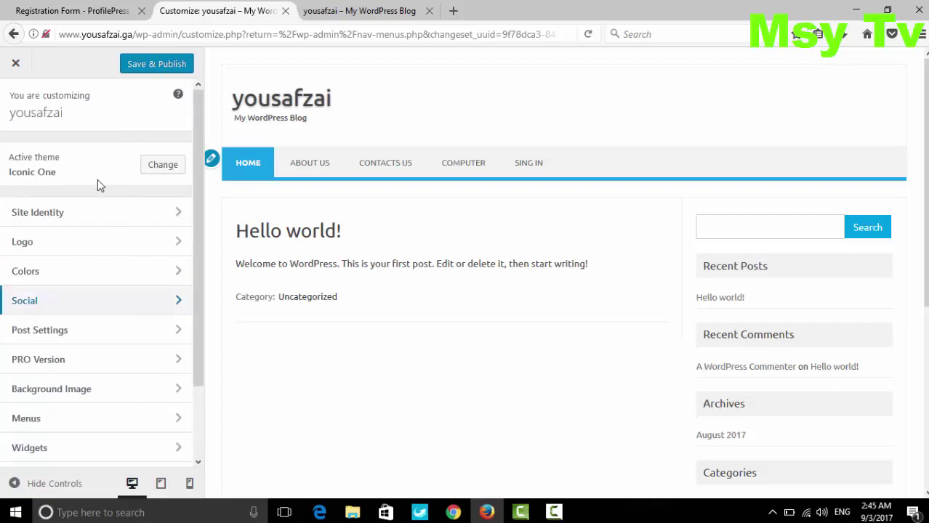
left_click(86, 301)
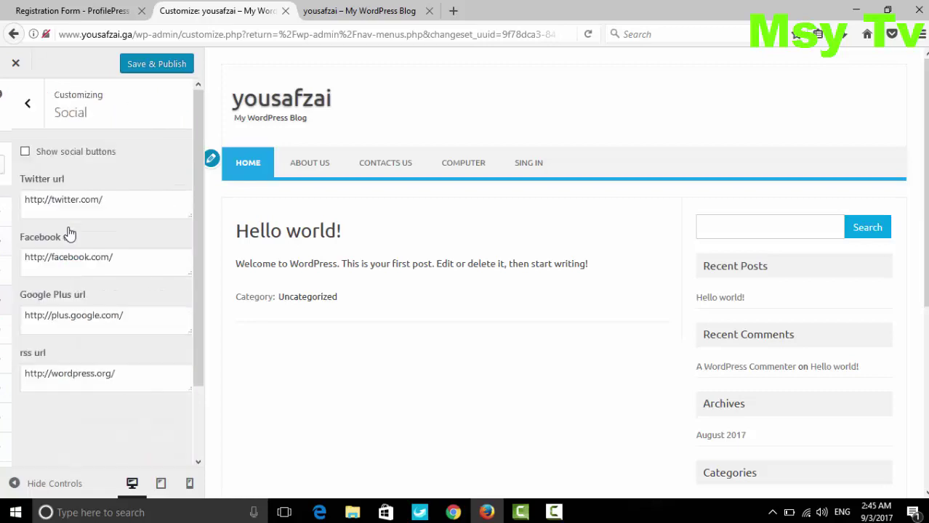
left_click(14, 153)
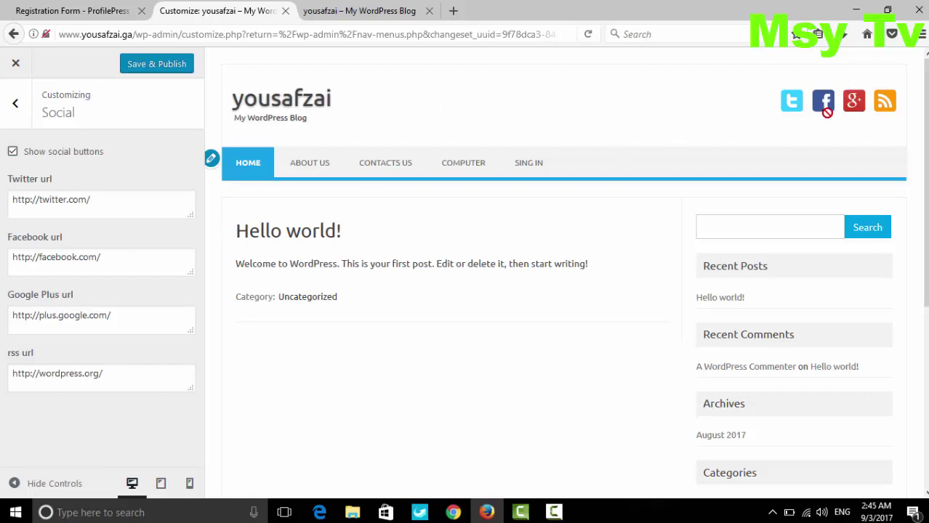
left_click(125, 263)
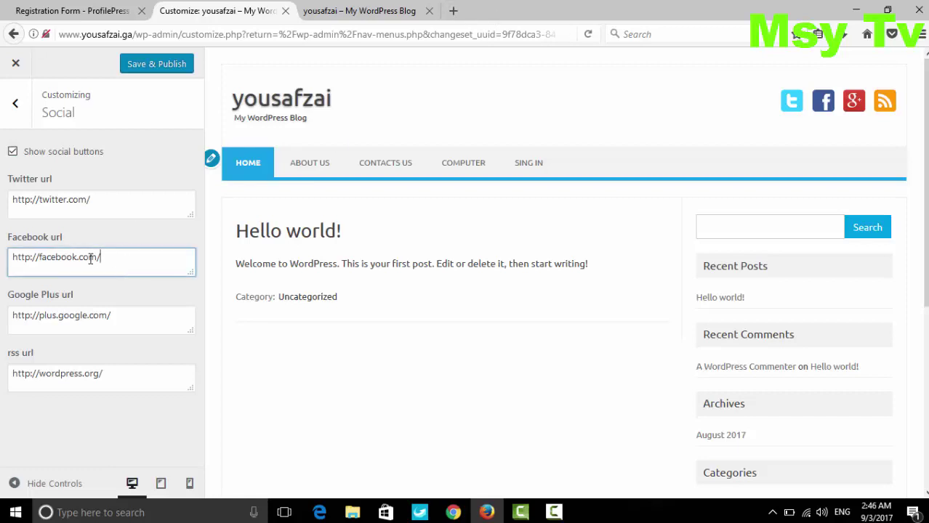
type("msy")
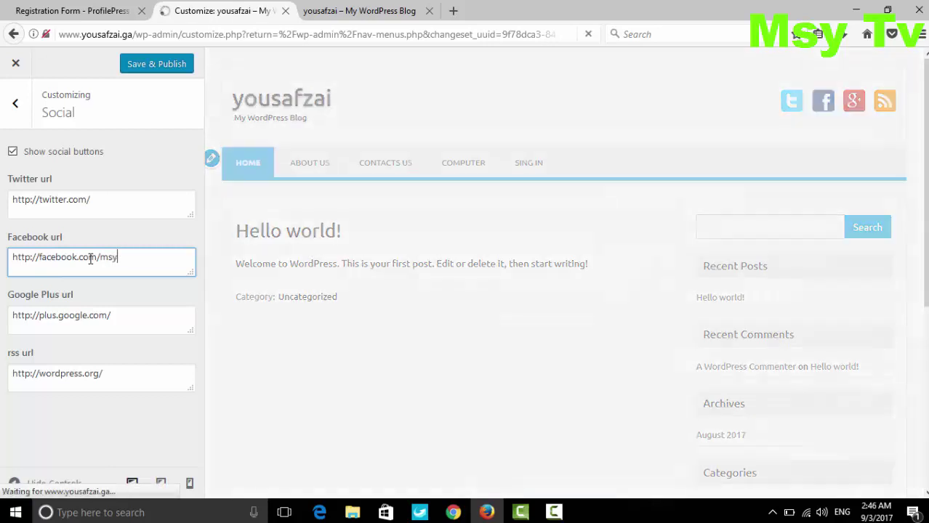
type("tv")
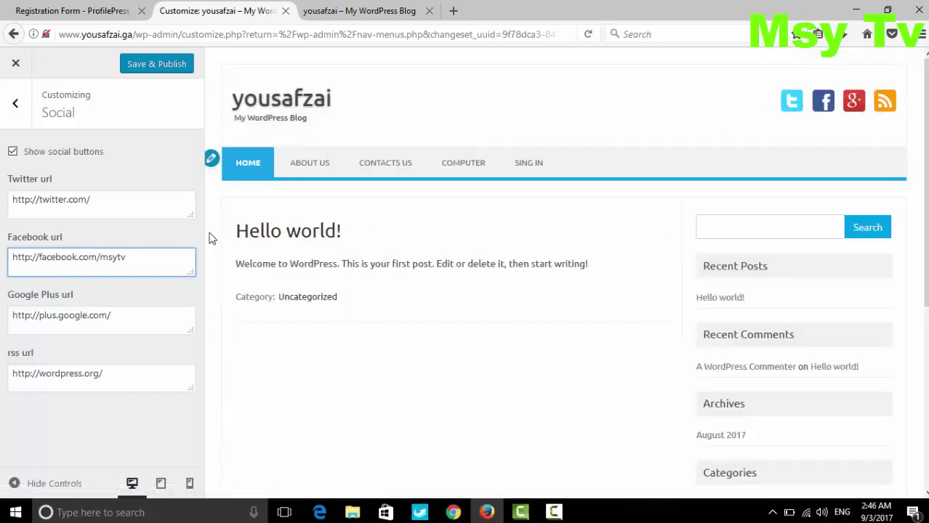
left_click(160, 71)
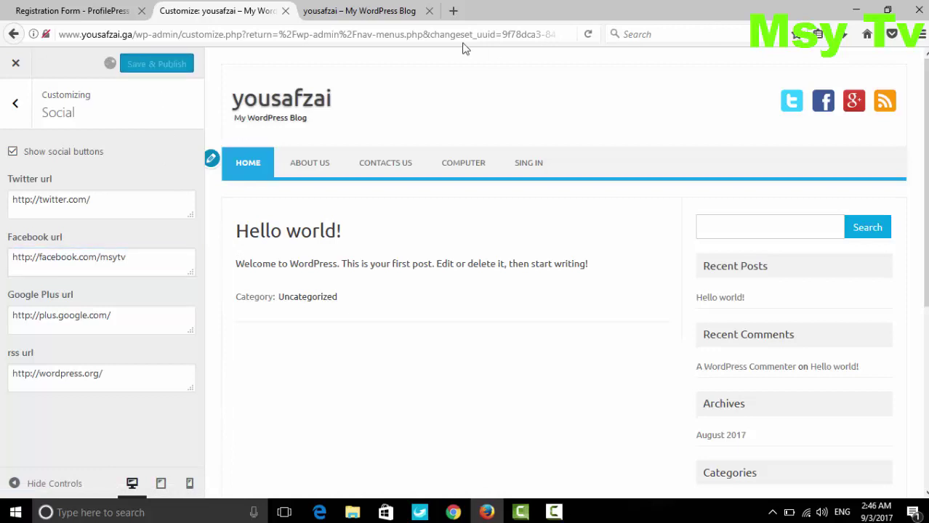
Reload the live home page to check the social buttons in its header against the customizer preview
left_click(359, 11)
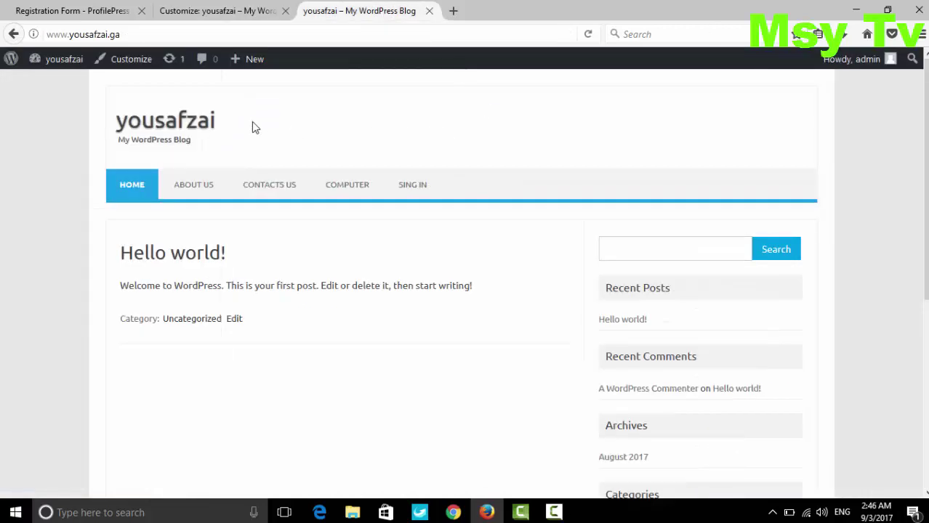
left_click(589, 34)
left_click(249, 13)
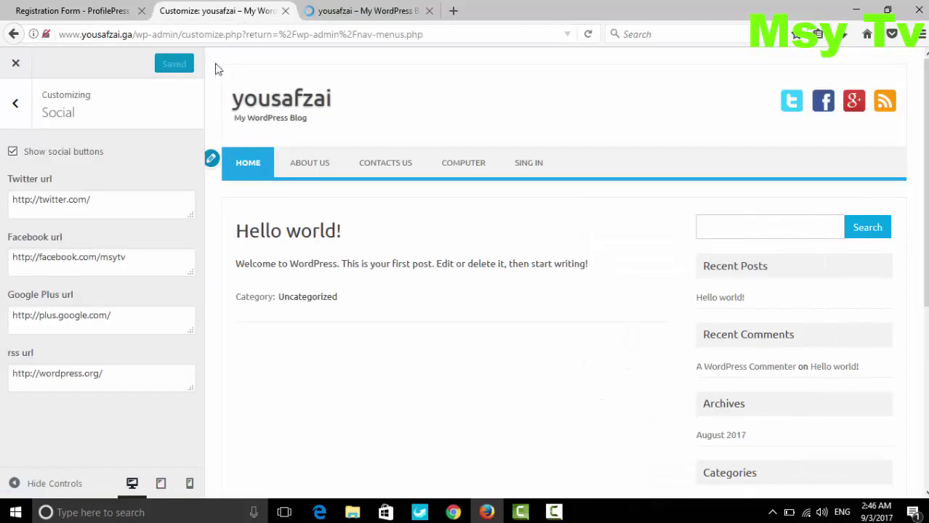
left_click(390, 7)
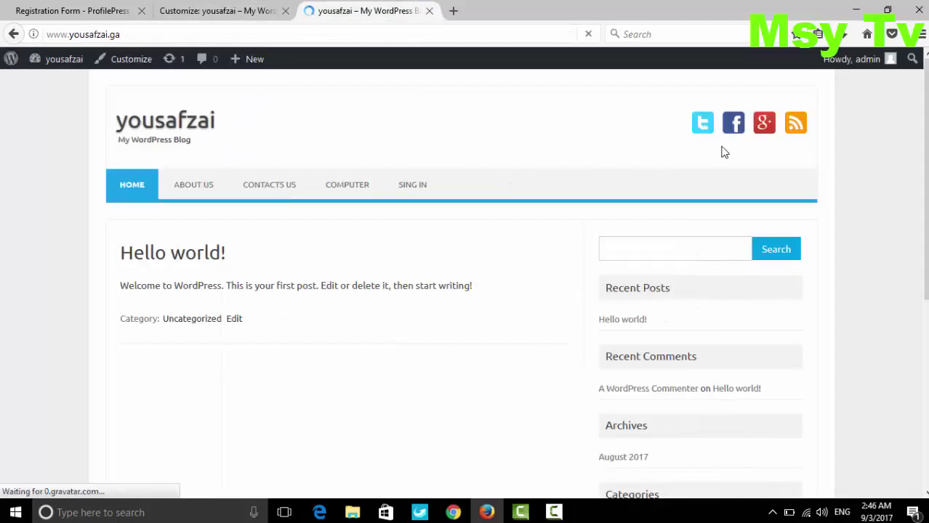
Test the Facebook button on the live home page by viewing the page it links to, and return to the site
left_click(733, 125)
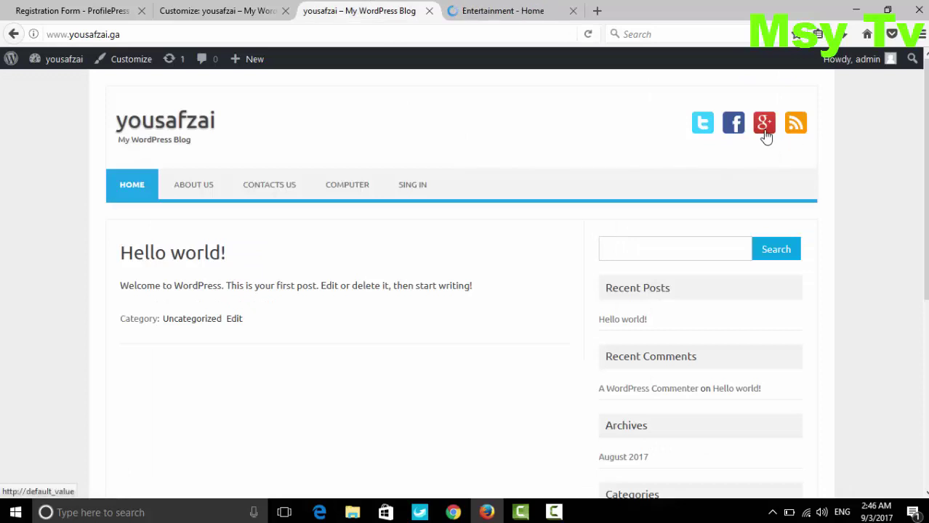
left_click(513, 13)
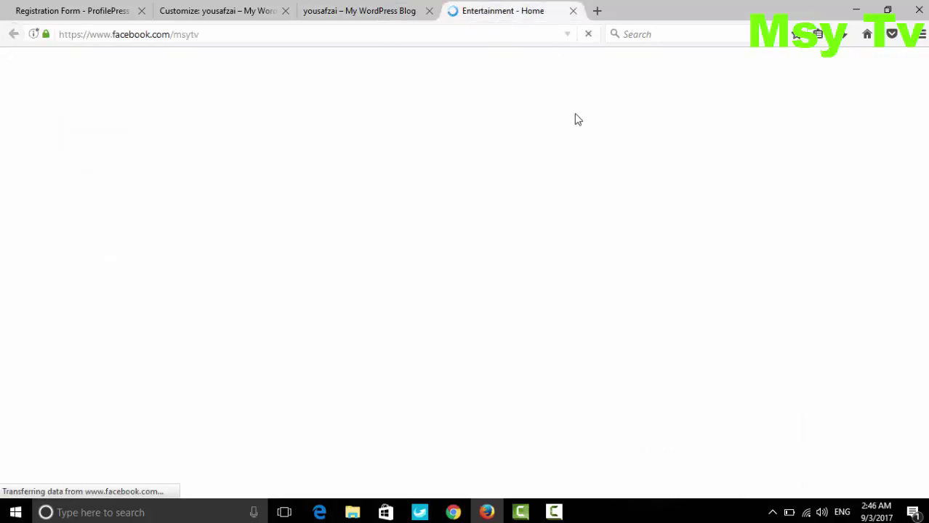
left_click(374, 13)
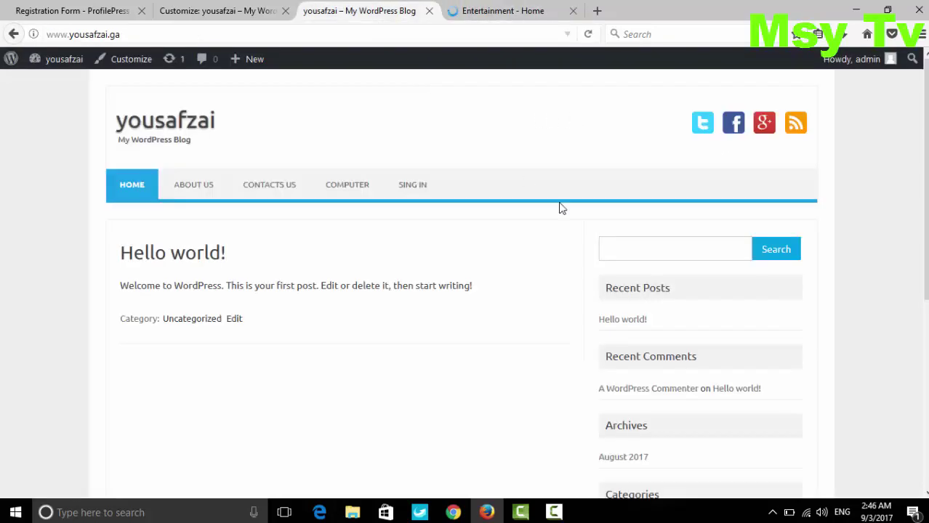
left_click(516, 14)
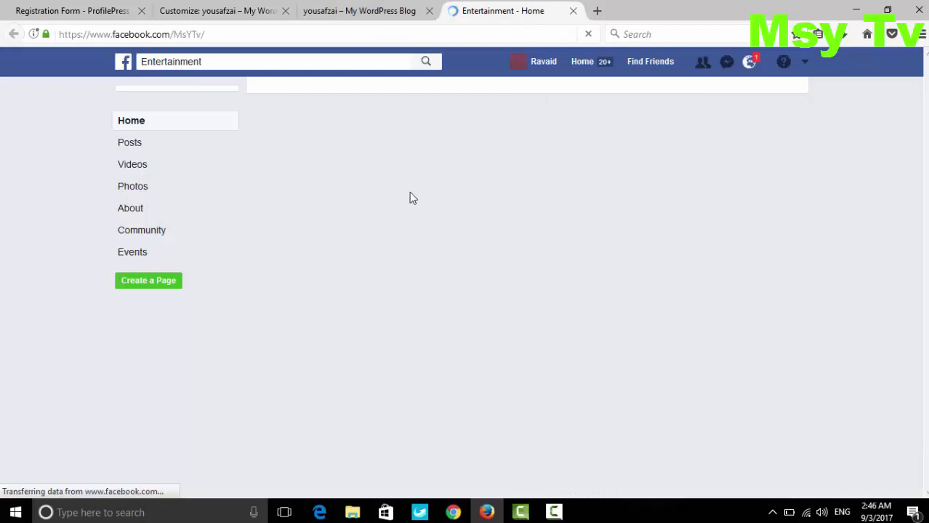
left_click(573, 11)
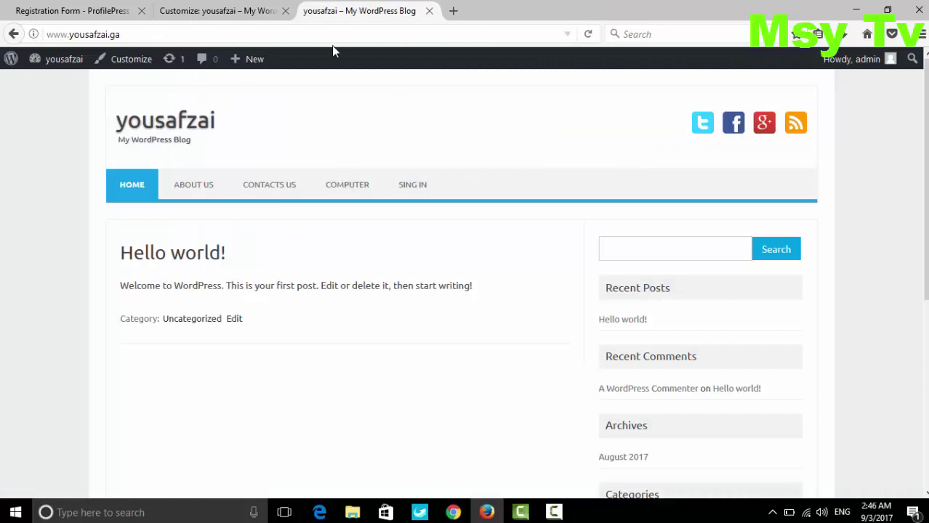
left_click(733, 124)
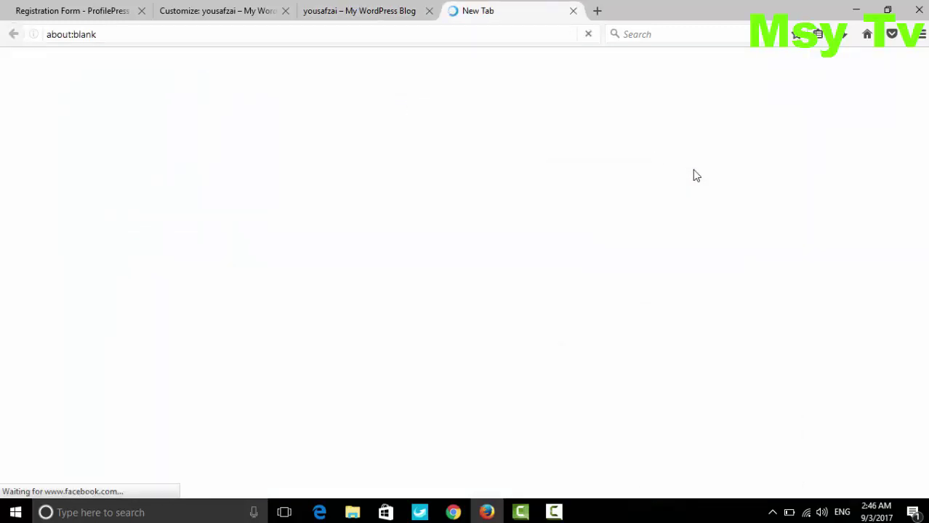
left_click(369, 11)
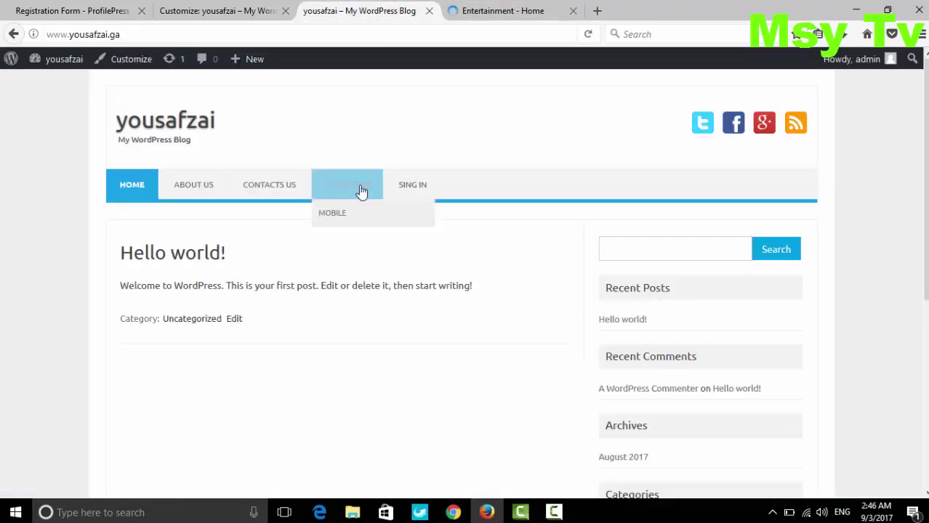
In the customizer's Post Settings, show the date/author bar on the home page and try the excerpts, categories and tags options
left_click(246, 8)
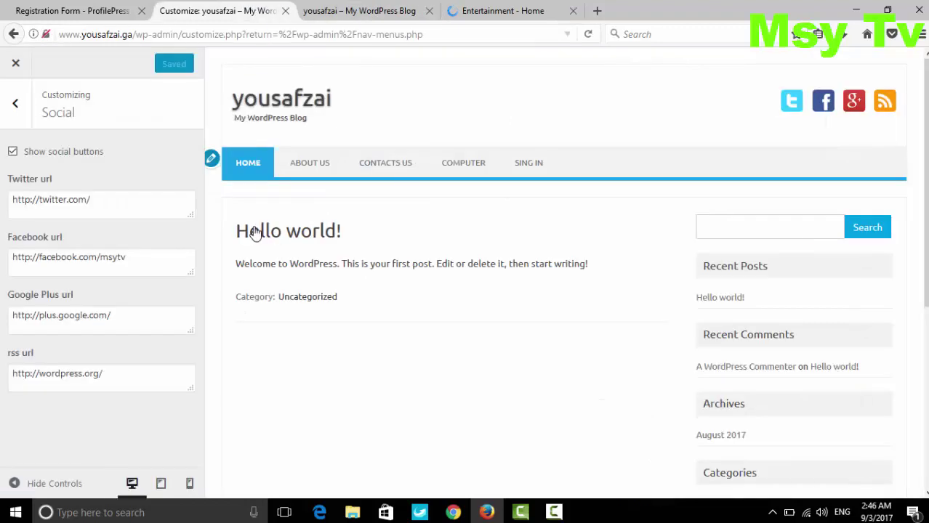
left_click(16, 108)
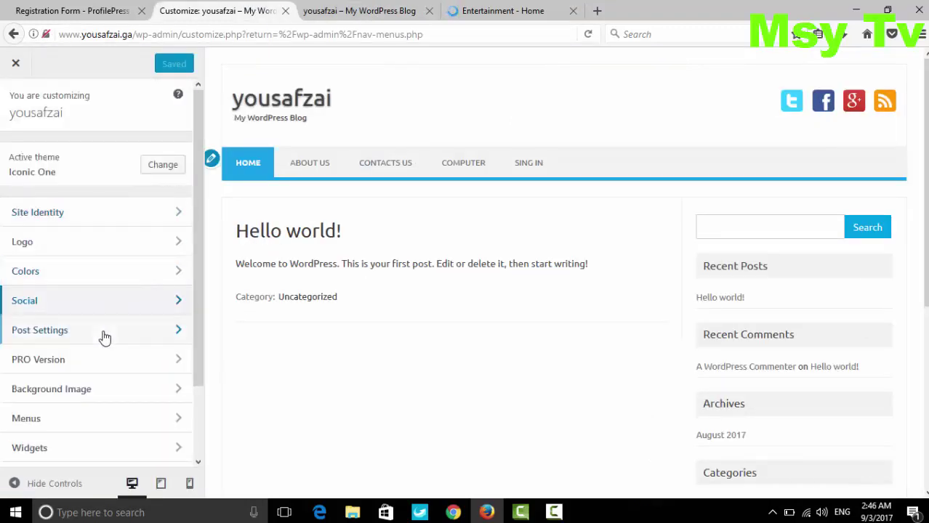
left_click(102, 337)
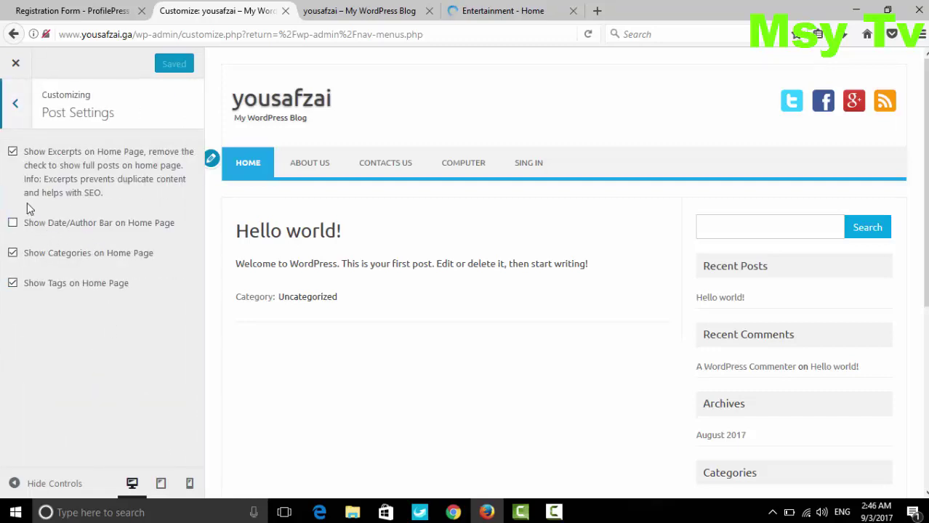
left_click(14, 154)
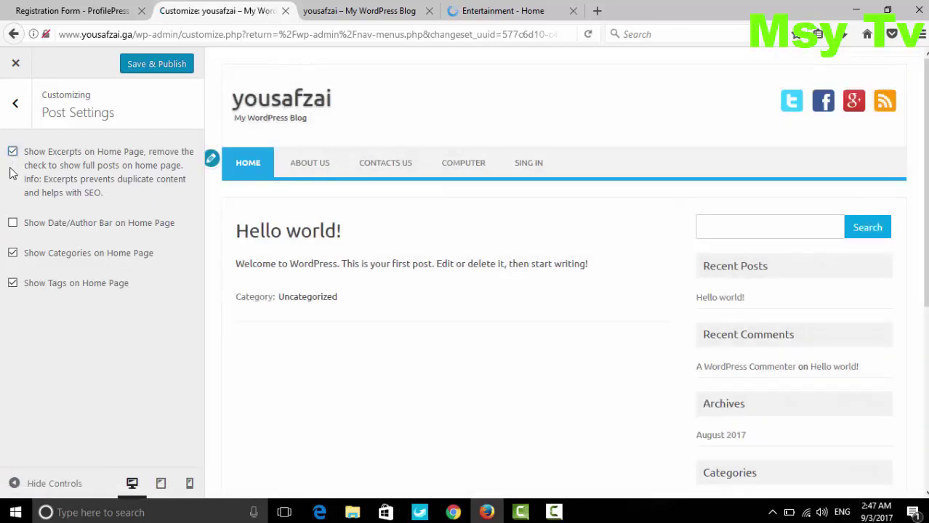
left_click(13, 223)
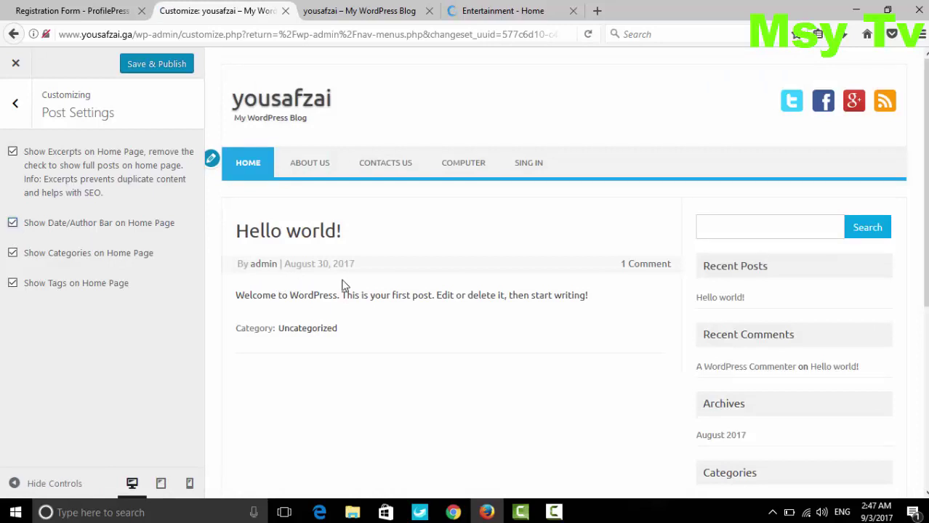
left_click(16, 227)
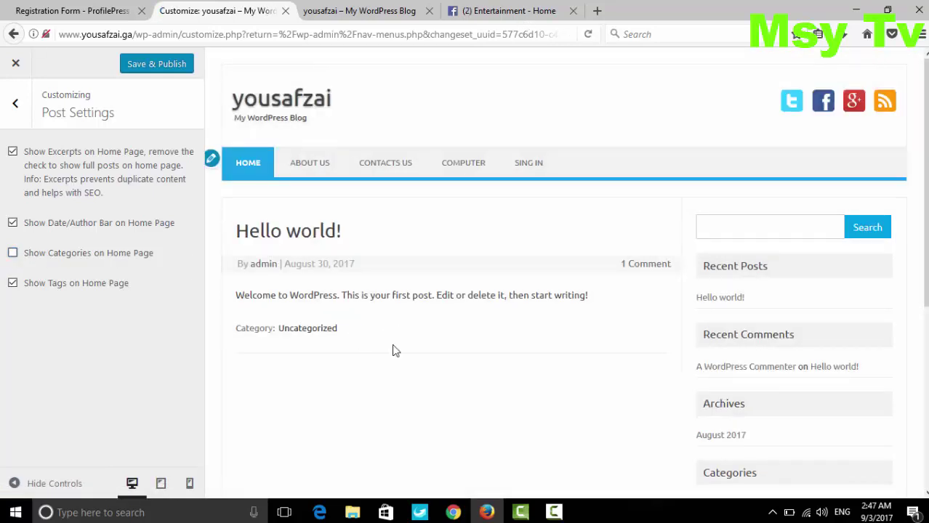
left_click(14, 285)
left_click(16, 103)
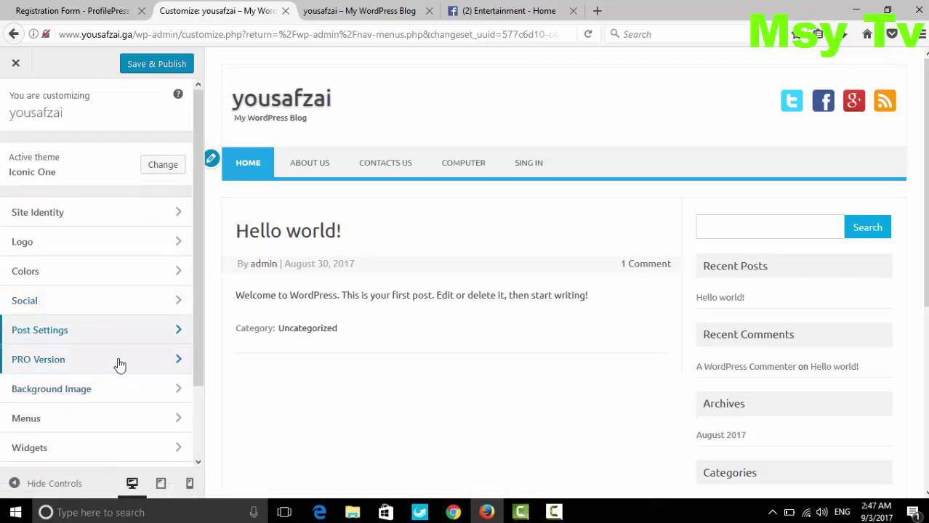
Look at how a background image is selected in the Background Image settings, and return without choosing one
left_click(99, 390)
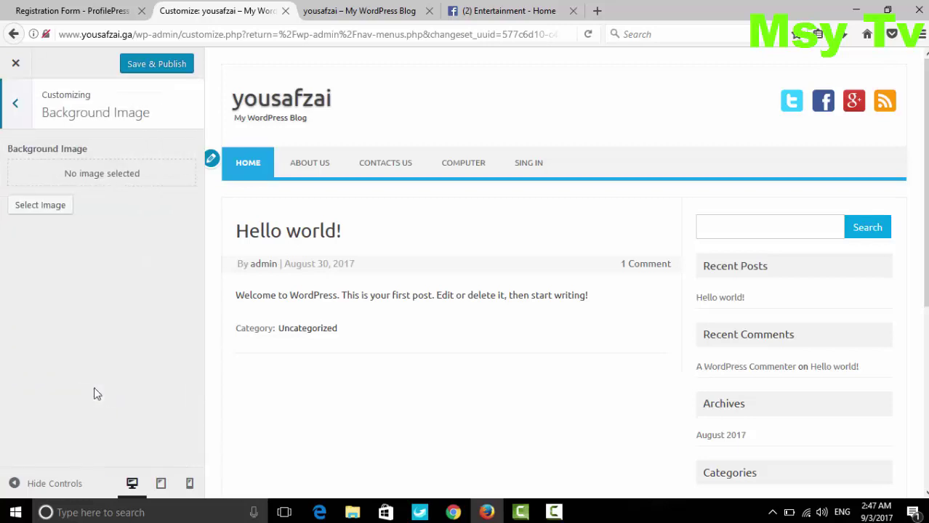
left_click(44, 206)
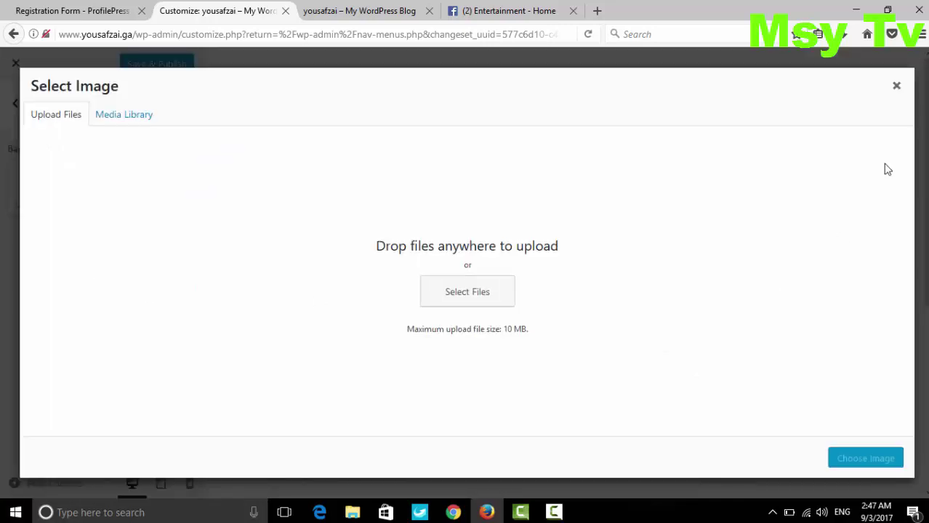
left_click(896, 86)
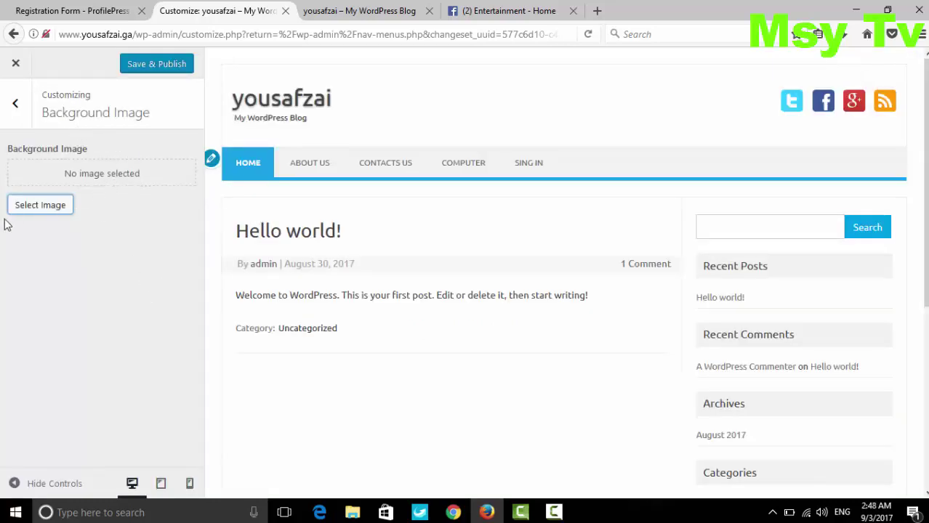
left_click(15, 103)
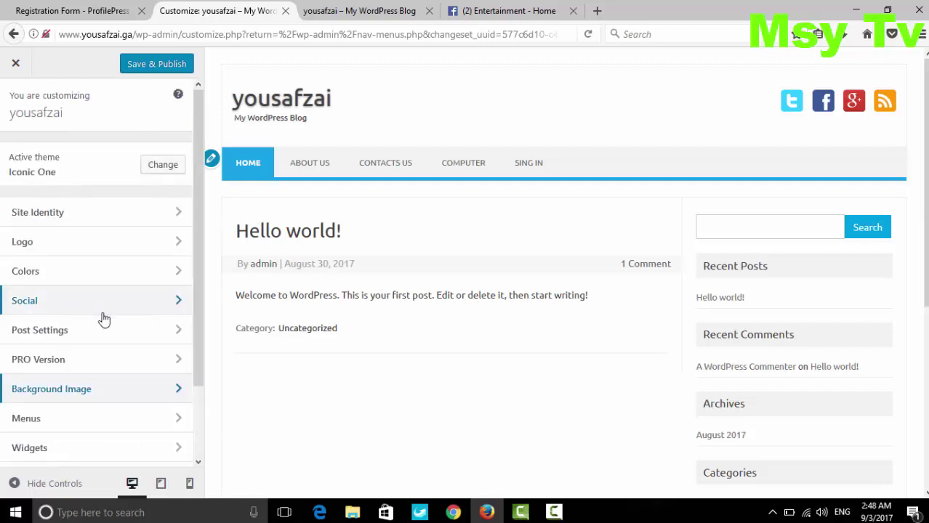
In the customizer's Menus settings, look over the items of Menu 1 and Menu and the form for creating a new menu
left_click(104, 422)
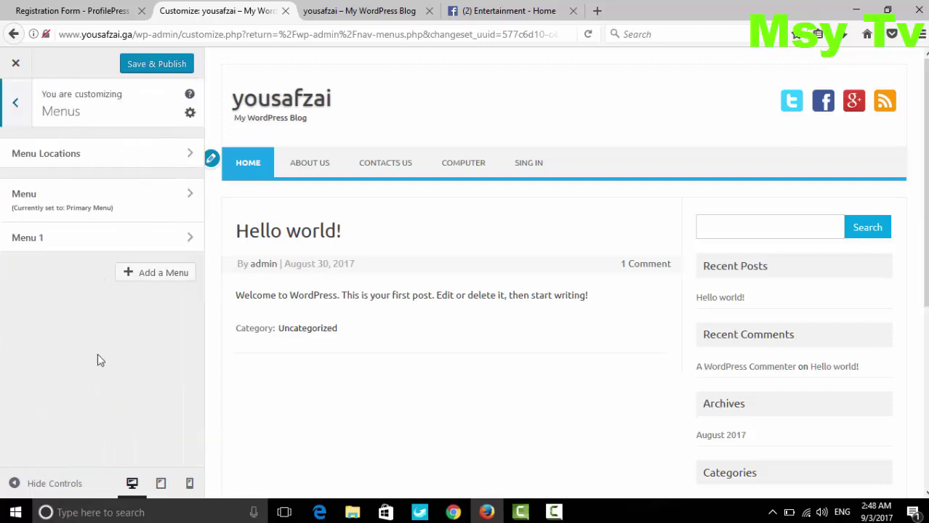
left_click(192, 241)
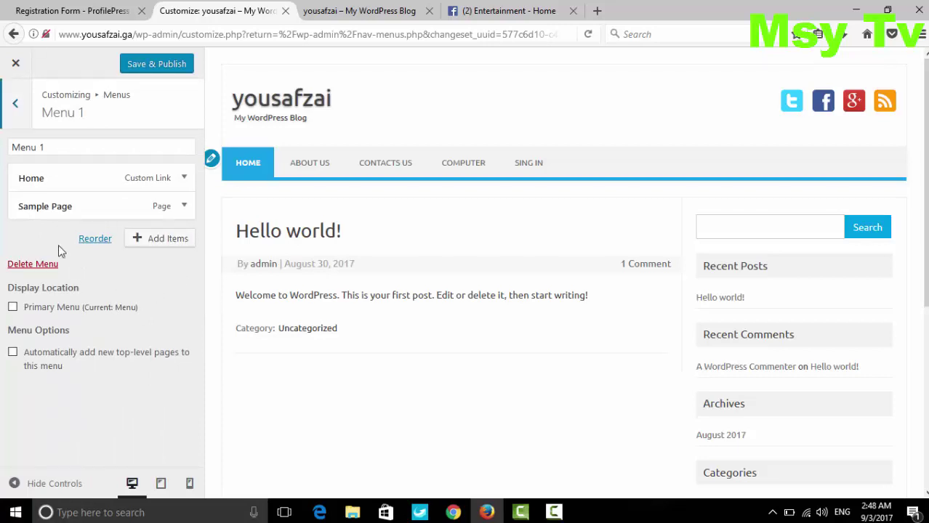
left_click(14, 103)
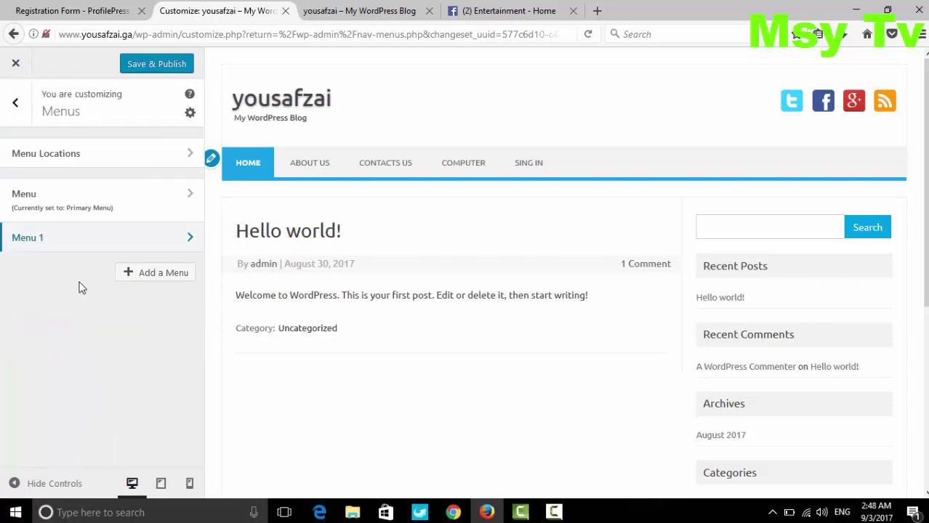
left_click(172, 195)
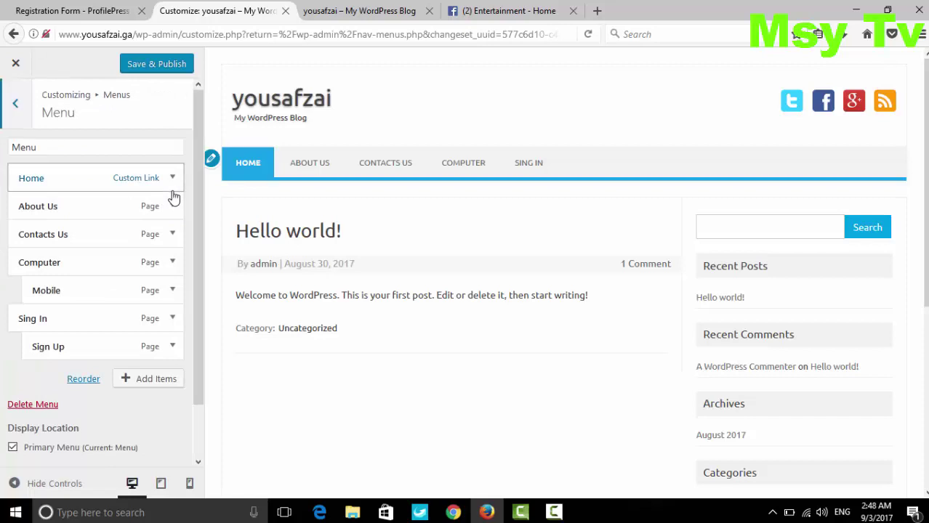
left_click(20, 108)
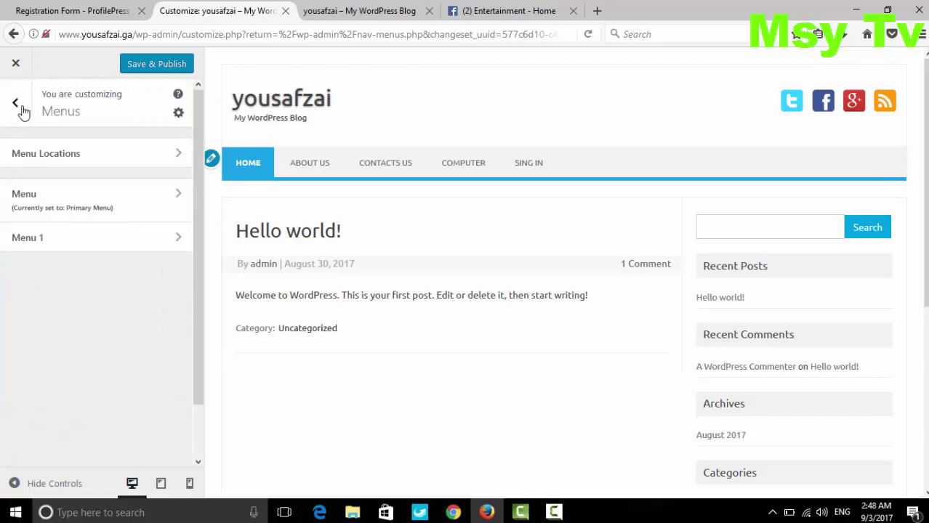
left_click(164, 274)
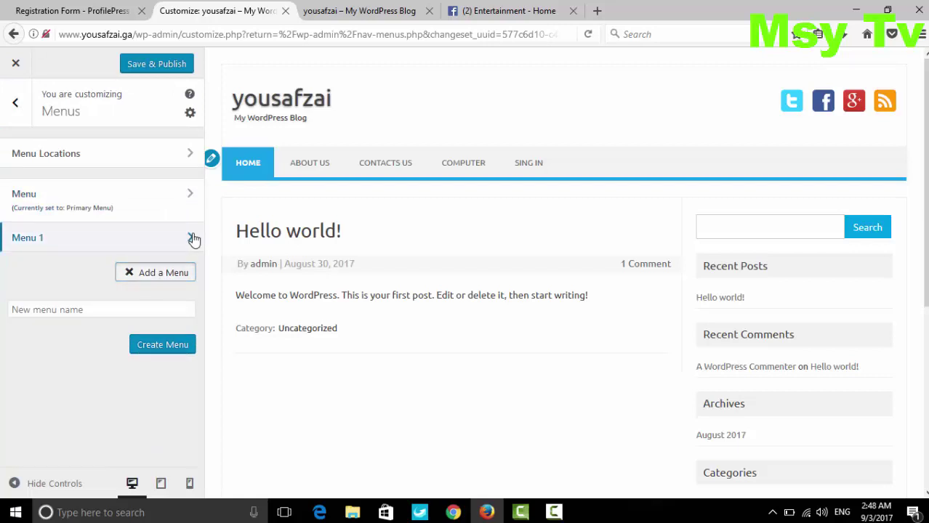
Review the items and display options of Menu 1 without adding anything, and return to the customizer's main settings list
left_click(193, 240)
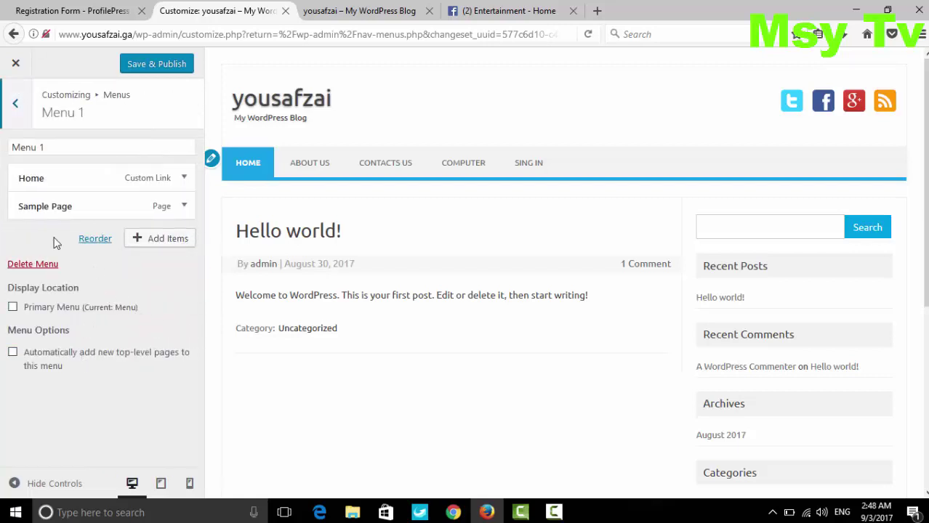
left_click(161, 246)
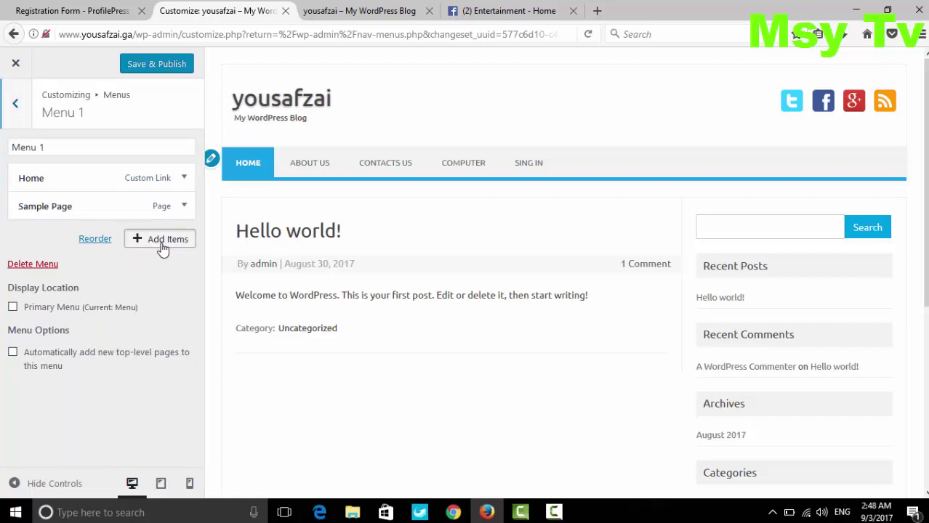
left_click(33, 115)
left_click(25, 119)
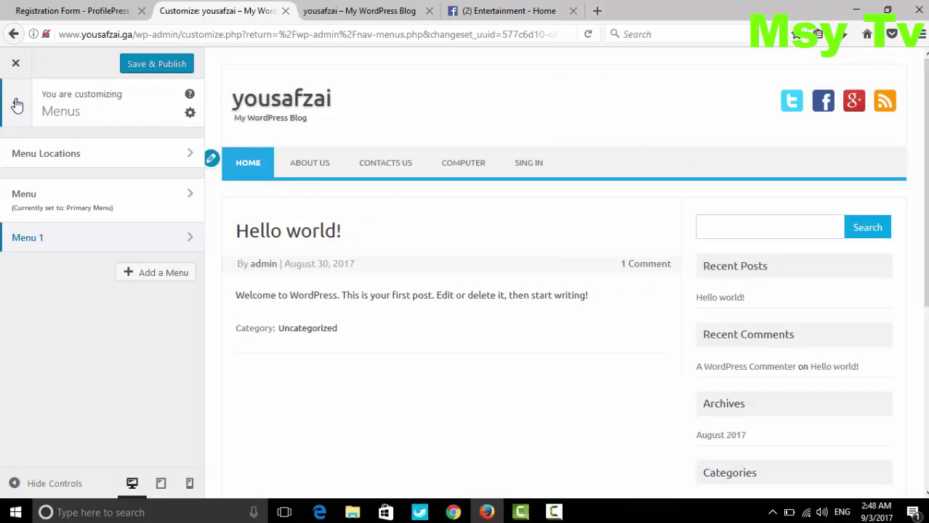
left_click(25, 118)
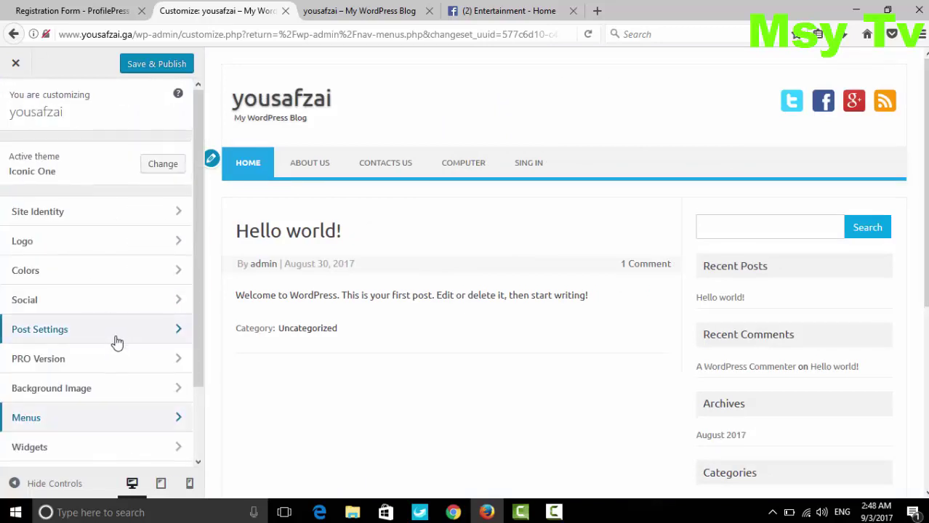
Open the Main Sidebar widget settings and compare the listed widgets with the sidebar in the site preview
scroll(117, 346, "down", 2)
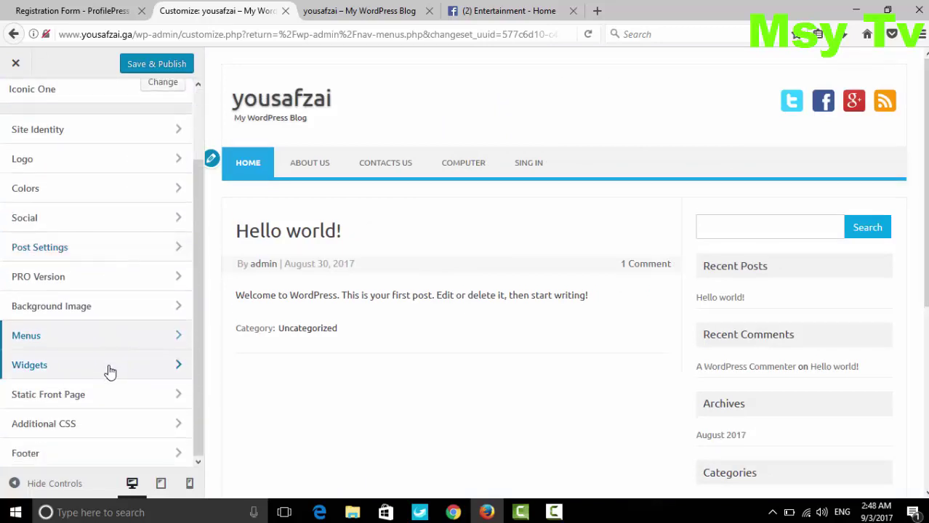
left_click(109, 367)
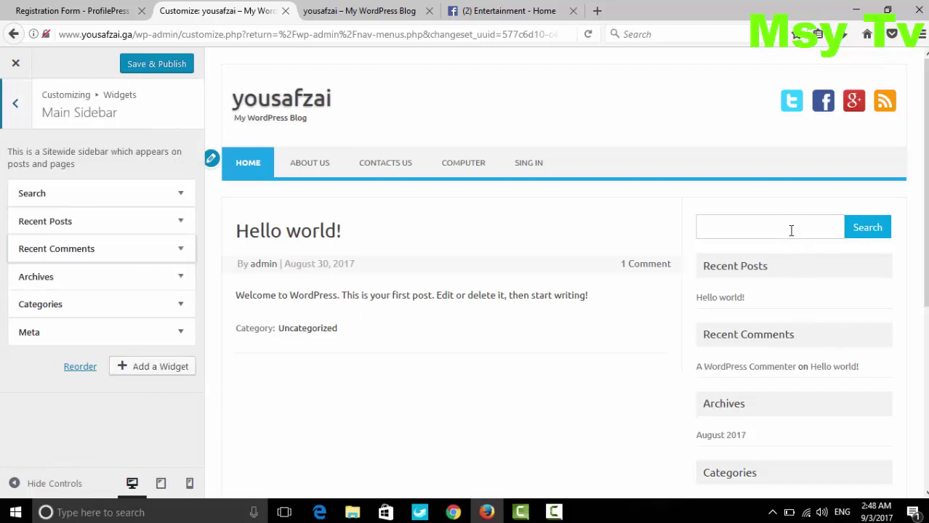
scroll(789, 322, "down", 2)
scroll(789, 322, "down", 3)
scroll(784, 321, "up", 5)
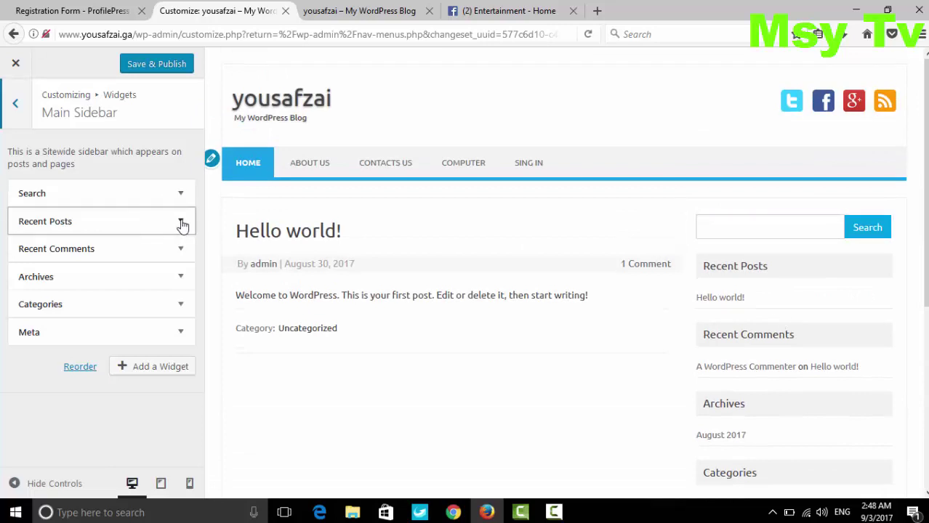
scroll(716, 324, "down", 3)
scroll(697, 325, "up", 3)
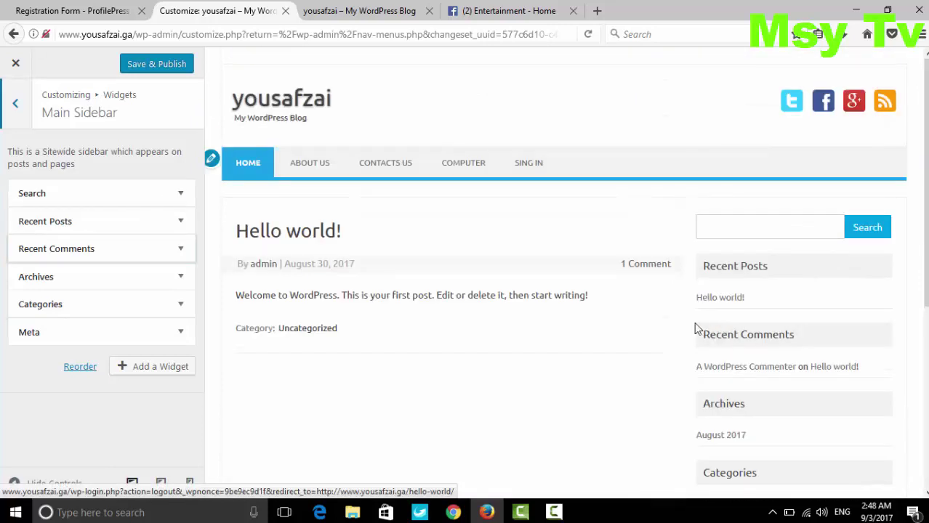
scroll(649, 340, "down", 3)
scroll(792, 299, "up", 4)
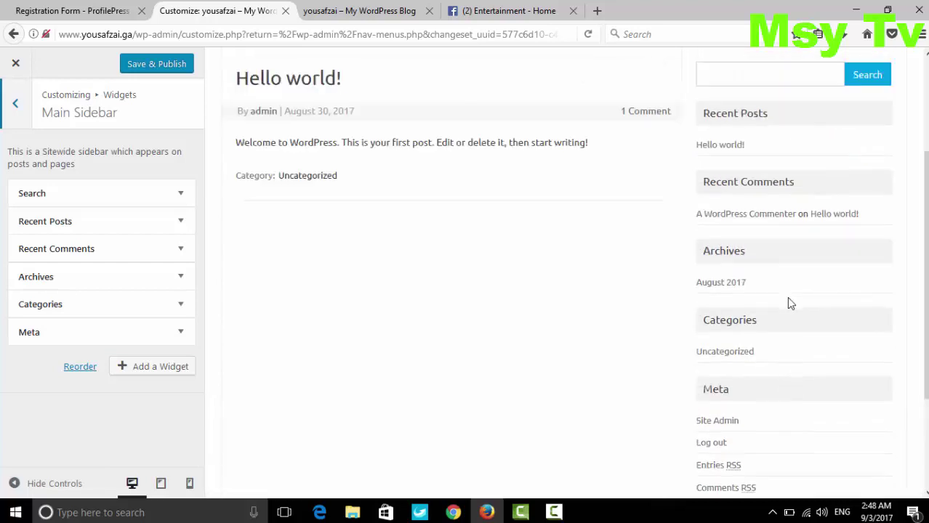
Remove the Recent Posts and Archives widgets from the Main Sidebar and check the sidebar in the preview
left_click(179, 222)
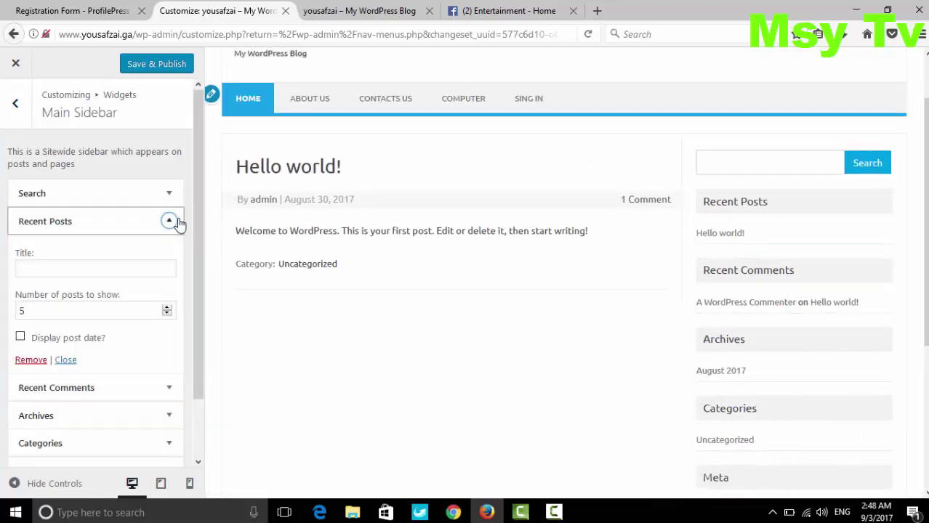
left_click(33, 360)
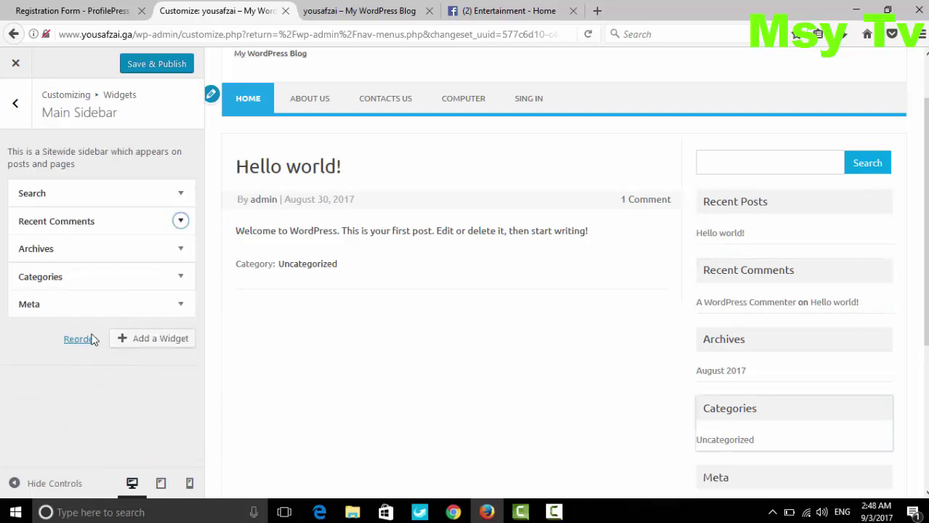
left_click(178, 249)
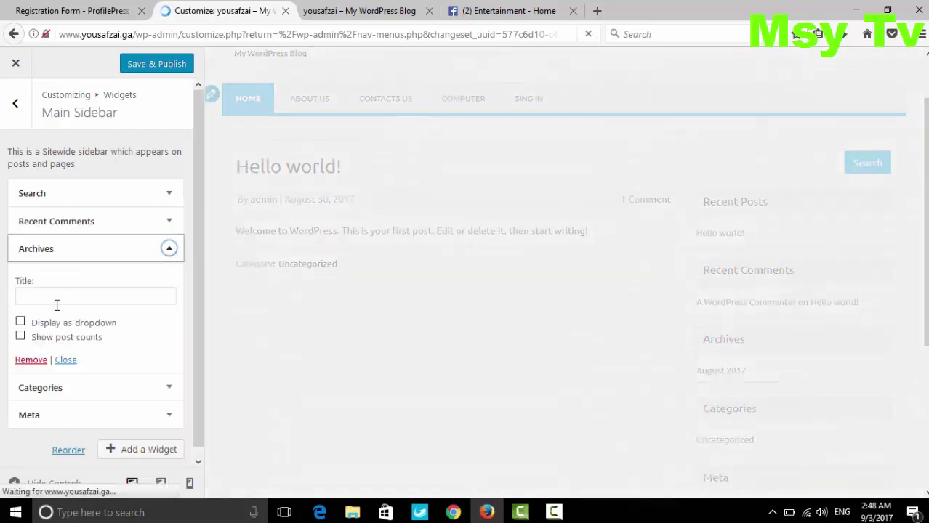
left_click(30, 360)
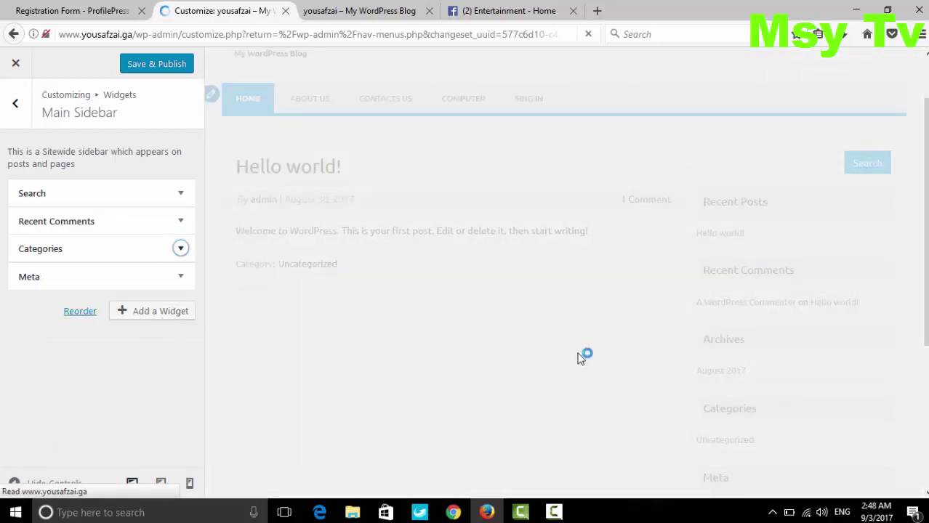
scroll(716, 343, "down", 3)
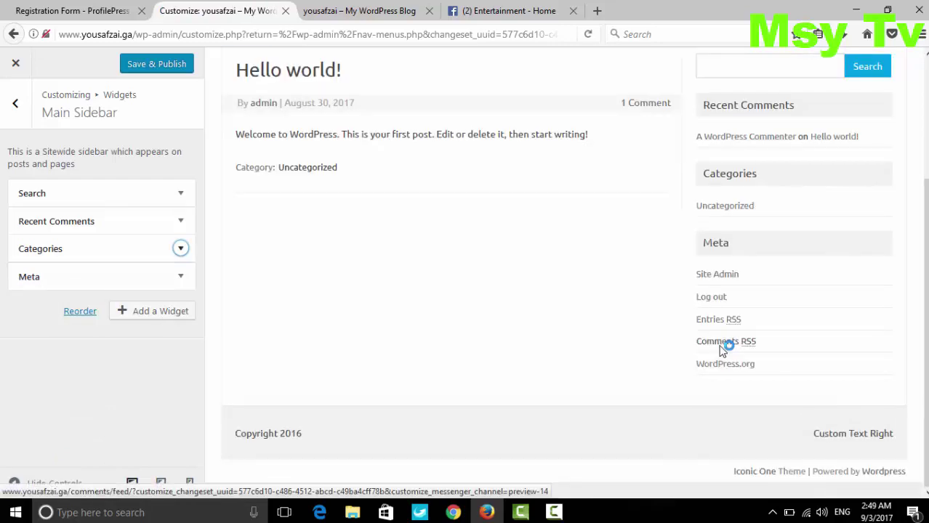
scroll(619, 352, "up", 3)
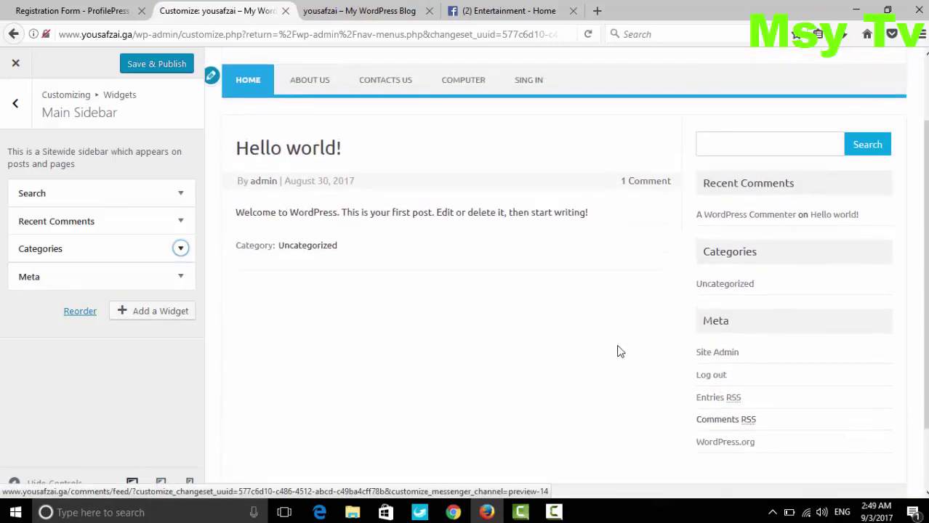
Remove the Categories and Meta widgets from the Main Sidebar
left_click(180, 249)
left_click(31, 375)
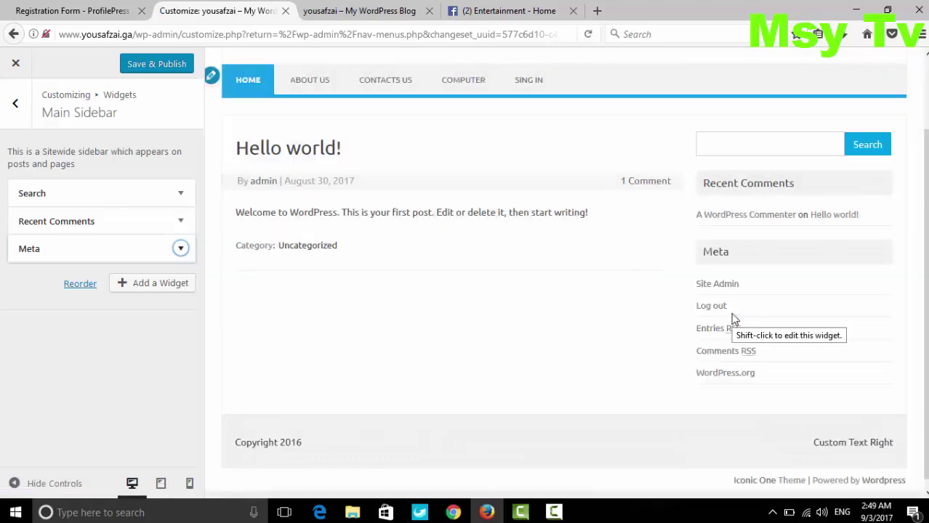
left_click(181, 251)
left_click(32, 319)
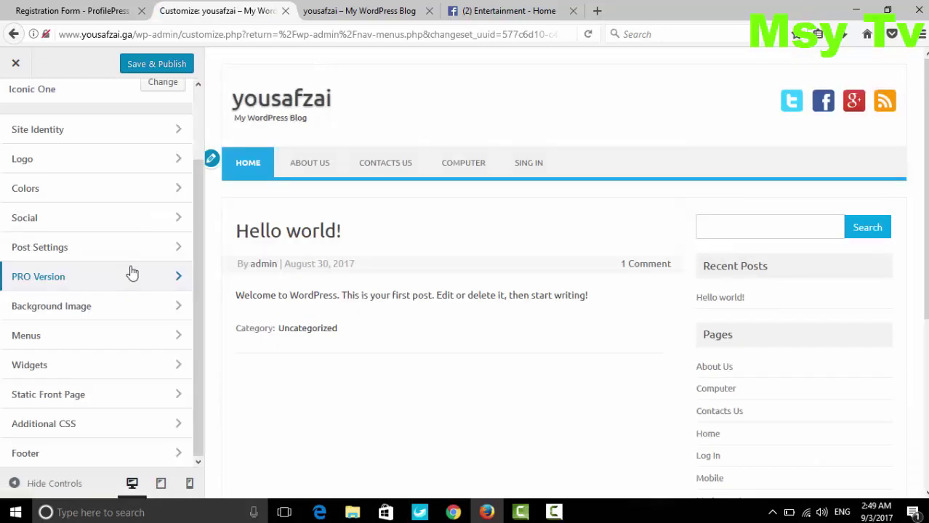
In the Static Front Page settings, make the front page display a static page and choose Home for it
left_click(107, 403)
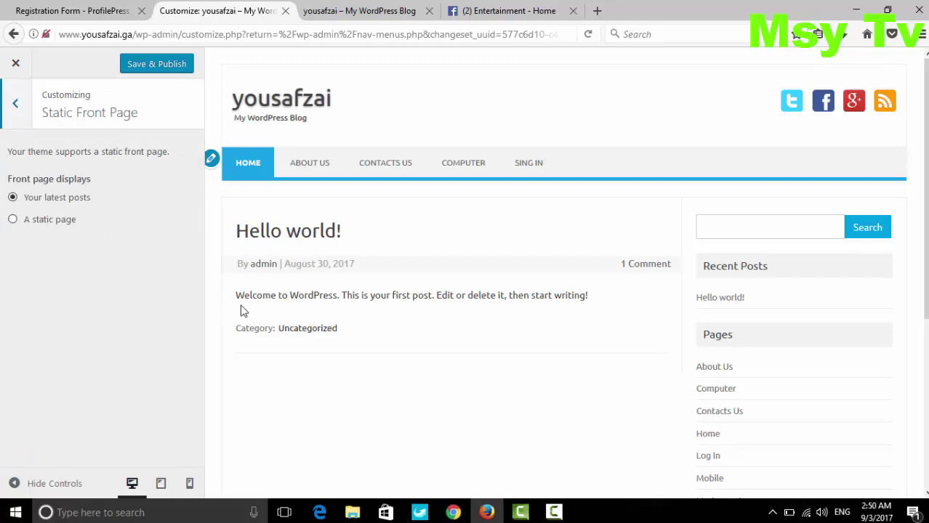
left_click(13, 220)
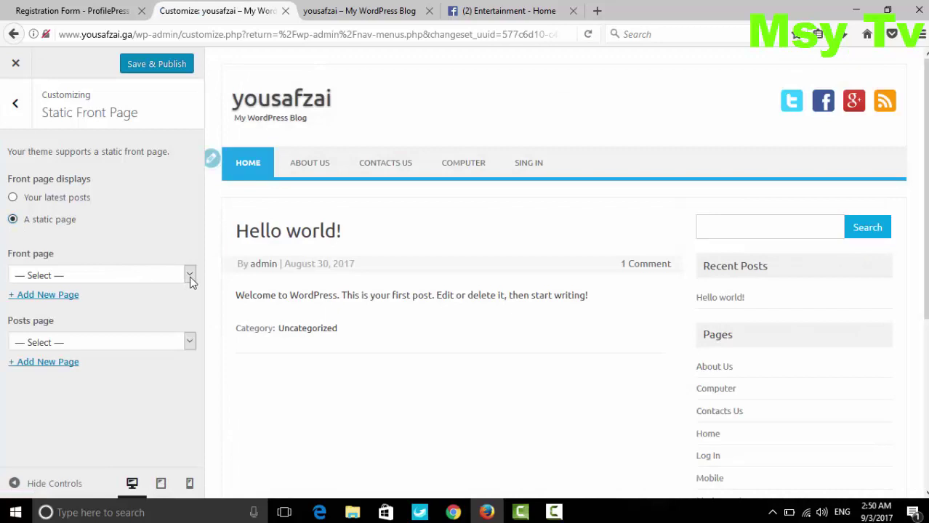
left_click(189, 277)
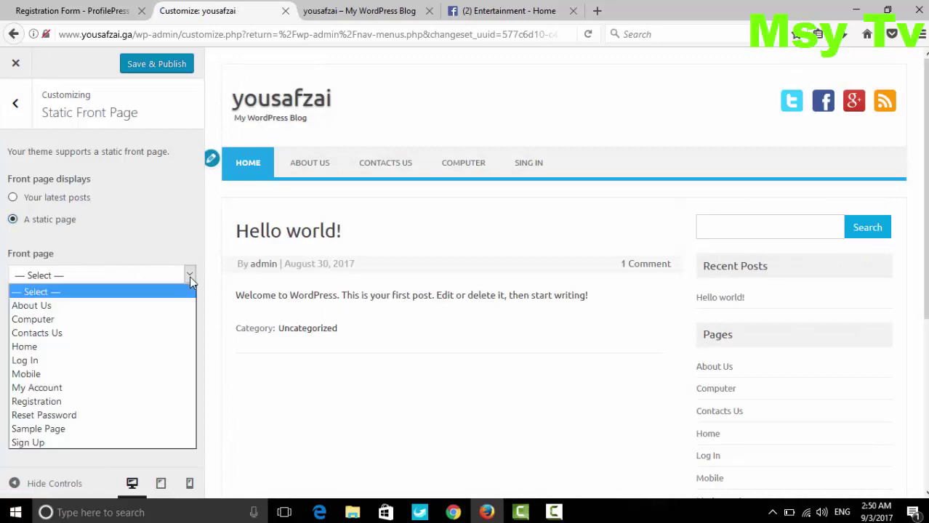
left_click(93, 348)
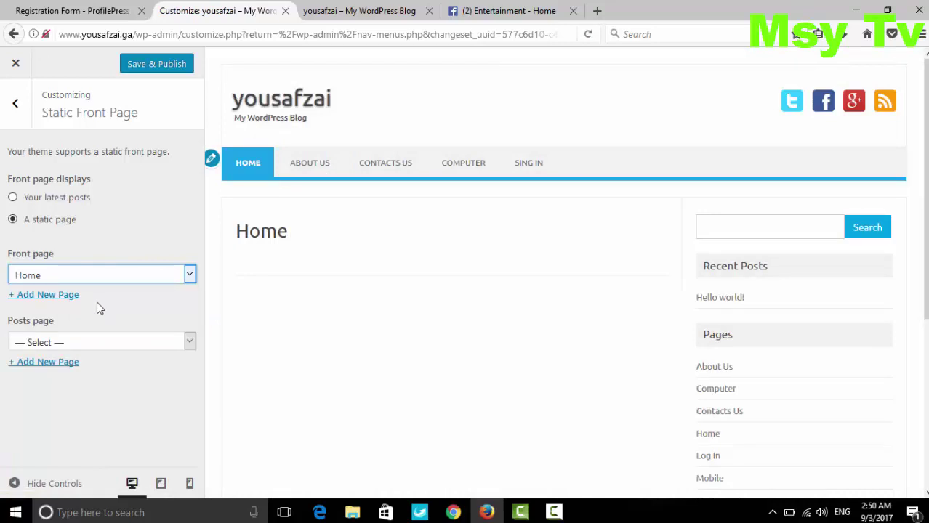
Try Computer and Mobile as the posts page, clear that choice, and set the front page back to displaying the latest posts
left_click(189, 343)
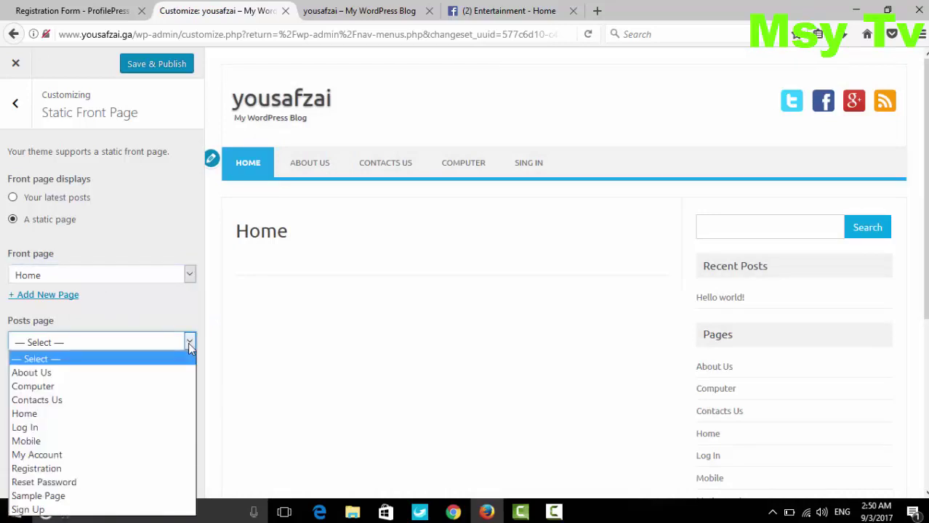
left_click(153, 389)
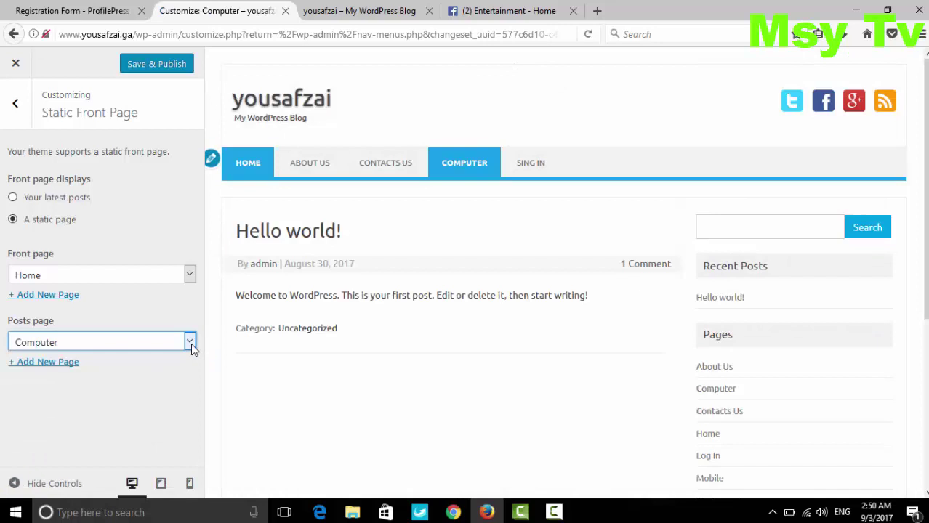
left_click(191, 342)
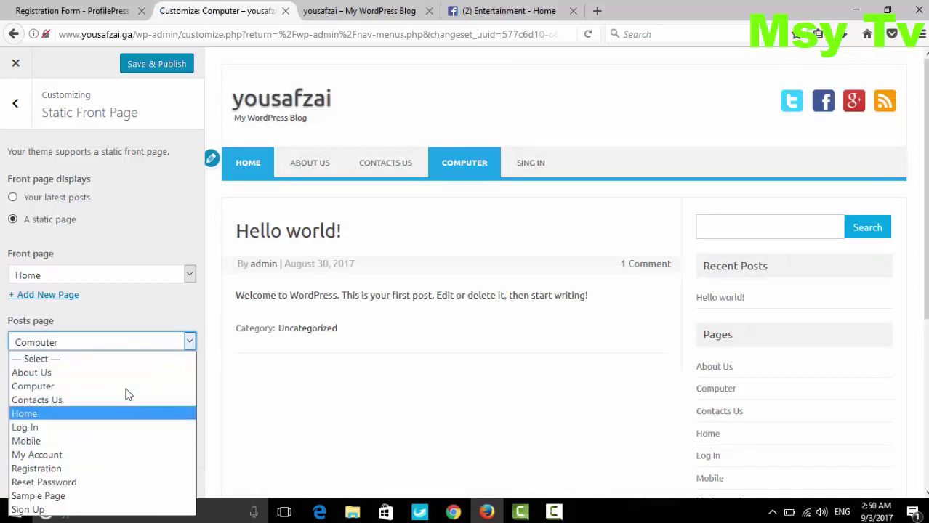
left_click(125, 442)
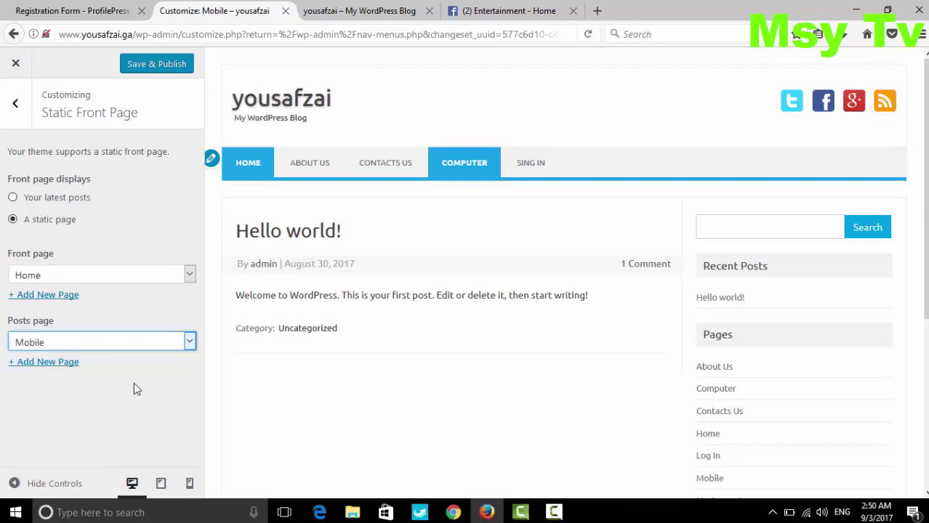
left_click(190, 345)
left_click(180, 358)
left_click(14, 198)
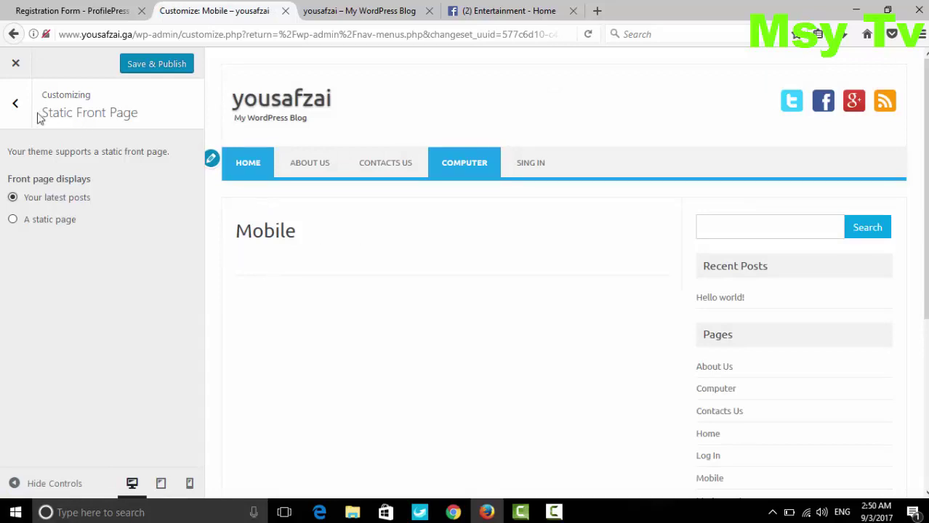
left_click(16, 104)
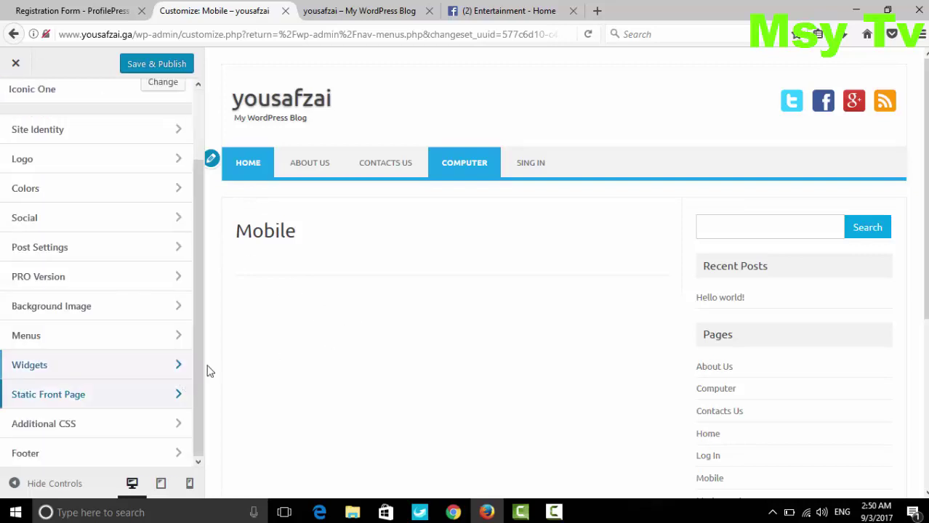
Load the home page in the preview and take a look at the Additional CSS settings without adding any code
left_click(254, 171)
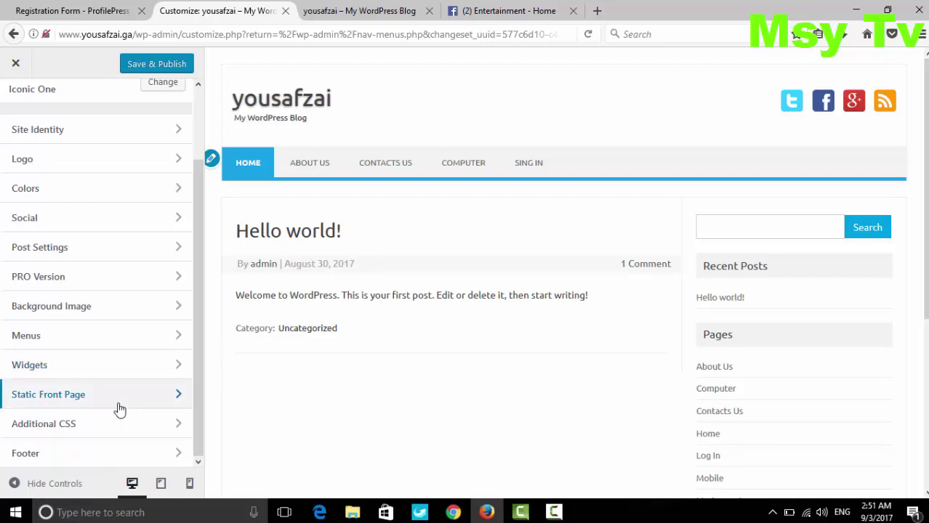
left_click(111, 429)
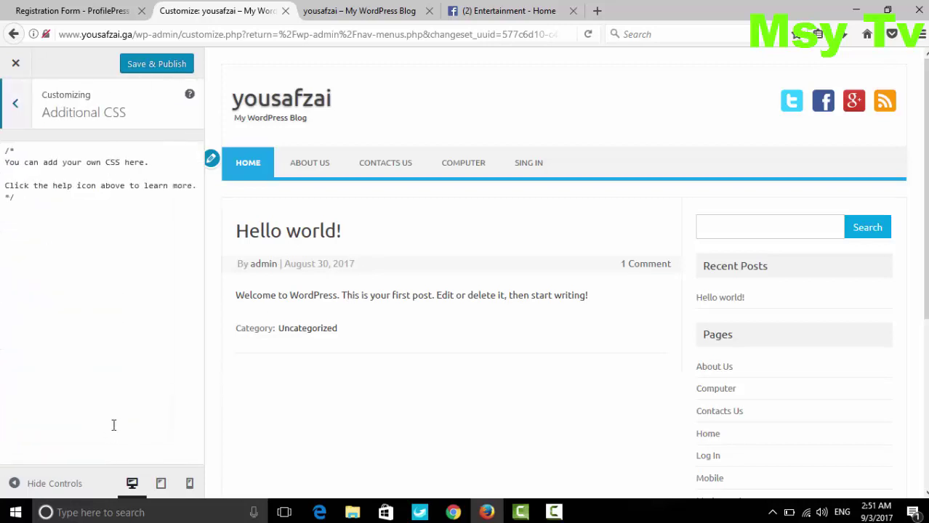
left_click(13, 115)
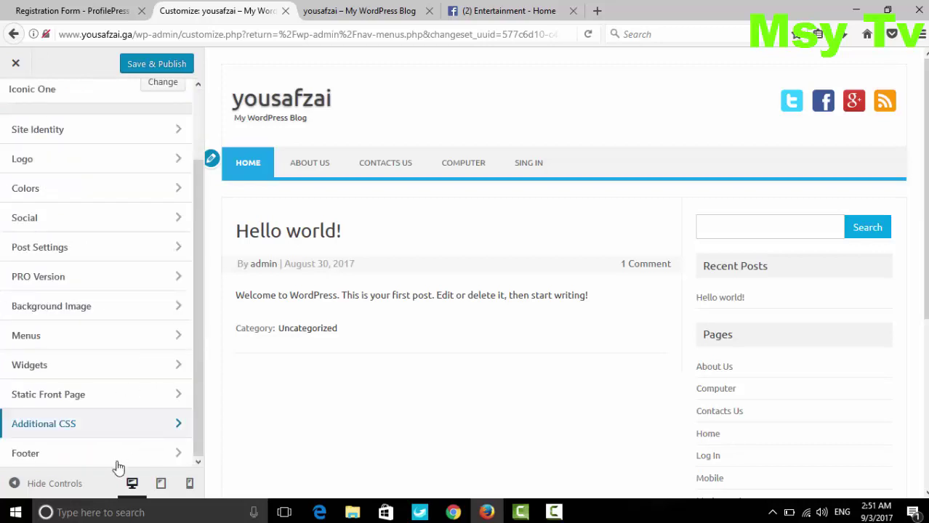
In the Footer settings, replace "Custom Text" with "all" so the custom right footer text reads "all Right"
left_click(97, 455)
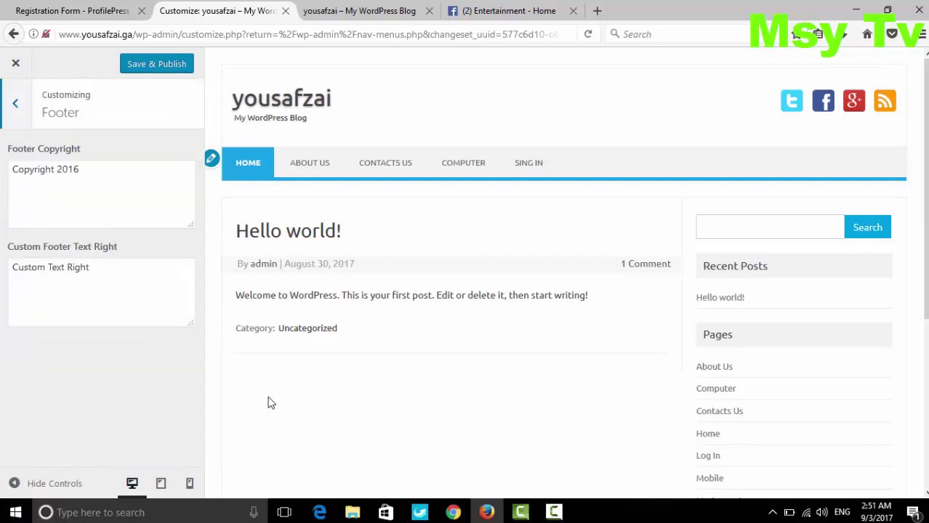
scroll(610, 408, "down", 4)
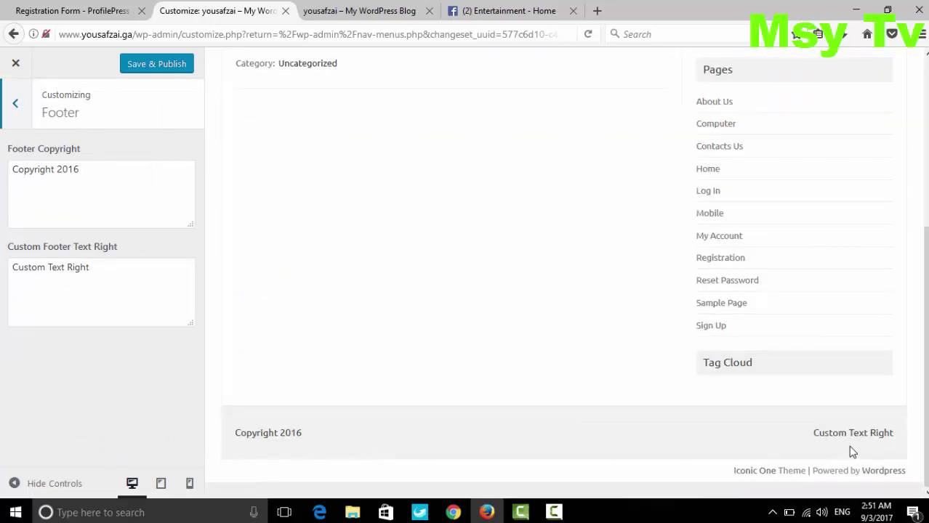
scroll(849, 446, "up", 2)
scroll(849, 446, "down", 2)
left_click_drag(49, 269, 6, 269)
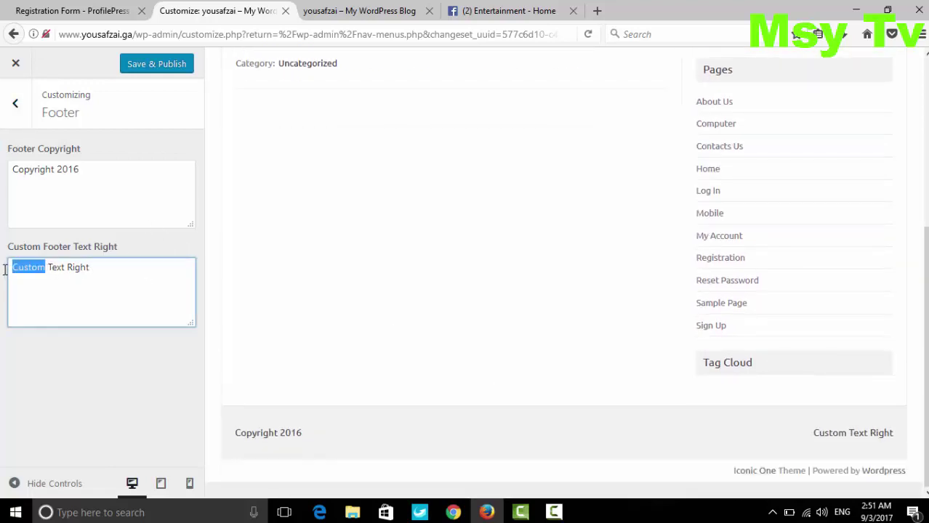
key("BackSpace")
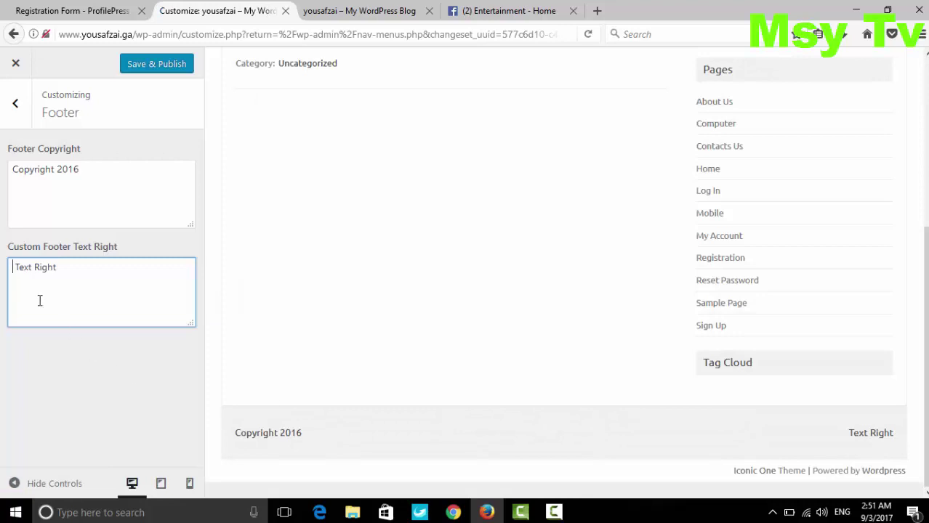
left_click_drag(32, 267, 1, 276)
key("BackSpace")
type("all")
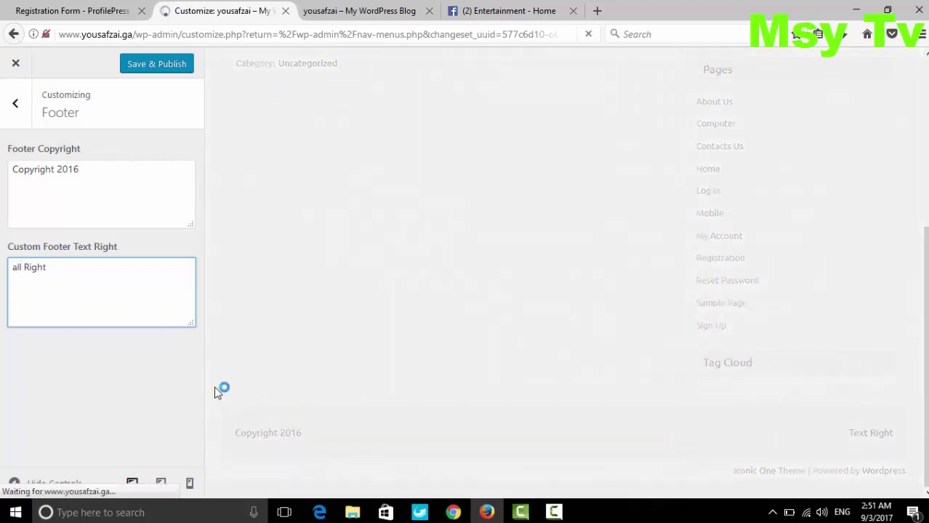
Set the custom right footer text to "All Rights" and the footer copyright to "Copyright 2017"
key("BackSpace")
key("BackSpace")
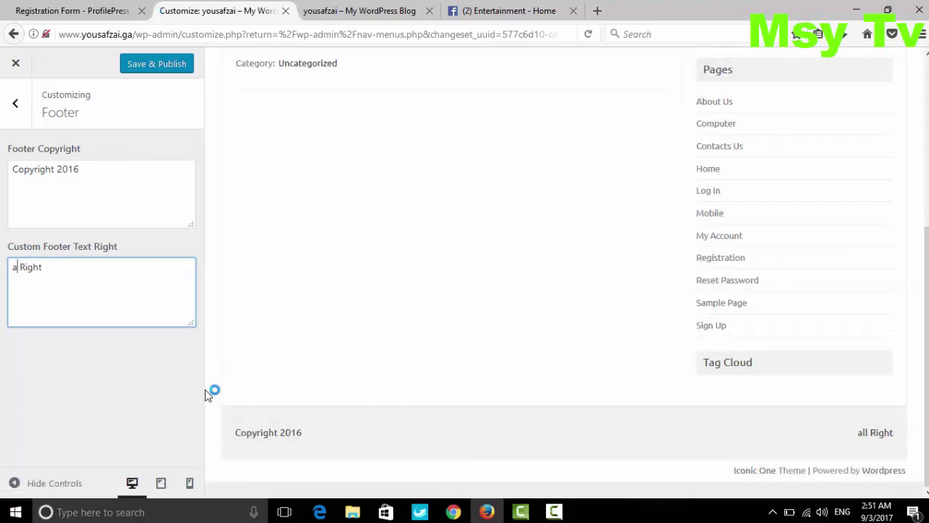
key("BackSpace")
type("All")
left_click(92, 179)
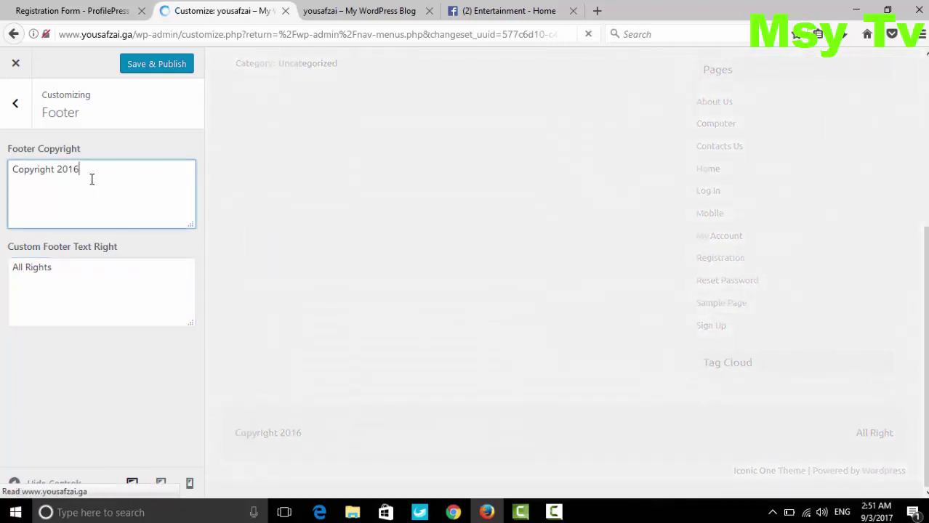
key("BackSpace")
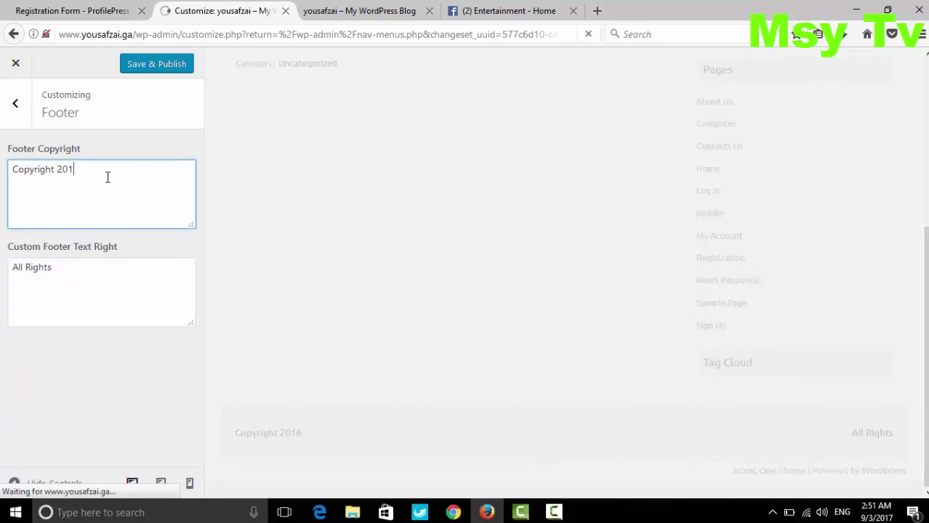
type("7")
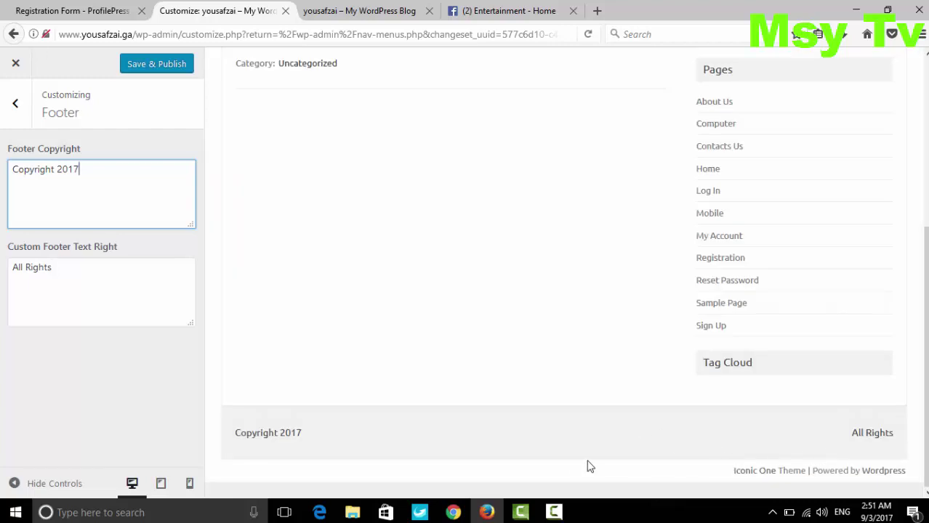
scroll(725, 438, "up", 6)
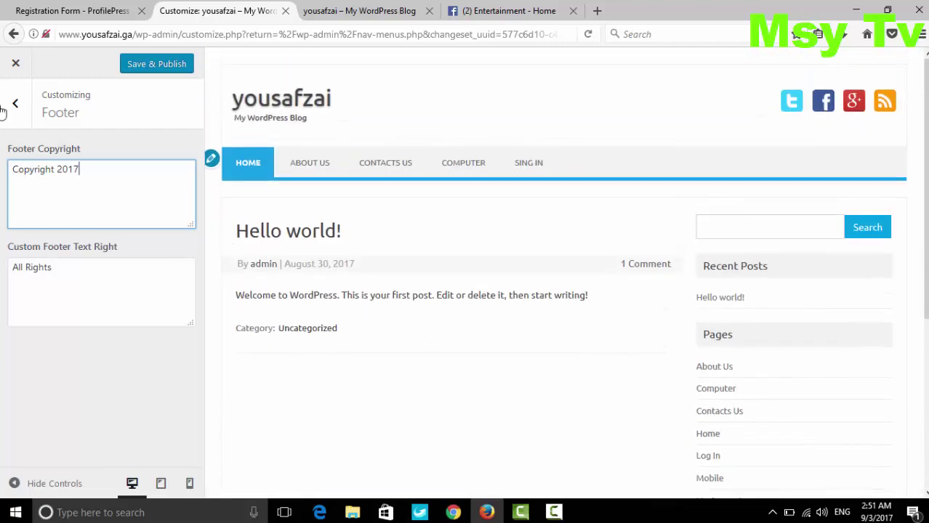
Leave the Footer settings and close the theme customizer without saving or publishing the changes
left_click(15, 104)
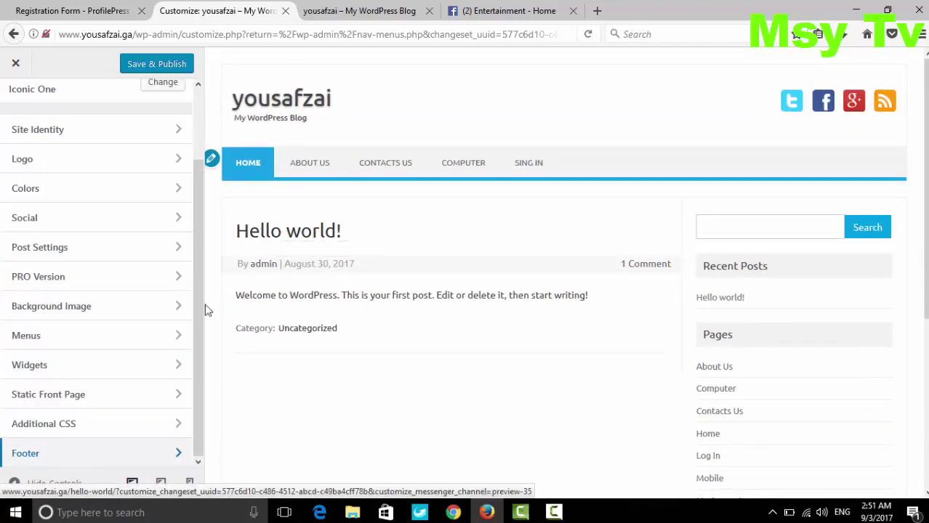
scroll(165, 301, "up", 2)
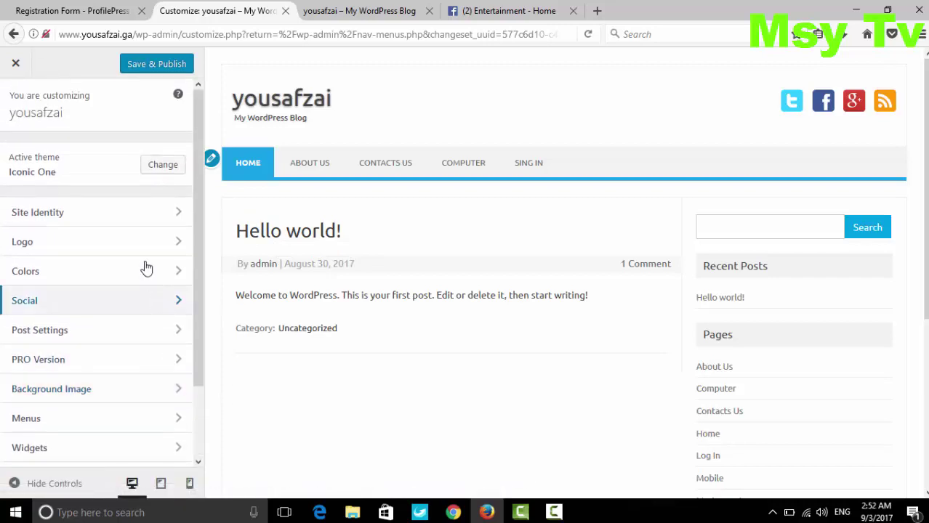
left_click(15, 63)
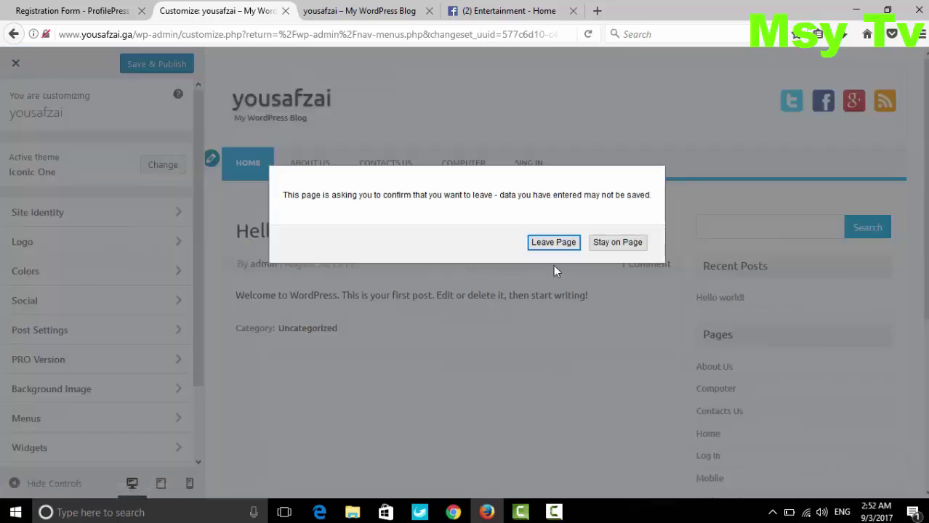
left_click(554, 242)
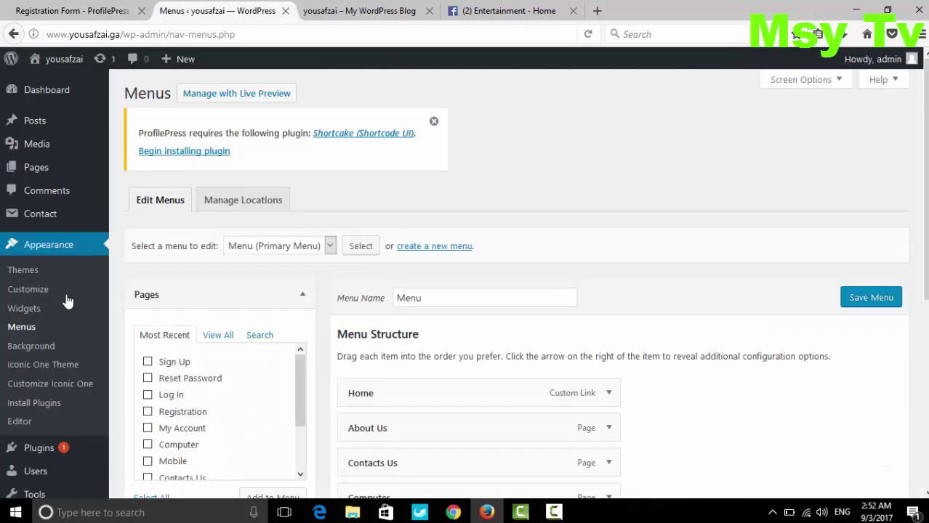
Look over the menu structure on the Menus page and the list of all pages
scroll(66, 302, "down", 5)
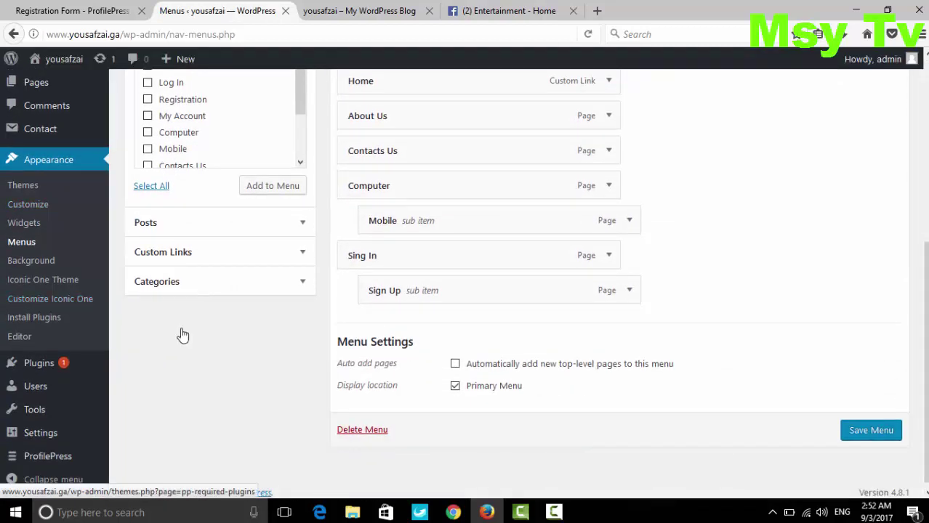
scroll(183, 335, "up", 4)
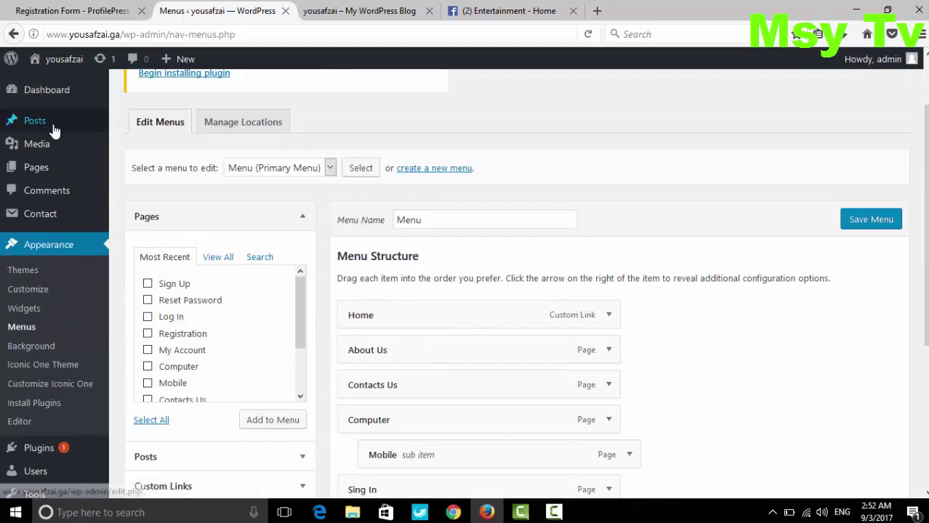
mouse_move(63, 171)
left_click(137, 172)
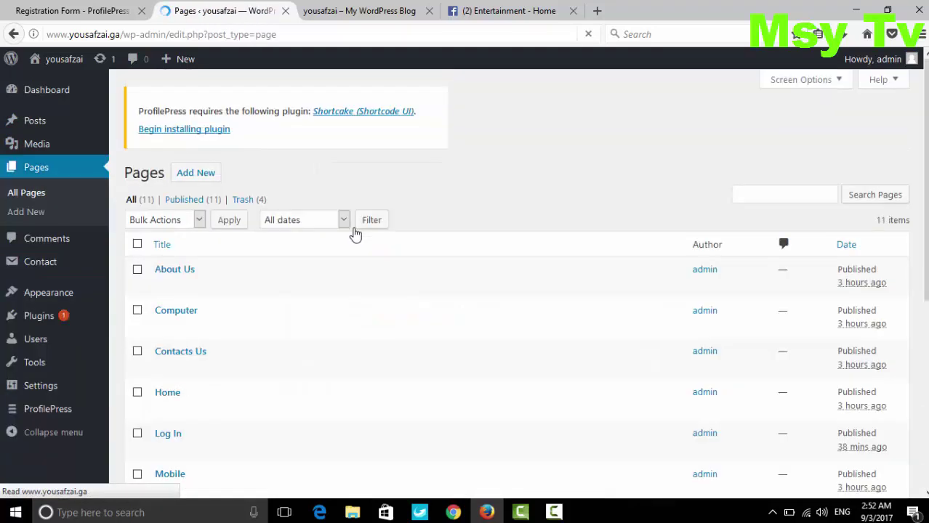
scroll(416, 285, "down", 4)
scroll(407, 280, "up", 4)
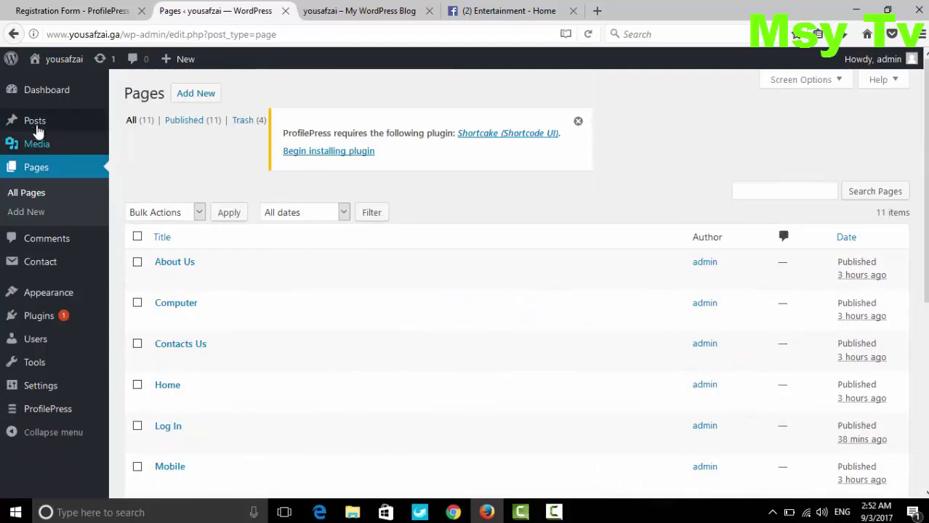
Open the list of all posts, check the post on the live site, and move "Hello world!" to the trash
mouse_move(38, 125)
left_click(137, 123)
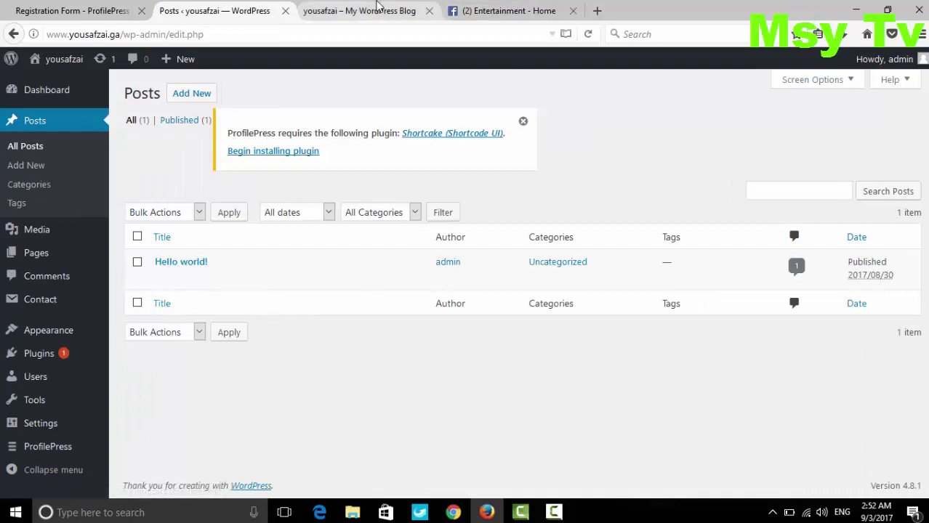
left_click(377, 9)
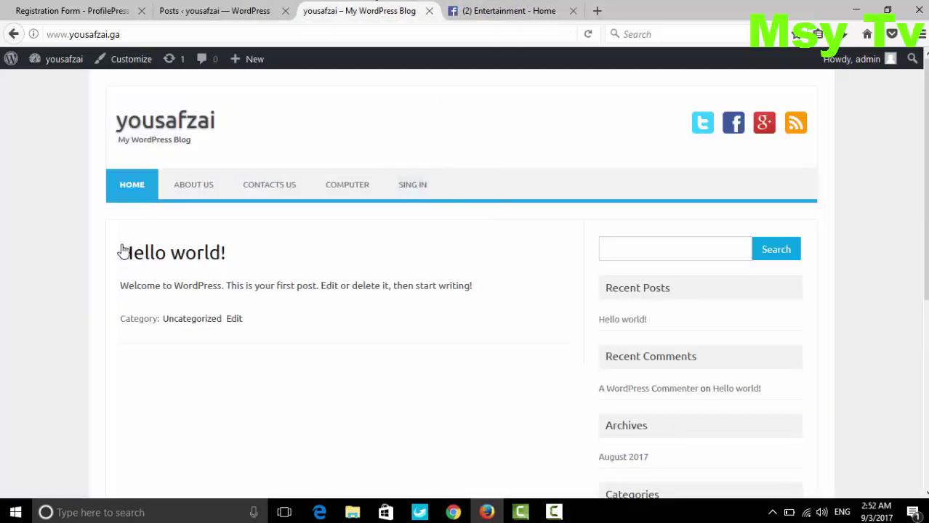
left_click(214, 10)
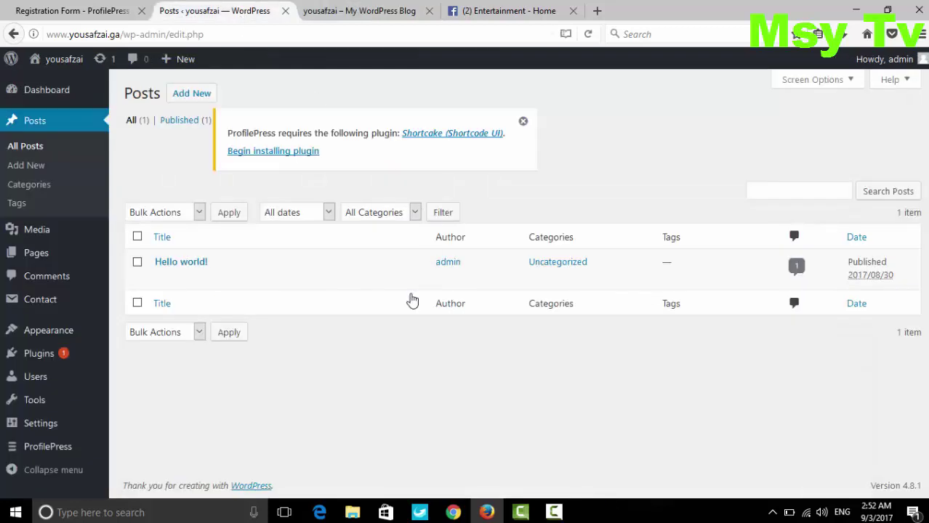
mouse_move(180, 277)
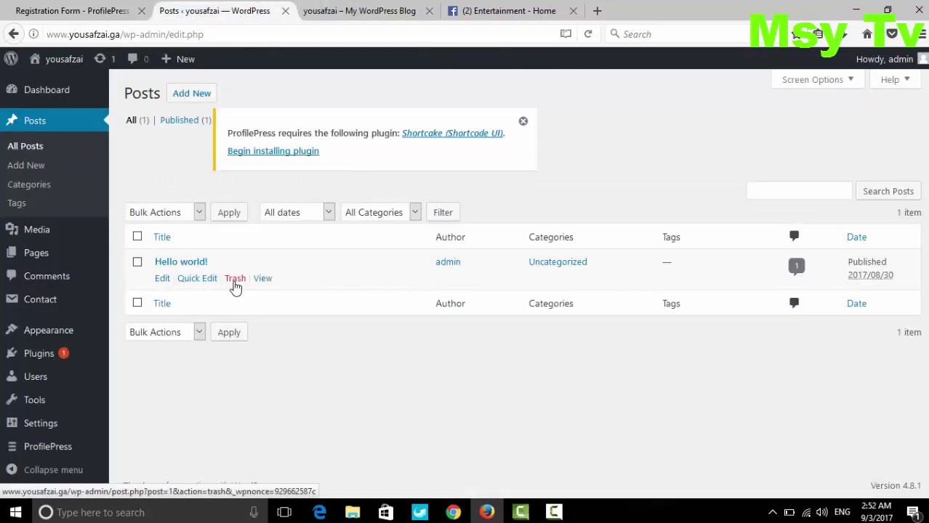
left_click(235, 279)
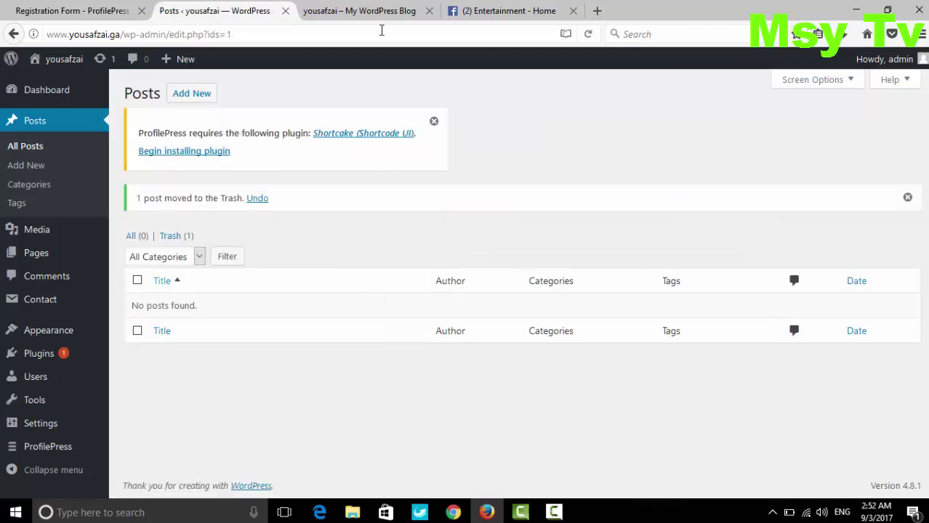
Reload the live site's Home page to check its posts area, and return to the Posts list
left_click(377, 11)
left_click(131, 191)
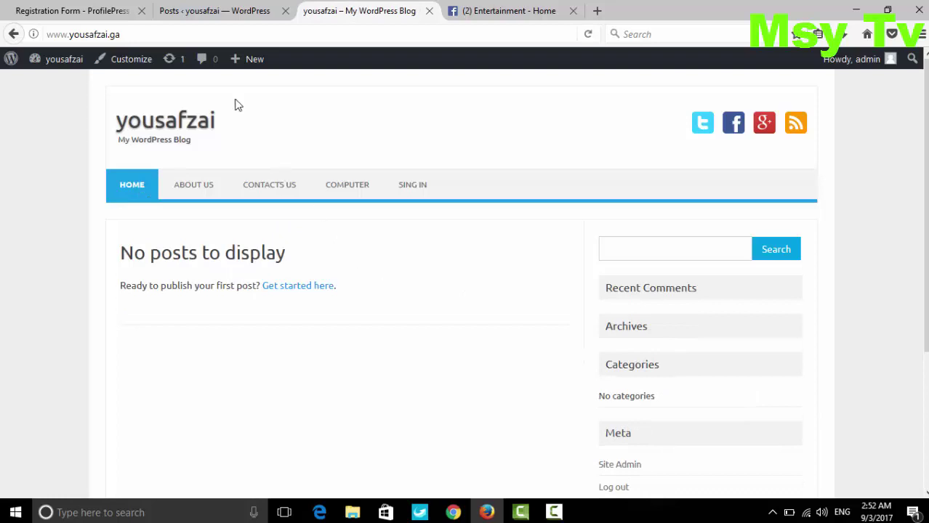
left_click(240, 13)
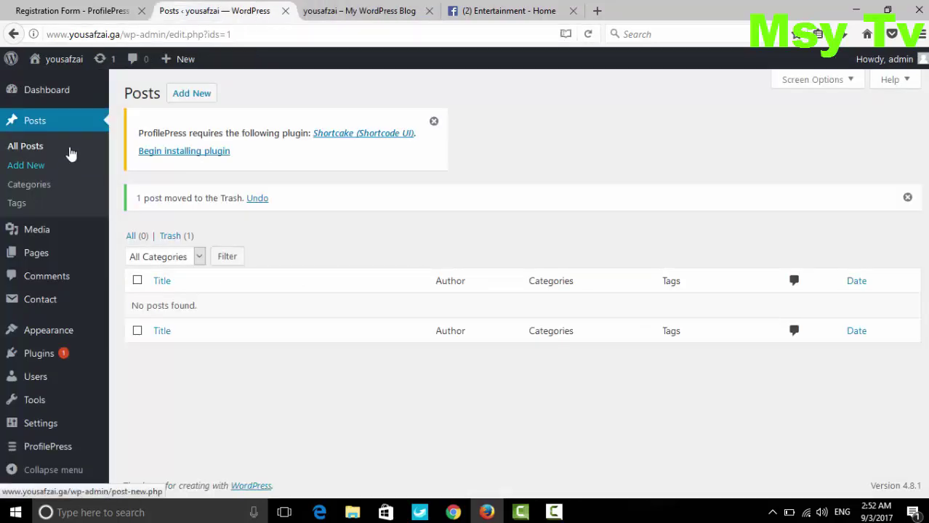
Add a new post titled "hello how are you all this is my website"
left_click(192, 94)
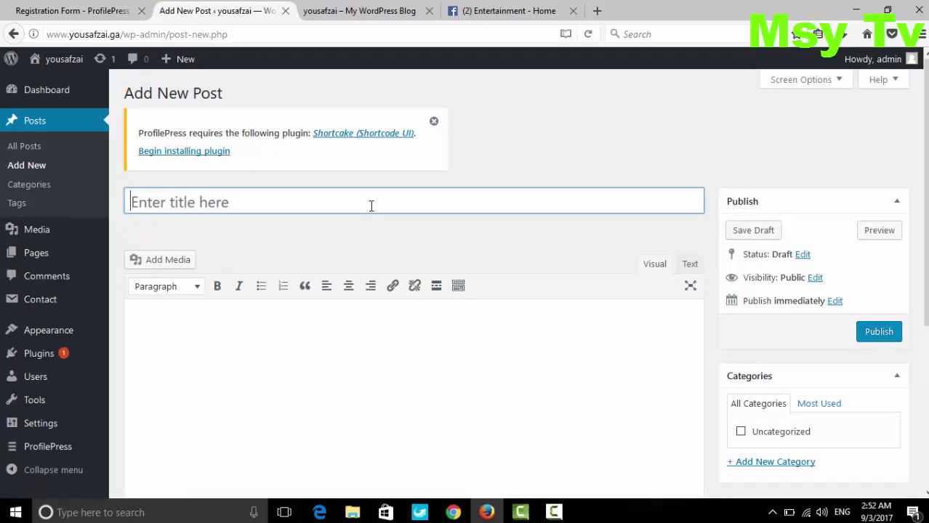
type("hello")
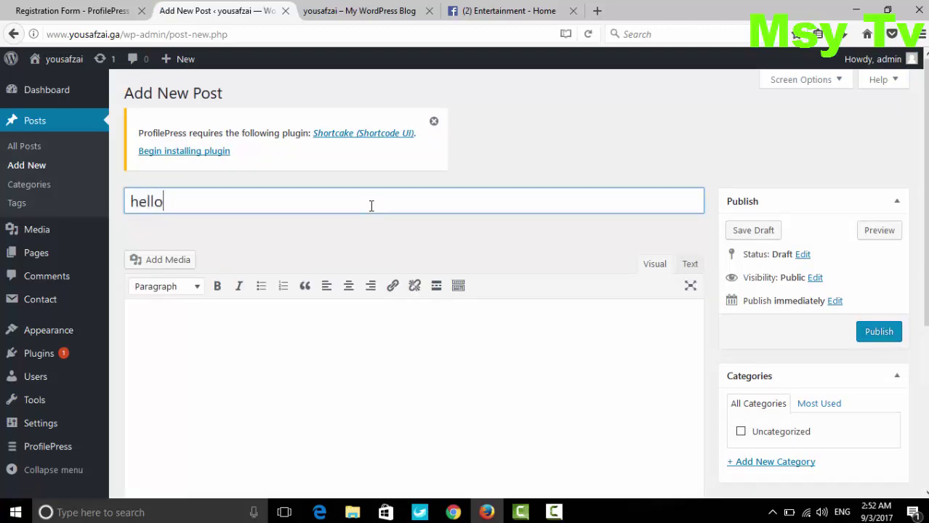
type(" how are you ")
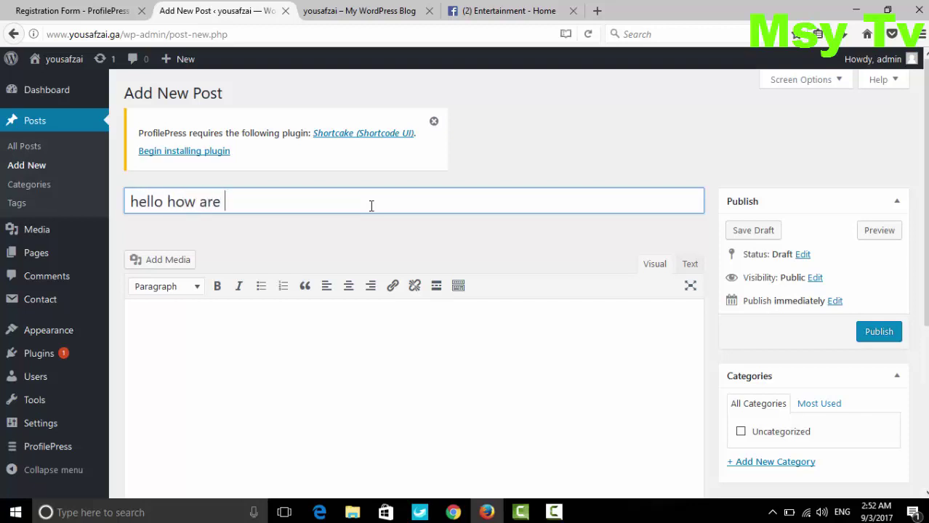
type("all thies")
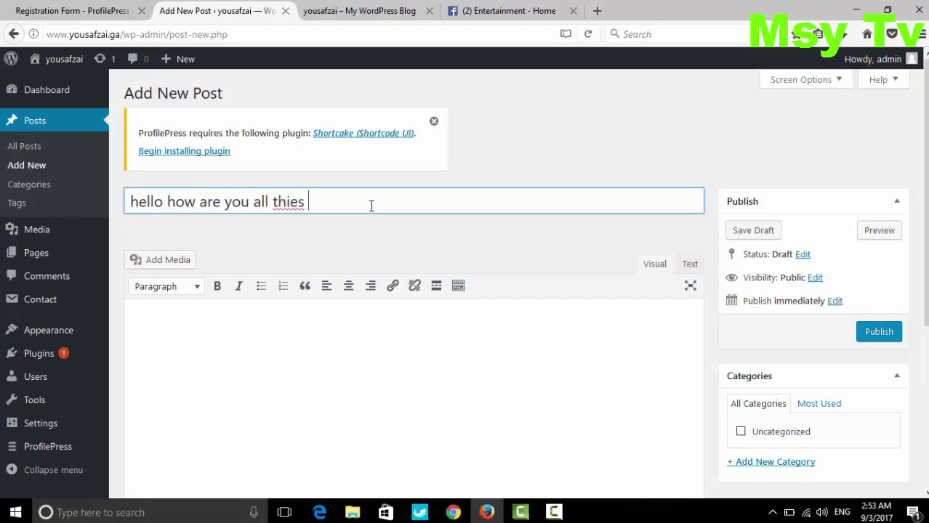
key("BackSpace")
key("BackSpace")
key("BackSpace")
type("is is my web")
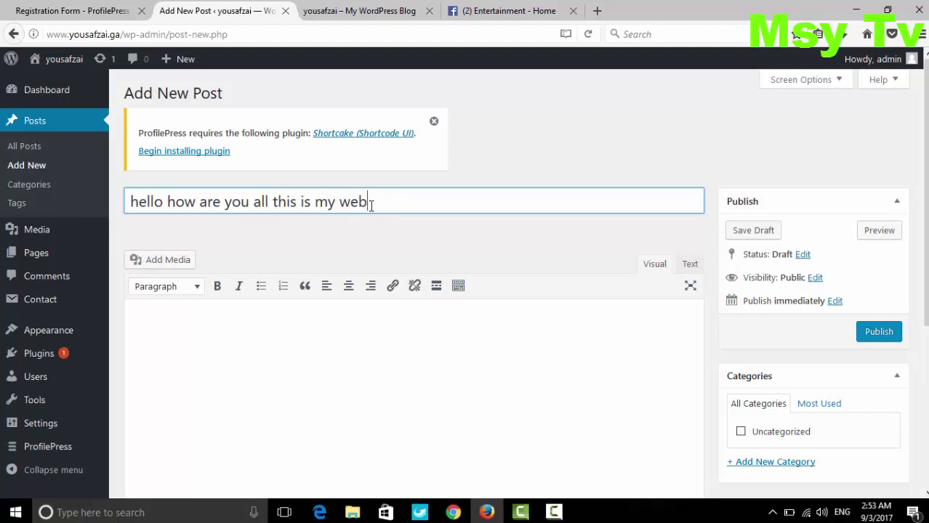
type("site")
key("BackSpace")
type("e")
Create a new category named "computer" from the post editor, without a parent category
scroll(592, 313, "down", 2)
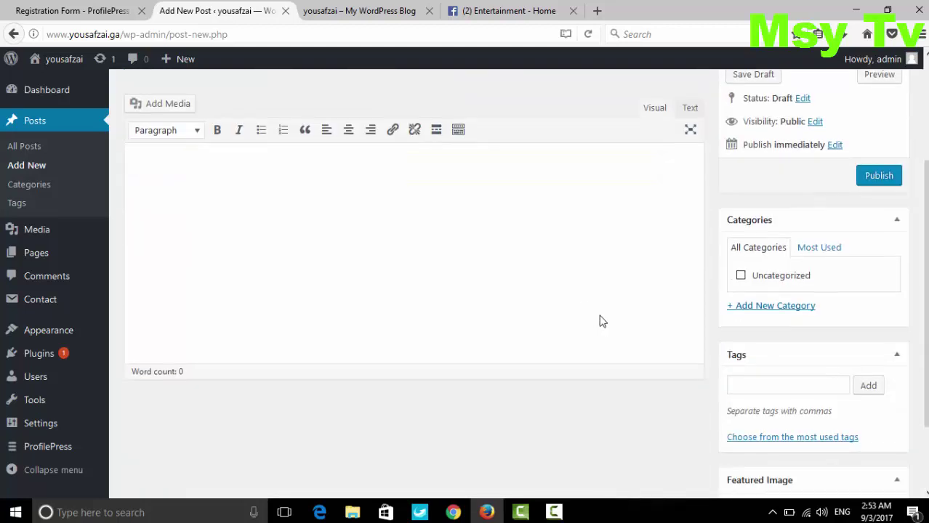
left_click(761, 306)
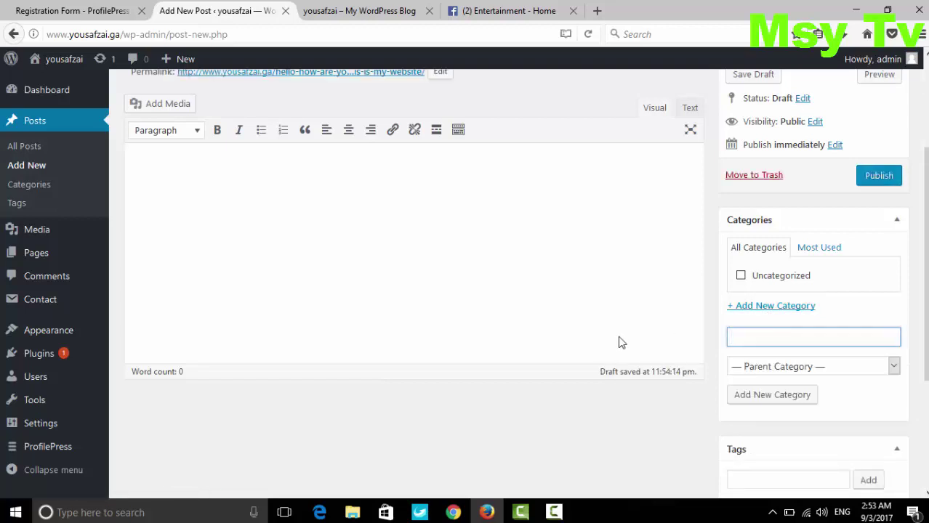
type("computer")
left_click(894, 366)
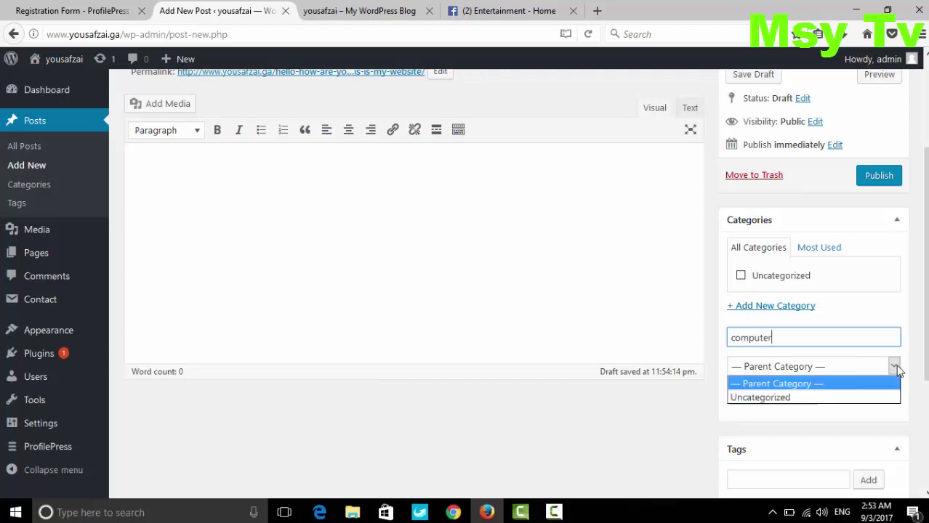
left_click(895, 367)
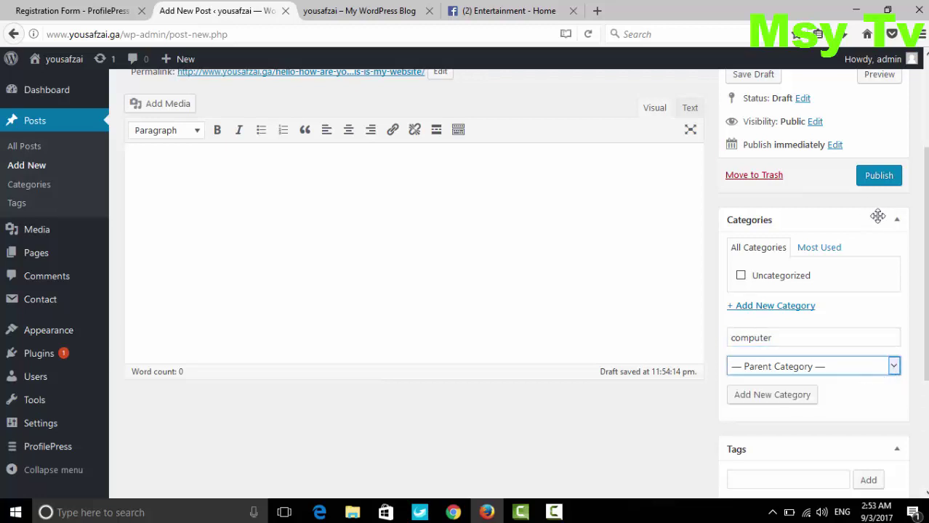
left_click(798, 400)
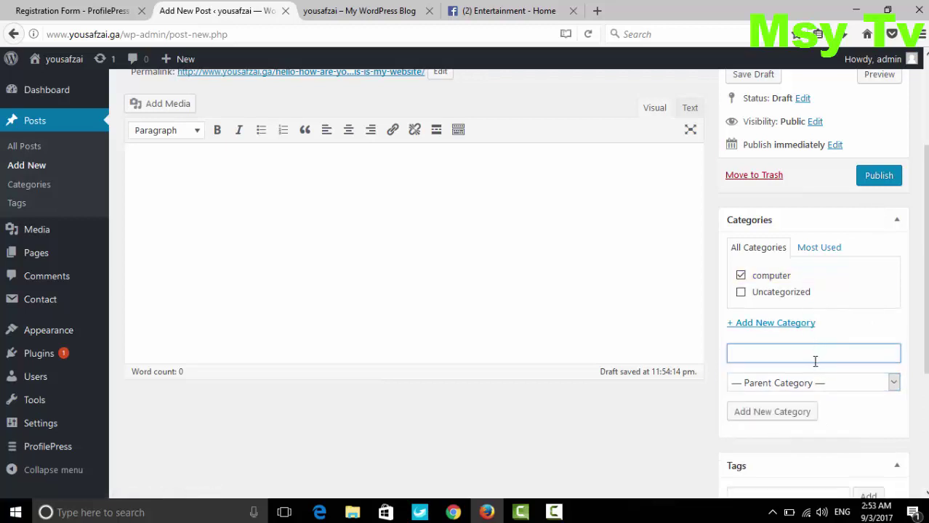
Create another category named "mobile" and deselect both the computer and mobile categories for the post
type("mobile")
left_click(805, 412)
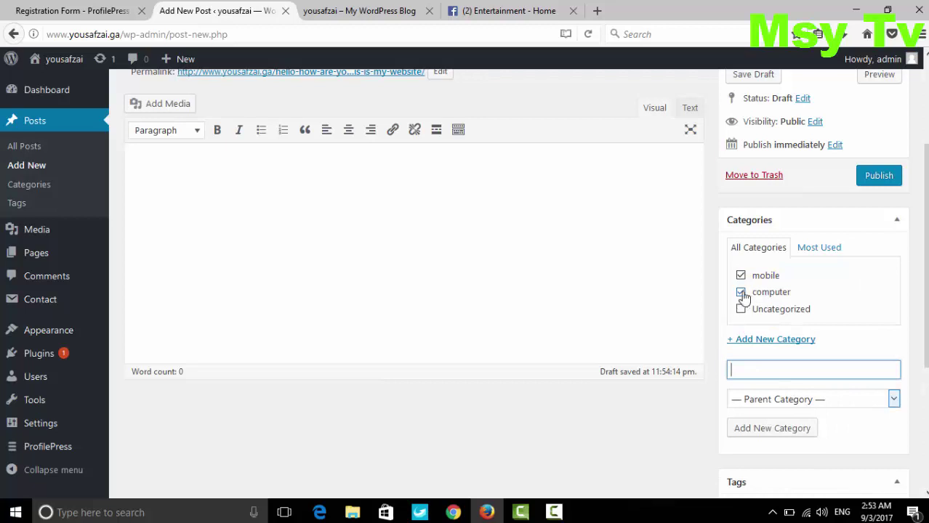
left_click(741, 292)
left_click(741, 276)
Start the post's body with "this in my test website i am design", using the spelling suggestion for the last word
scroll(640, 302, "up", 2)
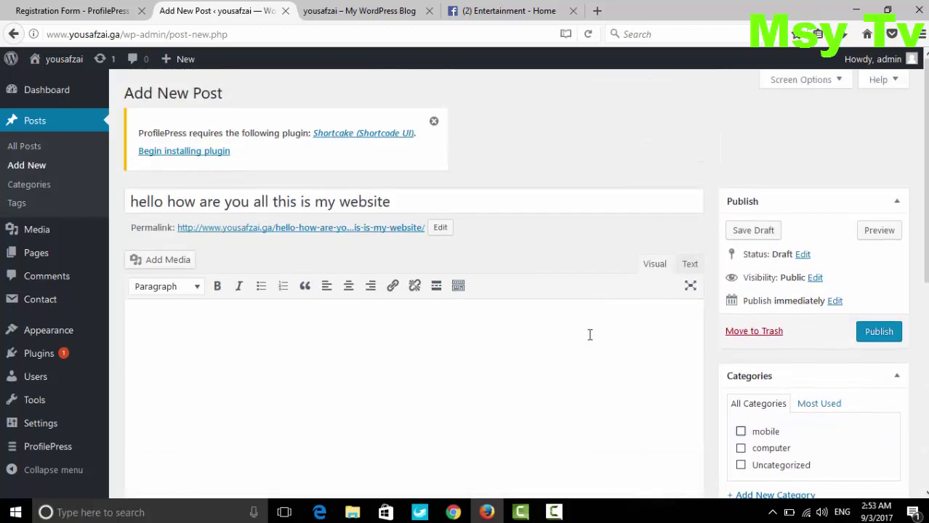
scroll(581, 329, "down", 1)
left_click(543, 341)
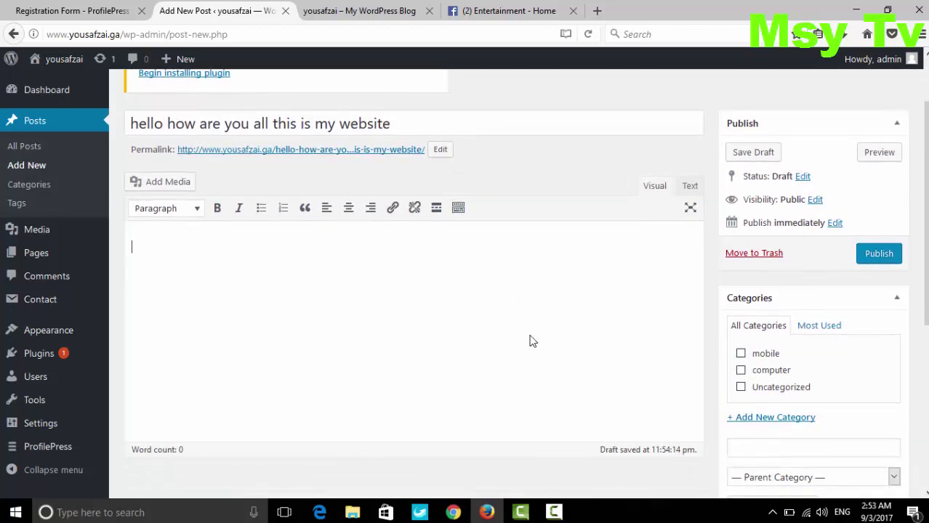
type("hel")
key("BackSpace")
key("BackSpace")
key("BackSpace")
key("BackSpace")
type("hhis in my test we")
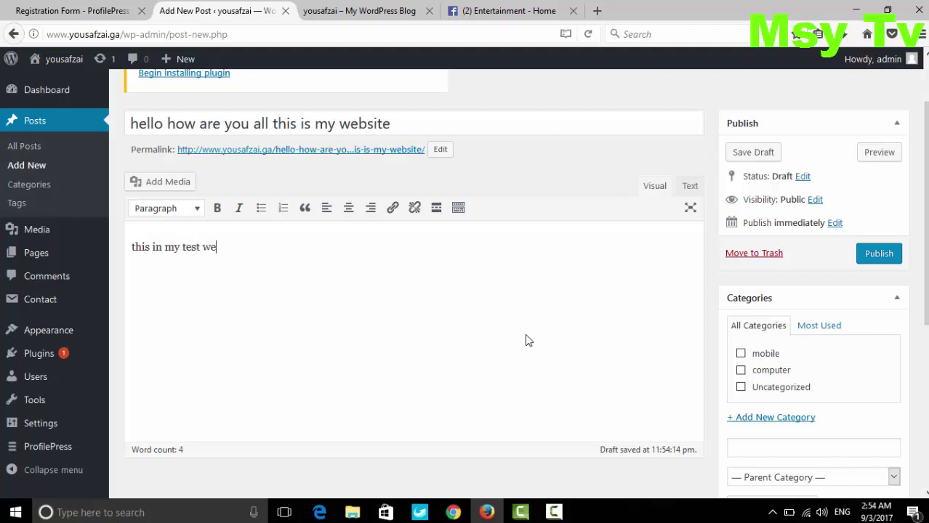
type("bsite i am desi")
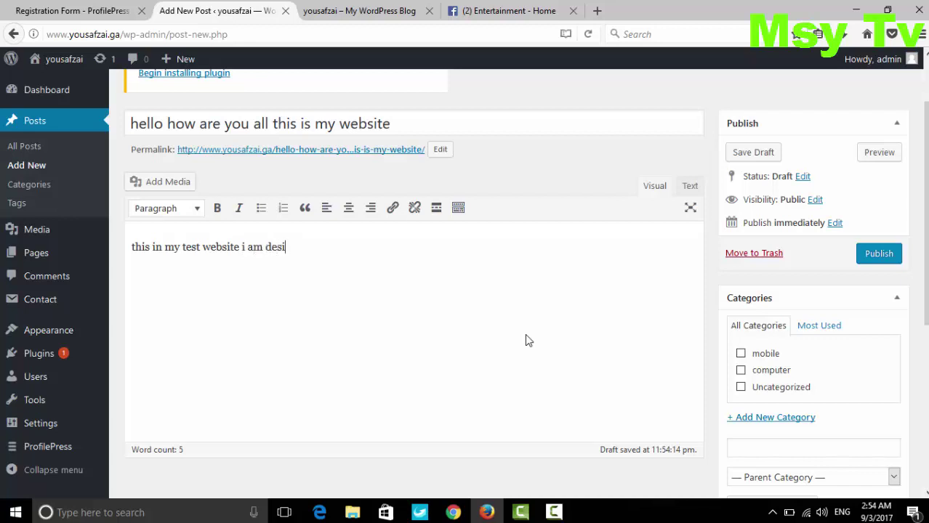
type("ng")
right_click(288, 247)
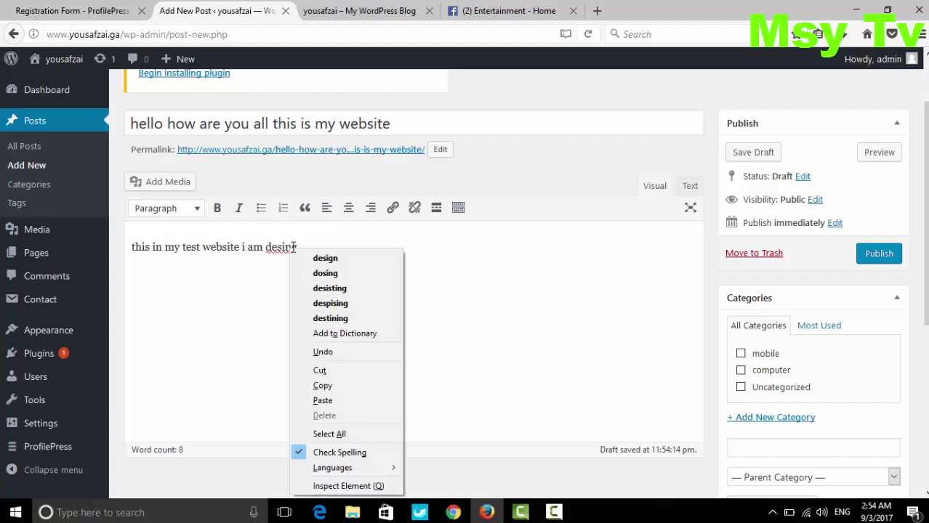
left_click(301, 257)
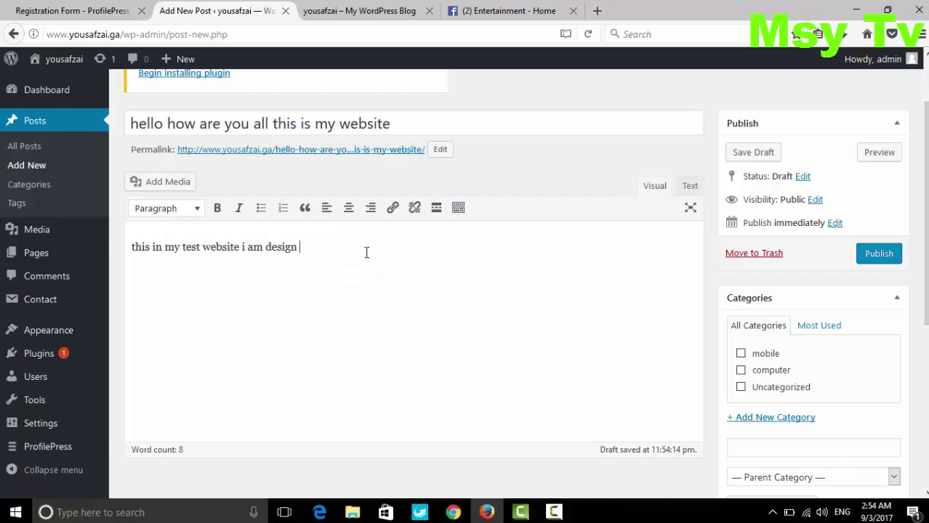
Continue the post's body sentence with "website for youtube video", correcting the spelling of "website"
type("websiet")
right_click(323, 246)
left_click(361, 257)
type("for youtube t")
key("BackSpace")
type("vid")
key("BackSpace")
type("de")
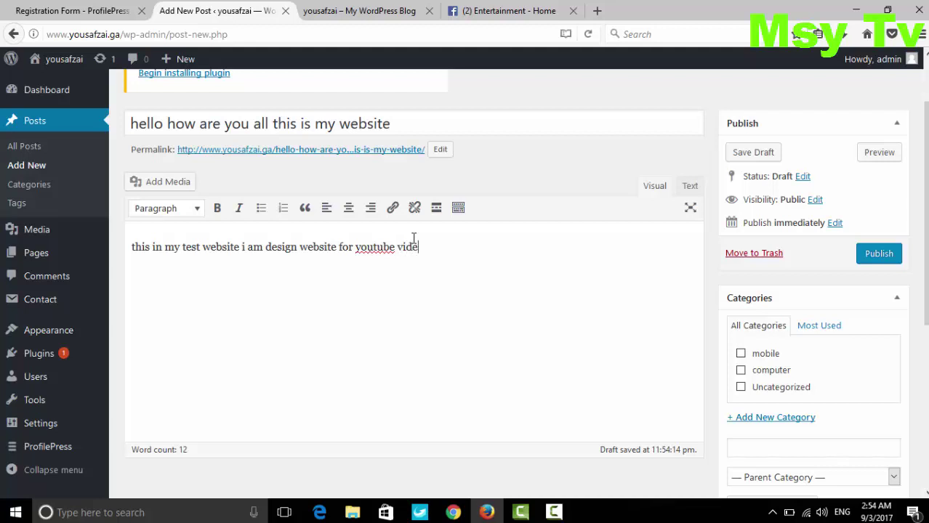
type("o")
Assign the post to the computer category and publish it
scroll(492, 288, "down", 1)
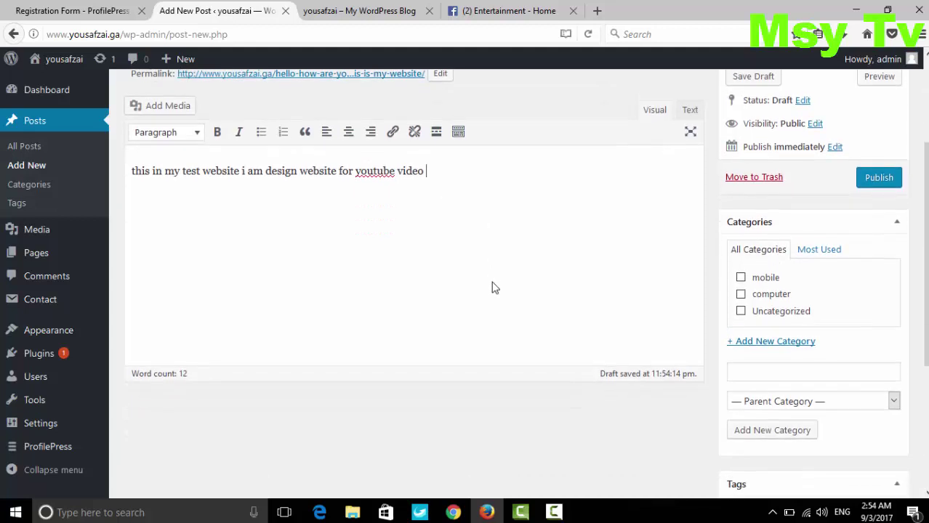
left_click(740, 292)
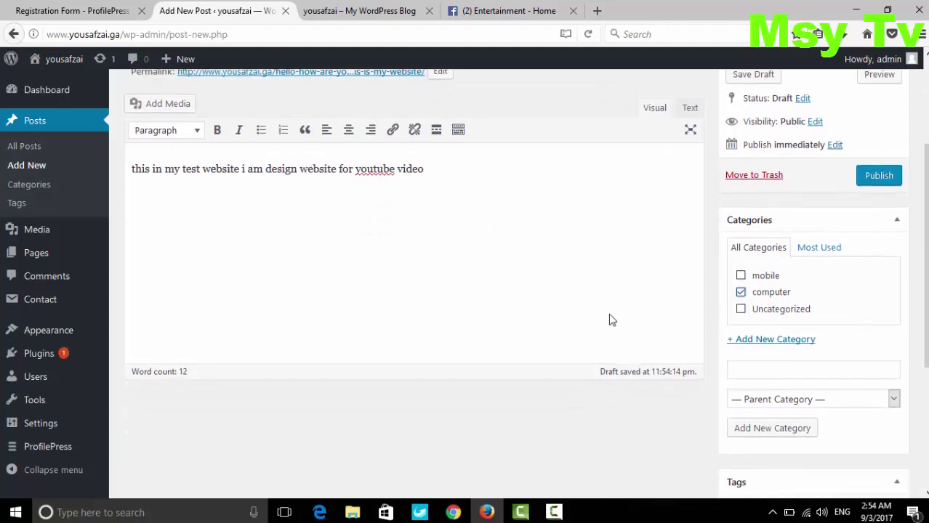
scroll(609, 317, "down", 2)
scroll(649, 305, "up", 2)
left_click(877, 186)
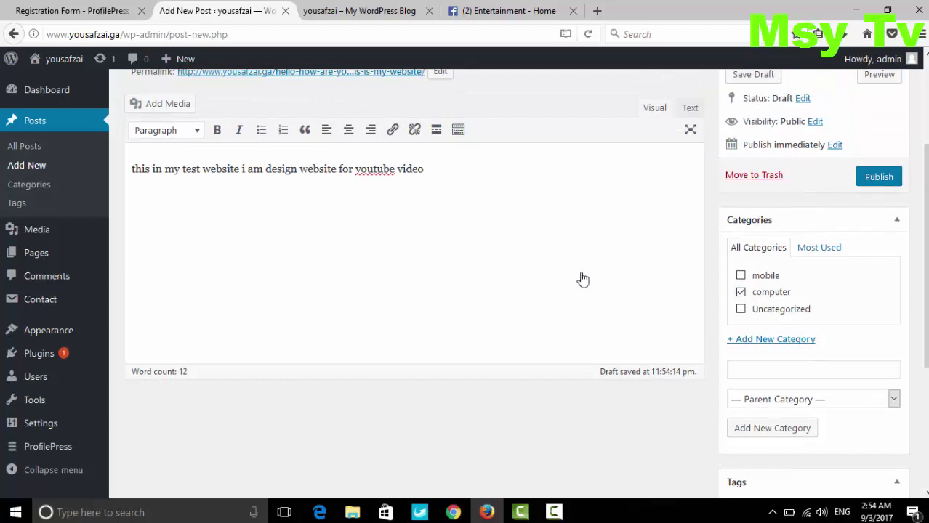
Reload the live site's Home page and check the new post, the menu, the sidebar and the footer
key("ctrl+Tab")
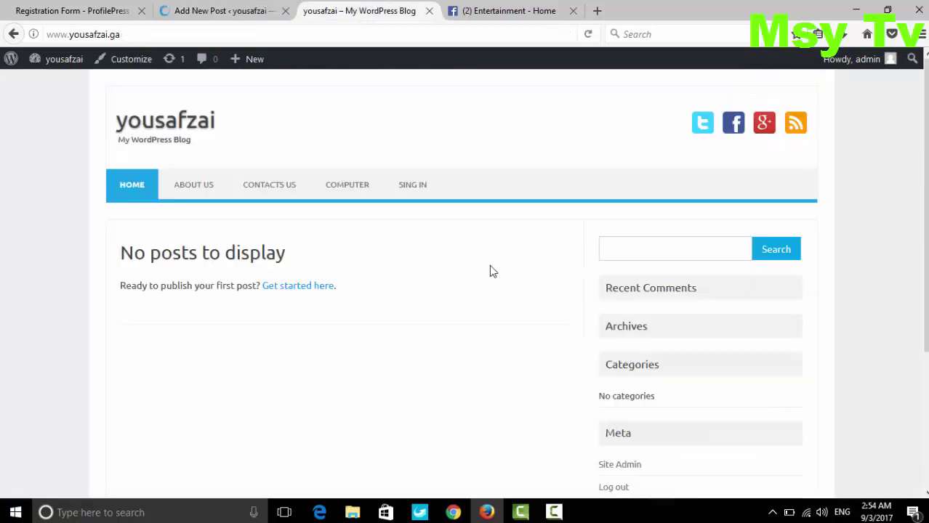
key("F5")
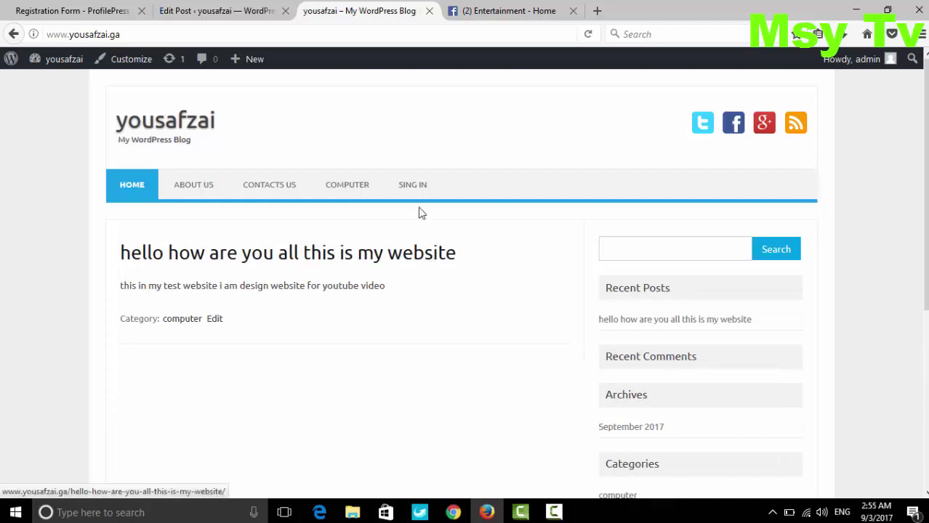
mouse_move(410, 187)
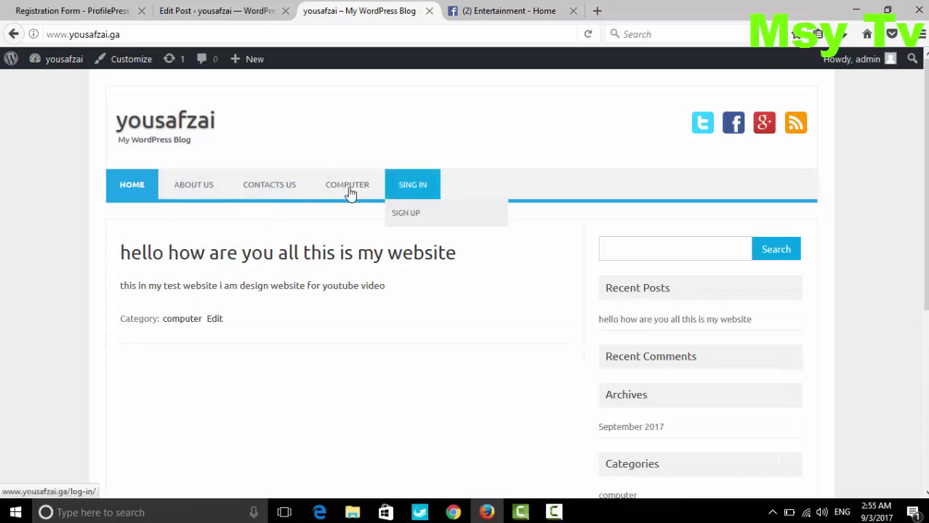
scroll(542, 306, "down", 5)
scroll(545, 319, "down", 2)
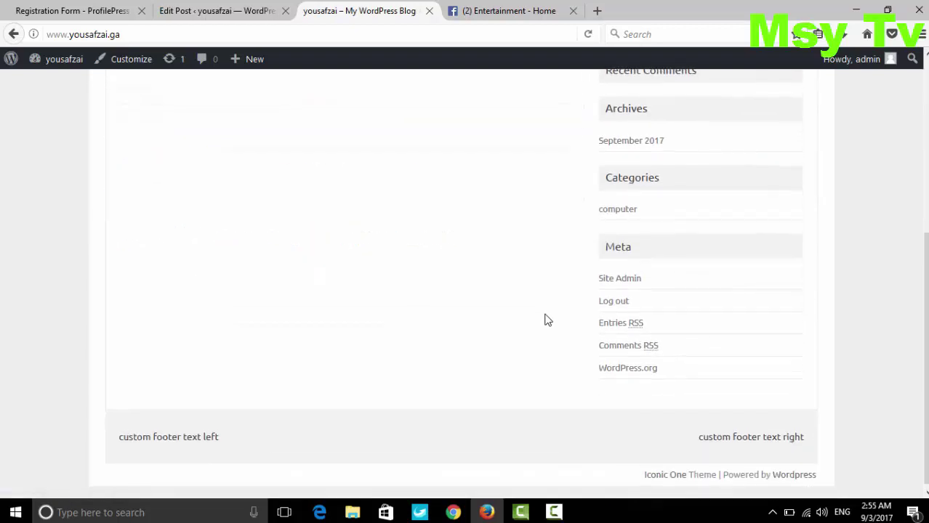
scroll(545, 319, "up", 10)
View the Entertainment Facebook page, and look over the live Home page down to its footer once more
left_click(263, 10)
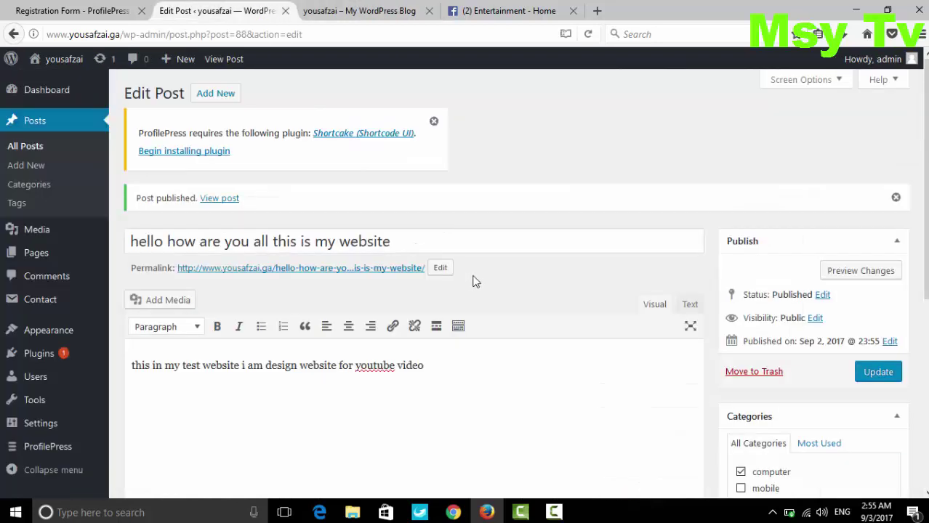
left_click(395, 9)
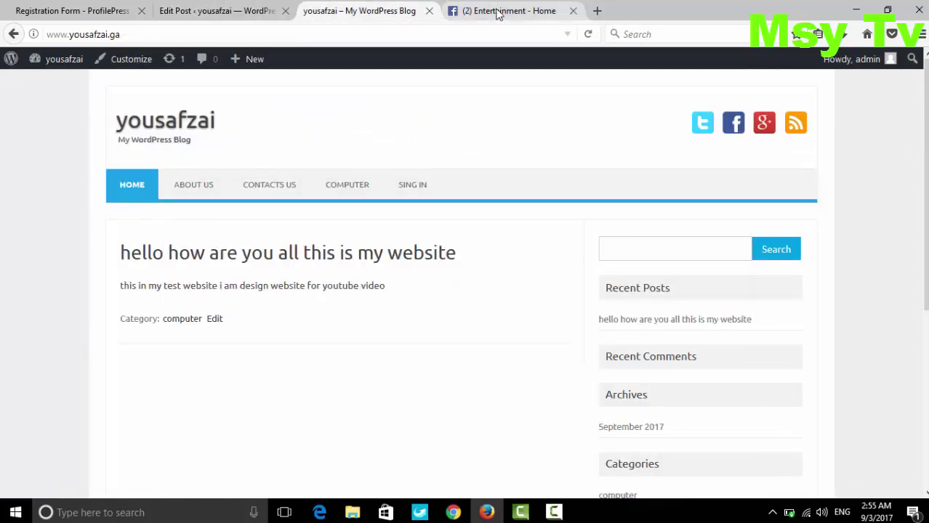
left_click(508, 10)
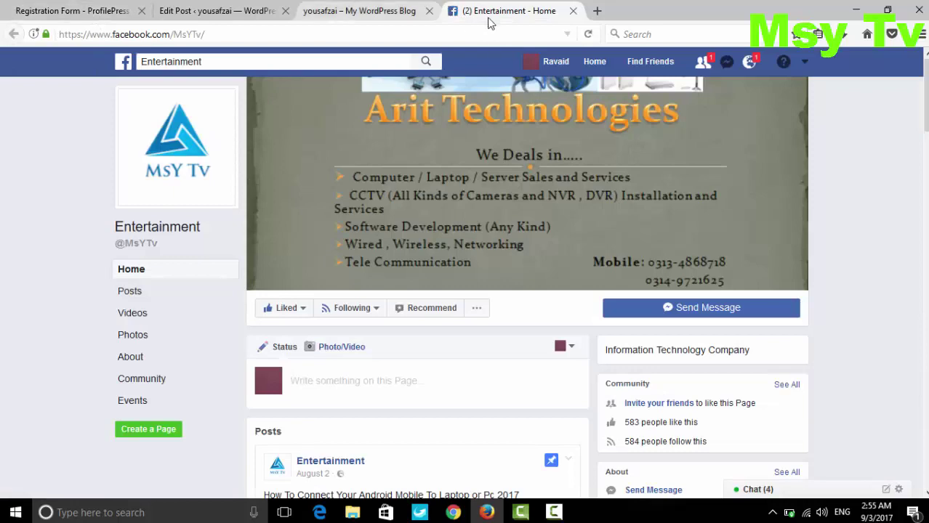
scroll(620, 185, "down", 6)
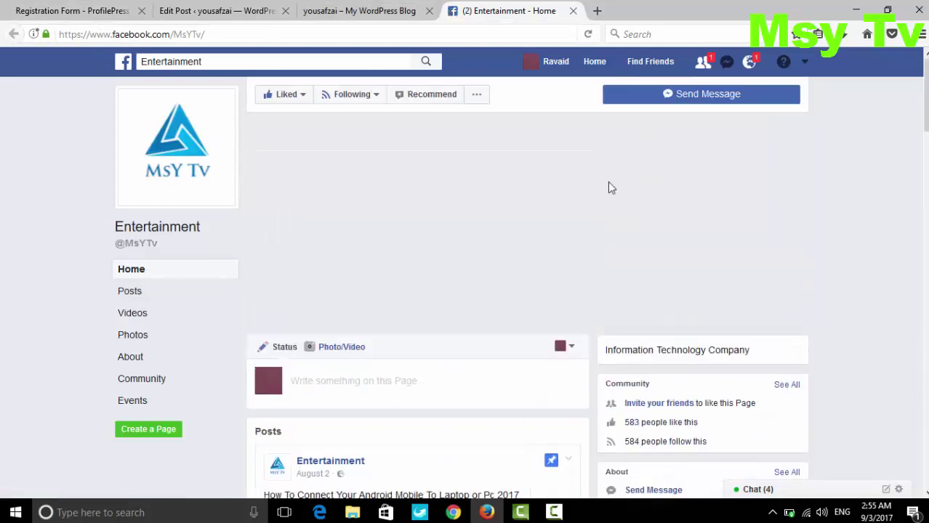
left_click(228, 20)
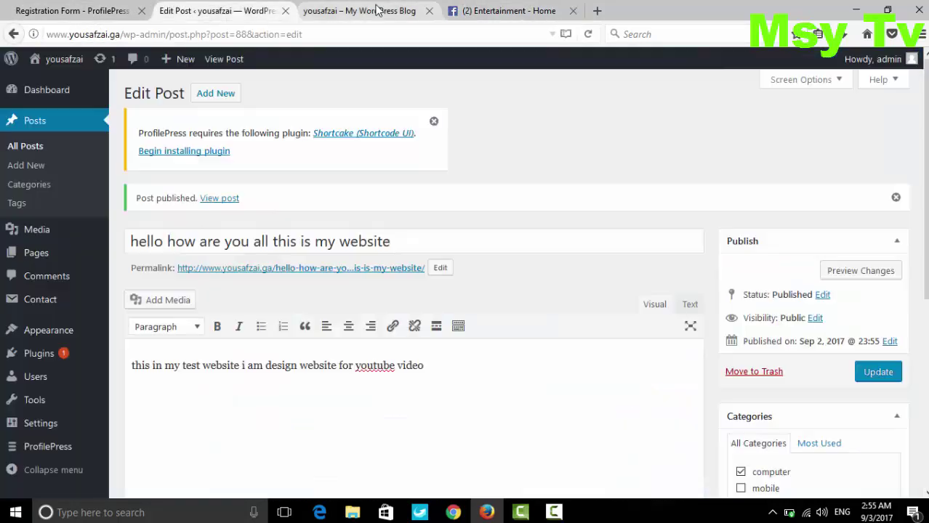
left_click(376, 10)
scroll(484, 287, "down", 2)
scroll(484, 287, "down", 2)
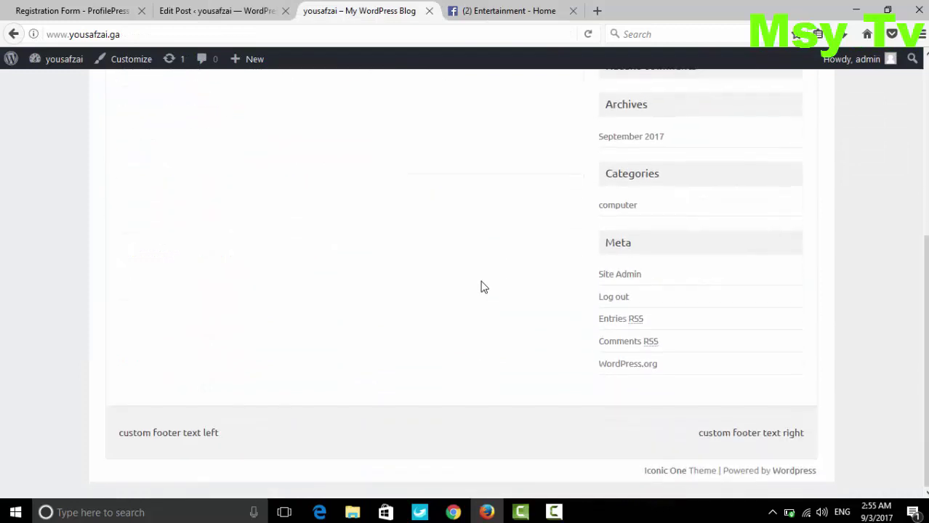
scroll(483, 288, "up", 3)
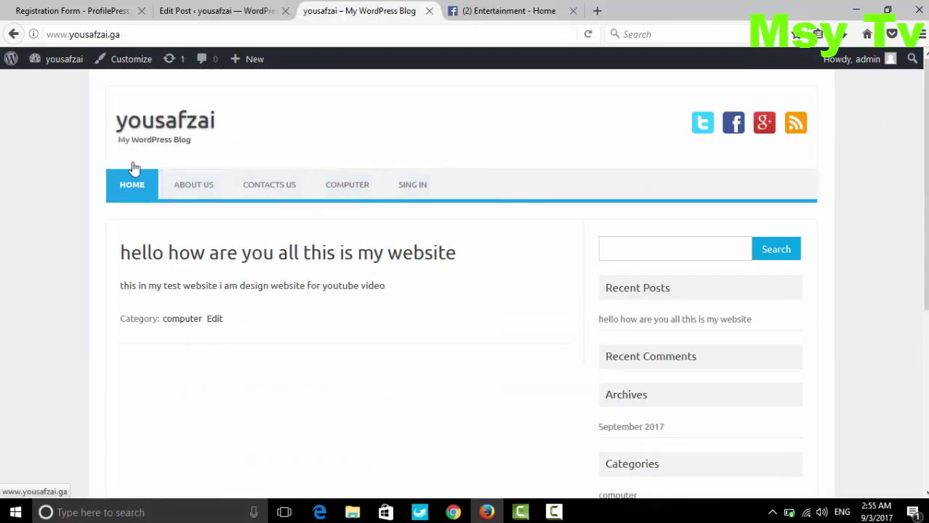
Open the Posts list in the dashboard, and return to the ProfilePress Registration Form Builder
left_click(216, 11)
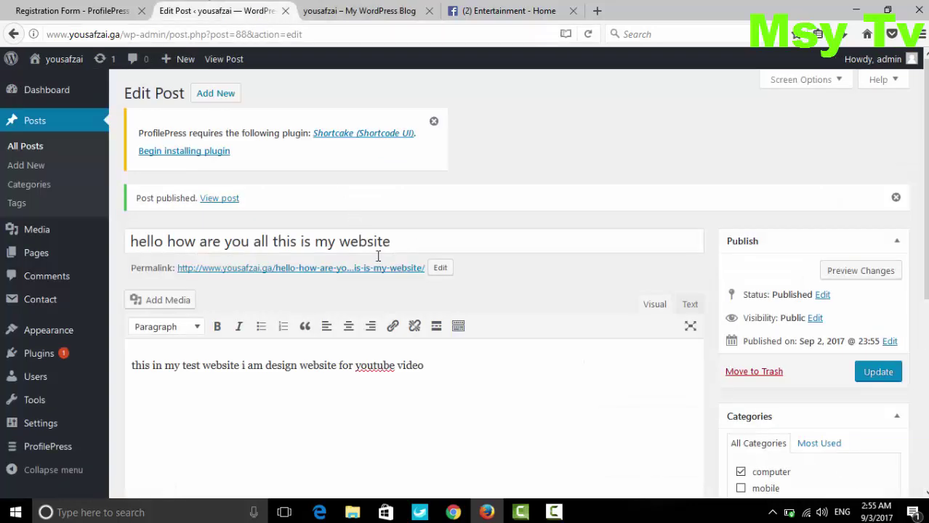
left_click(66, 122)
left_click(73, 11)
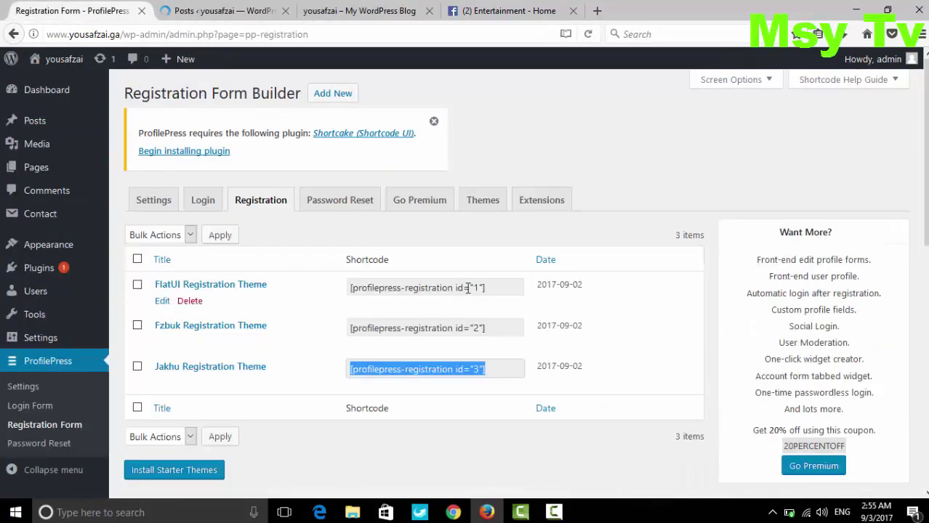